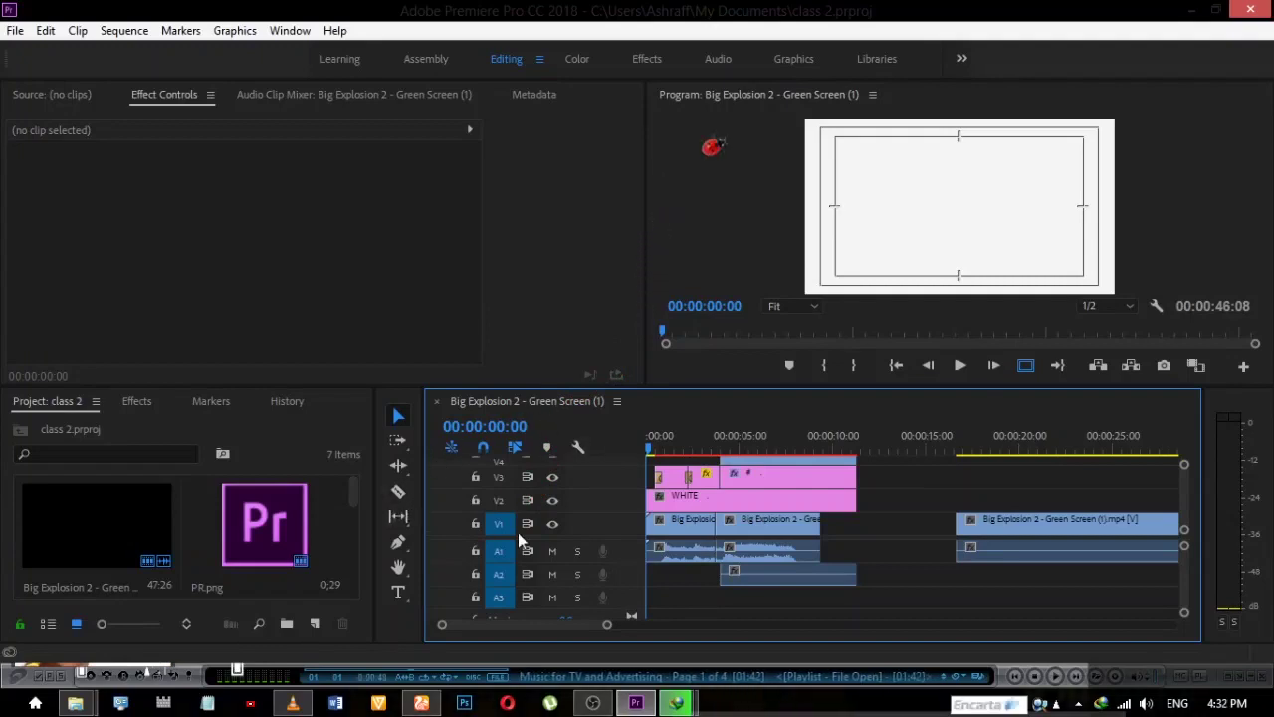
Preview the current sequence, then create a new project named 'class 4' in My Documents
click(961, 366)
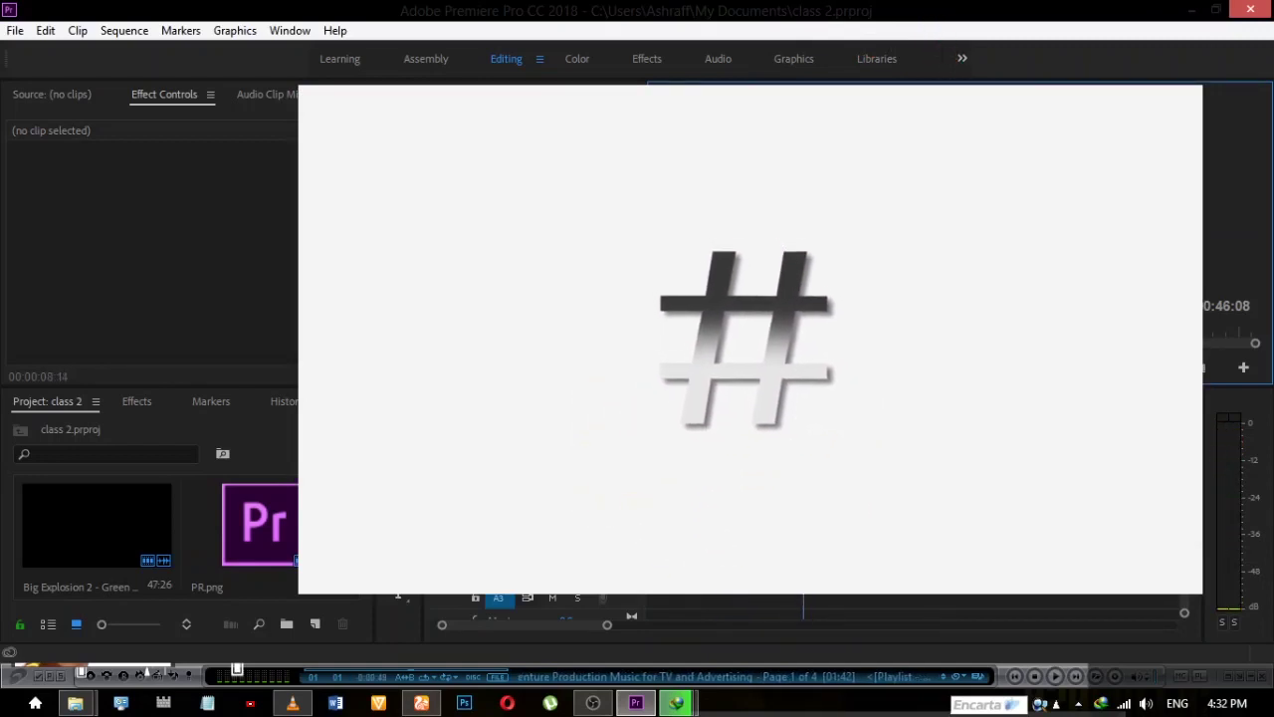
key(Escape)
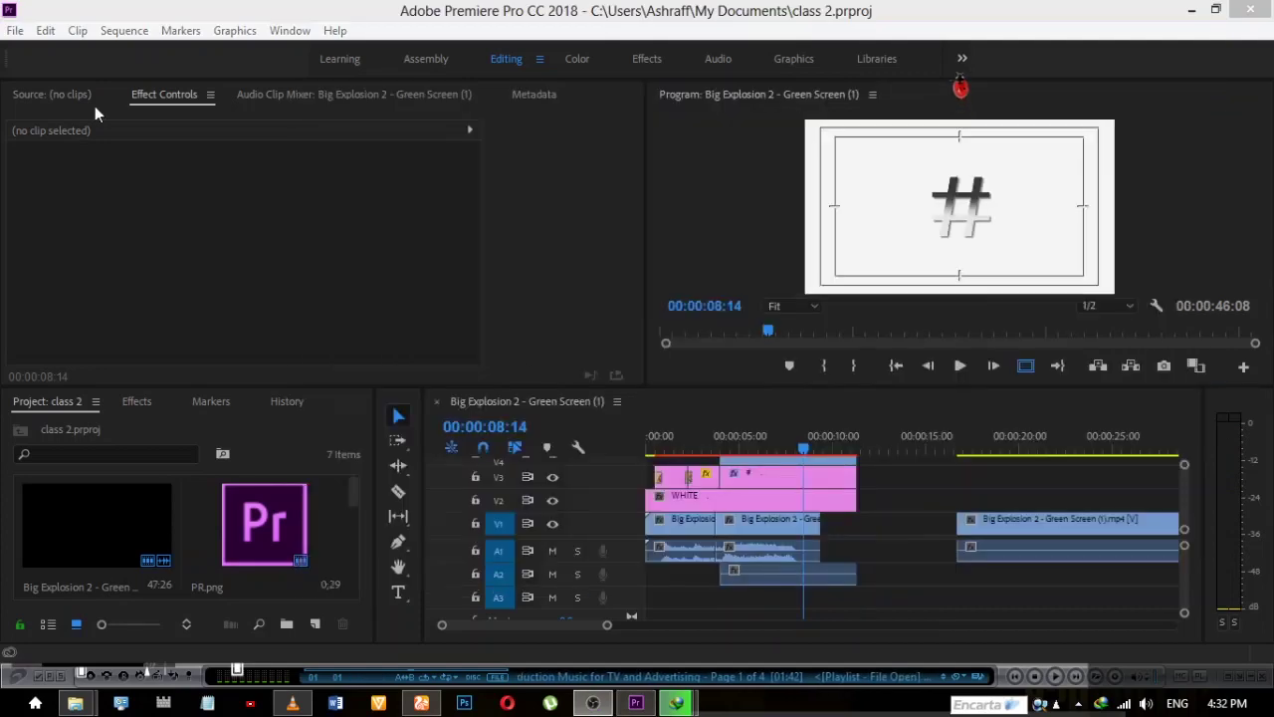
click(16, 30)
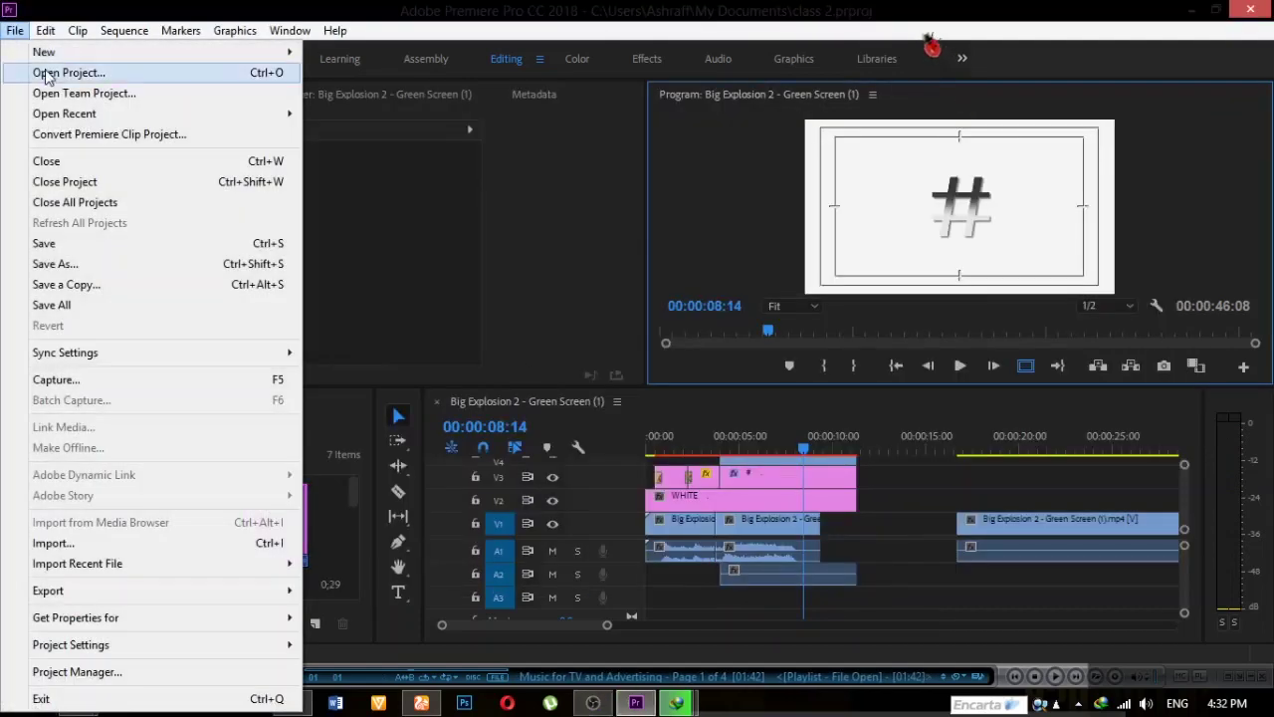
mouse_move(56, 62)
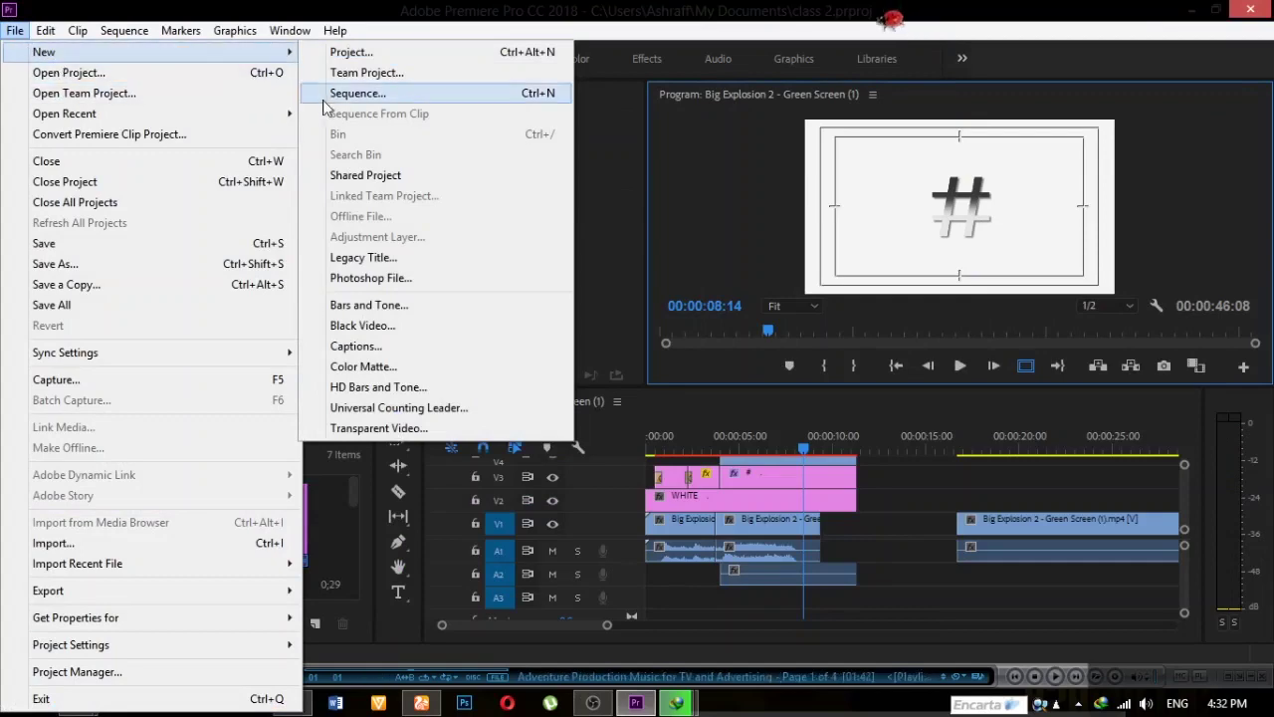
click(383, 57)
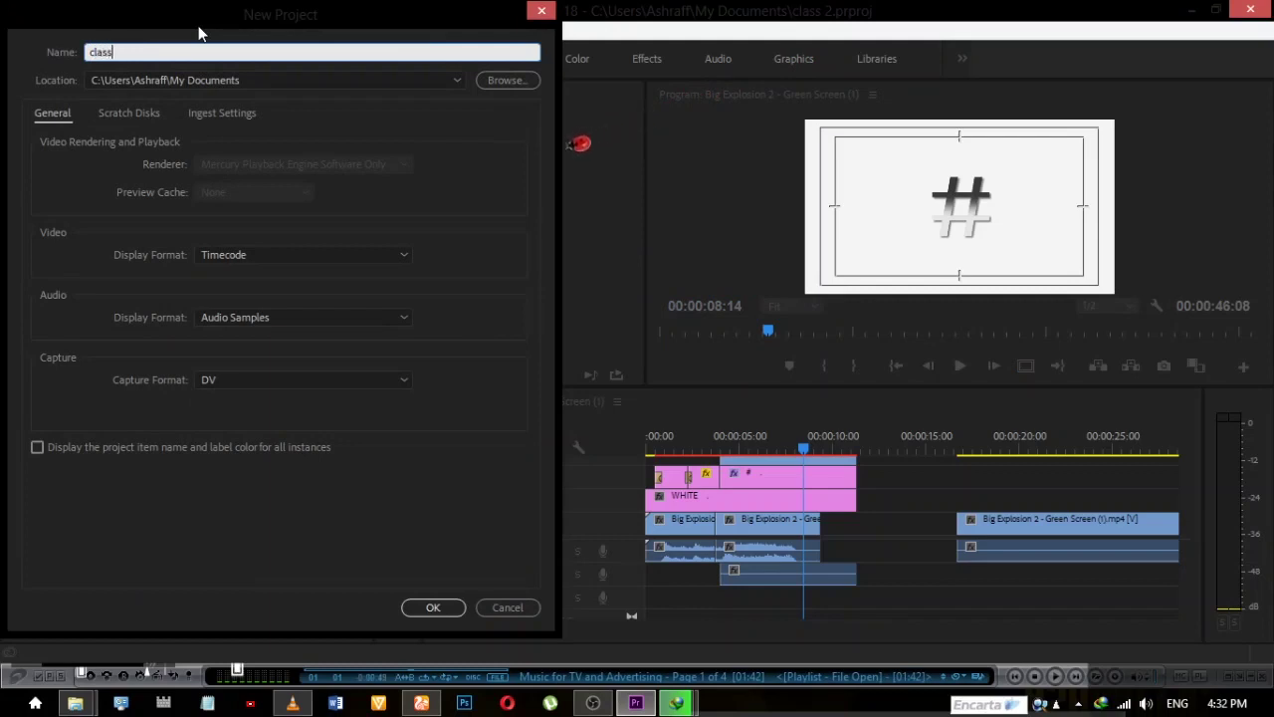
text(class)
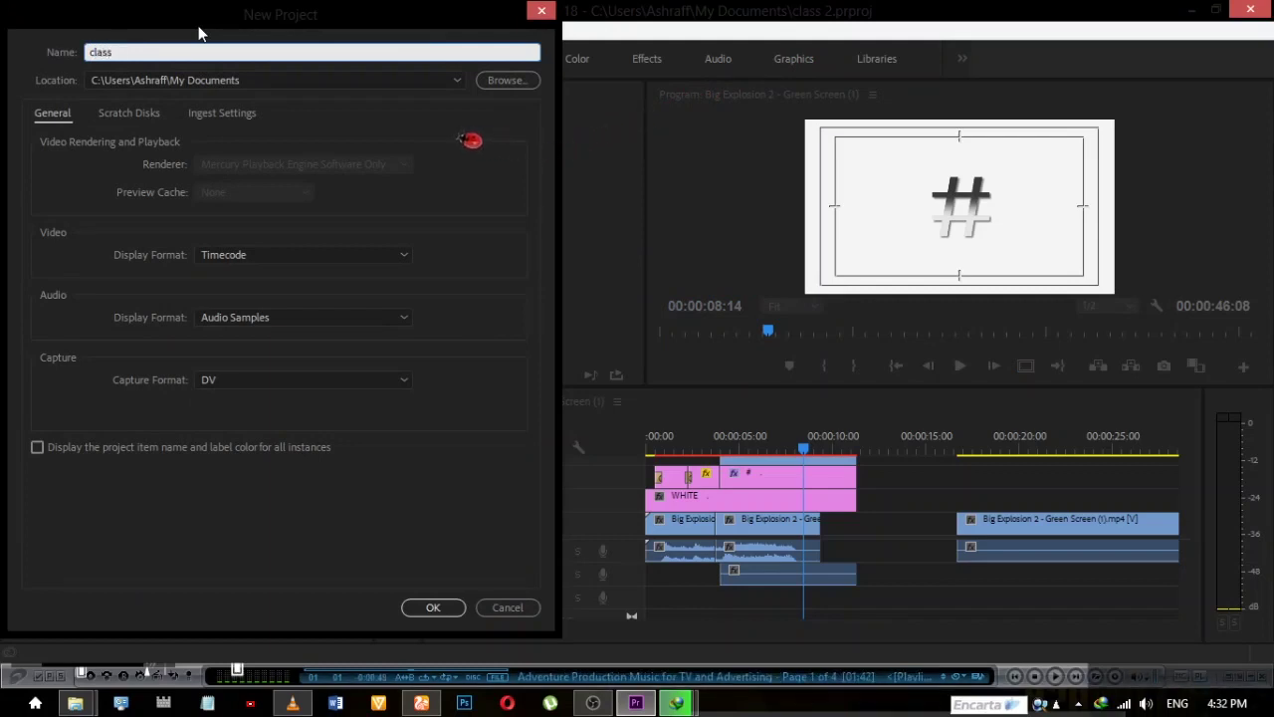
text( 4)
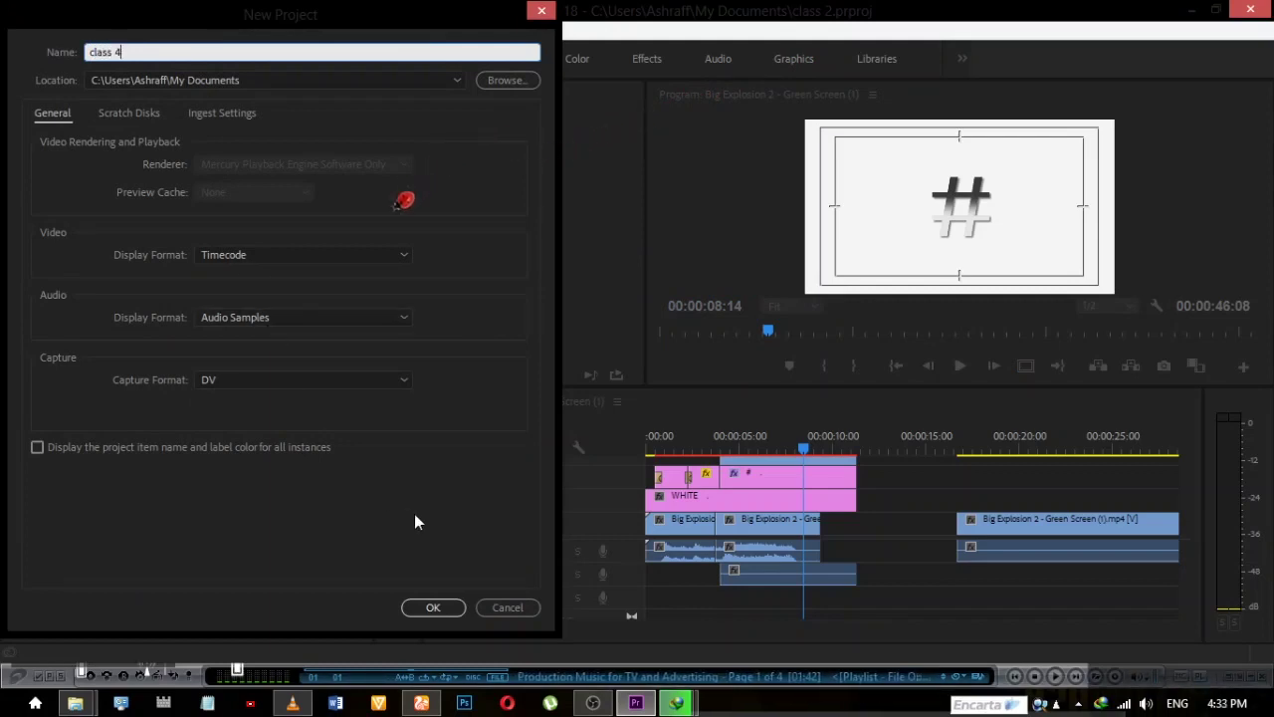
click(433, 607)
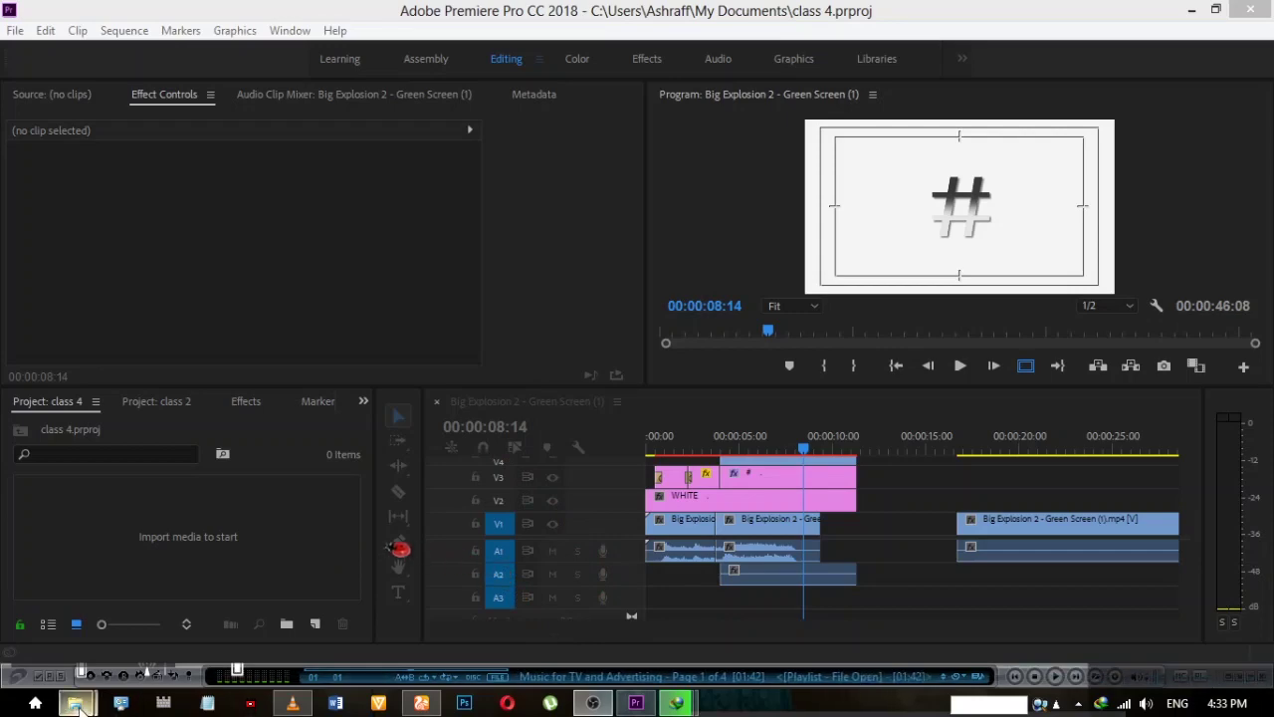
Import the five class 4 media files, leaving out BG Theme, into the Project panel
mouse_move(79, 705)
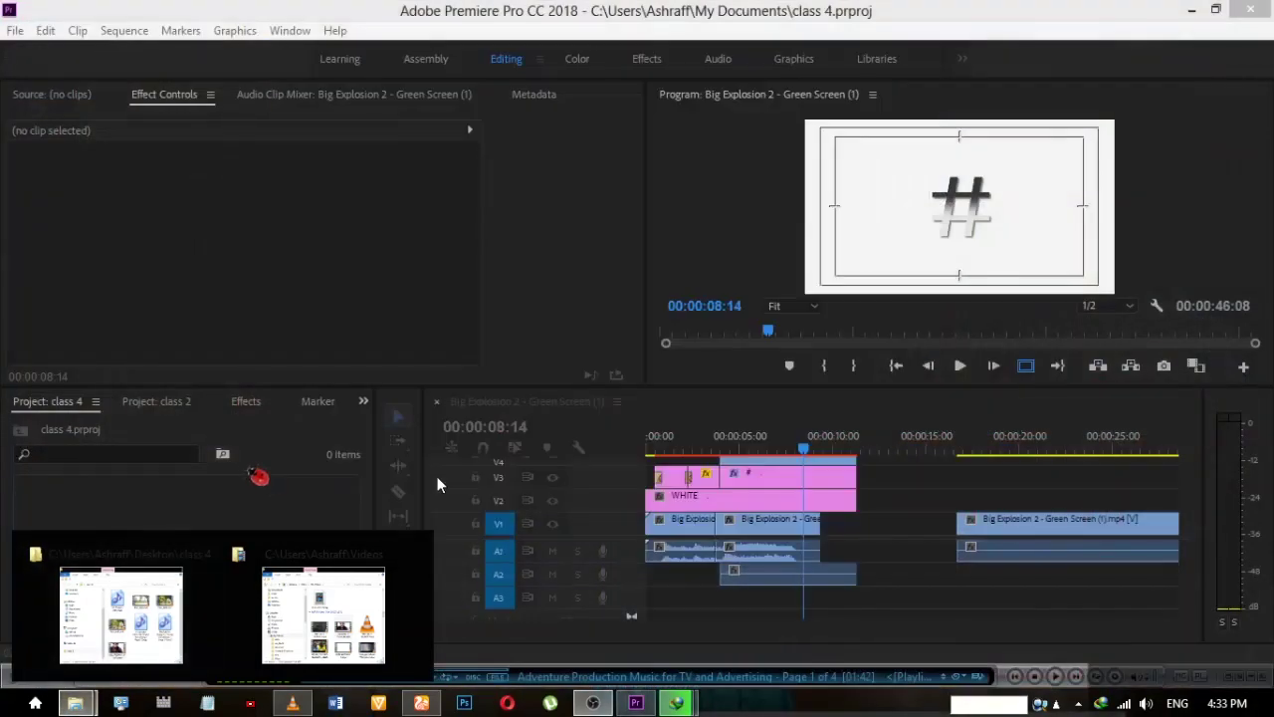
click(121, 615)
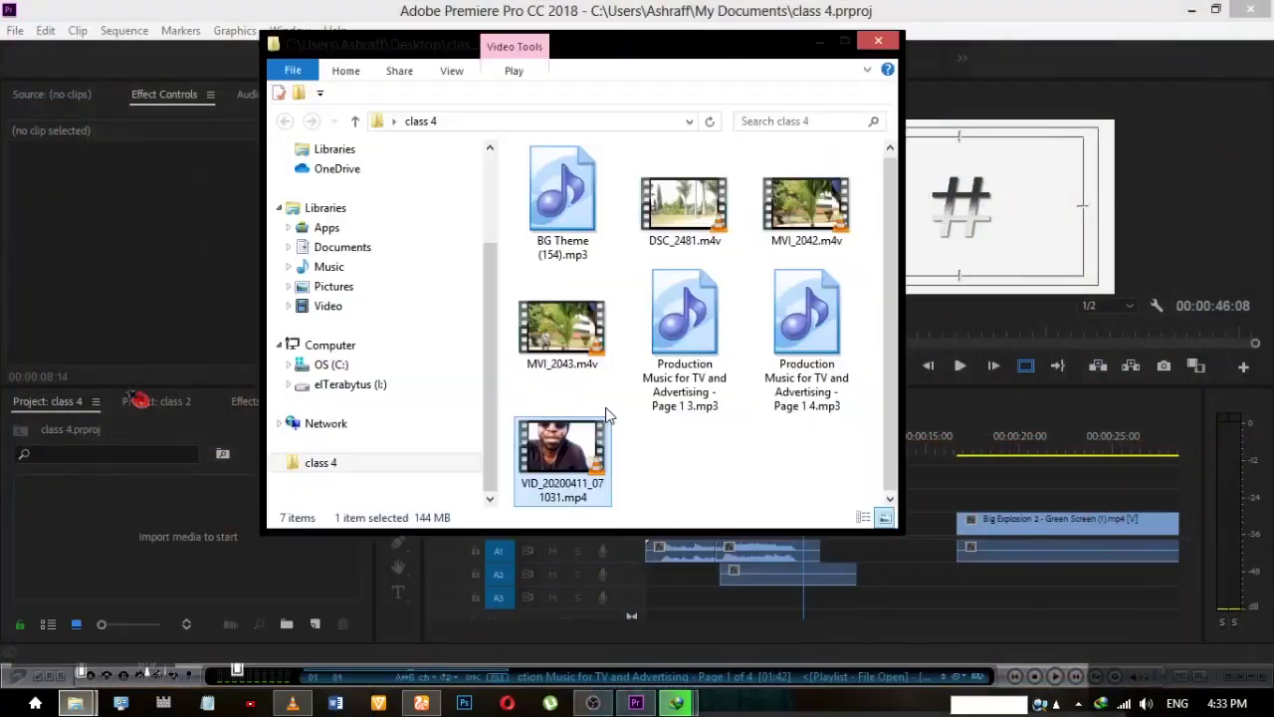
drag(610, 416, 840, 219)
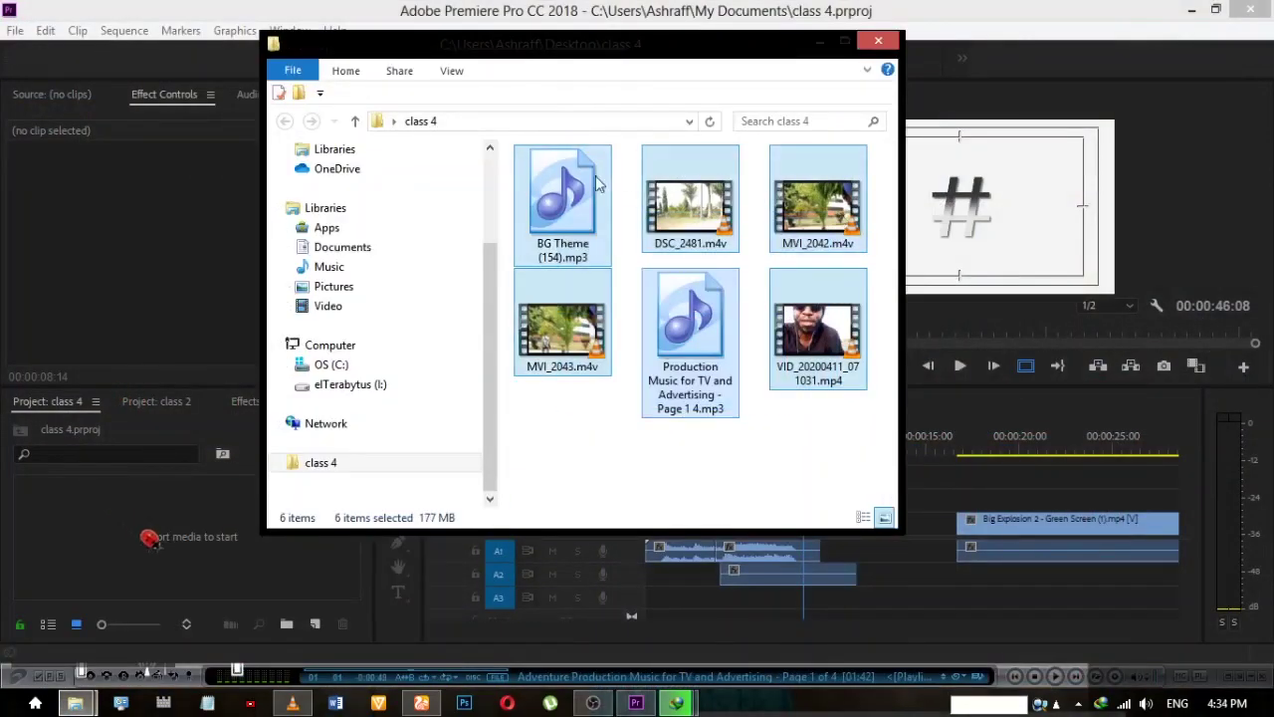
ctrl+click(598, 182)
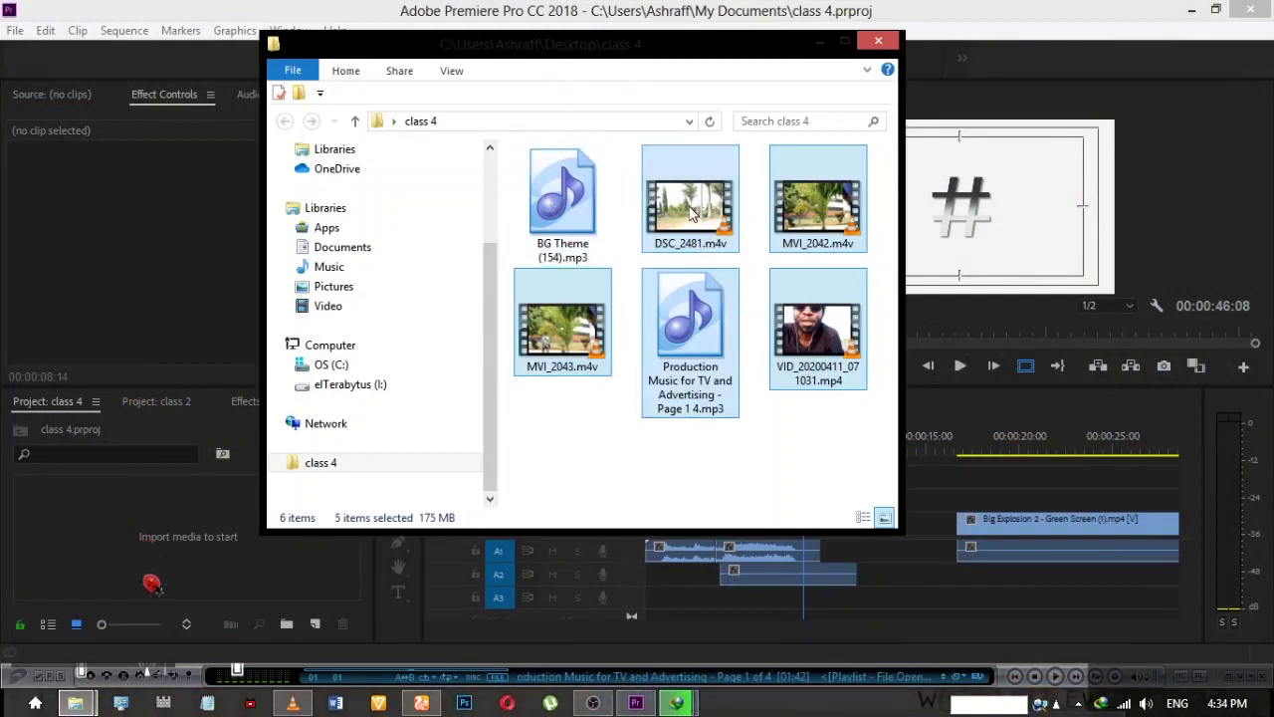
drag(694, 212, 159, 528)
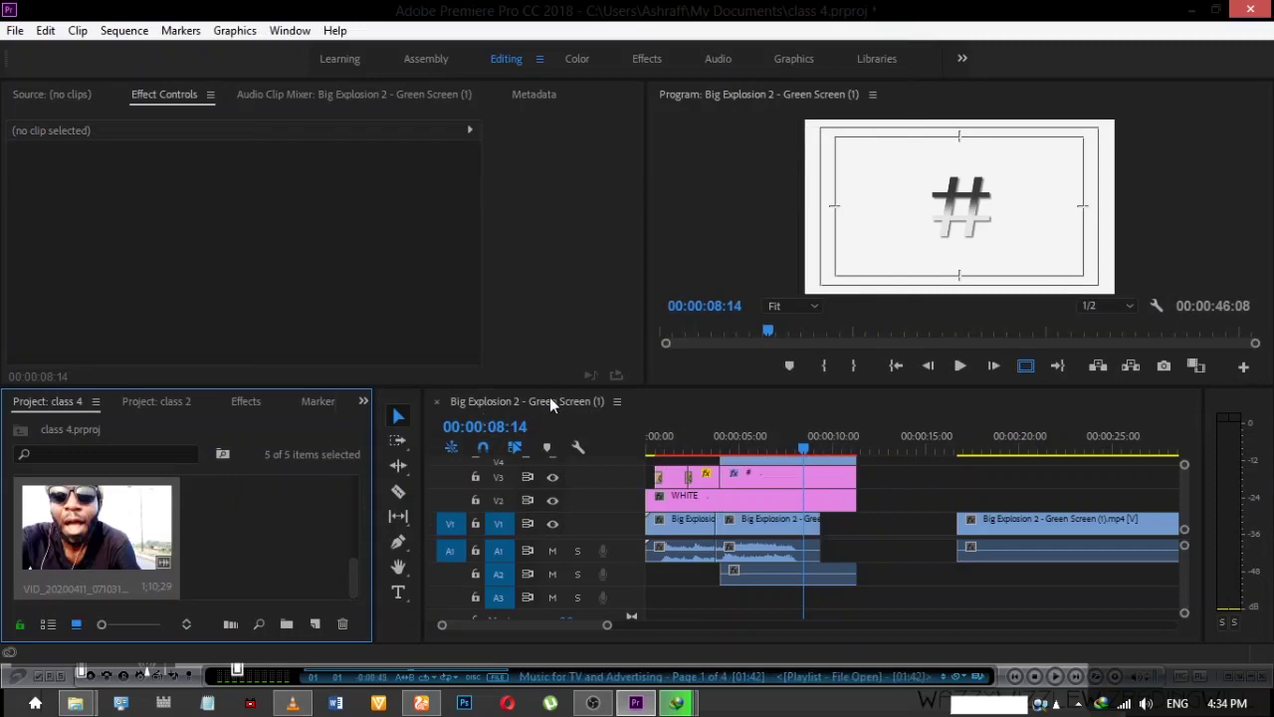
Create an empty Sequence 01 using the DV-NTSC Standard 48kHz preset
right_click(283, 491)
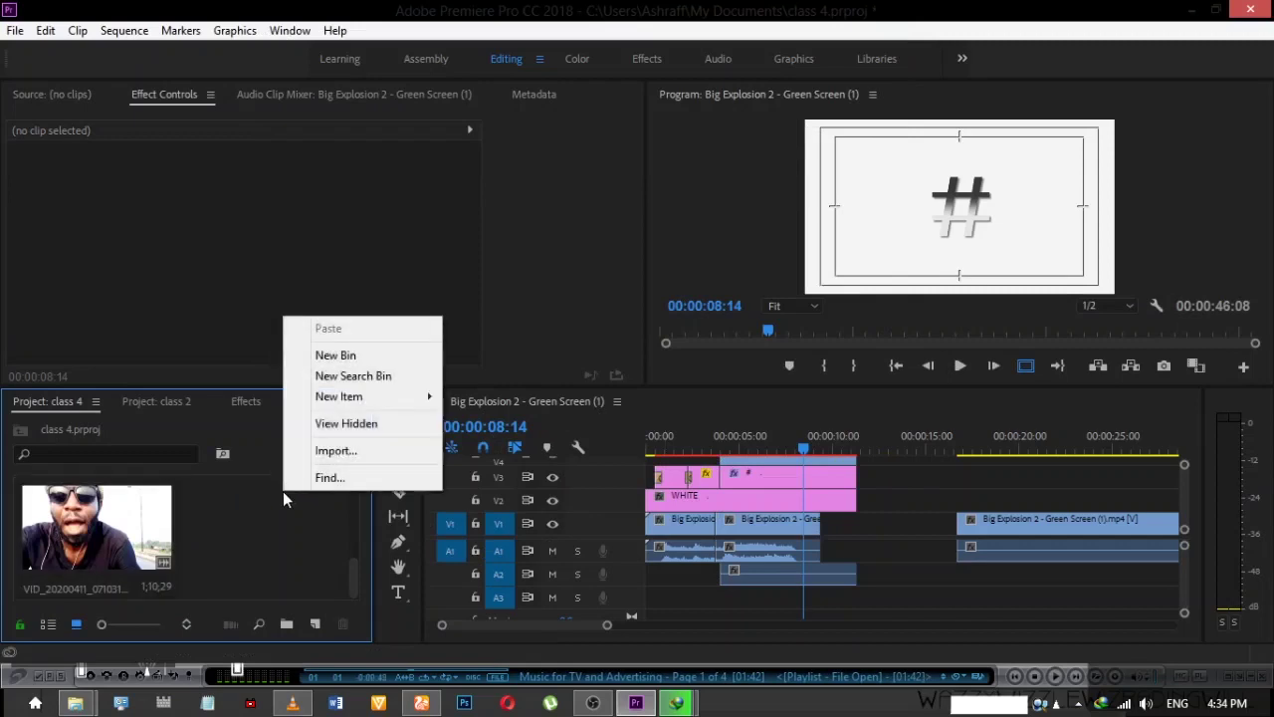
mouse_move(387, 408)
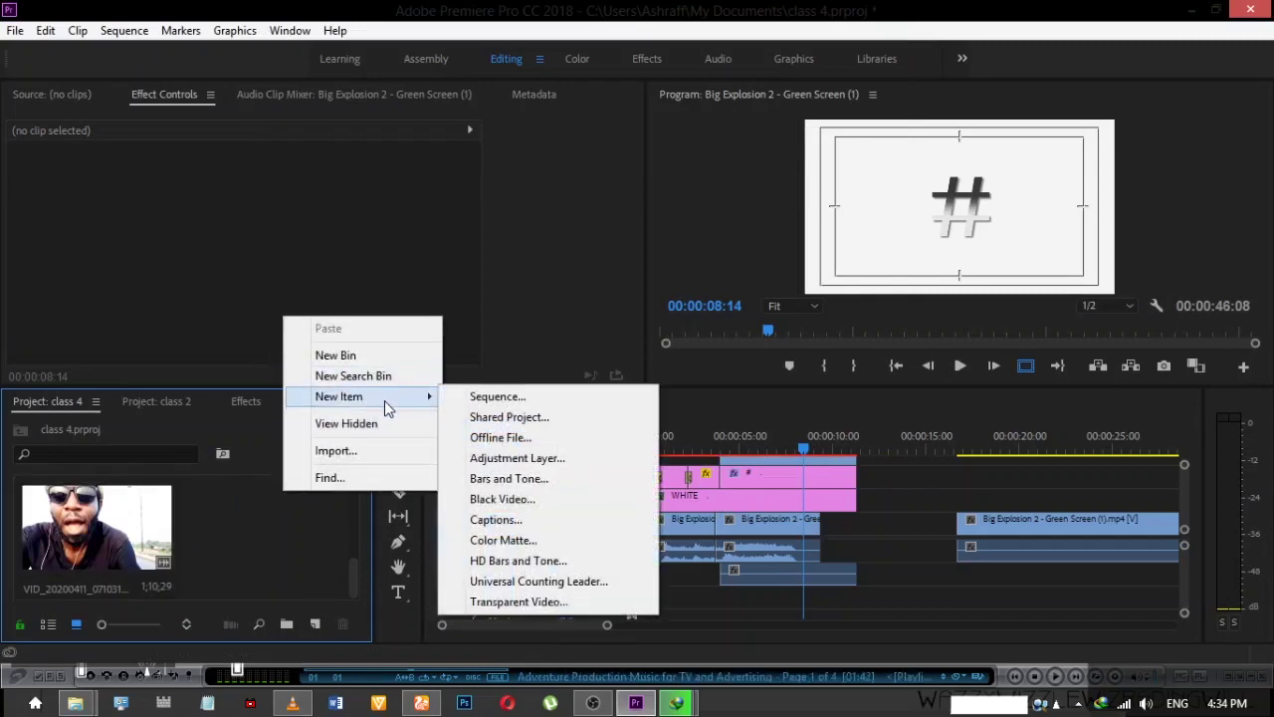
click(485, 397)
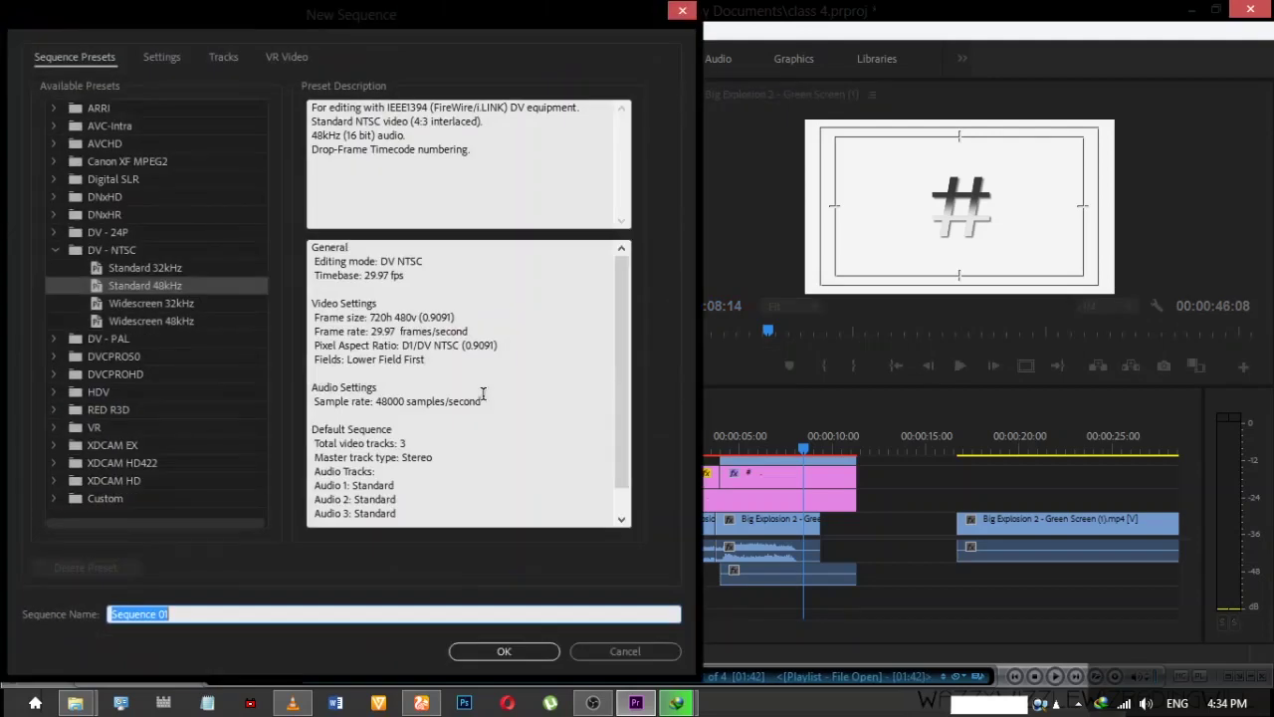
click(535, 657)
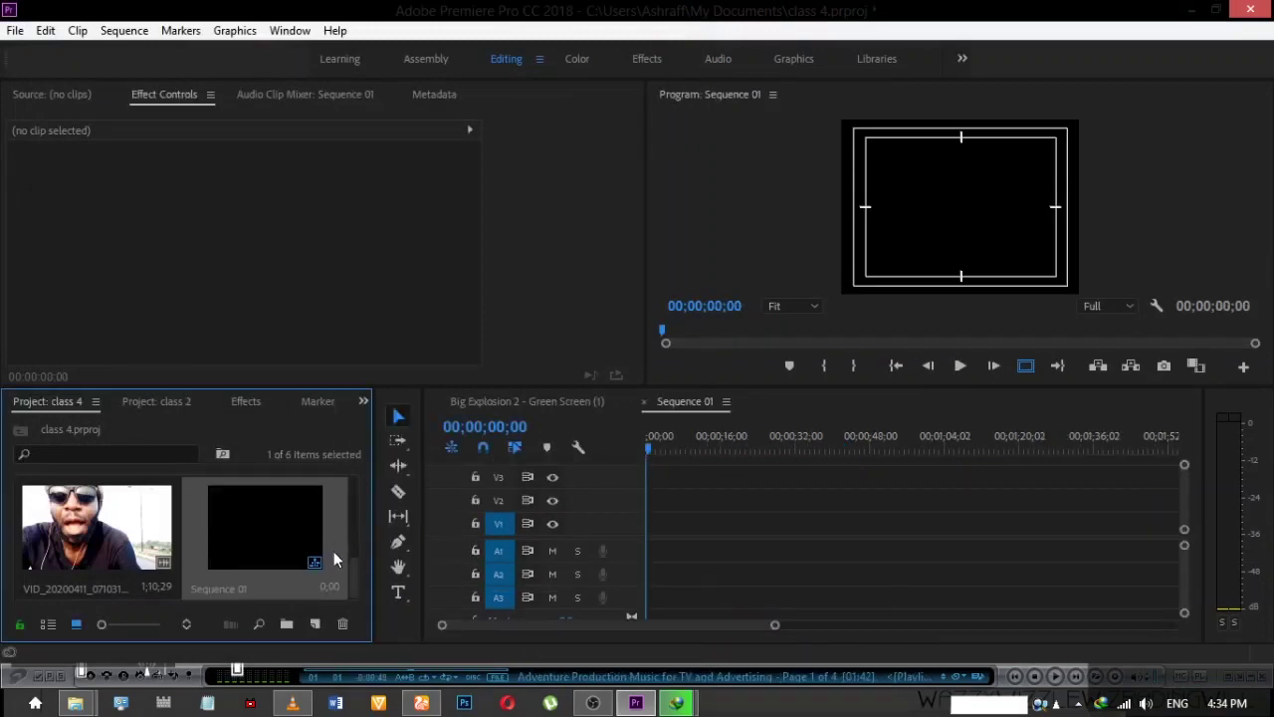
click(139, 546)
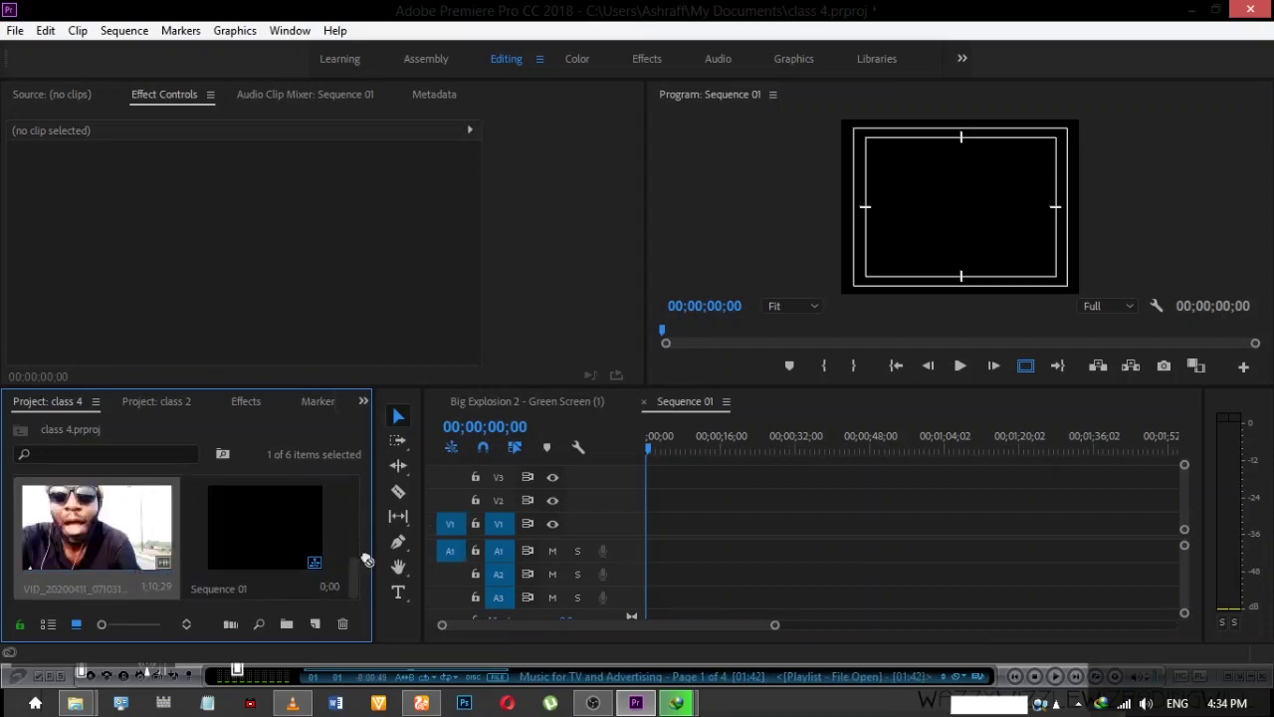
Place VID_20200411_071031.mp4 at the start of Sequence 01 and match the sequence settings to it
mouse_move(657, 545)
mouse_down()
mouse_move(665, 538)
mouse_move(641, 533)
mouse_up()
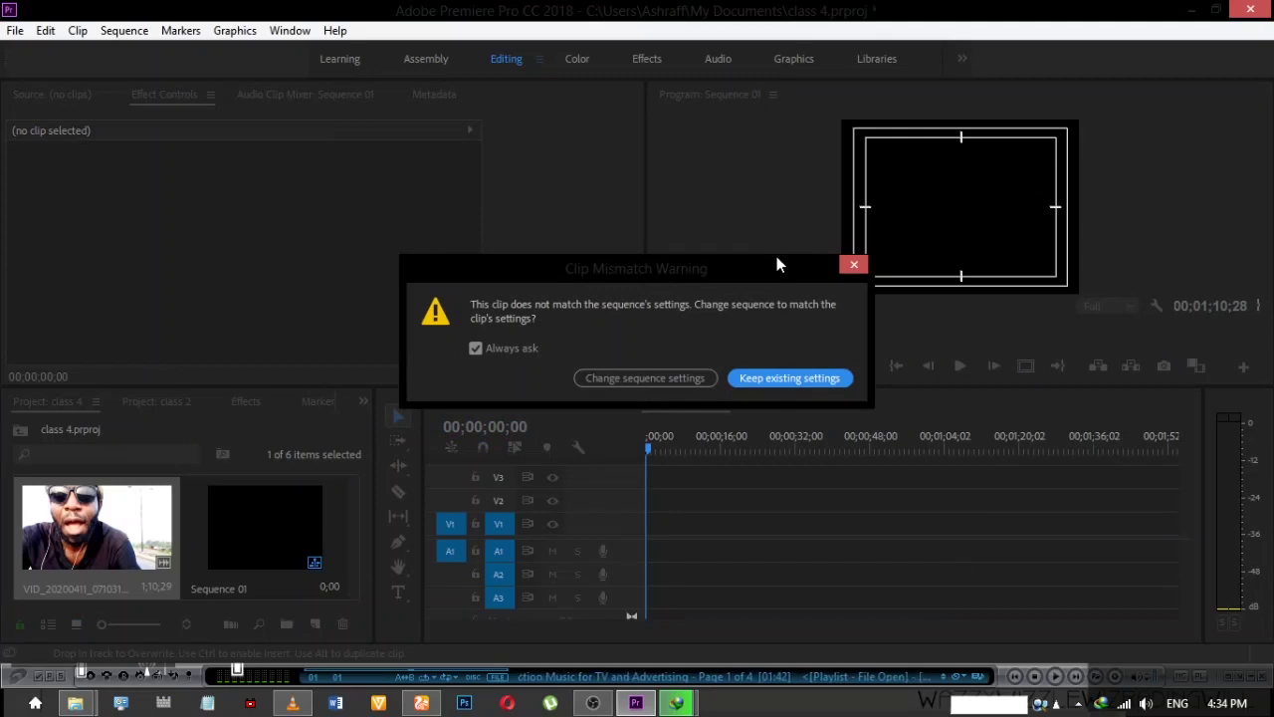
drag(778, 257, 628, 248)
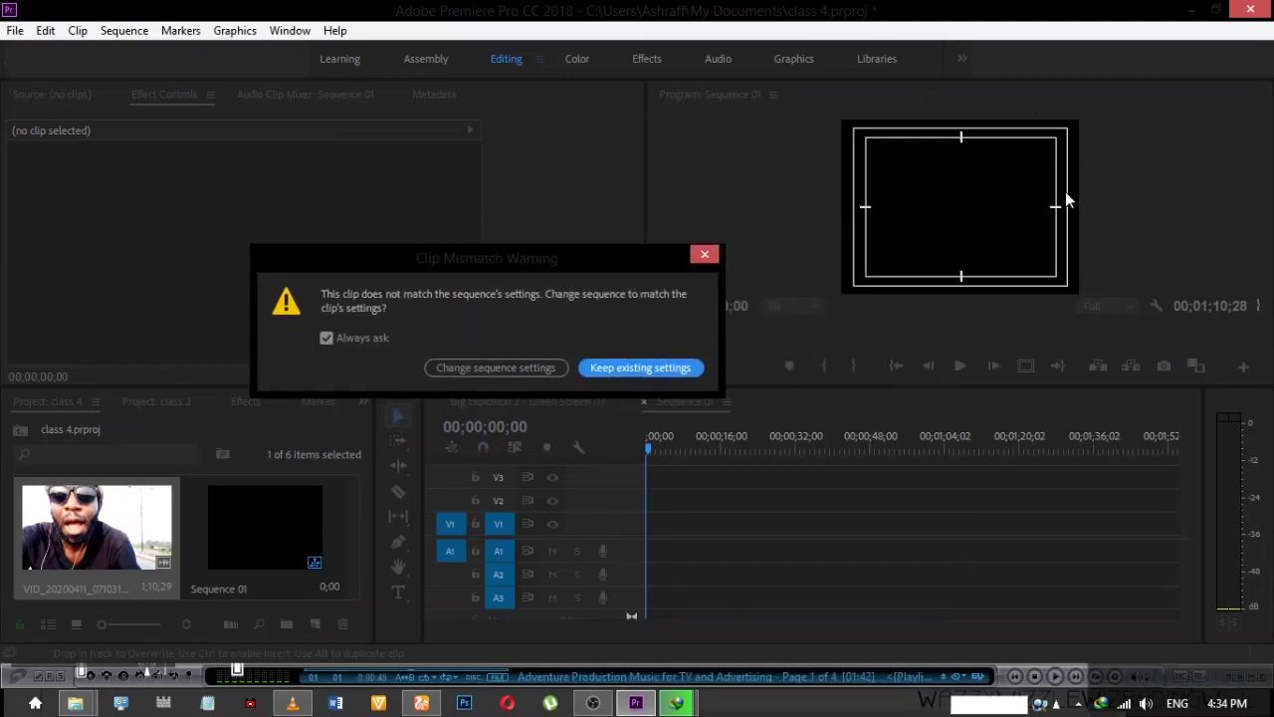
click(493, 369)
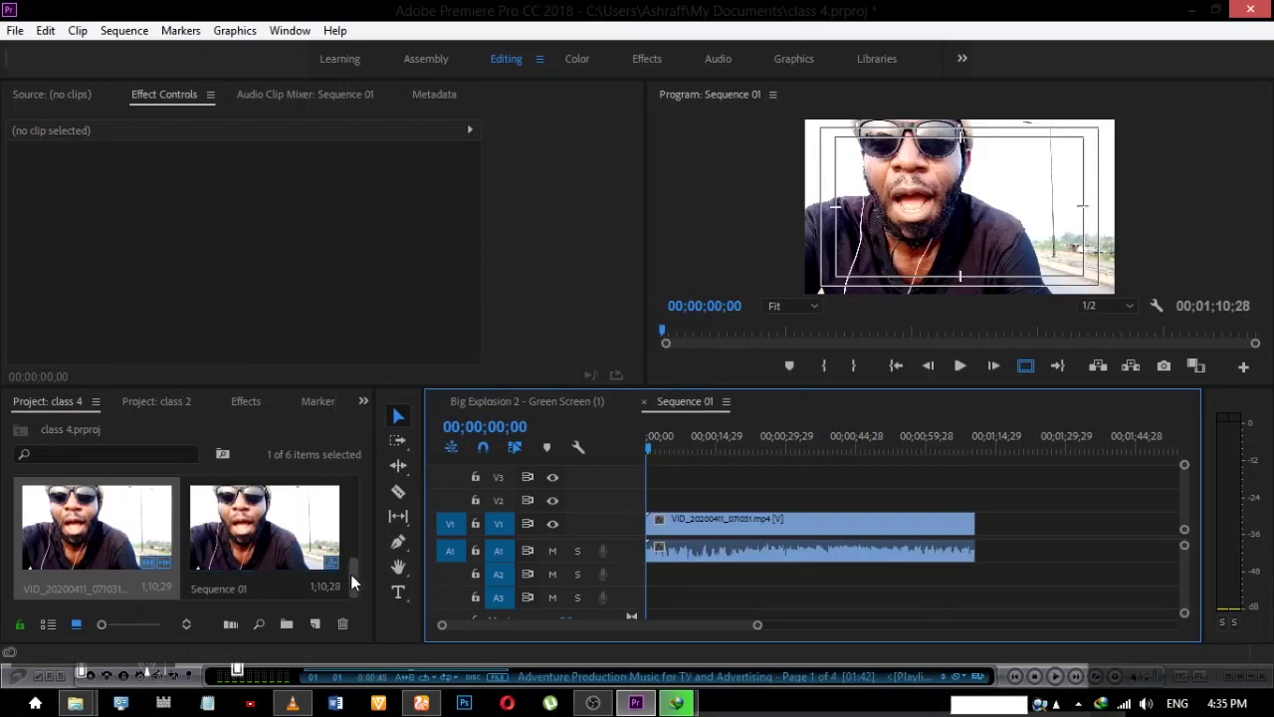
drag(351, 573, 358, 485)
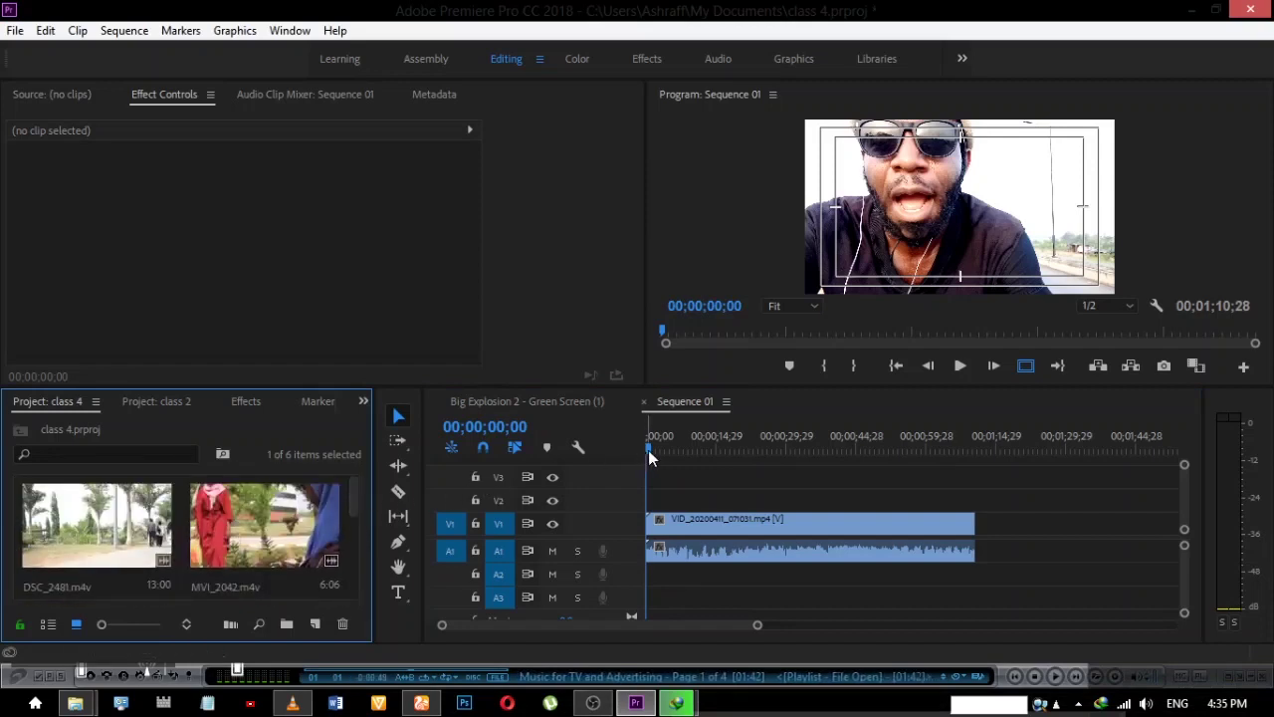
key(space)
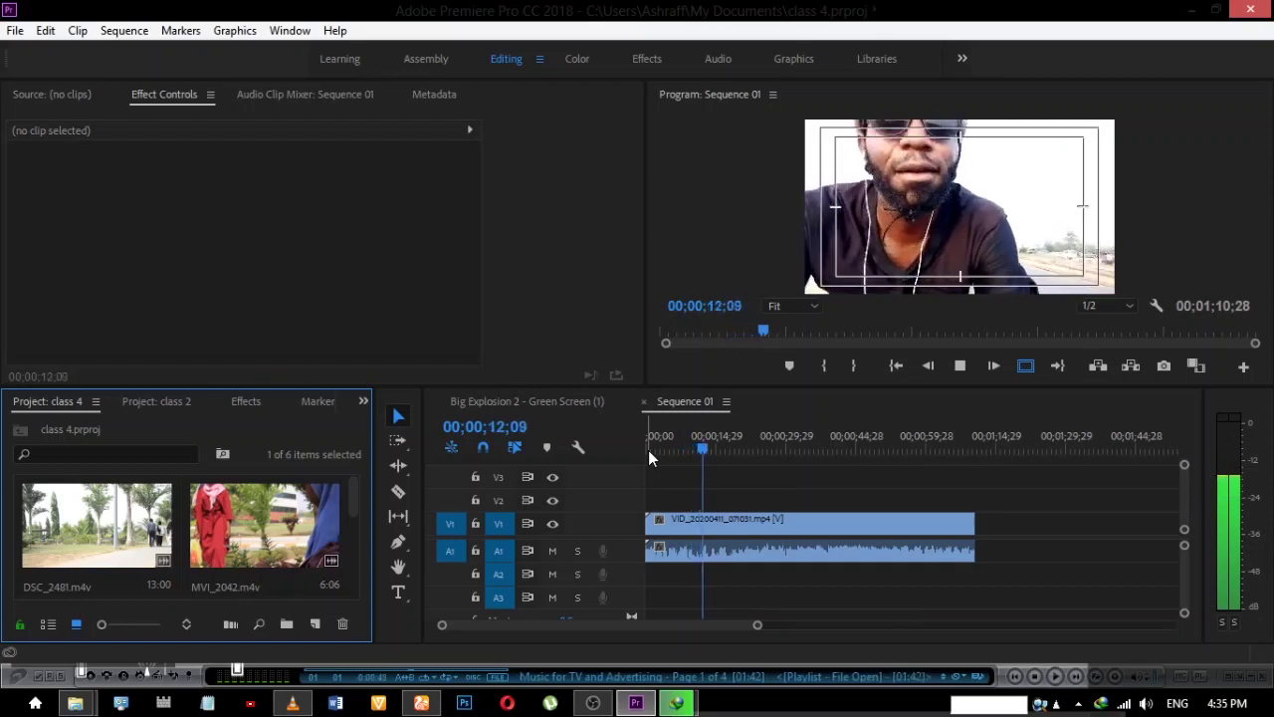
key(space)
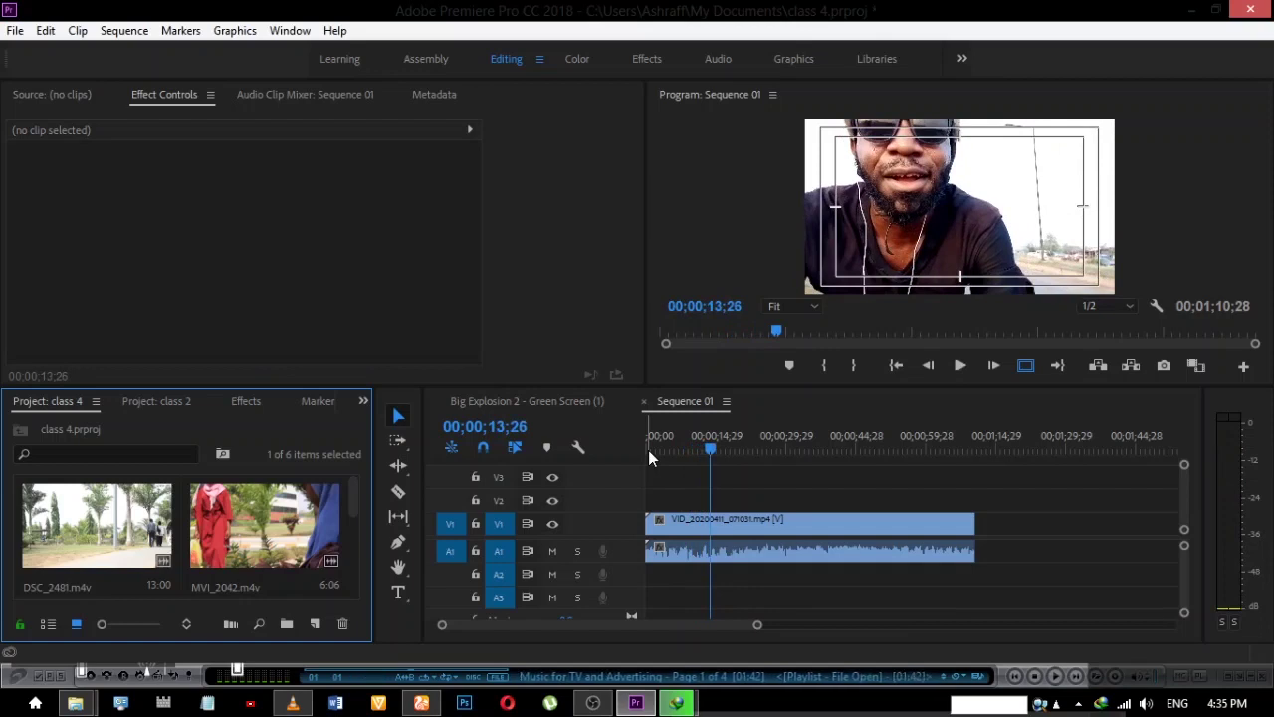
click(230, 527)
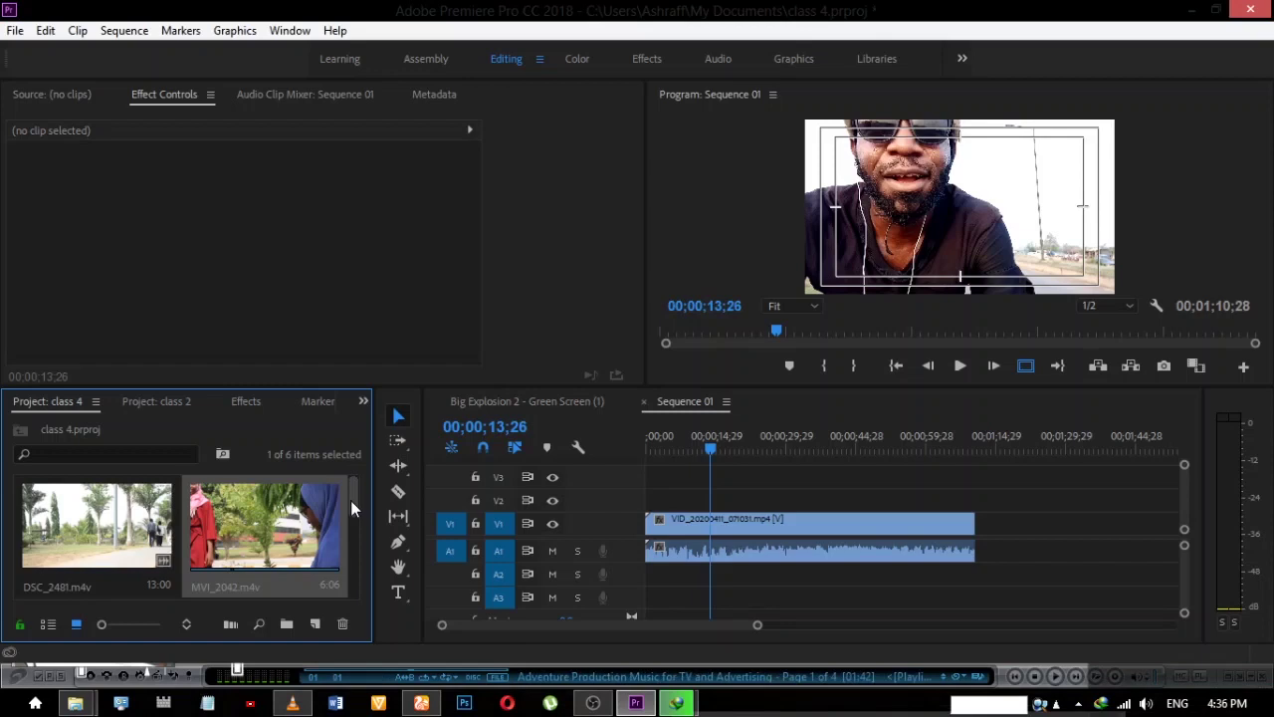
Place only the video of MVI_2043 on track V2 near 13 seconds
scroll(351, 499, down, 2)
drag(97, 515, 256, 300)
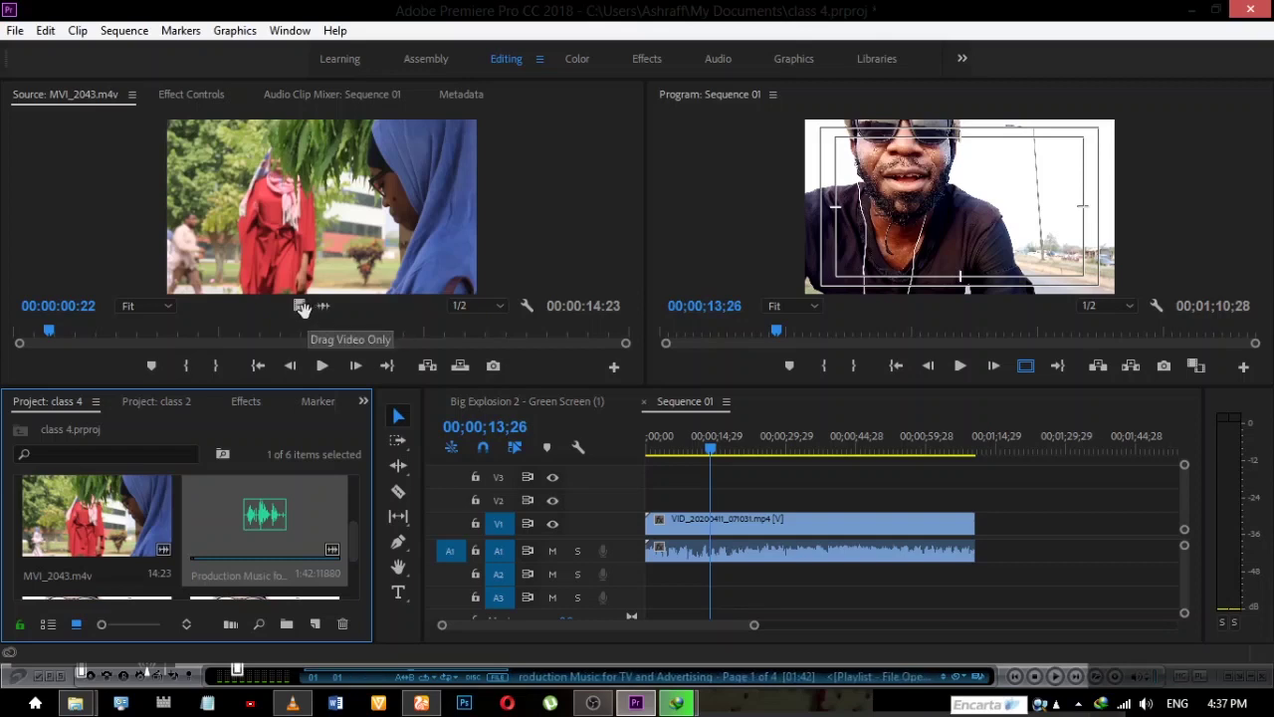
click(302, 310)
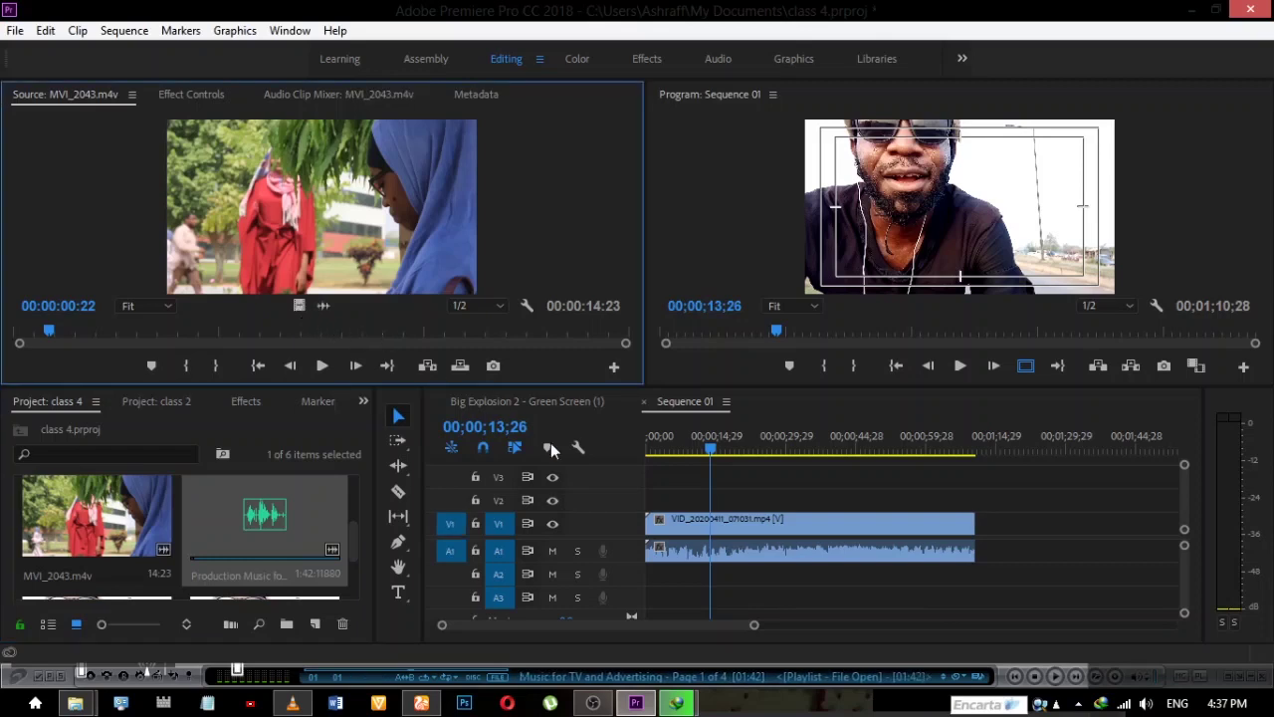
drag(518, 410, 742, 497)
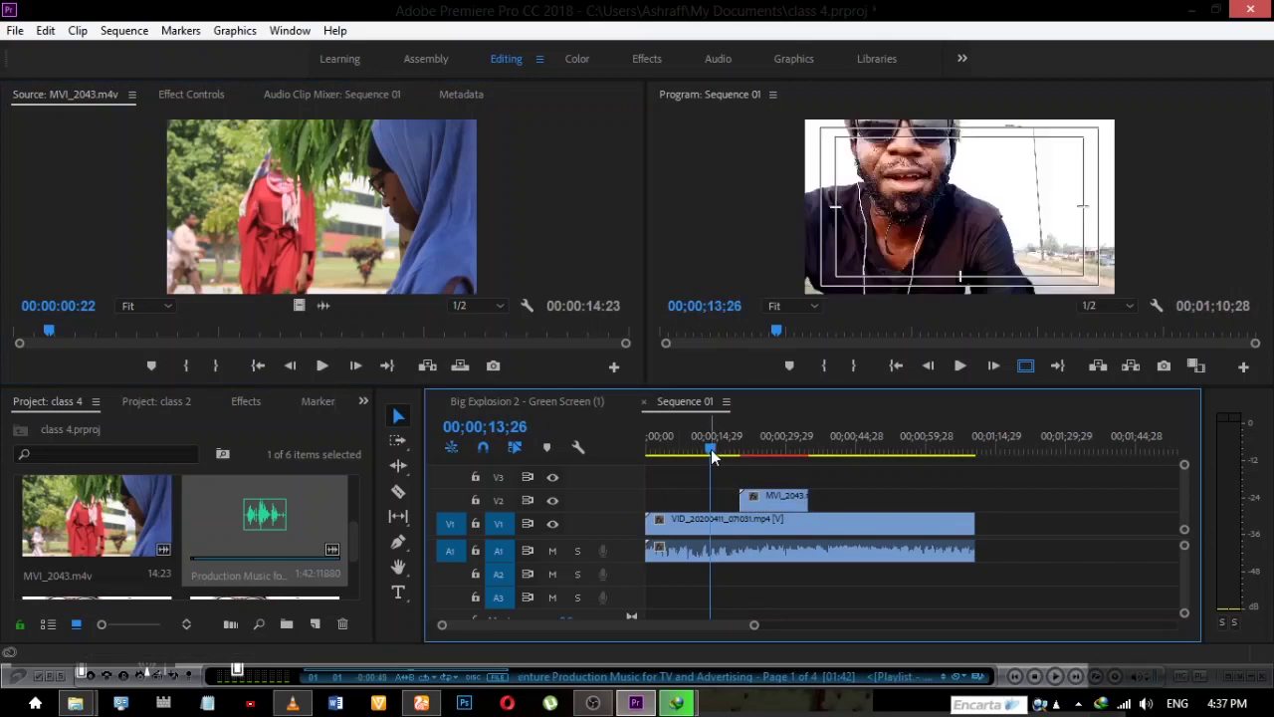
click(711, 451)
Cut the V1 selfie clip at 13;17 and push its second half later to open a gap
key(space)
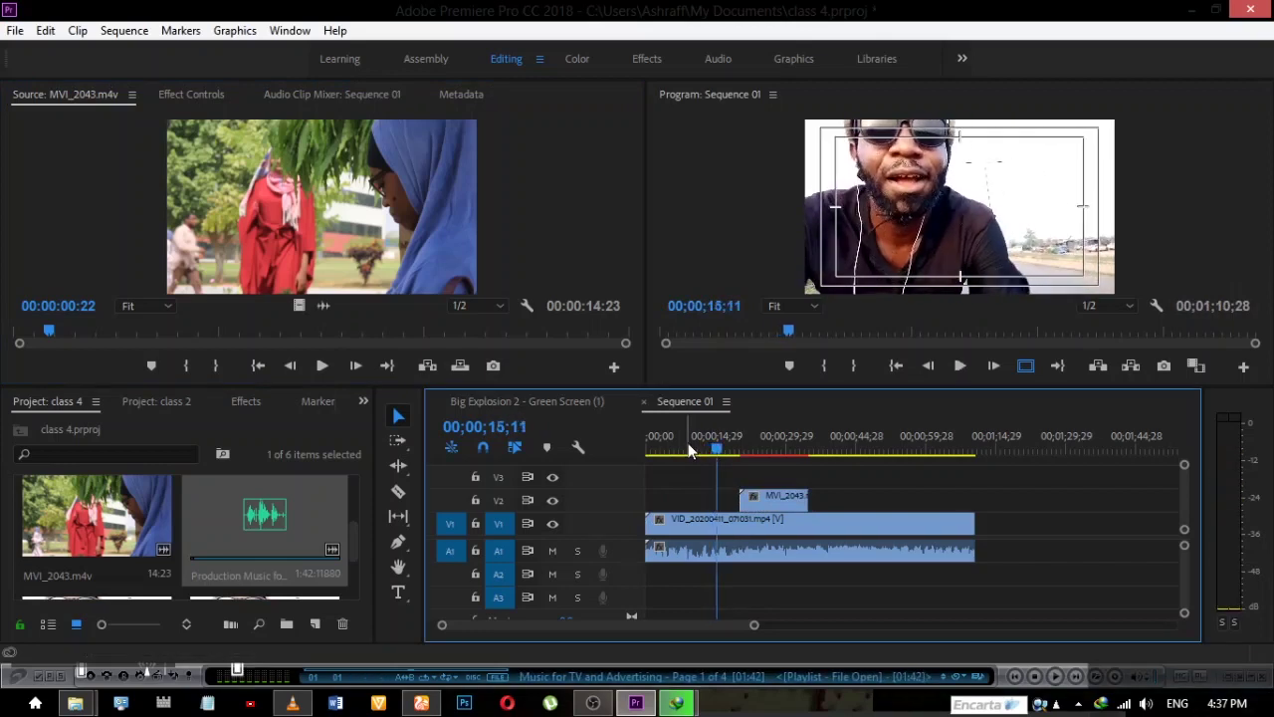
click(686, 450)
key(space)
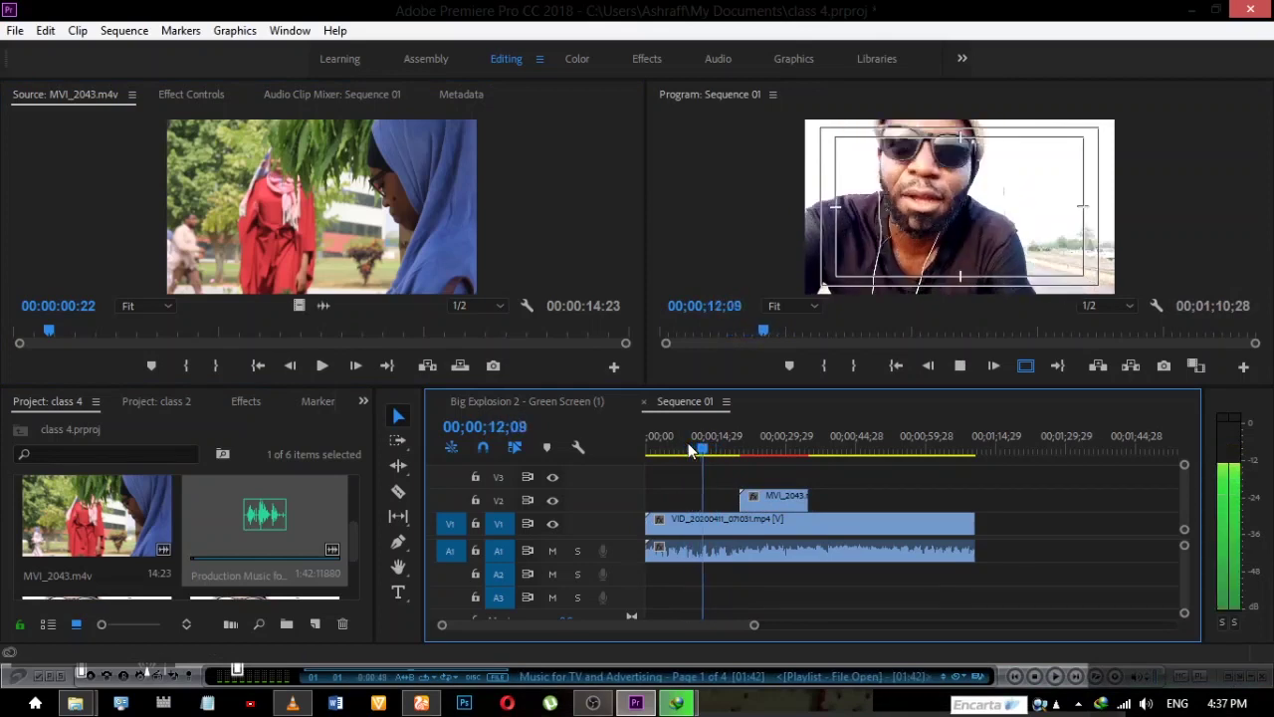
key(space)
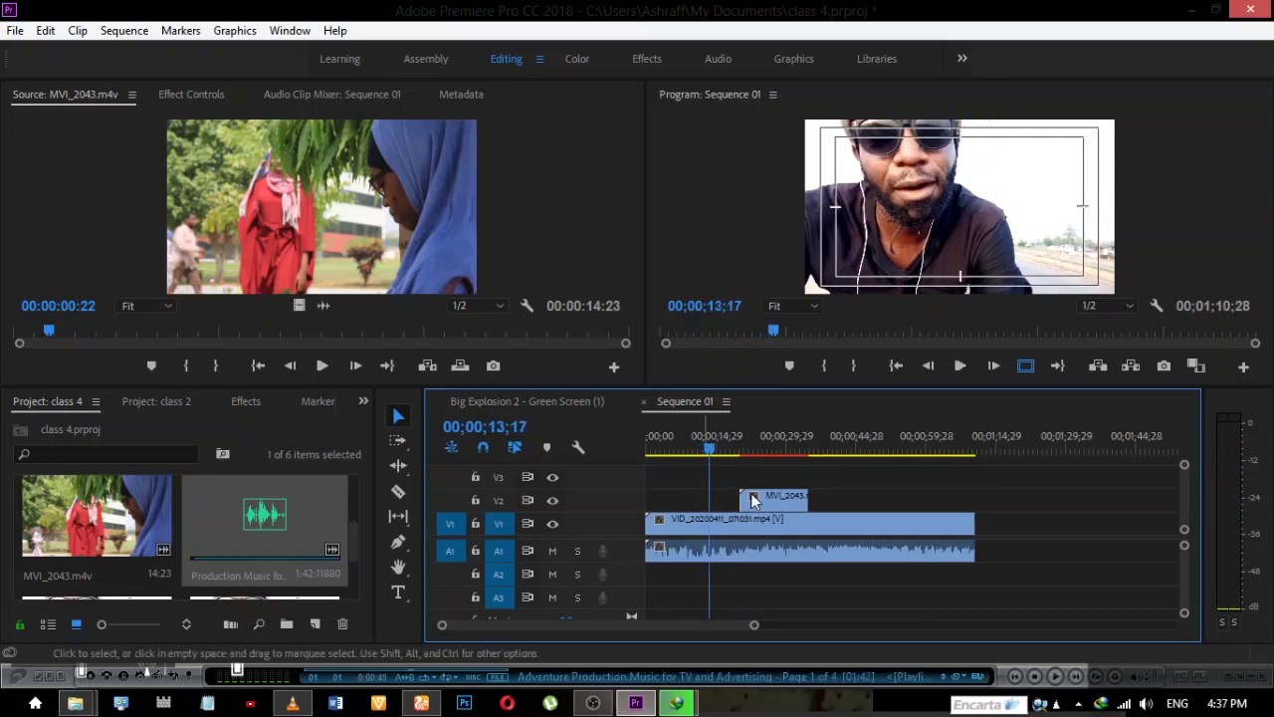
key(c)
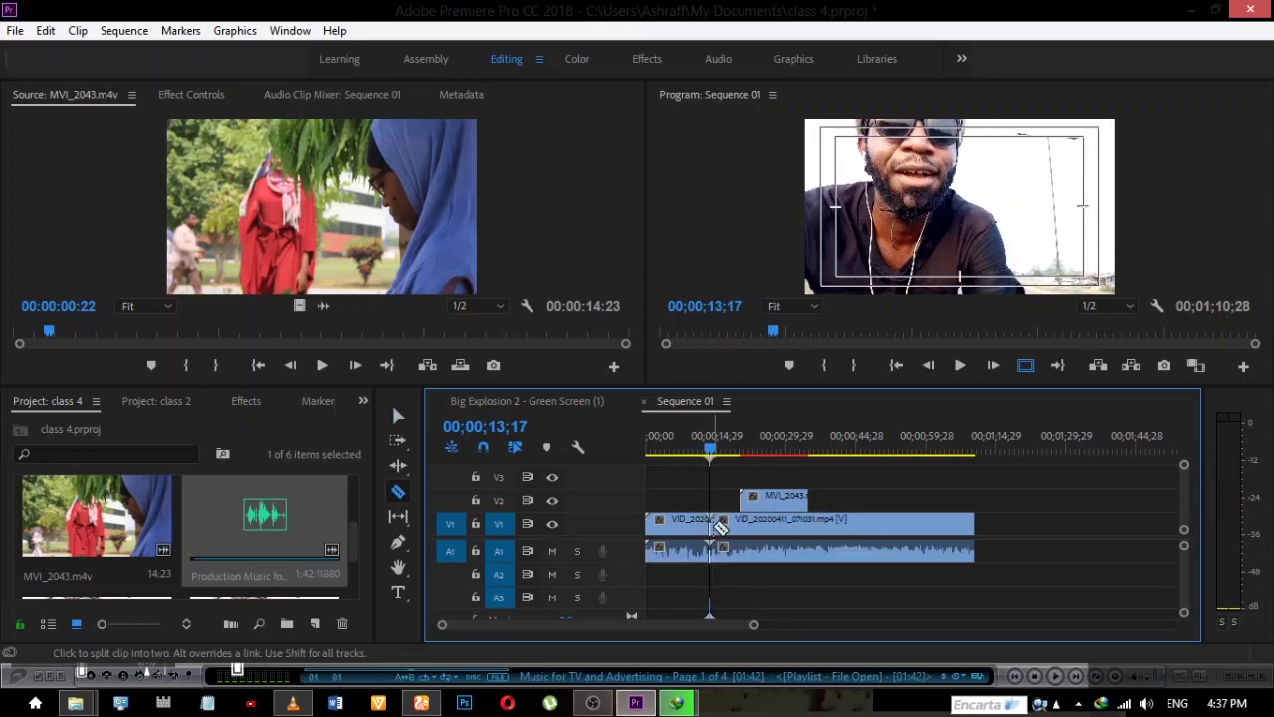
key(v)
click(768, 528)
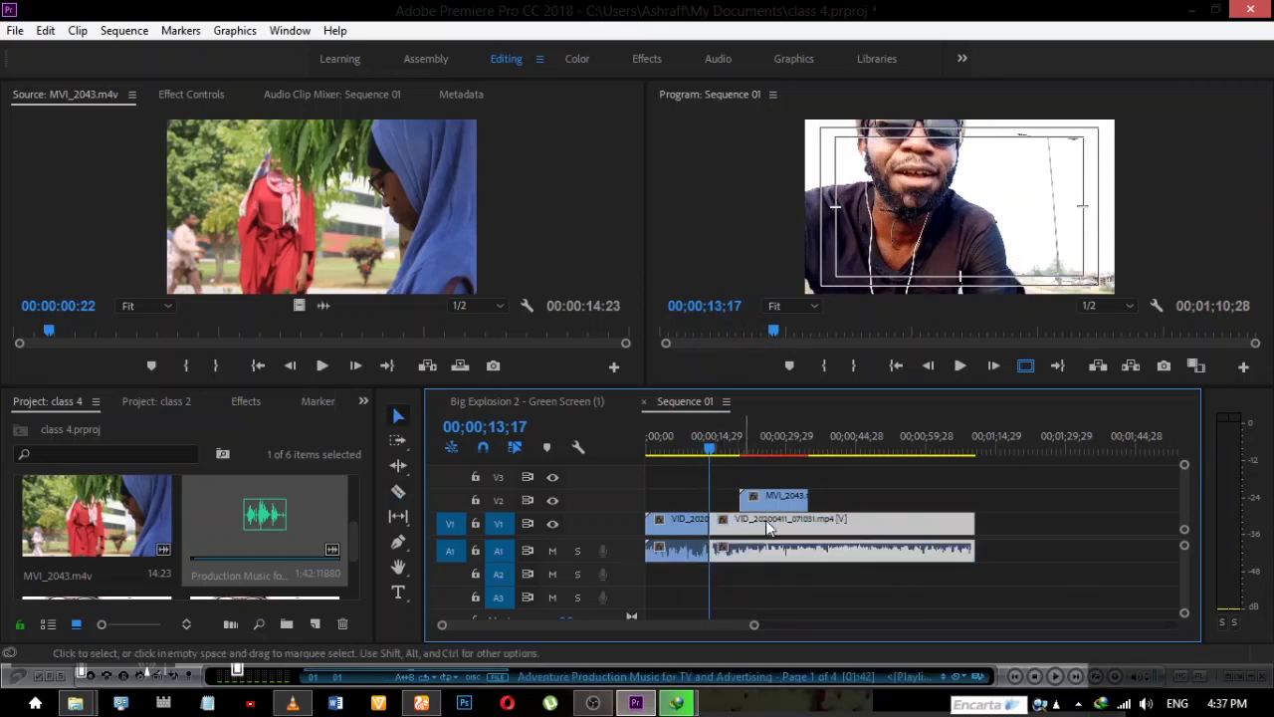
mouse_move(768, 529)
mouse_down()
mouse_move(819, 524)
mouse_move(768, 507)
mouse_up()
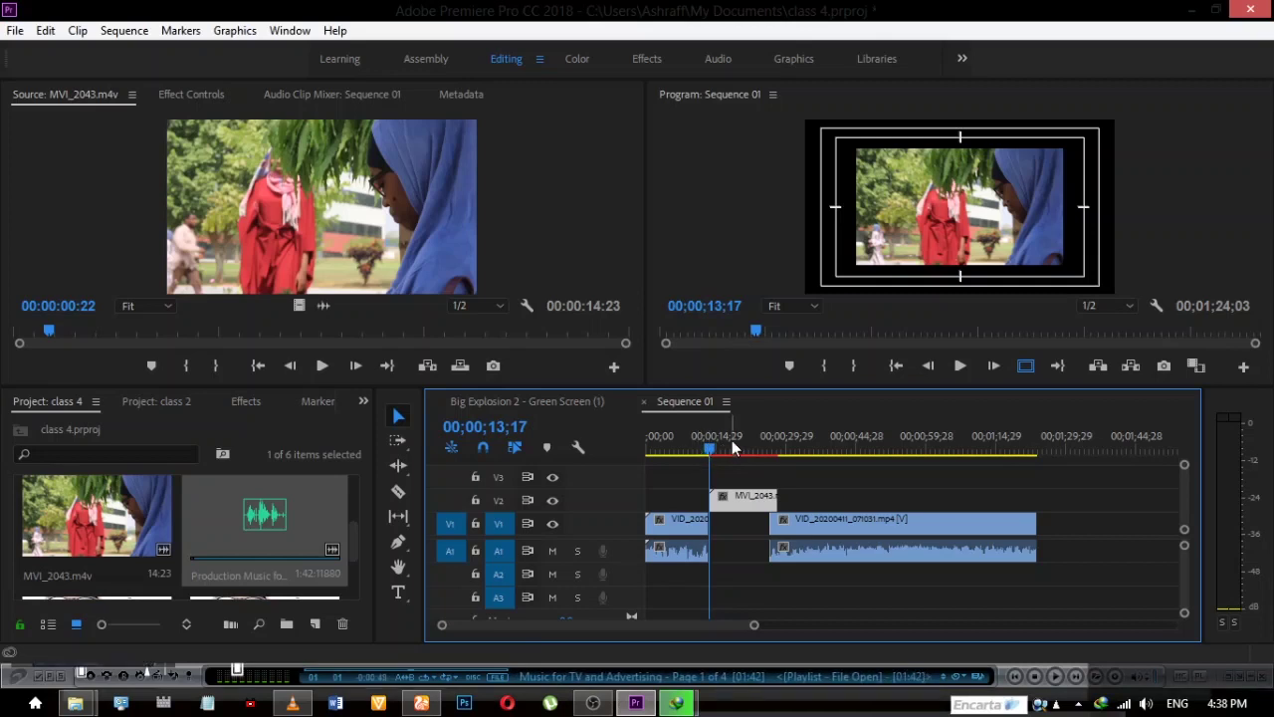
Apply Scale to Frame Size to the MVI_2043 cutaway on V2 so it fills the frame
drag(708, 451, 727, 455)
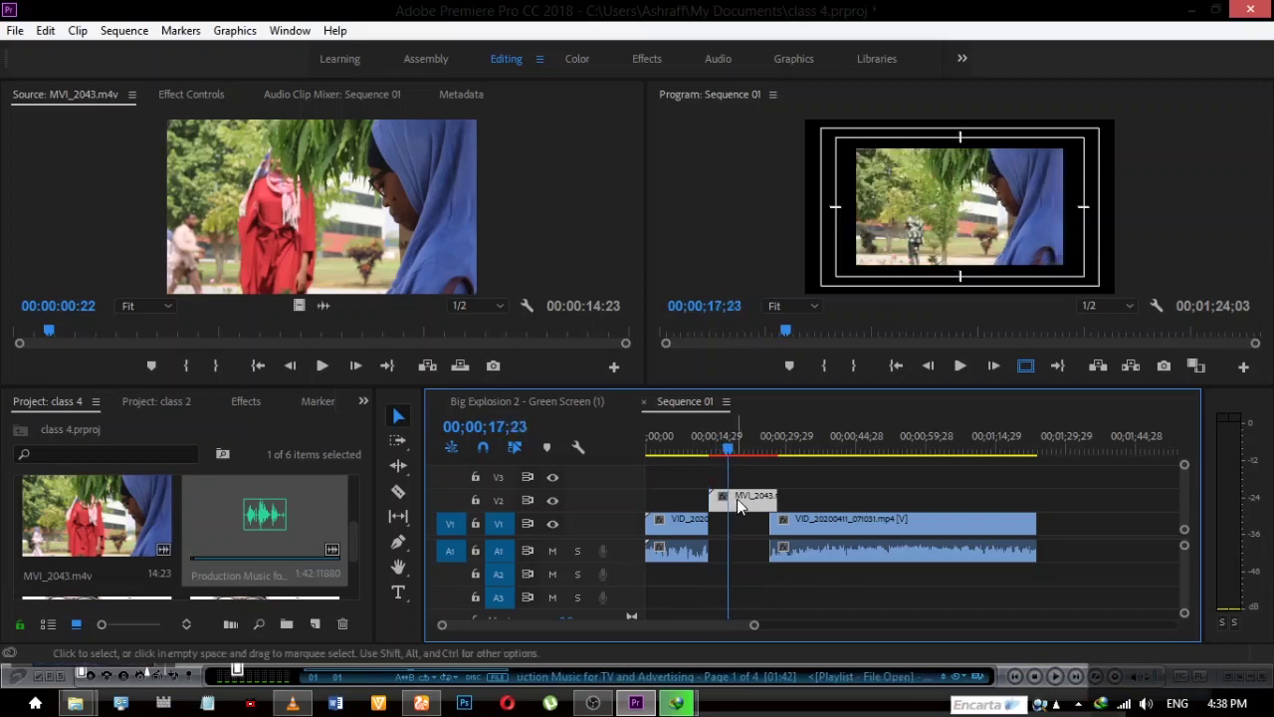
click(693, 523)
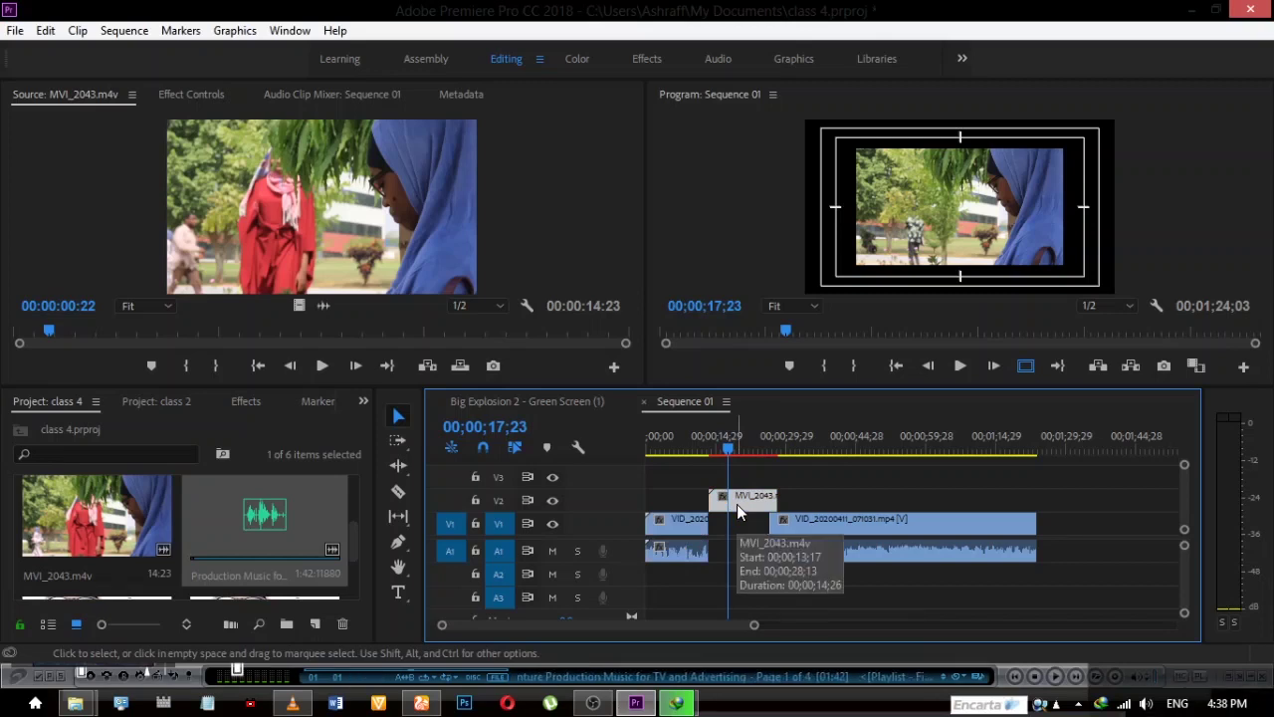
right_click(736, 504)
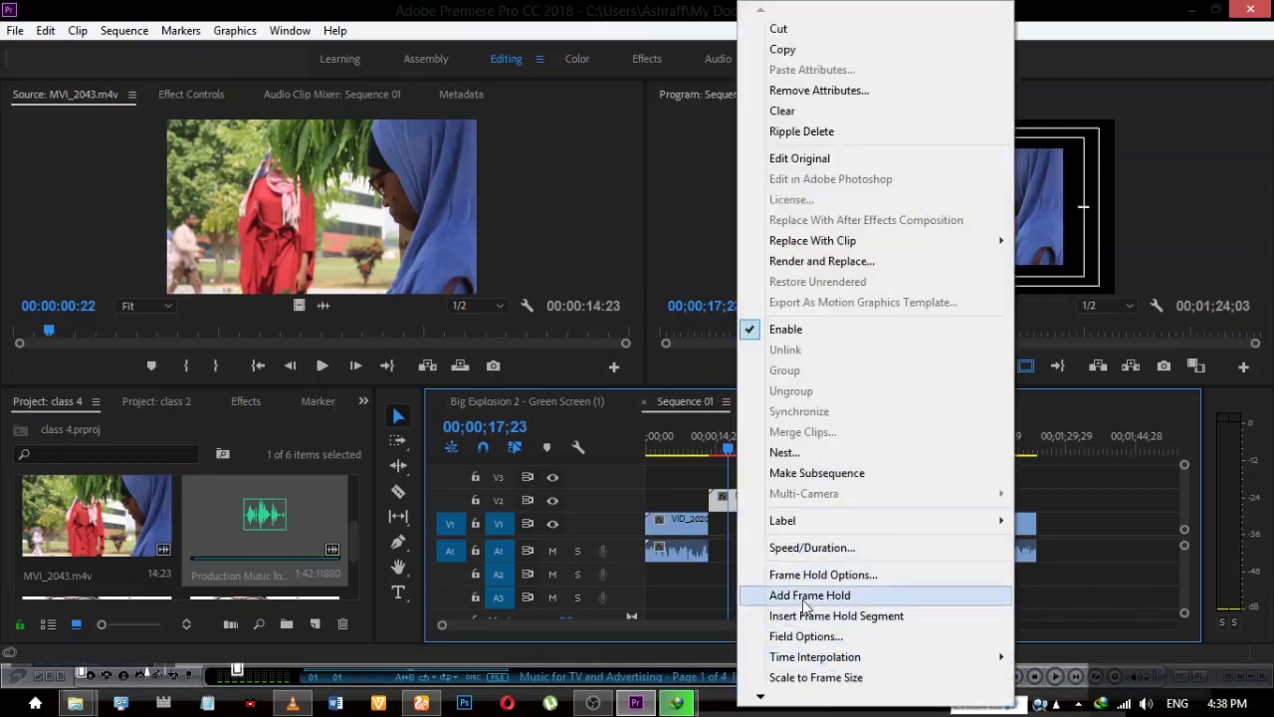
click(824, 678)
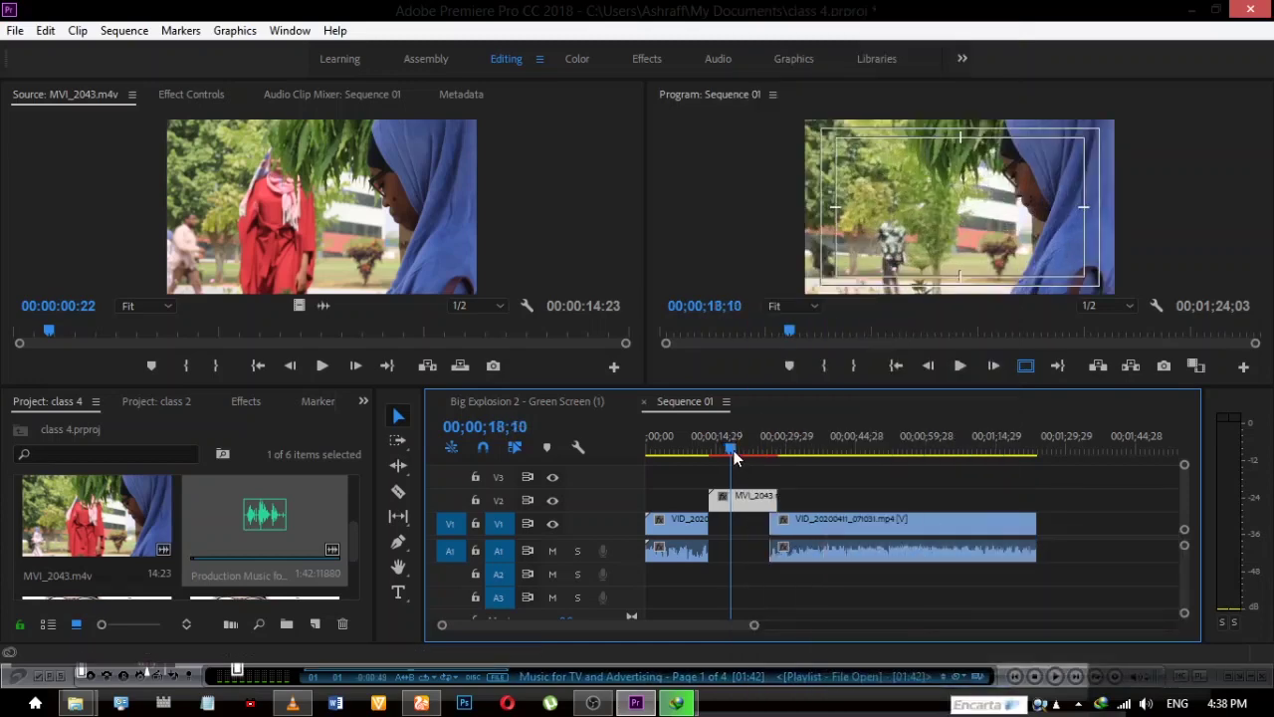
drag(734, 457, 700, 457)
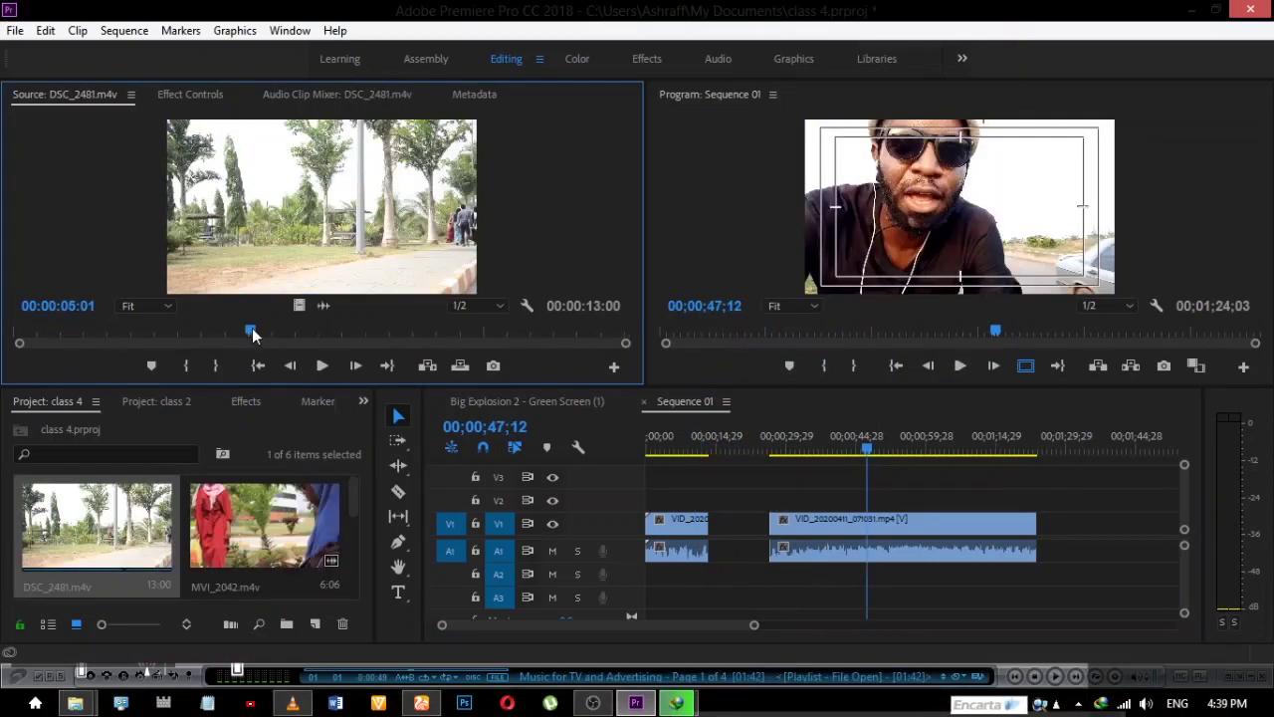
Set an In point at 4;17 on DSC_2481, place it on V2, and shift the later V1 clip left
mouse_move(253, 339)
mouse_down()
mouse_move(279, 336)
mouse_move(228, 333)
mouse_move(262, 332)
mouse_move(239, 333)
mouse_up()
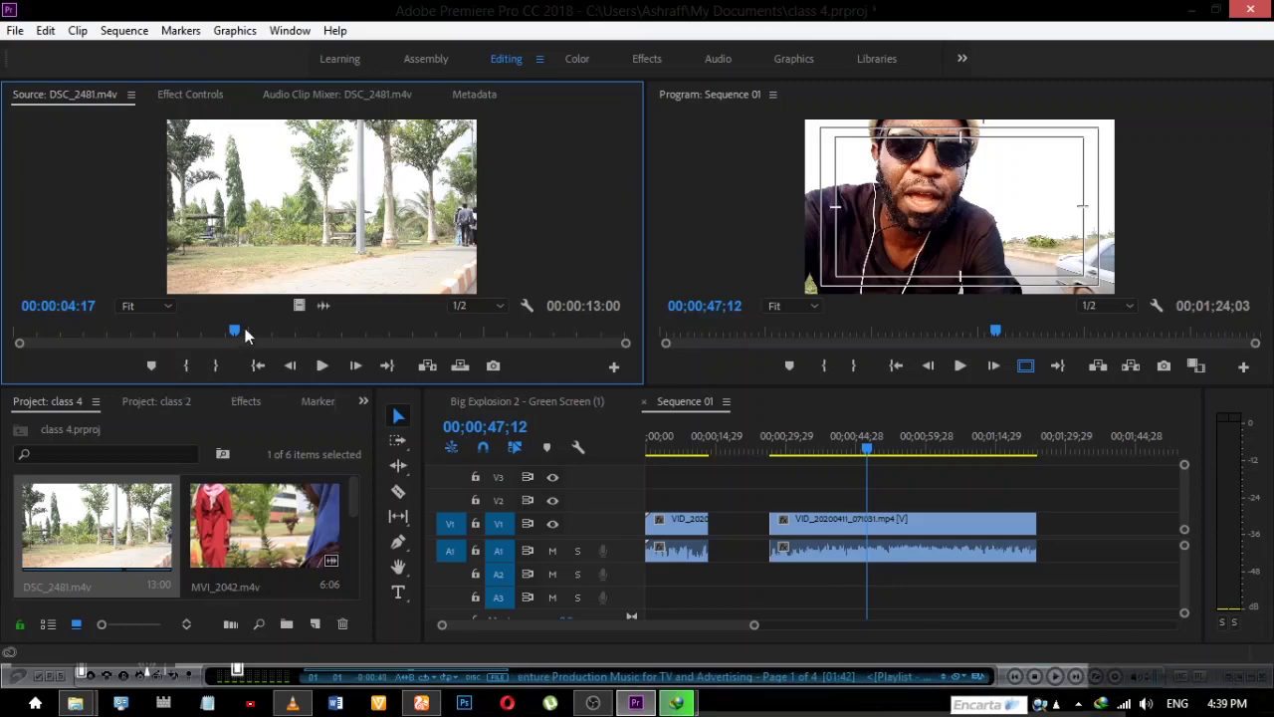
click(188, 372)
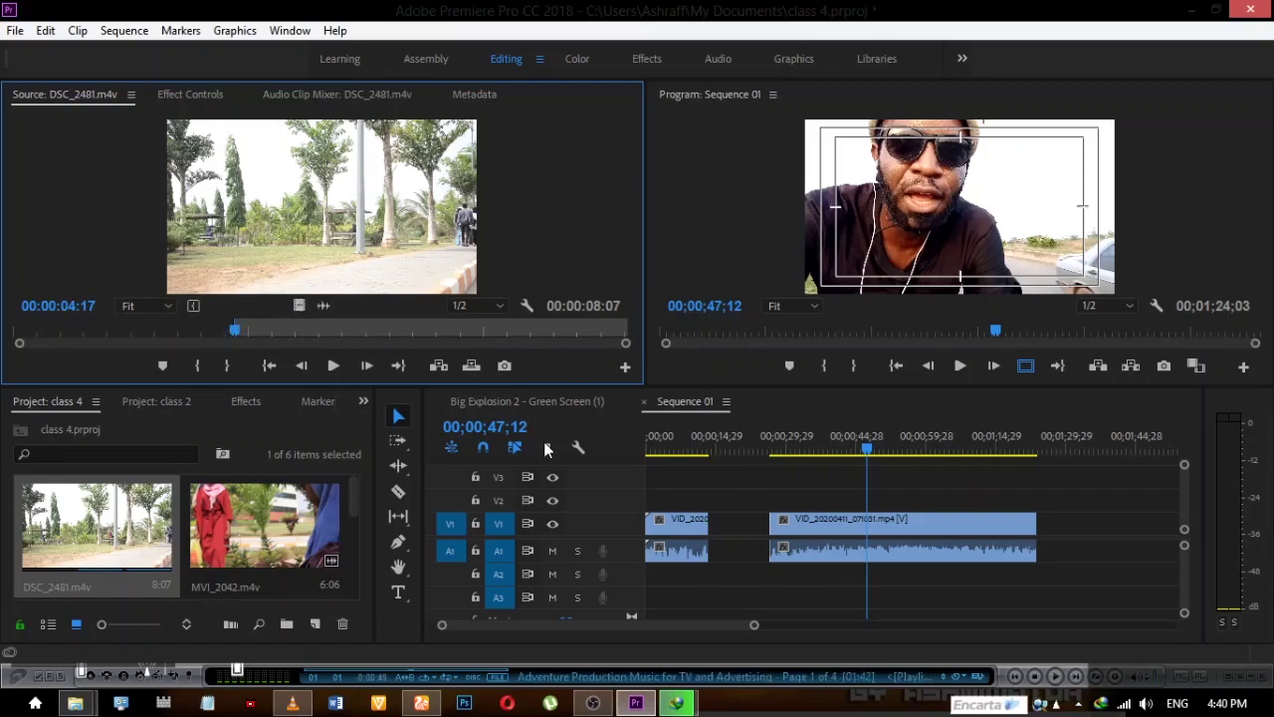
drag(546, 450, 719, 500)
drag(809, 524, 767, 525)
Play back to 17;03 and scale the DSC_2481 clip to frame size
click(703, 452)
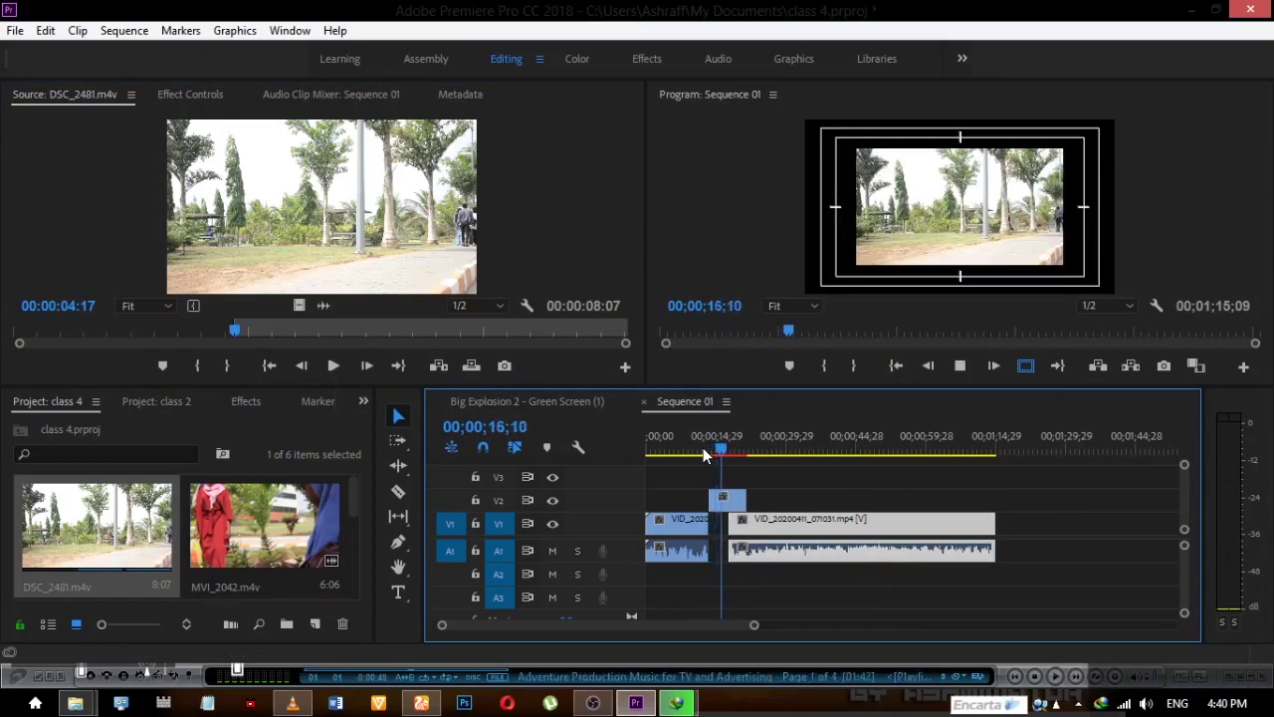
key(space)
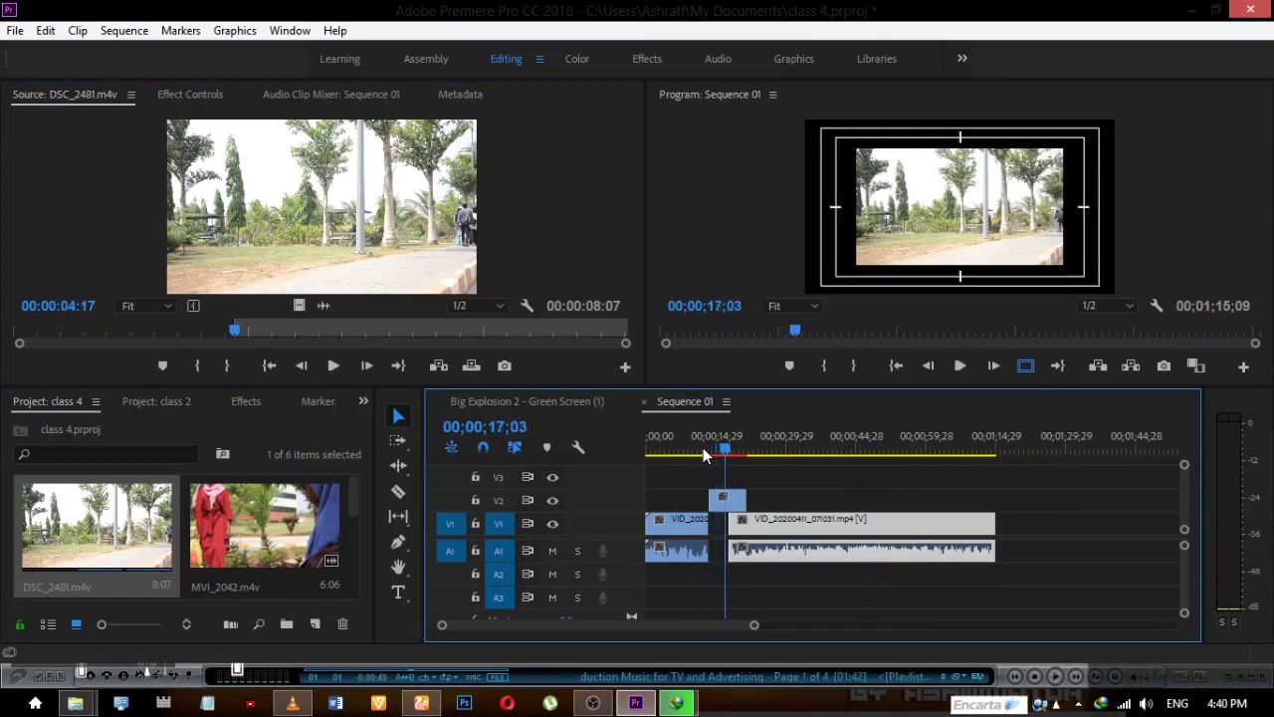
click(734, 500)
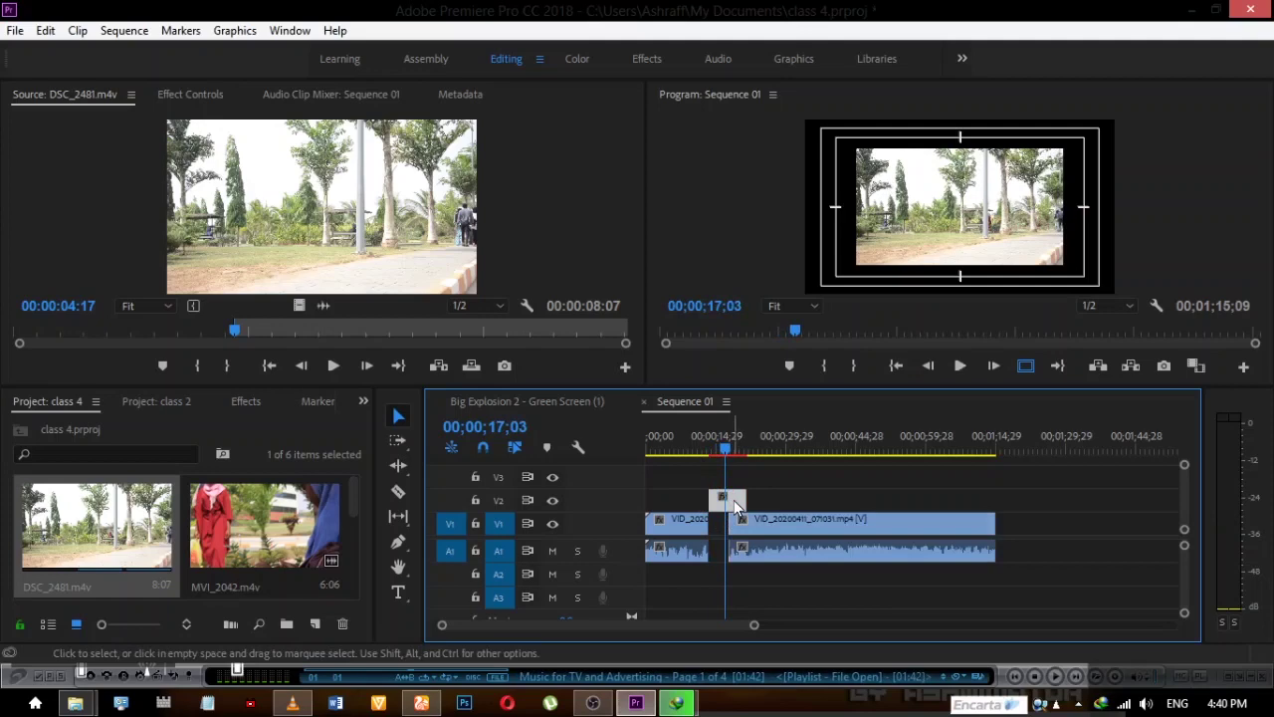
right_click(734, 500)
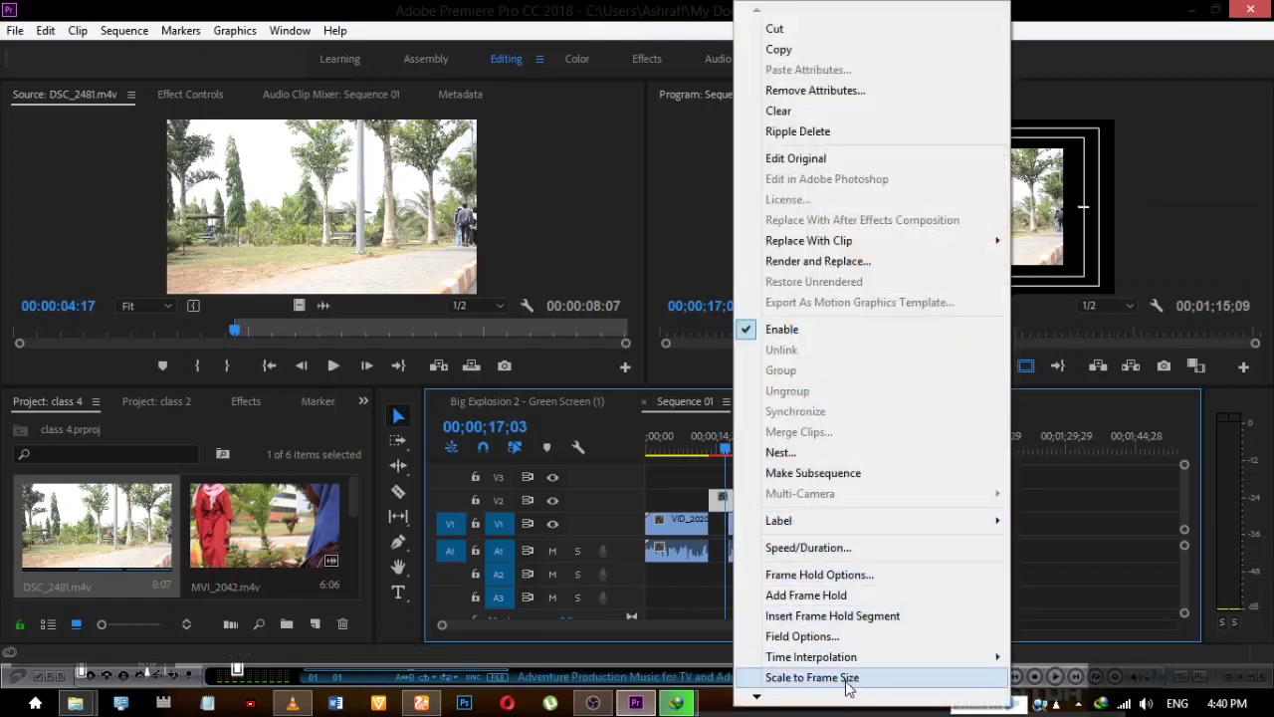
click(812, 677)
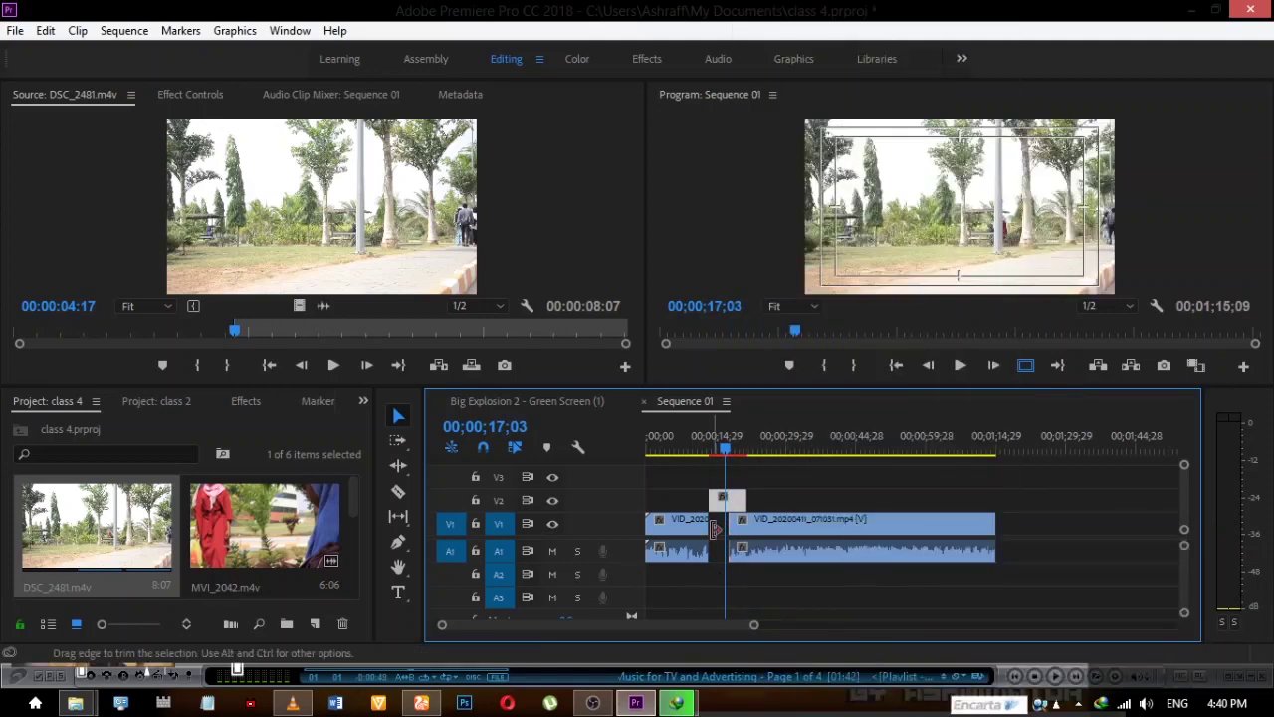
Slide the later selfie clip left about 2;09 so it starts just before DSC_2481 ends
click(709, 451)
key(space)
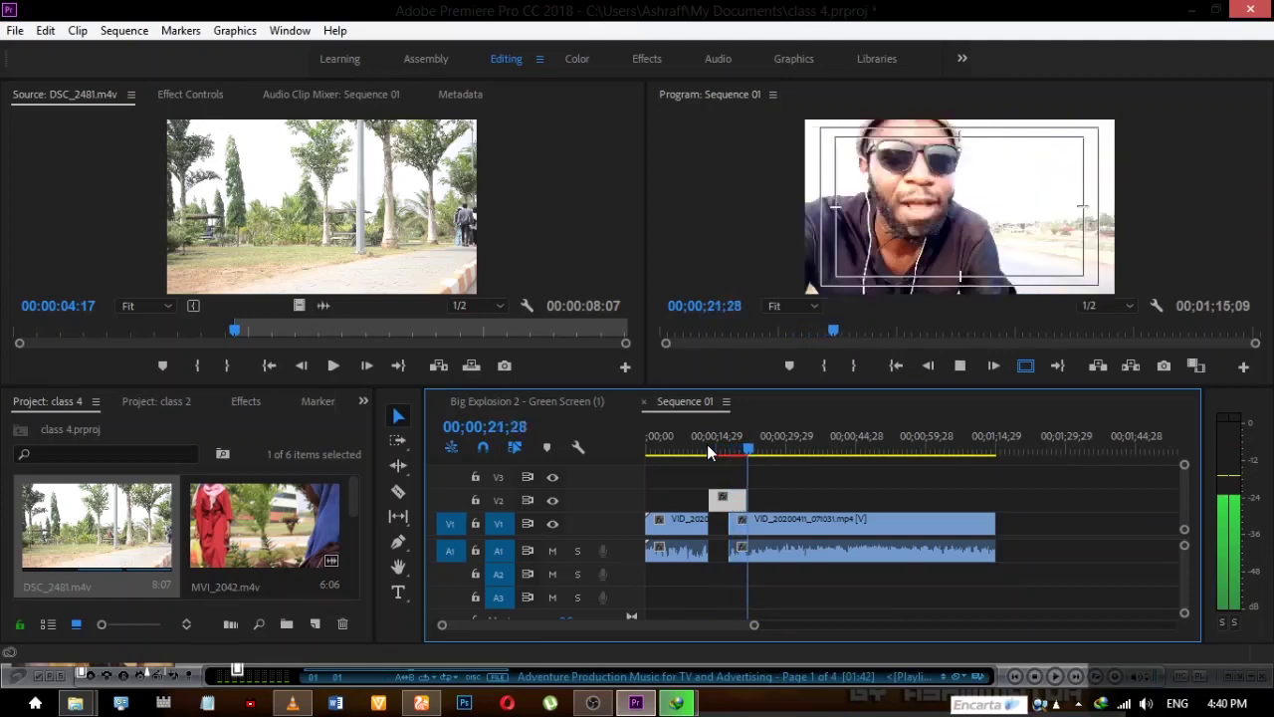
double_click(774, 527)
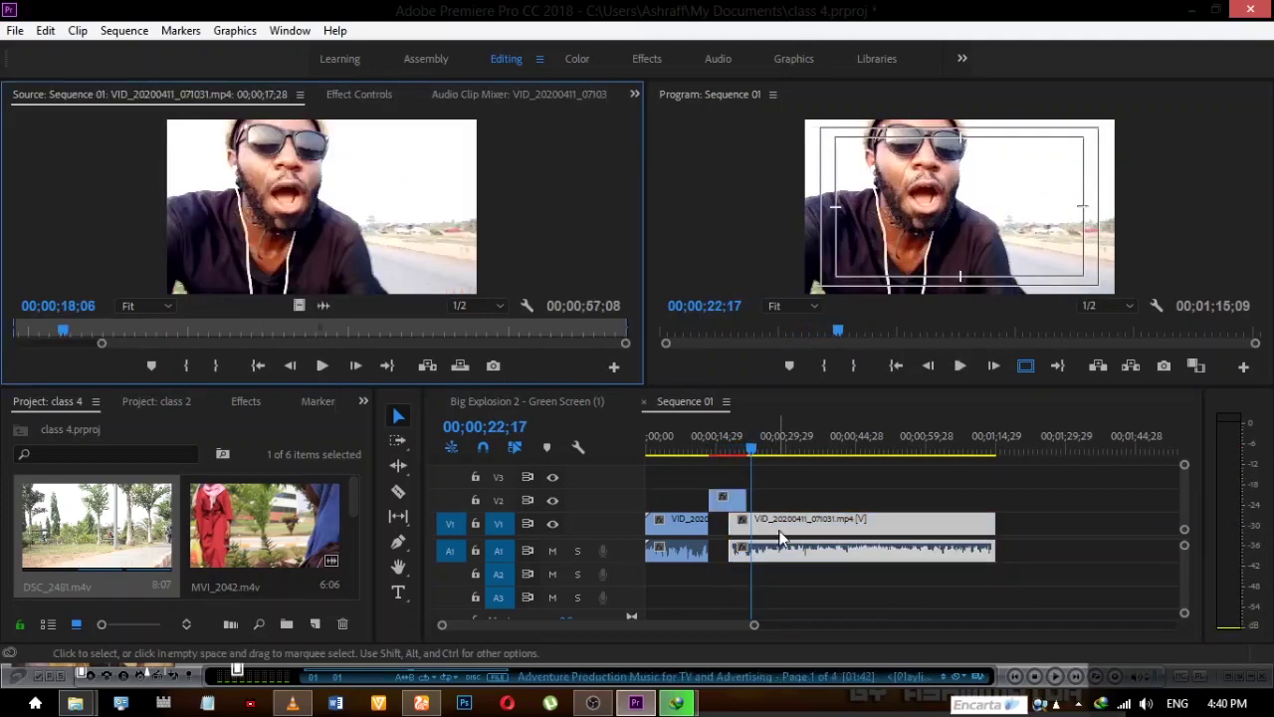
drag(761, 529, 780, 528)
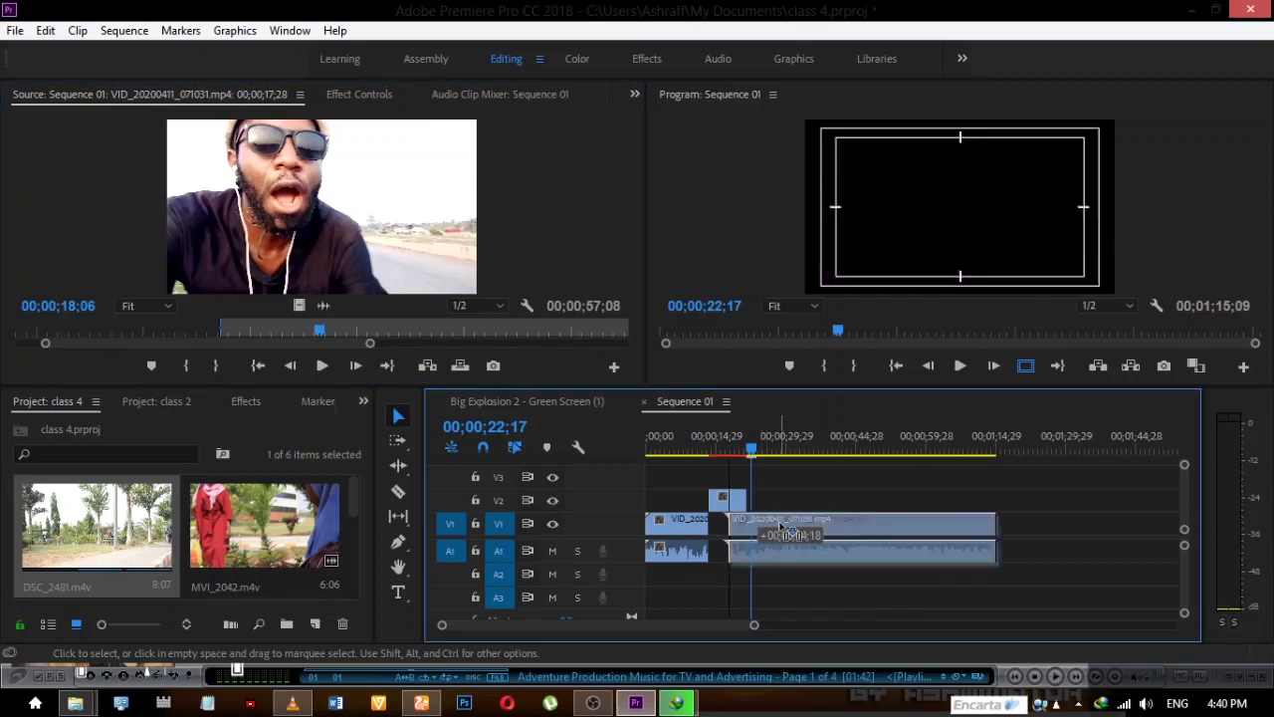
key(=)
key(=)
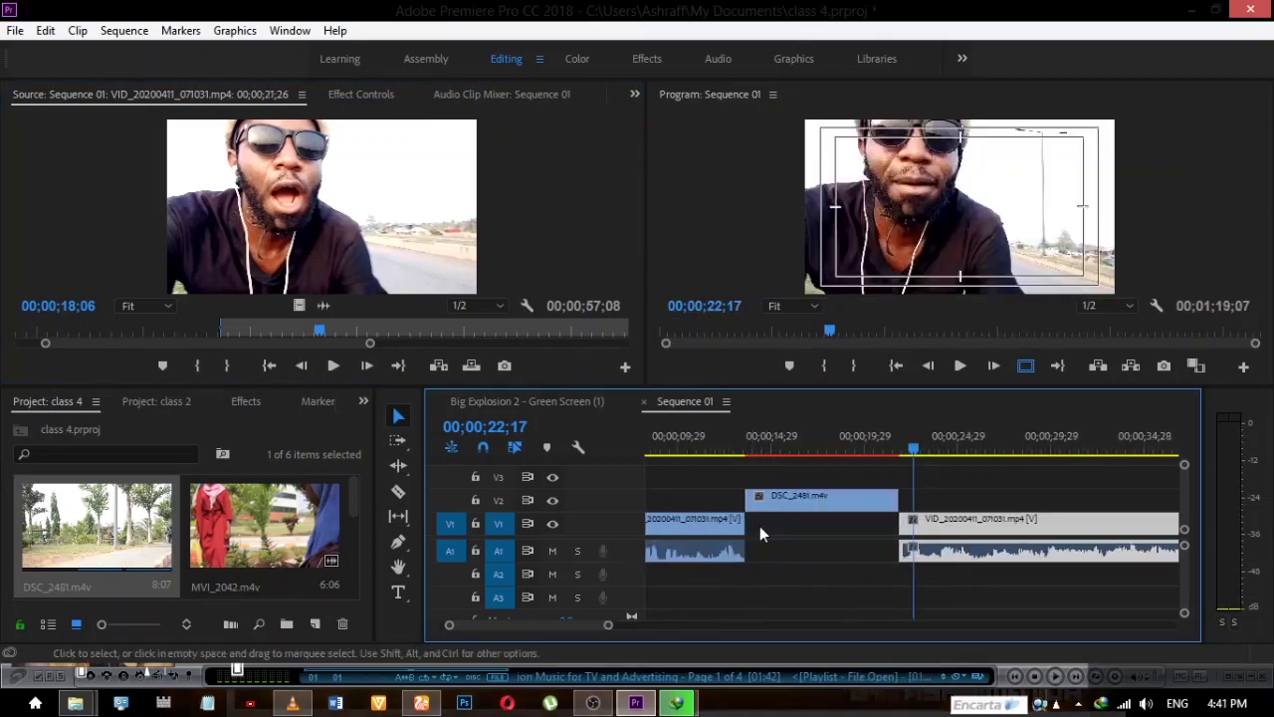
drag(944, 526, 917, 530)
drag(355, 505, 350, 537)
Add Production Music to A2, trim about 20 frames off its head, and start it at 00;00;00;00
click(293, 548)
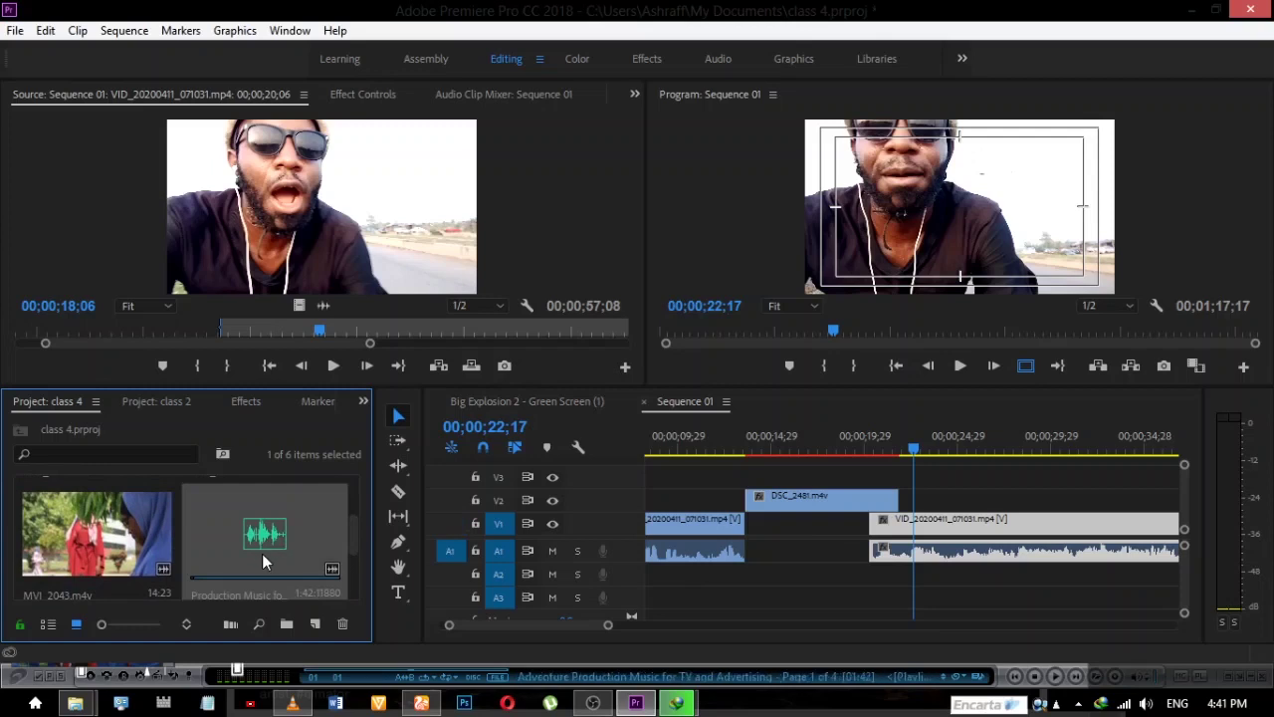
drag(315, 569, 662, 580)
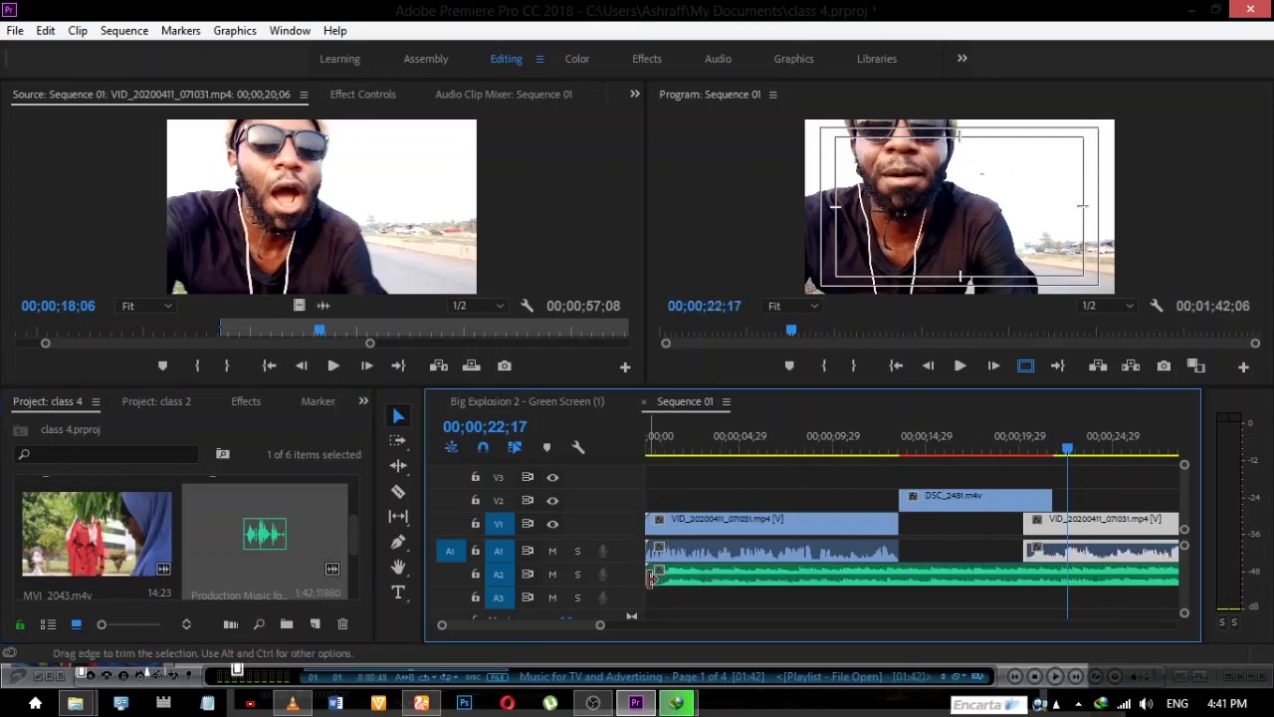
click(652, 450)
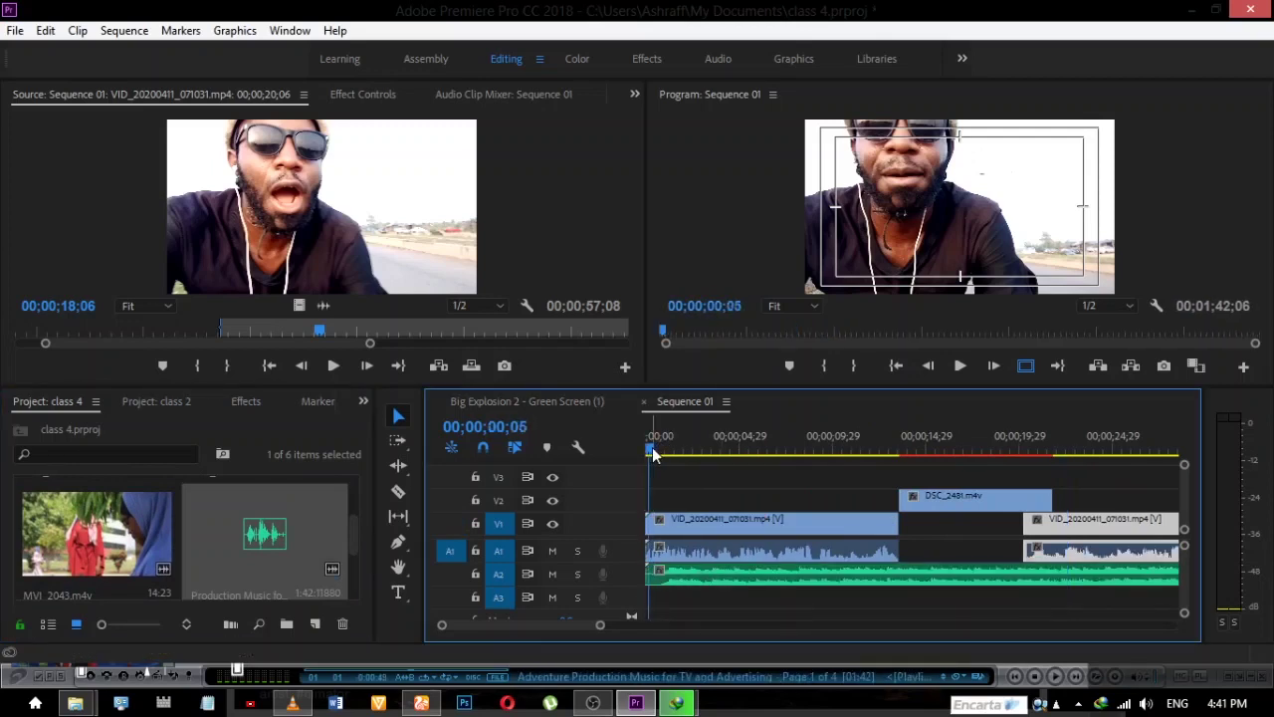
key(=)
key(=)
key(=)
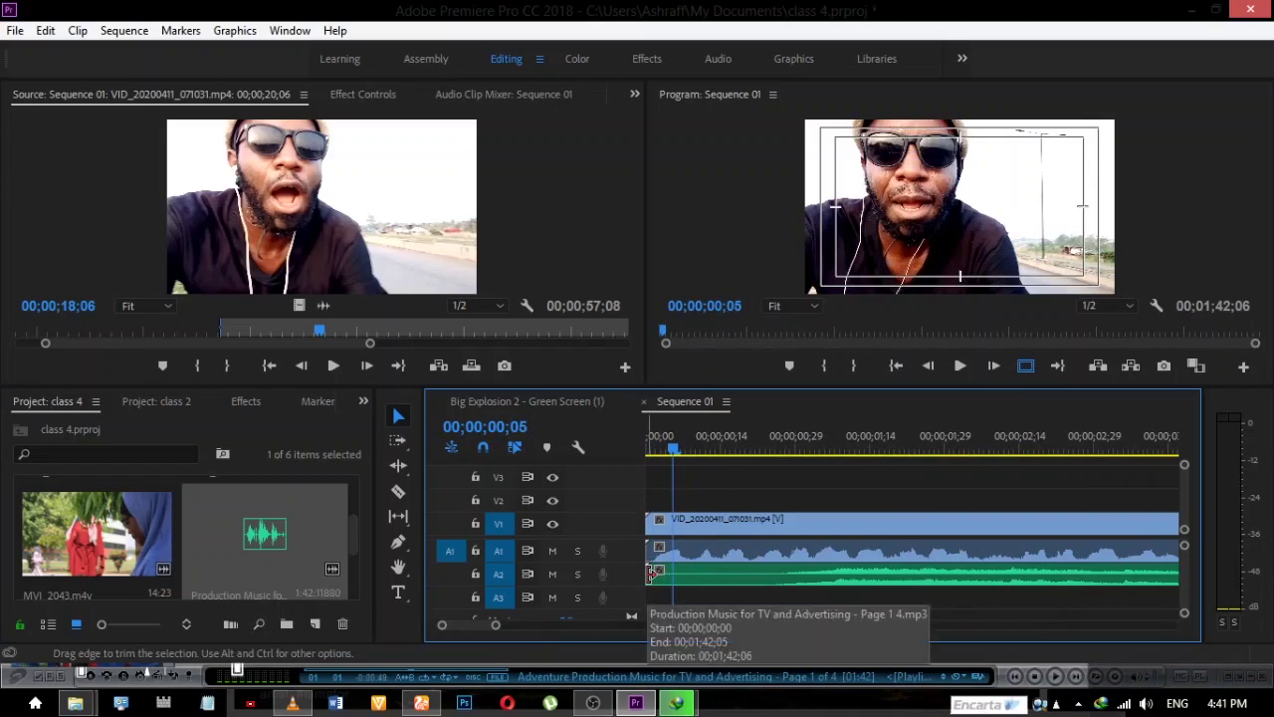
drag(652, 573, 781, 581)
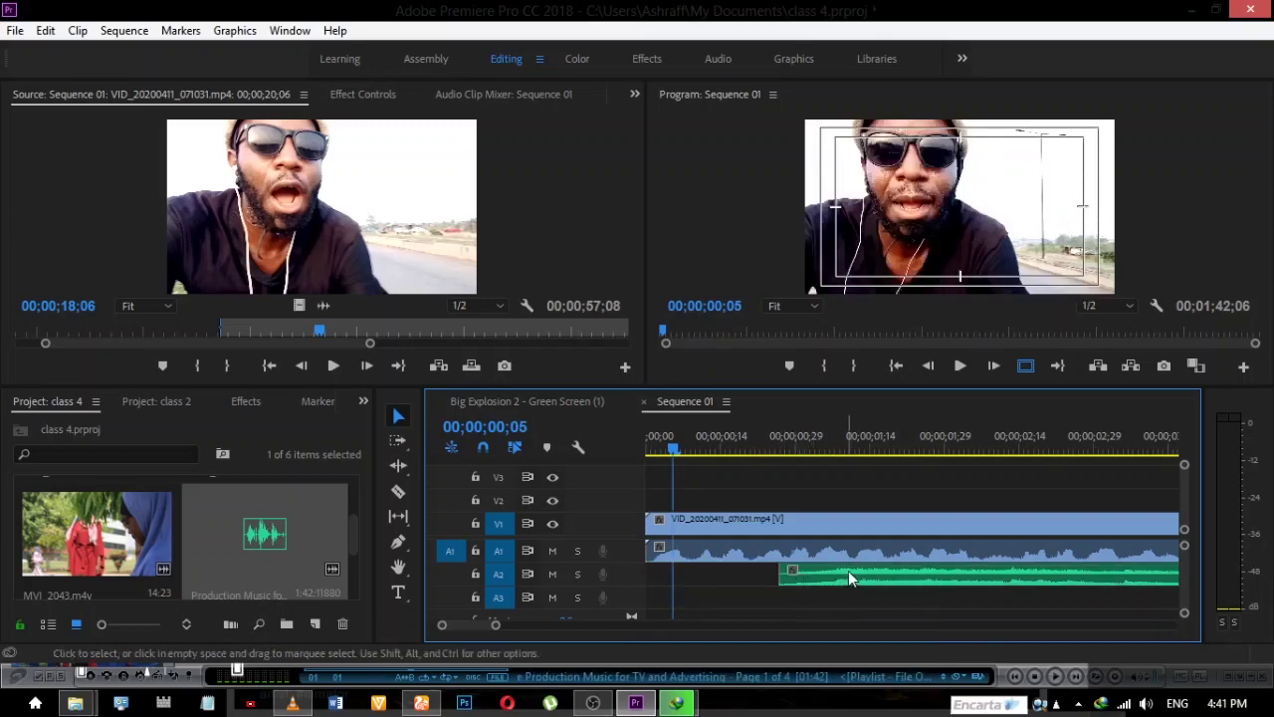
drag(984, 571, 851, 572)
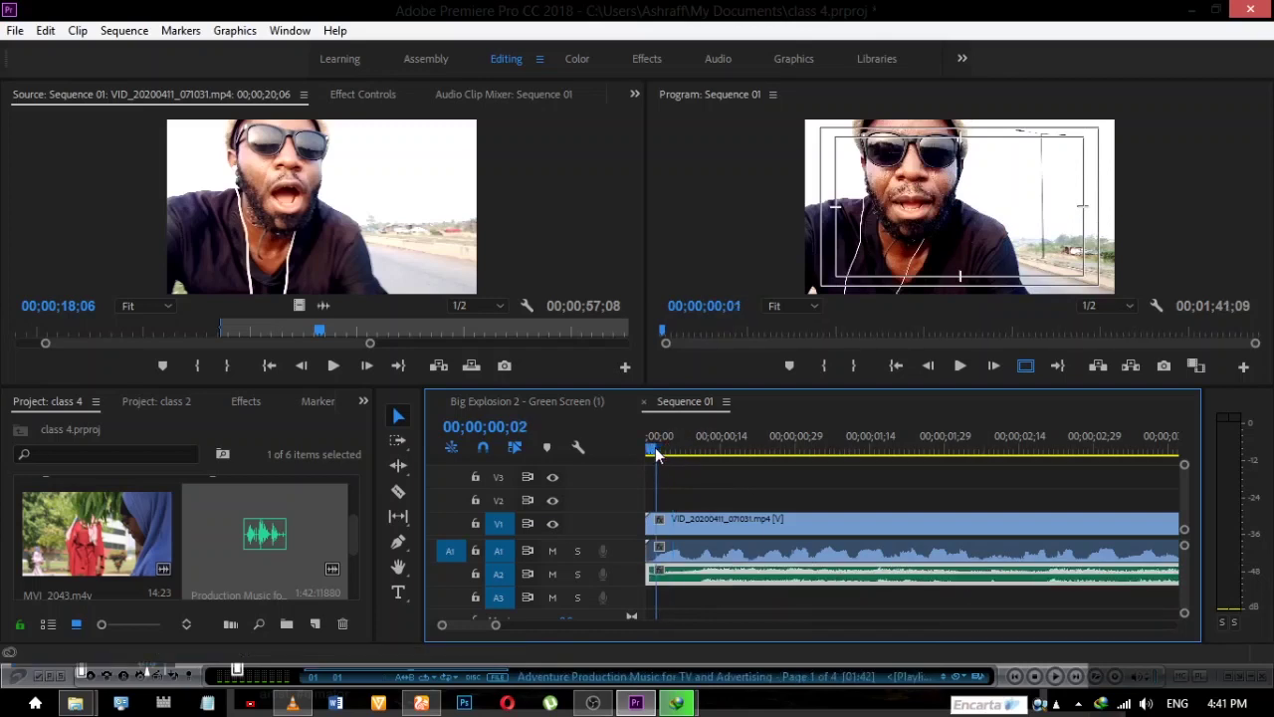
drag(657, 454, 641, 456)
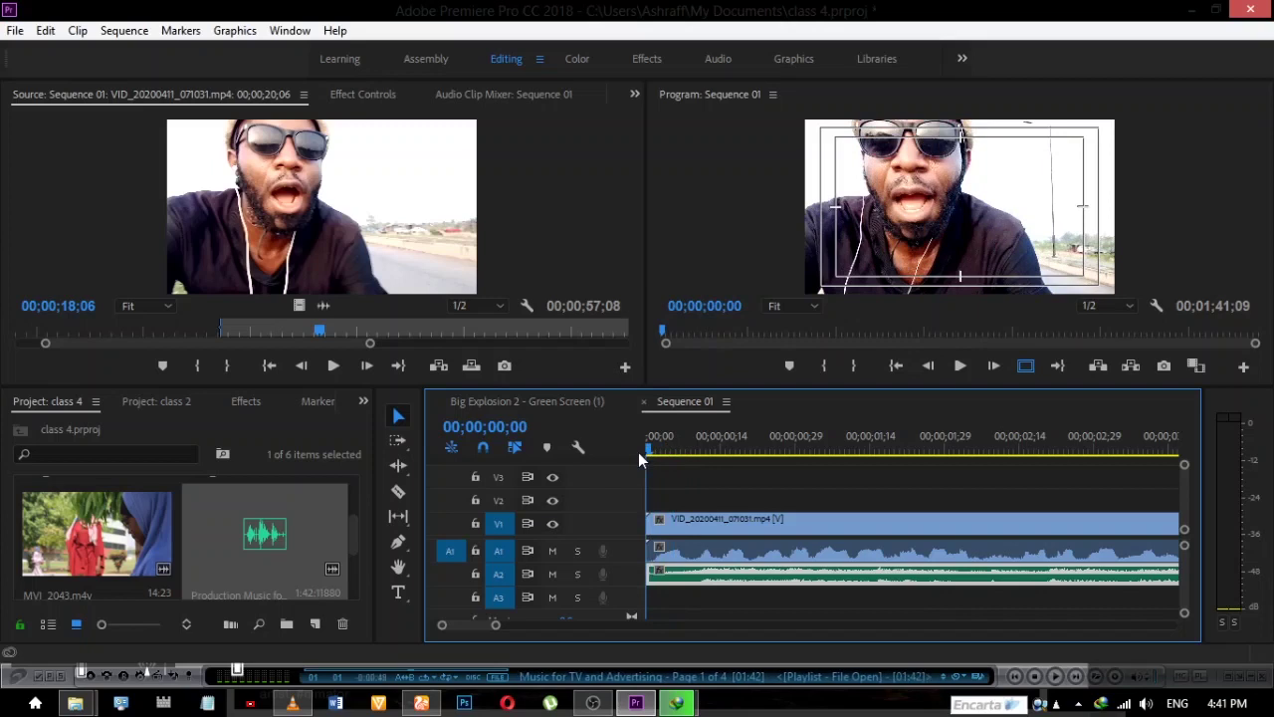
Lower the A2 Production Music volume to about -10.33 dB and play back to check the mix
key(minus)
key(minus)
key(minus)
key(minus)
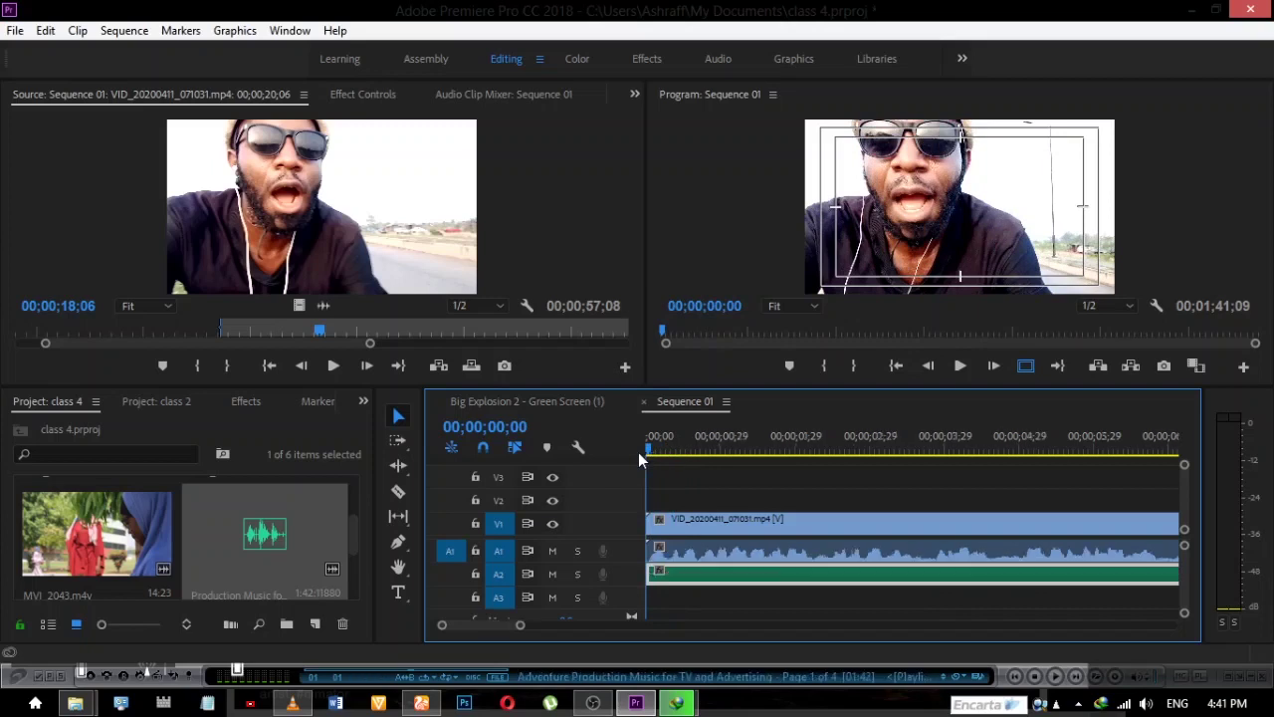
key(space)
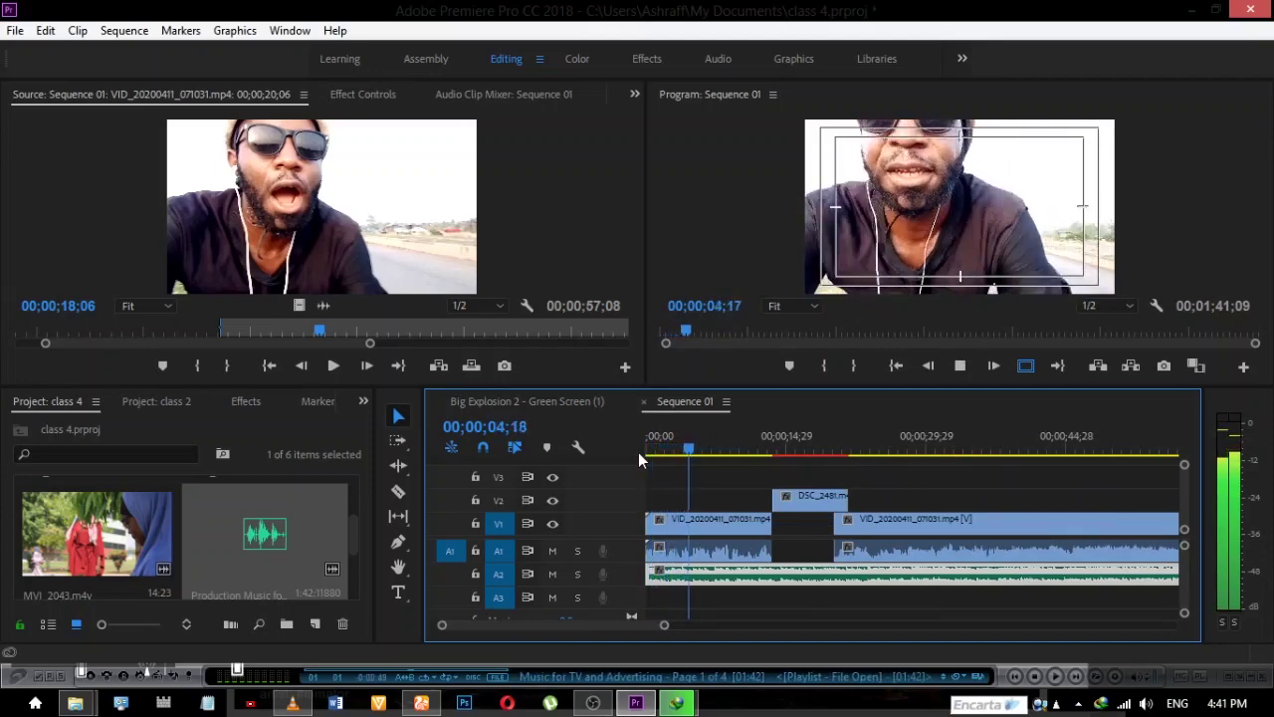
key(space)
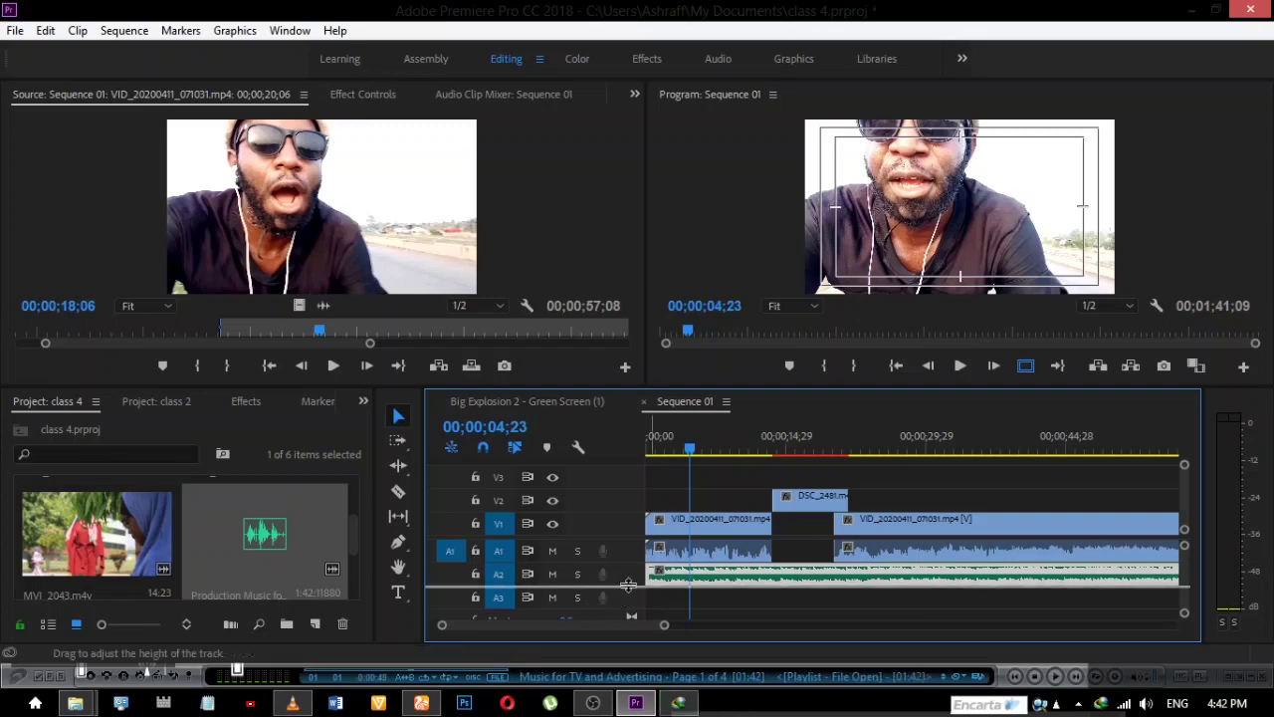
drag(629, 585, 633, 610)
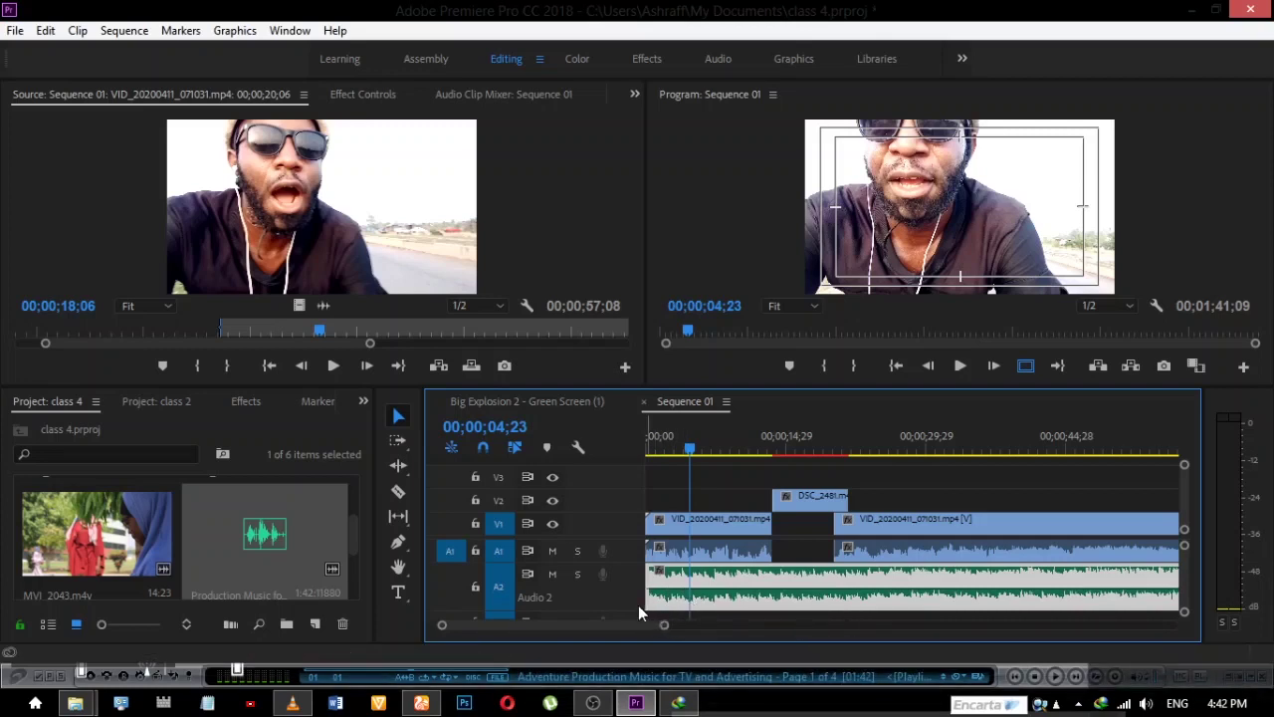
mouse_move(638, 605)
mouse_down()
mouse_move(628, 581)
mouse_move(643, 599)
mouse_up()
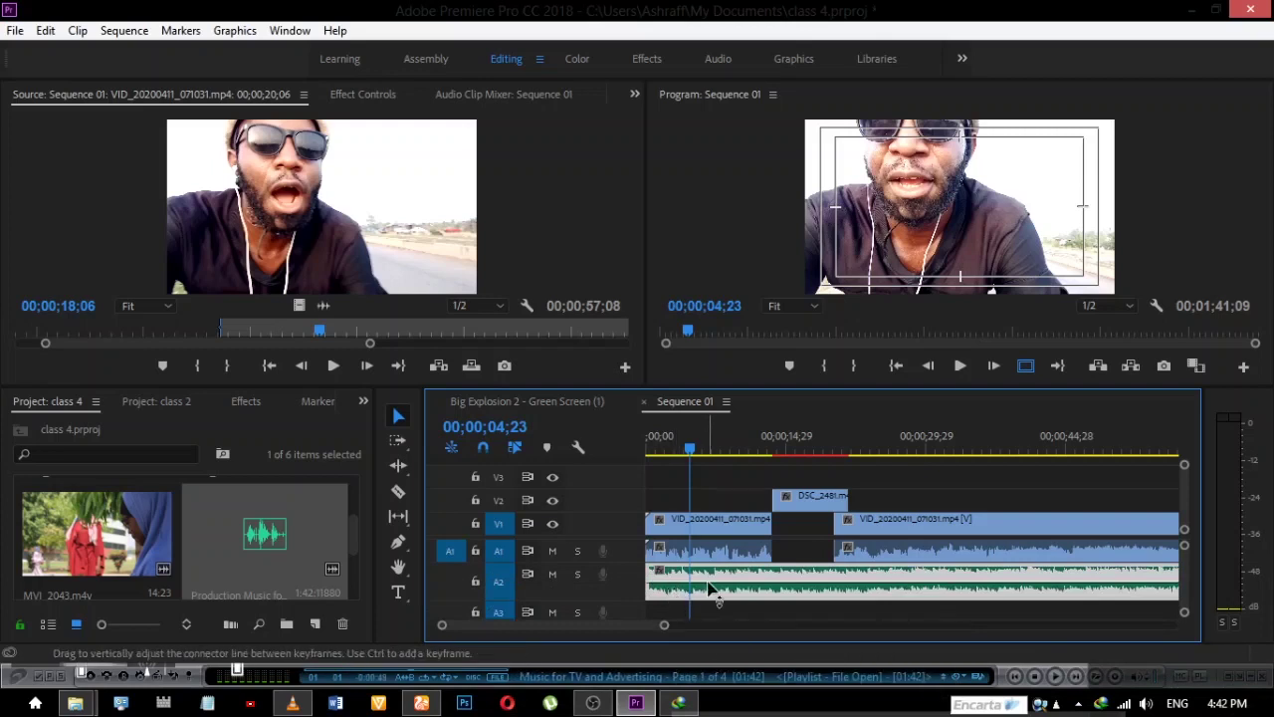
drag(709, 589, 709, 603)
drag(691, 453, 588, 458)
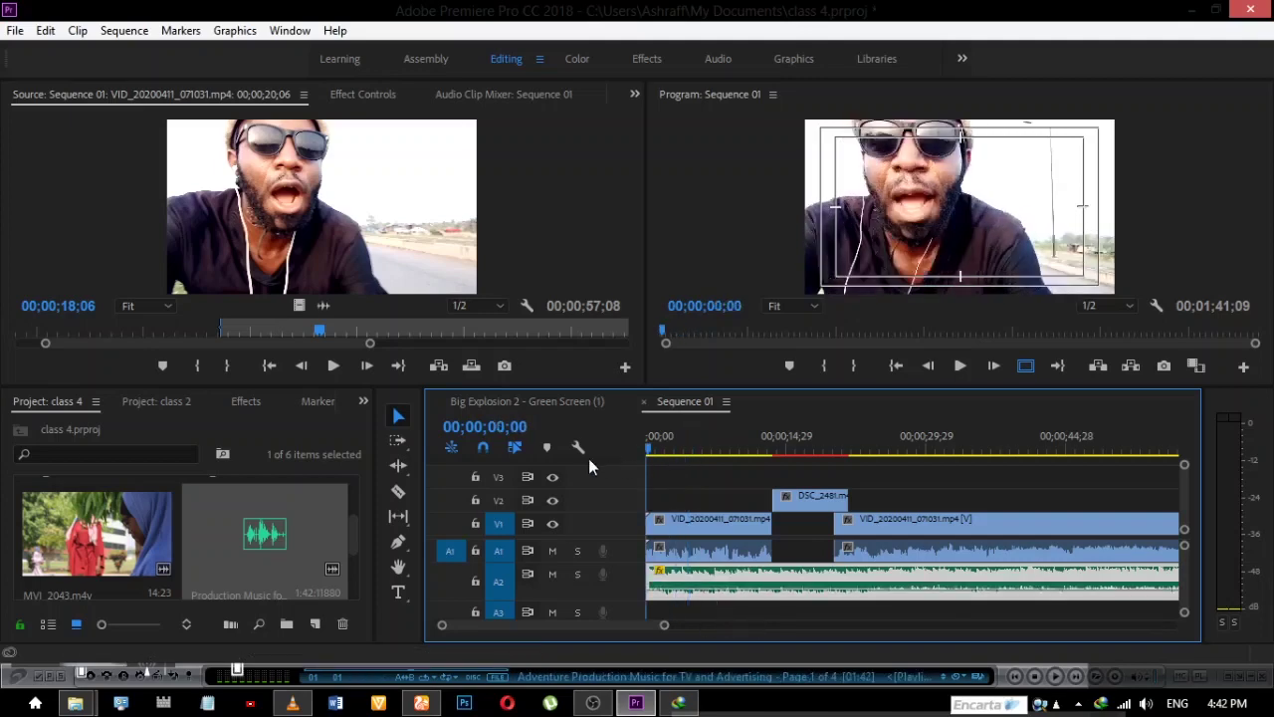
key(space)
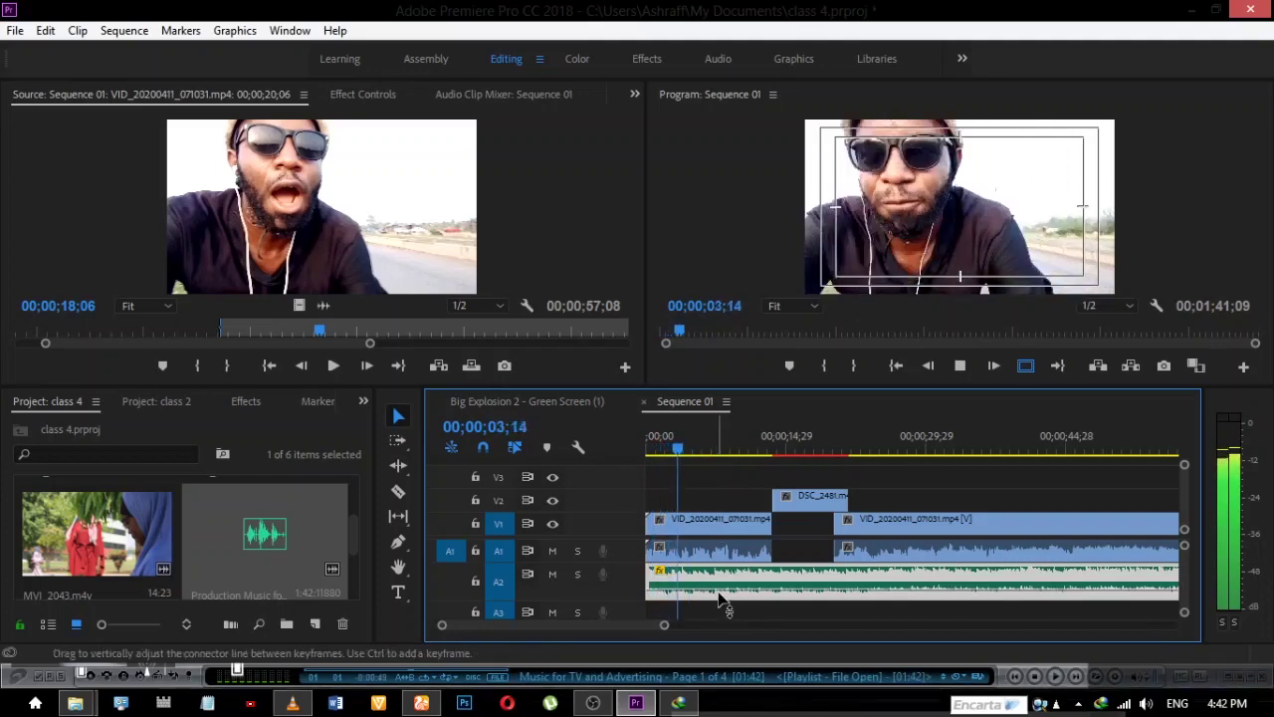
drag(719, 597, 718, 596)
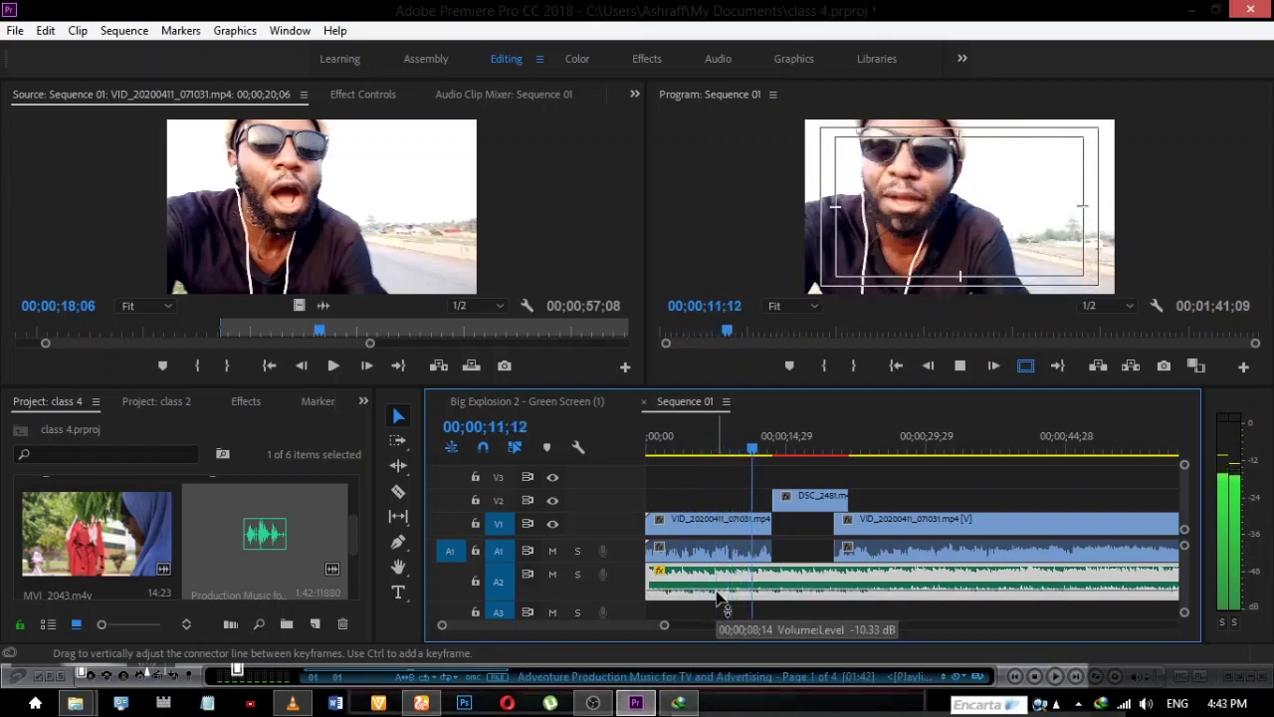
key(space)
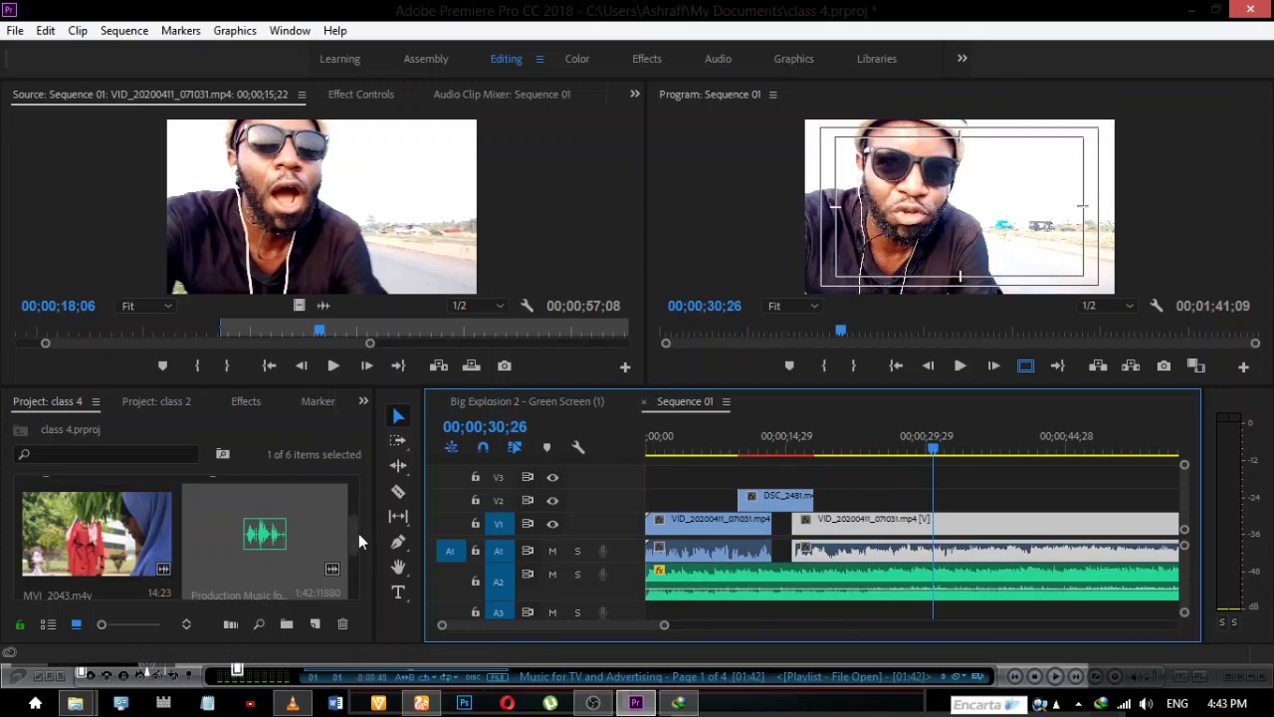
Load MVI_2043.m4v in the Source monitor, cue it to 6;08 and drop its video onto V2
double_click(121, 553)
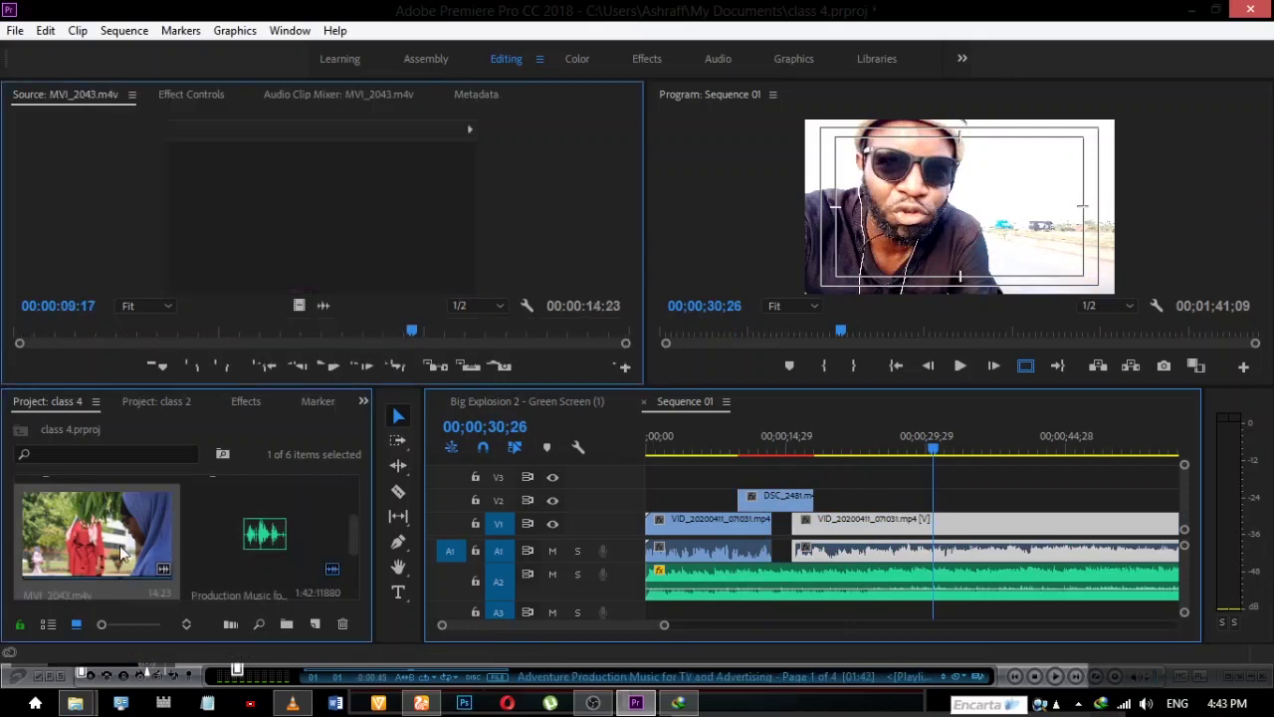
drag(410, 331, 38, 370)
click(266, 337)
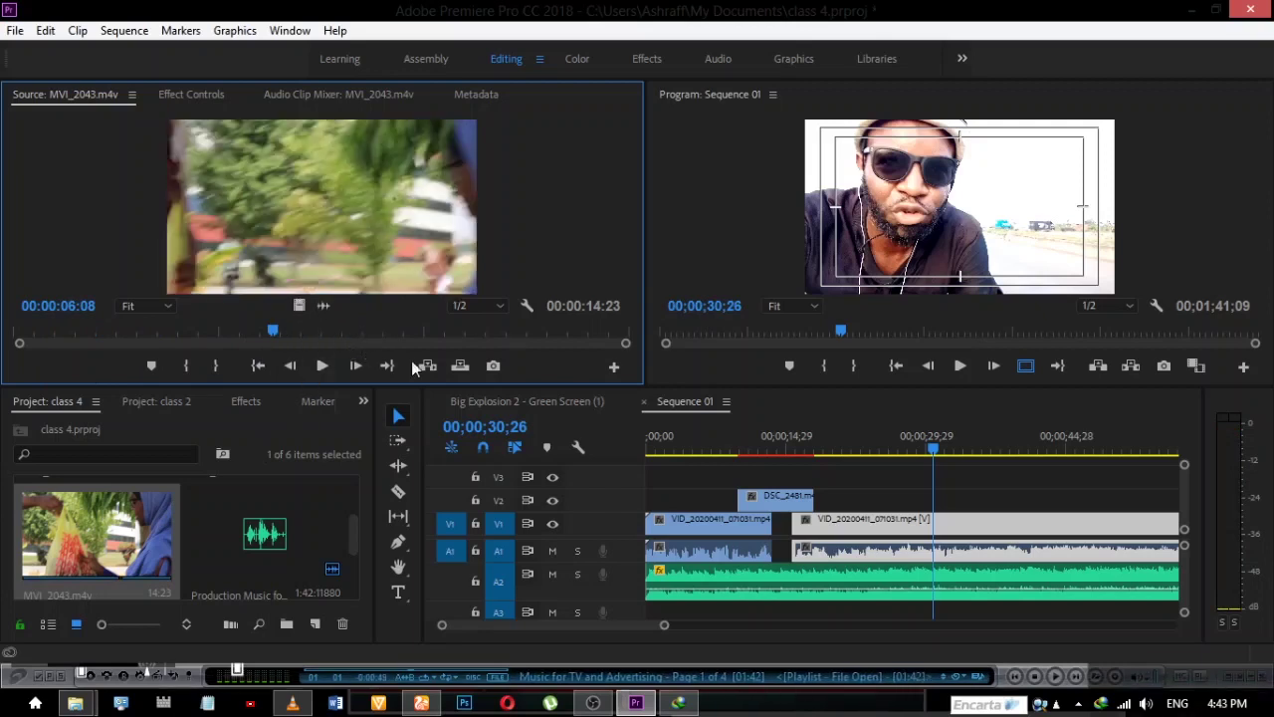
drag(781, 457, 893, 497)
Scale the MVI_2043 overlay to frame size and check it from 24;23
click(887, 443)
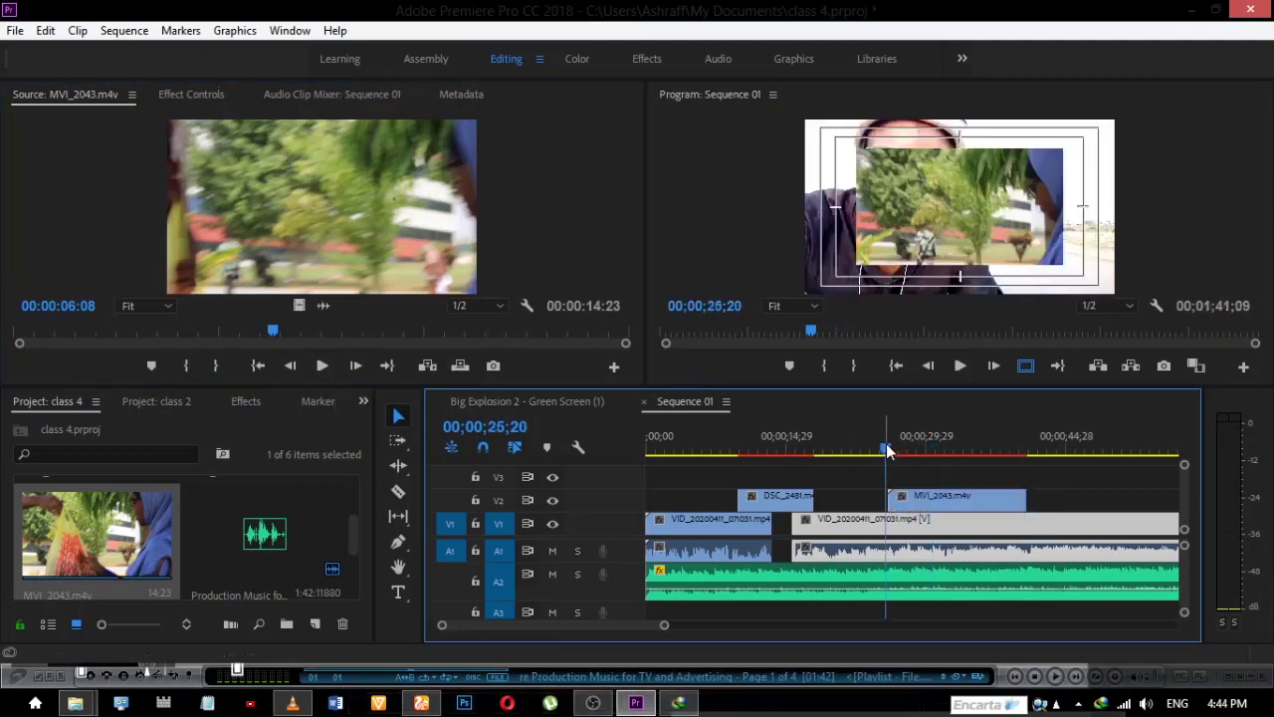
right_click(927, 499)
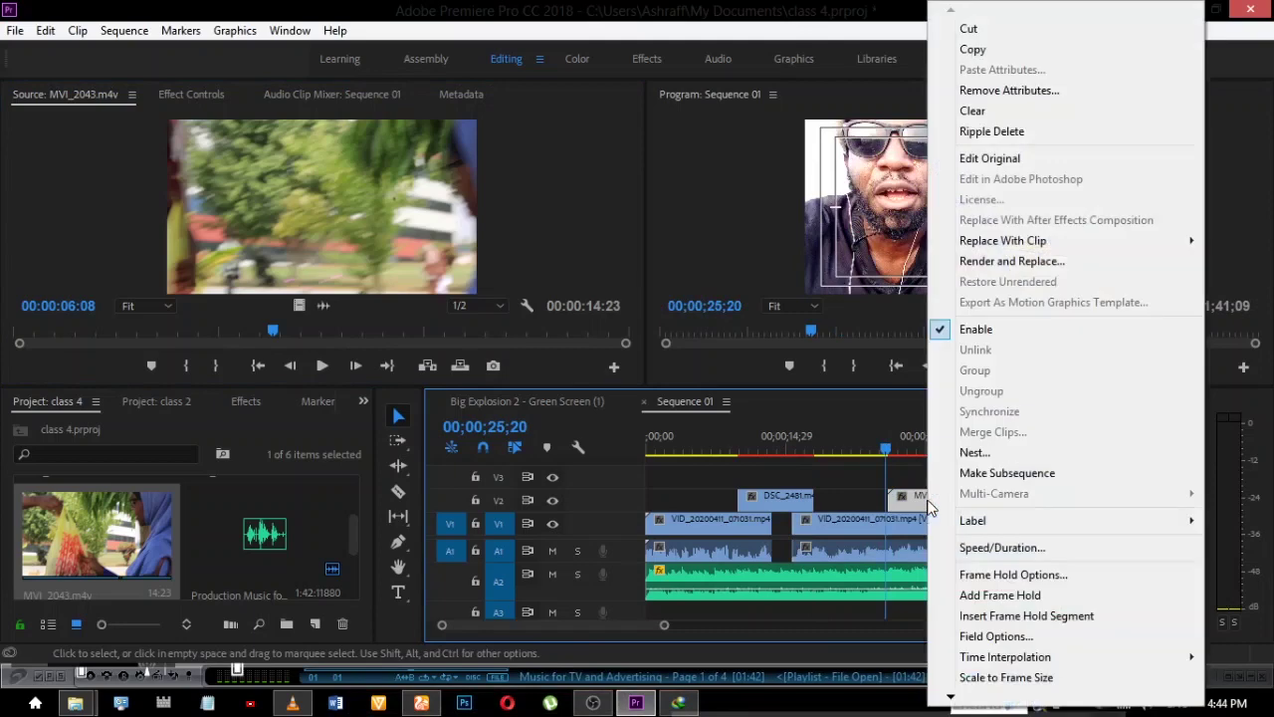
click(900, 450)
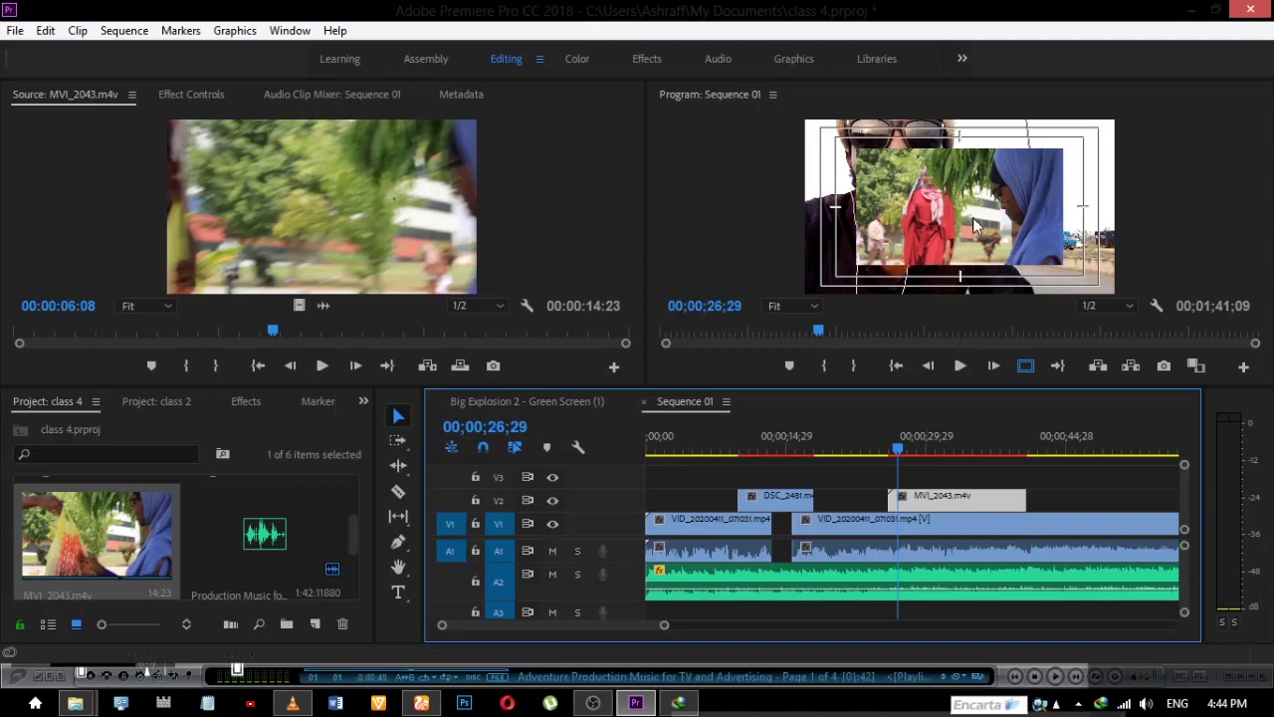
right_click(941, 496)
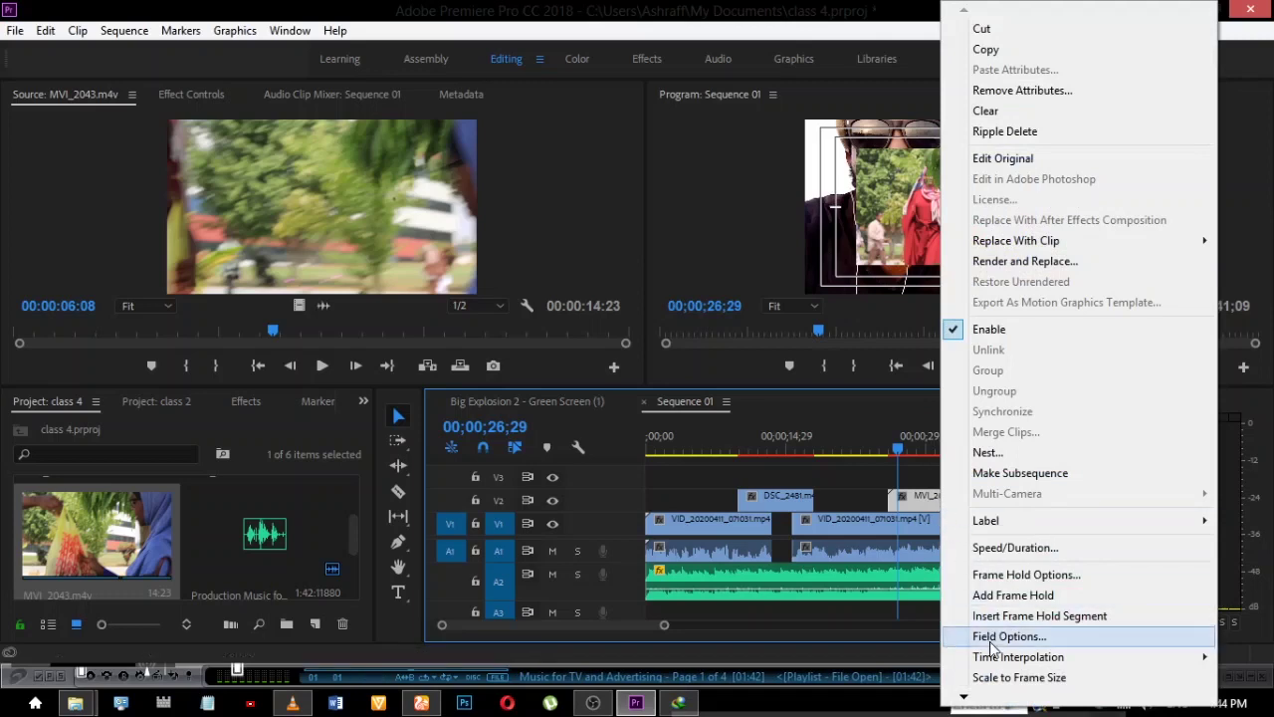
click(986, 676)
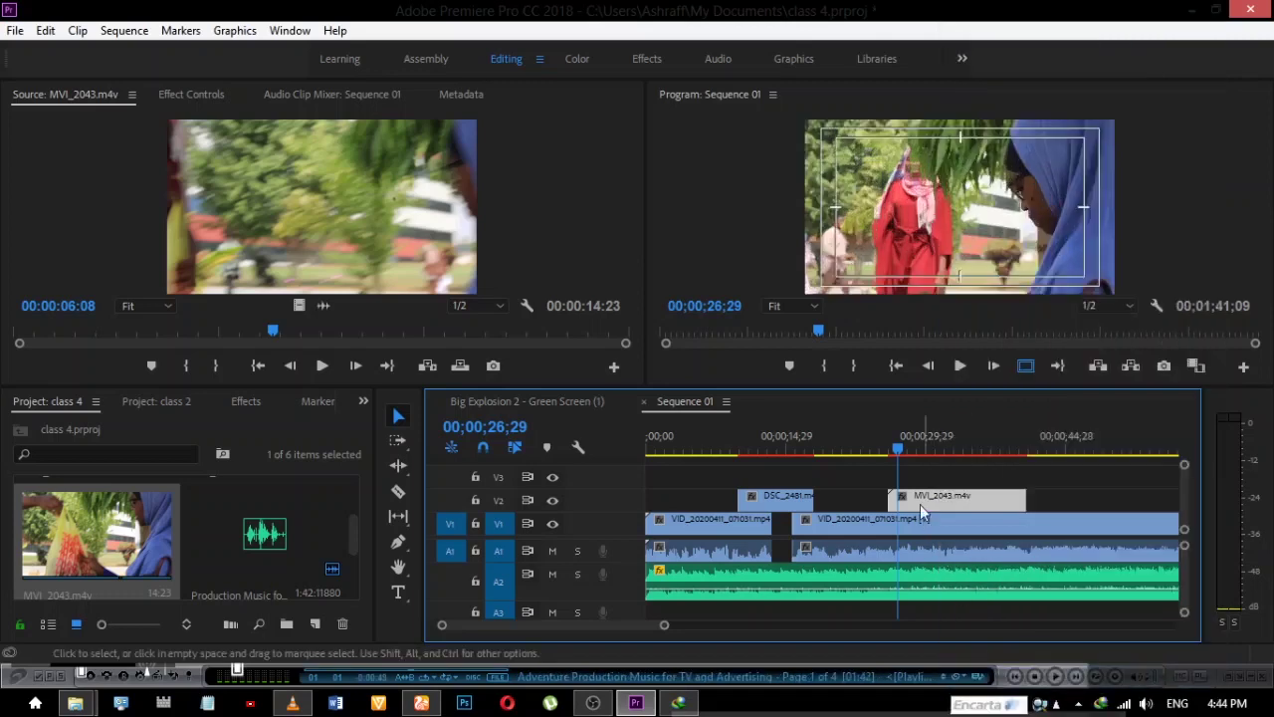
click(878, 451)
key(space)
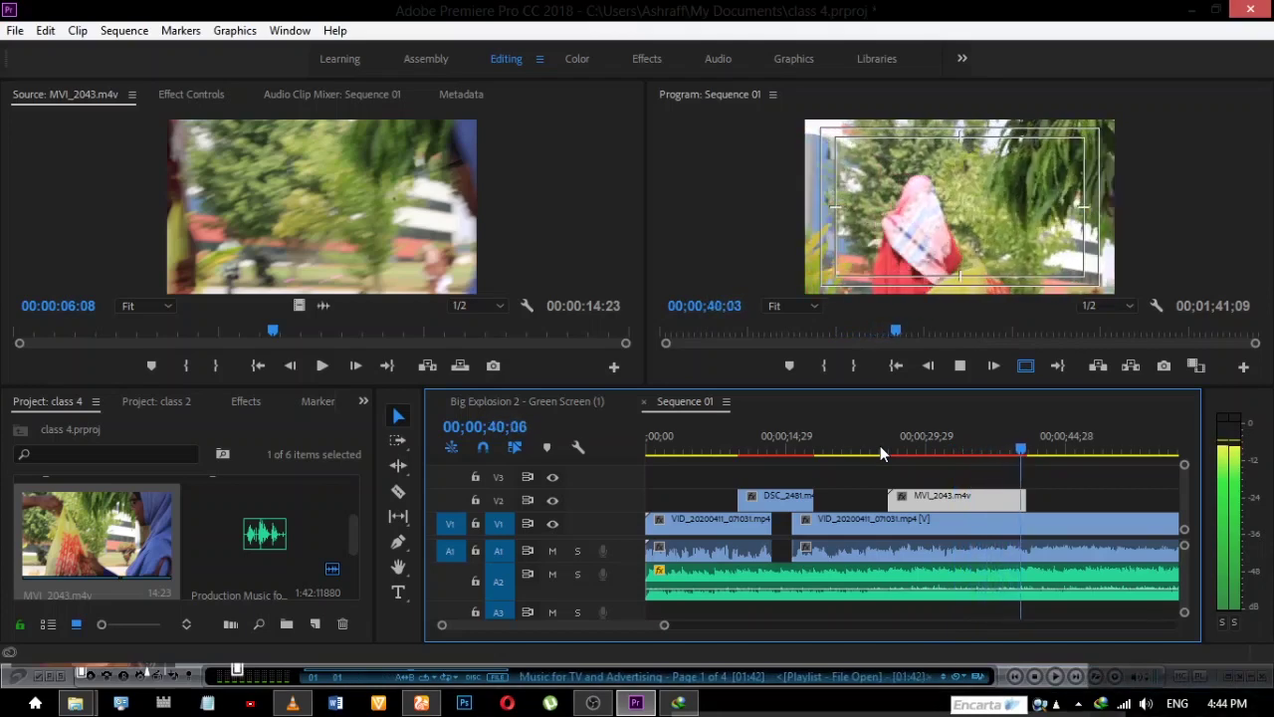
key(minus)
click(880, 445)
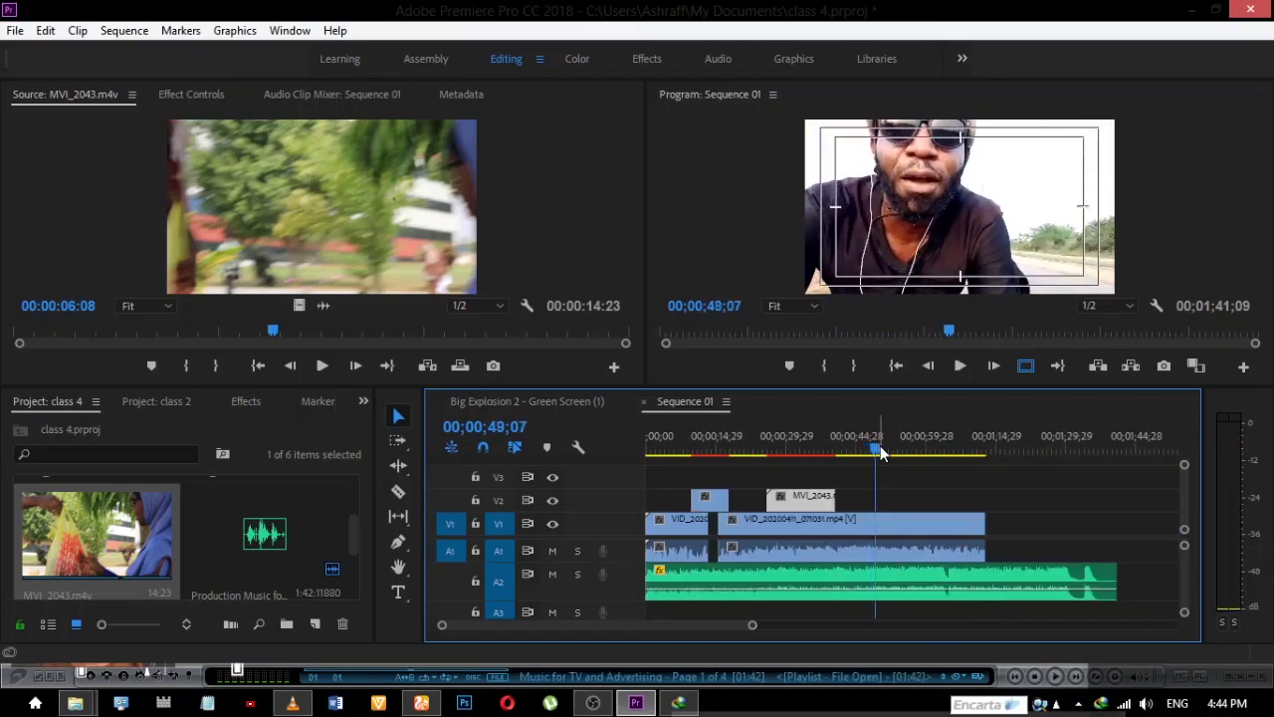
key(equal)
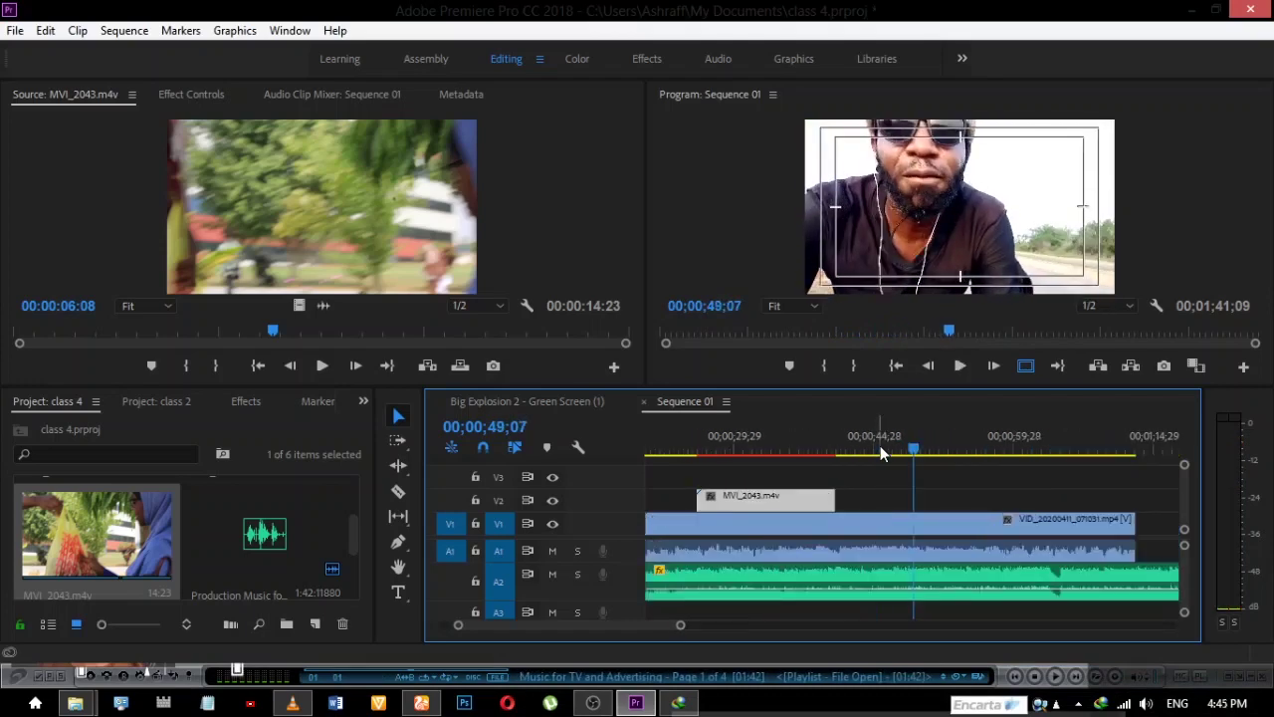
click(839, 449)
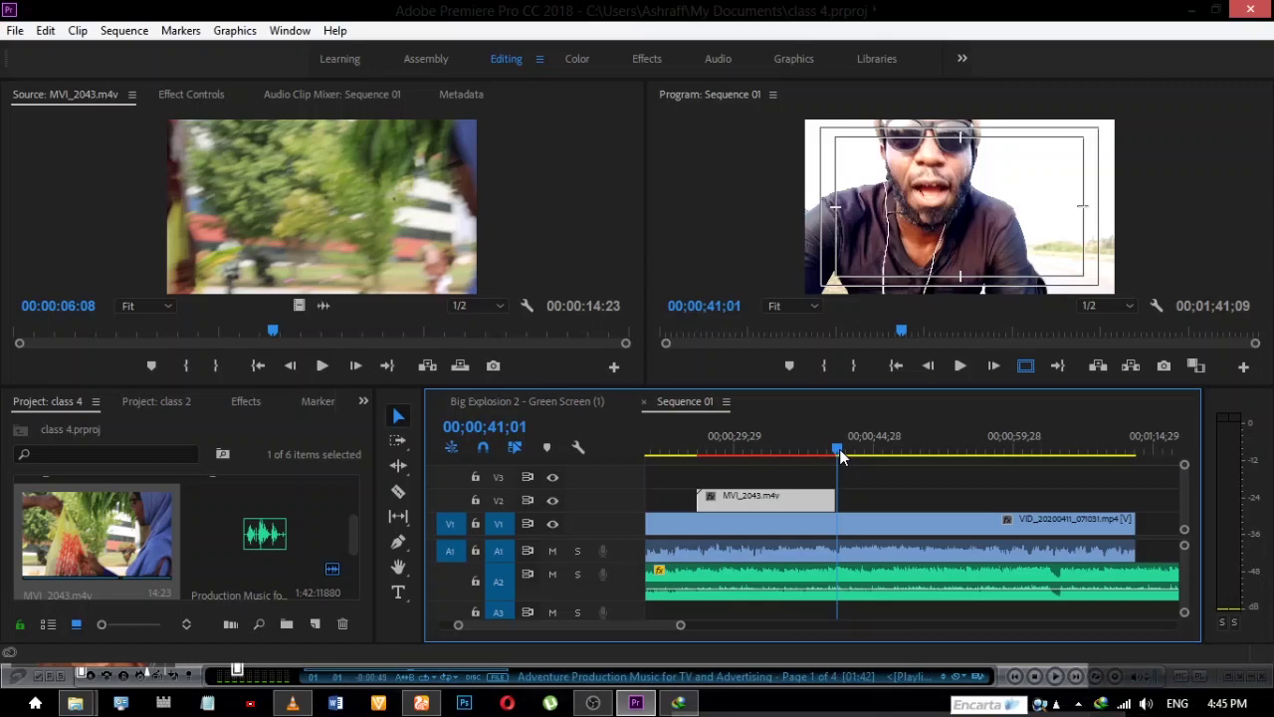
Razor the V1 selfie clip at 54;07
key(space)
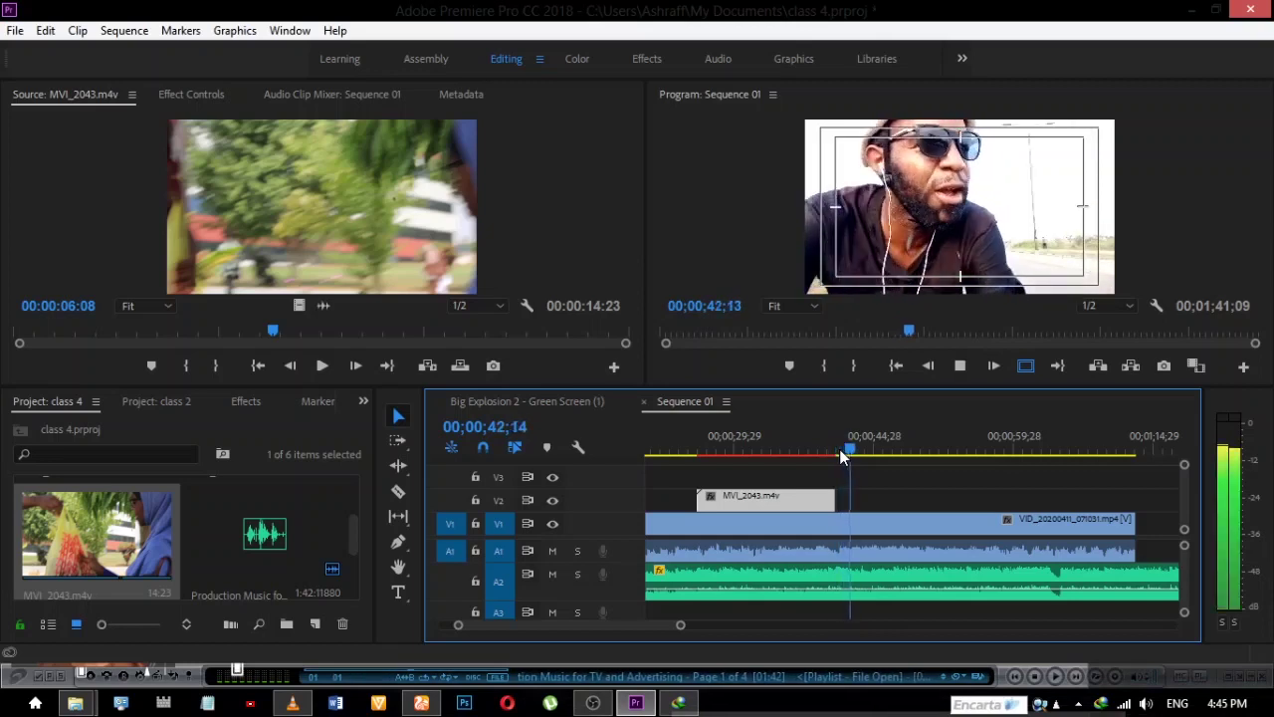
key(c)
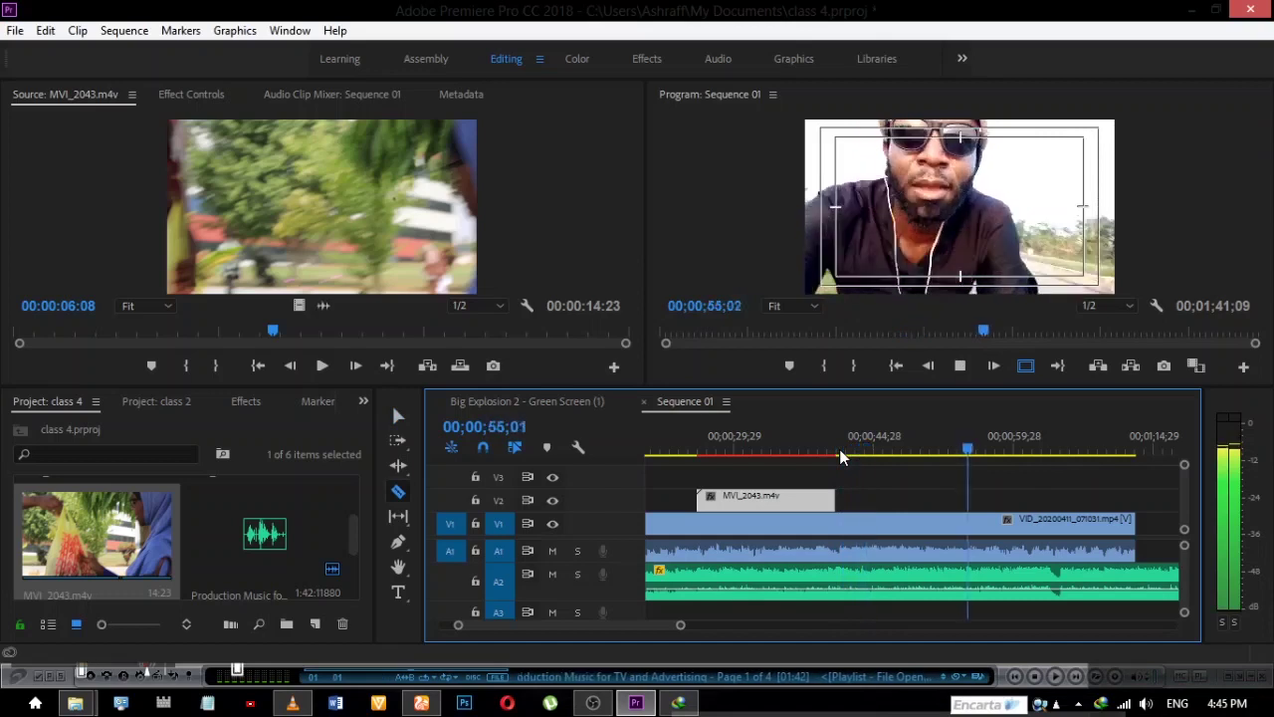
key(space)
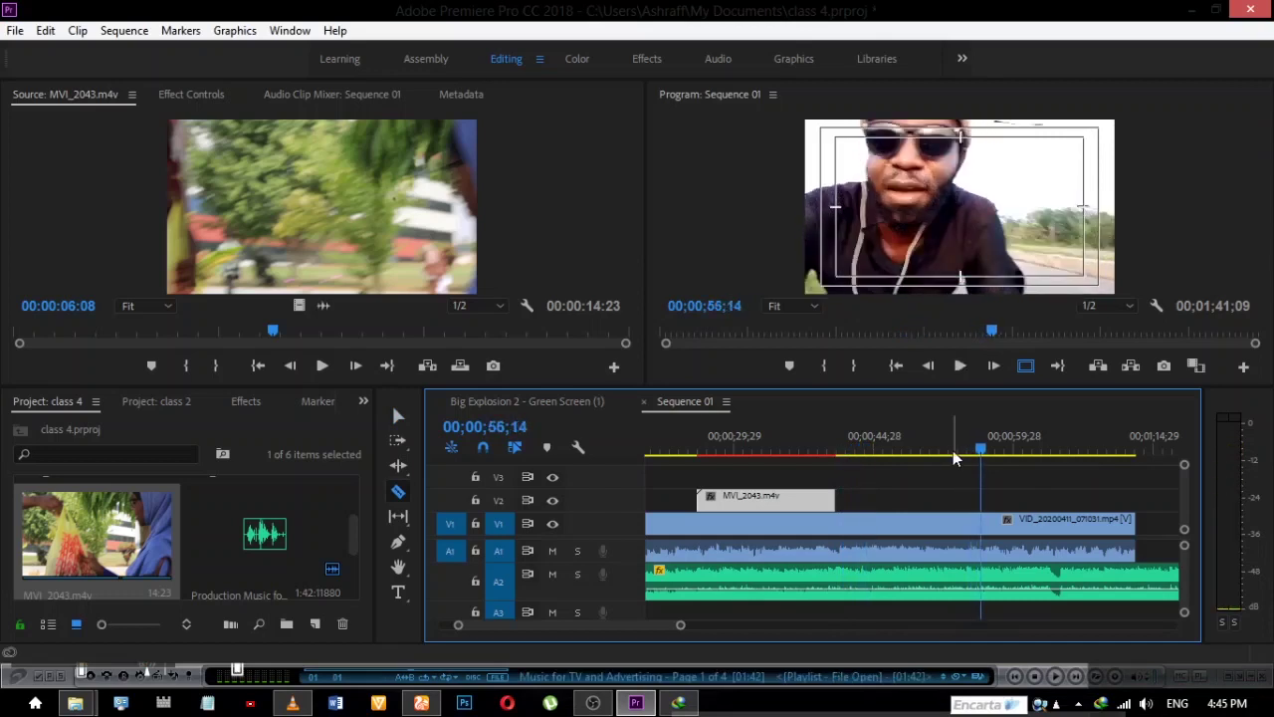
drag(954, 458, 939, 450)
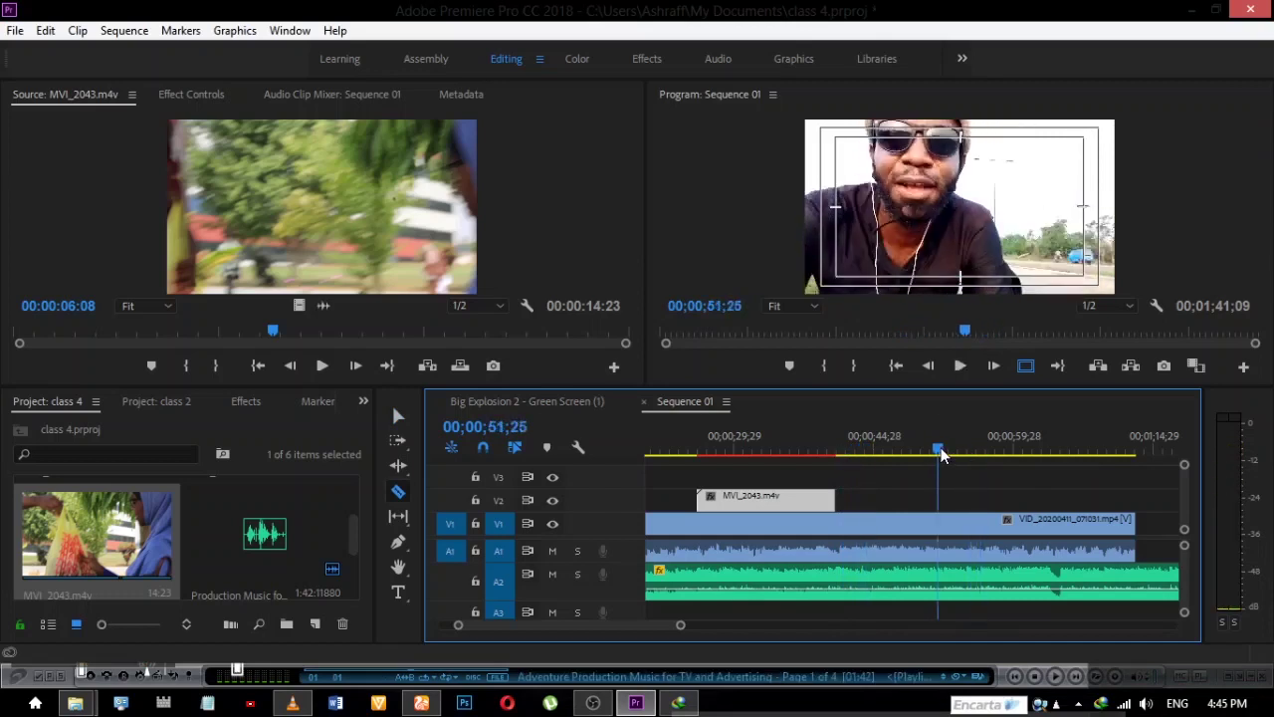
key(=)
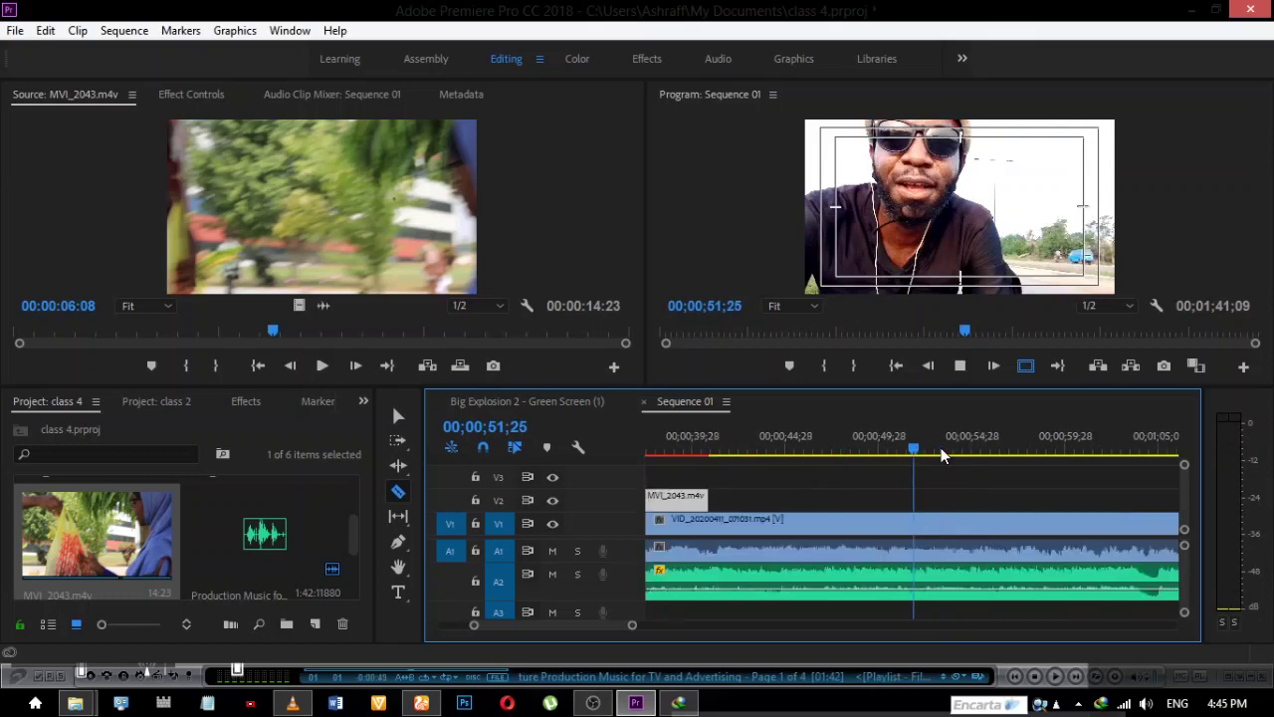
key(Right)
key(Right)
key(Right)
key(=)
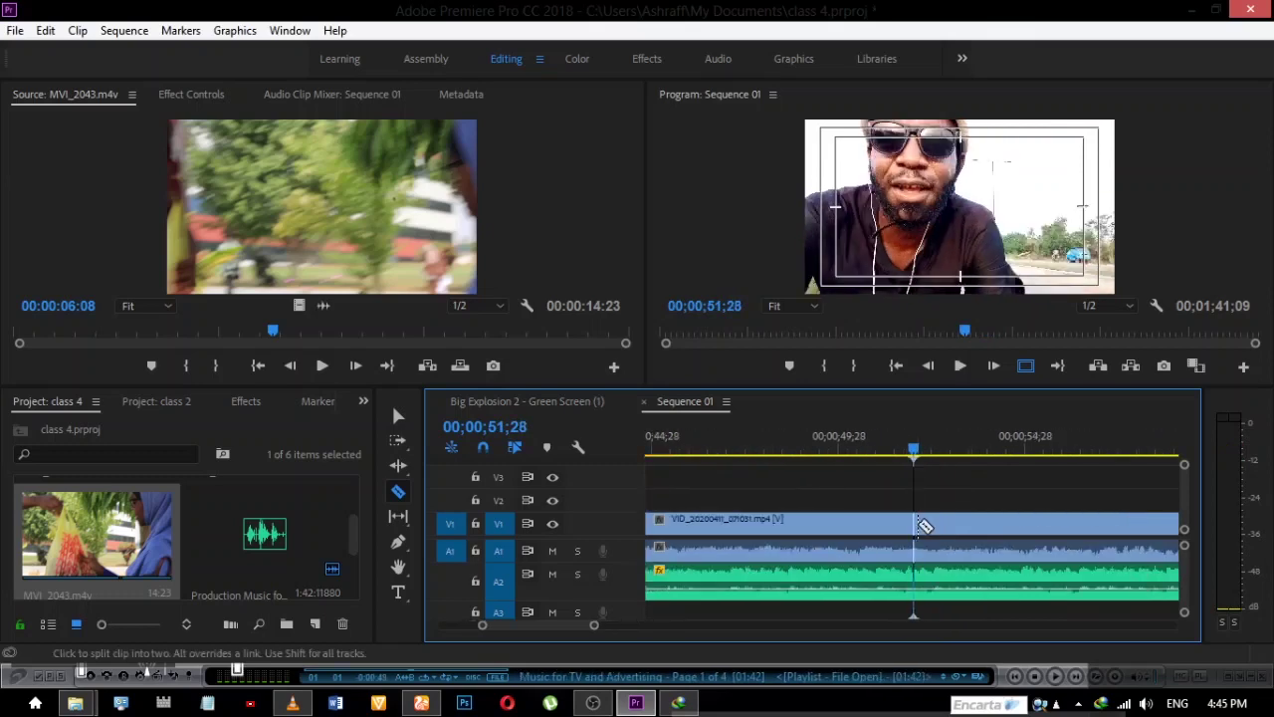
click(897, 451)
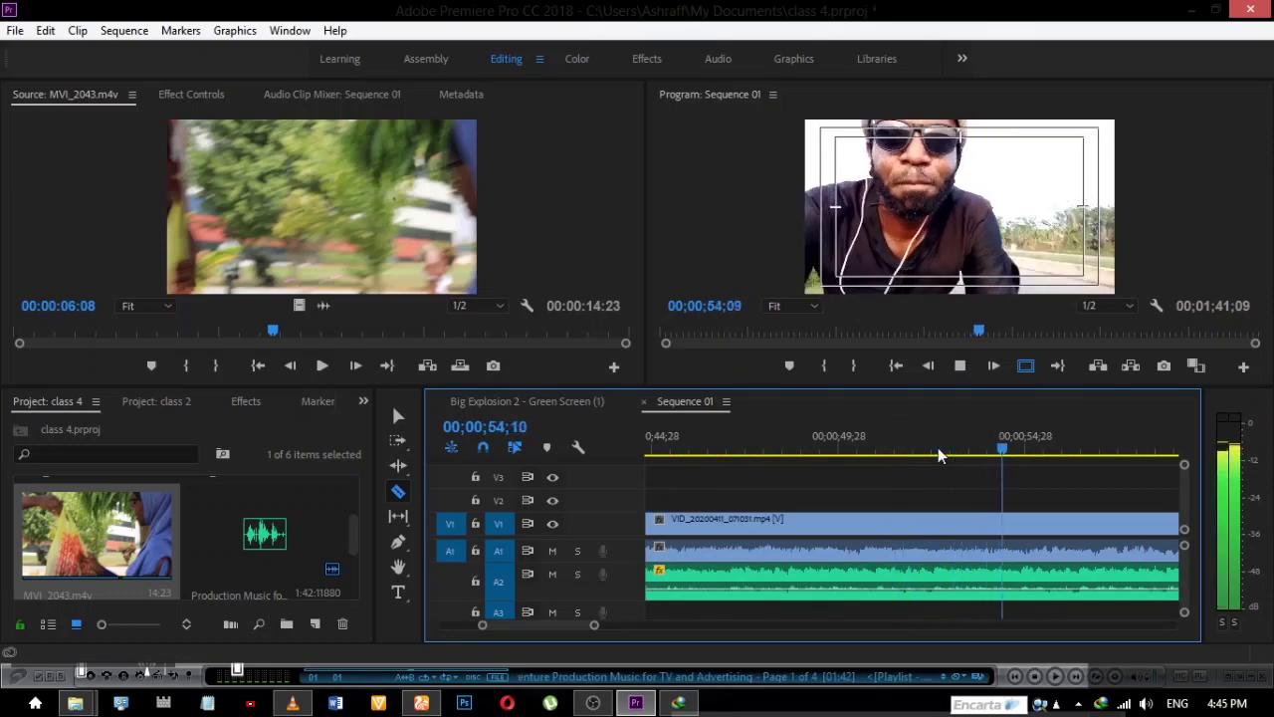
key(space)
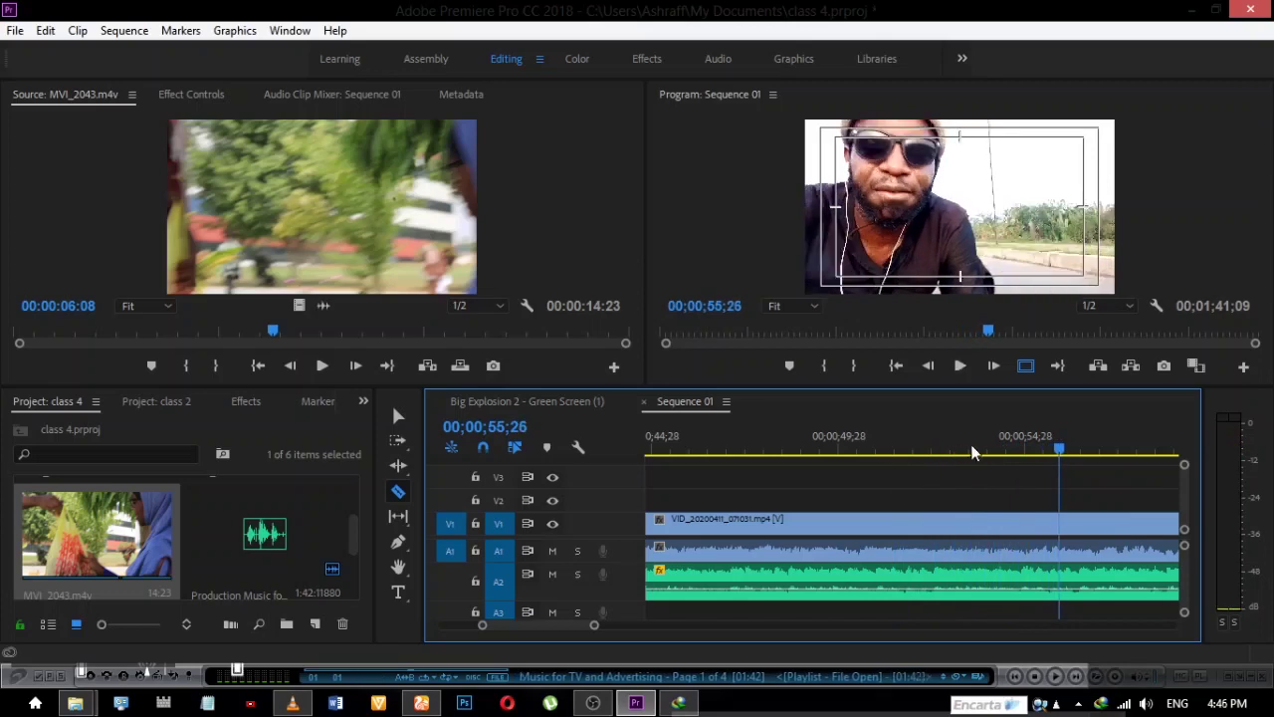
click(1002, 448)
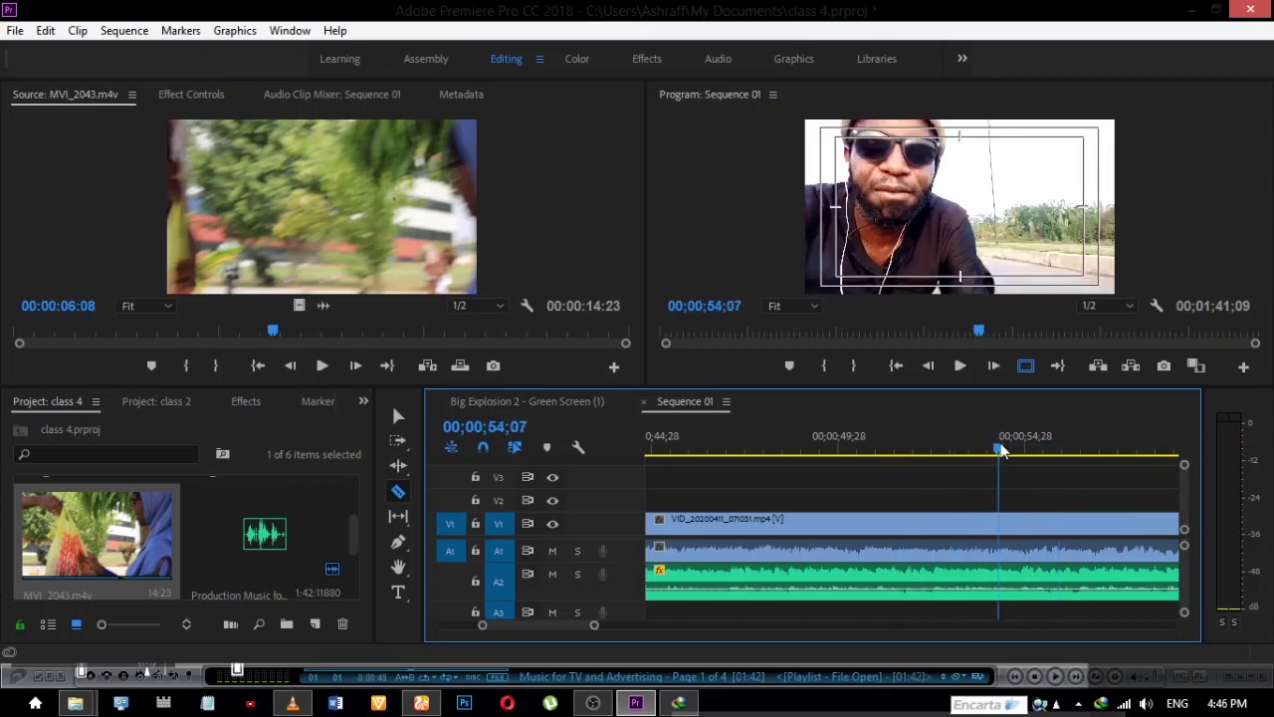
click(1001, 528)
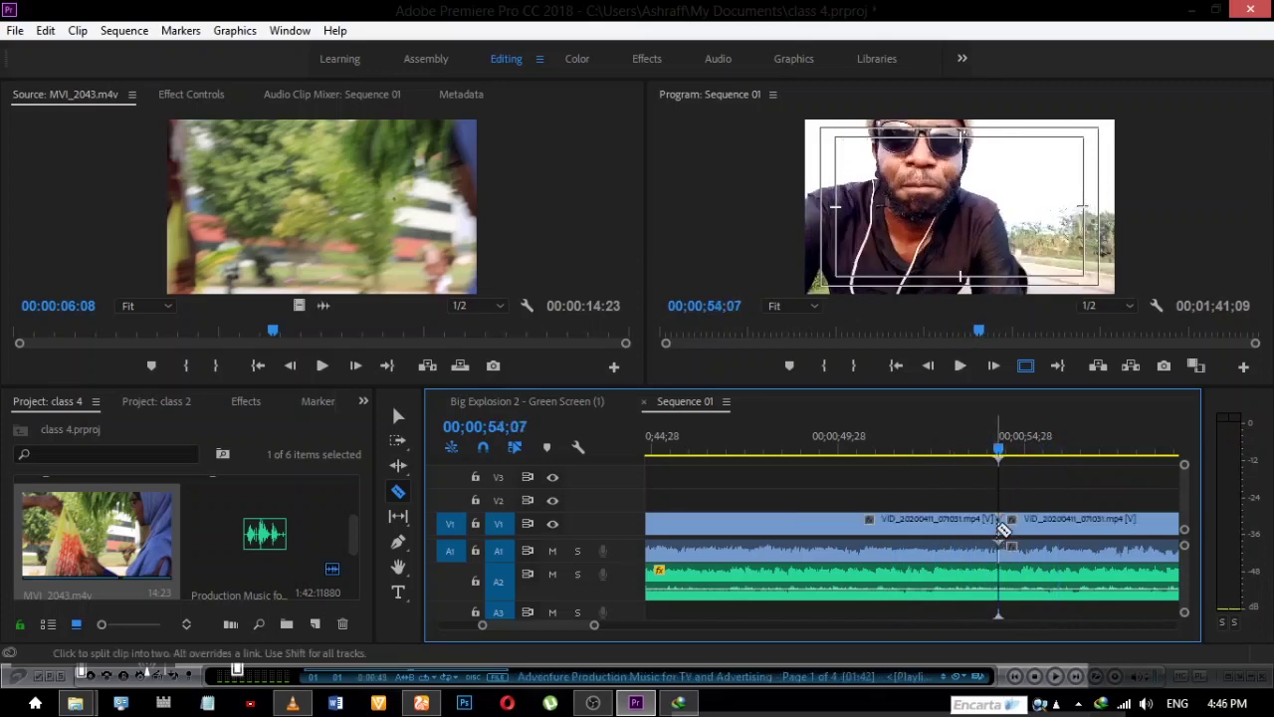
key(minus)
key(minus)
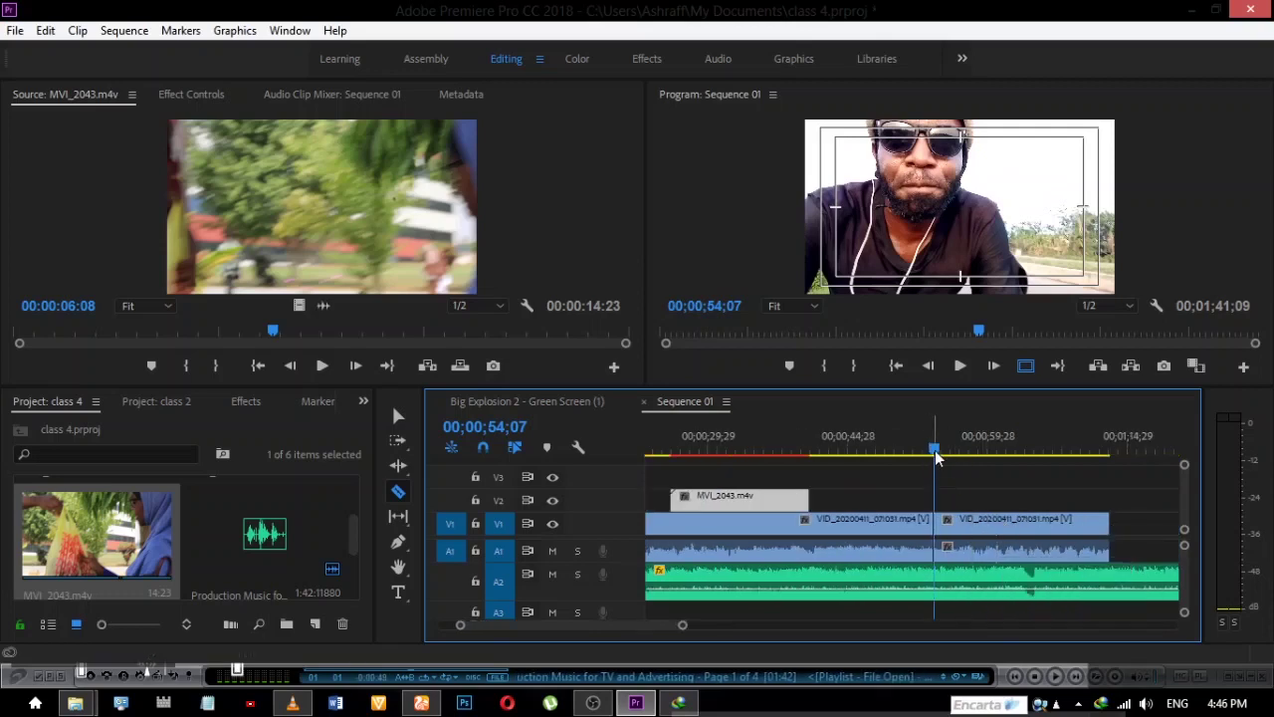
Make a second cut at 00;00;42;17 and select the piece after it
drag(865, 450, 812, 465)
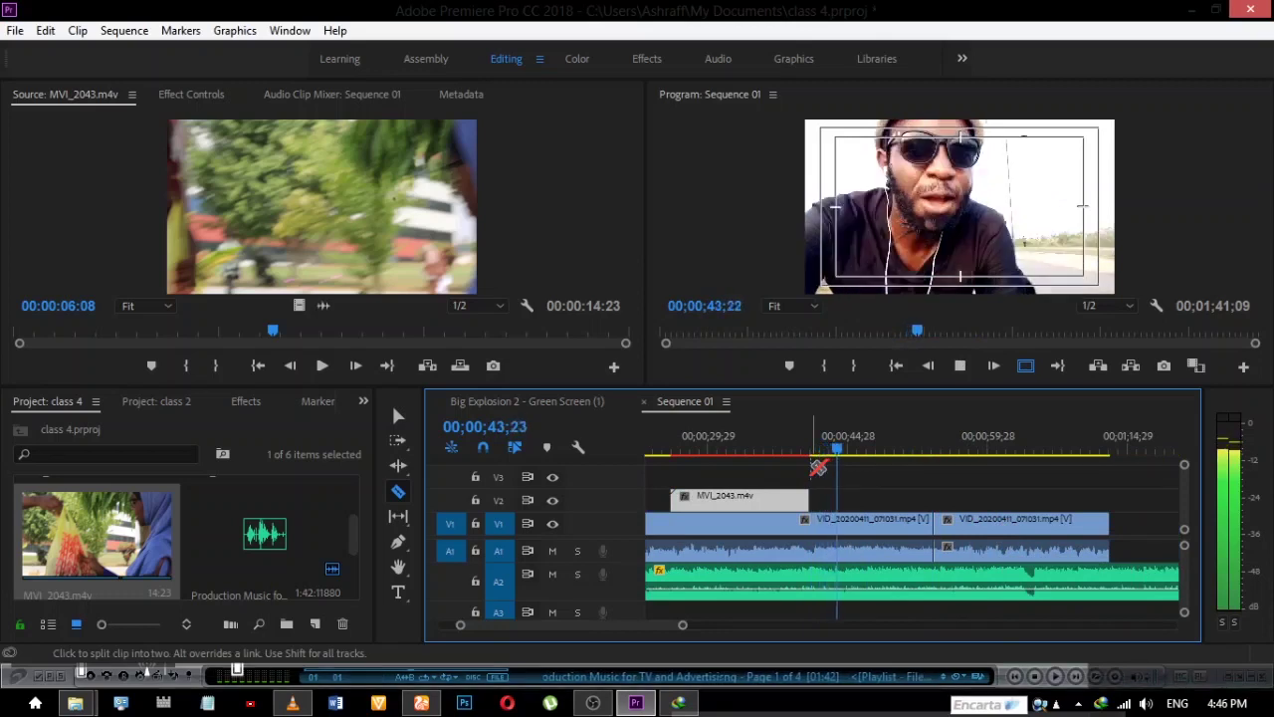
key(space)
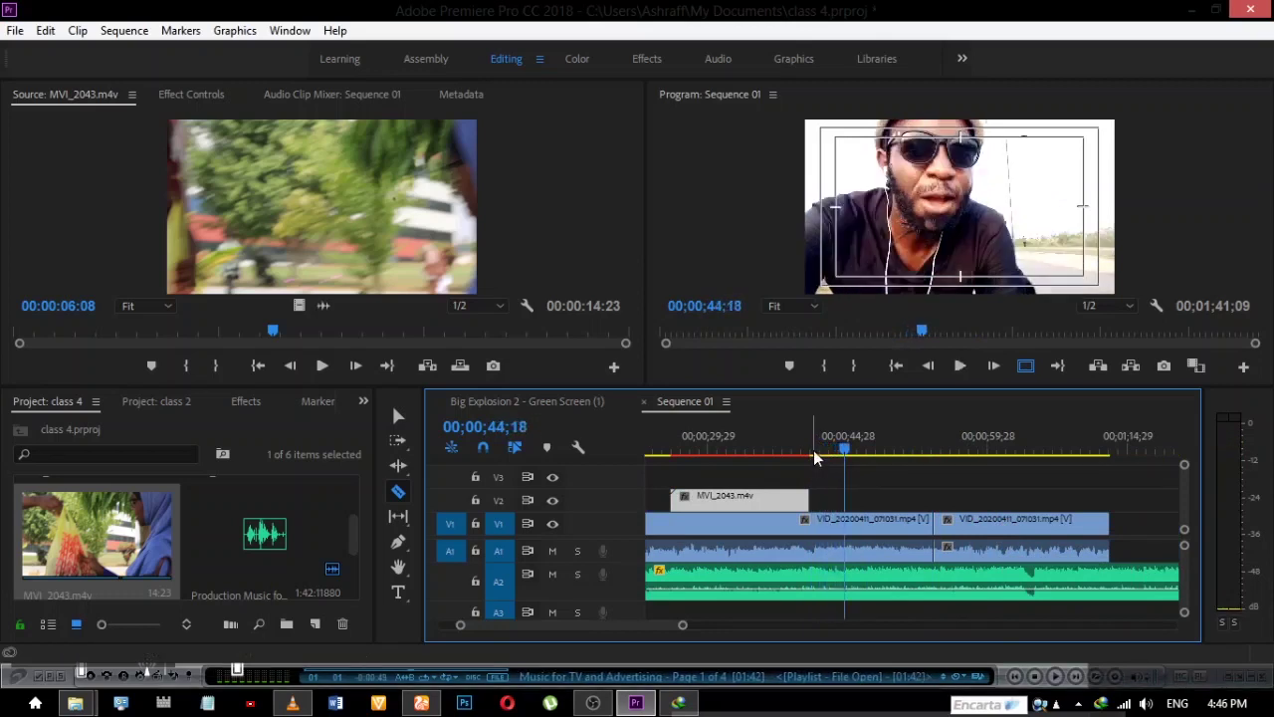
click(813, 456)
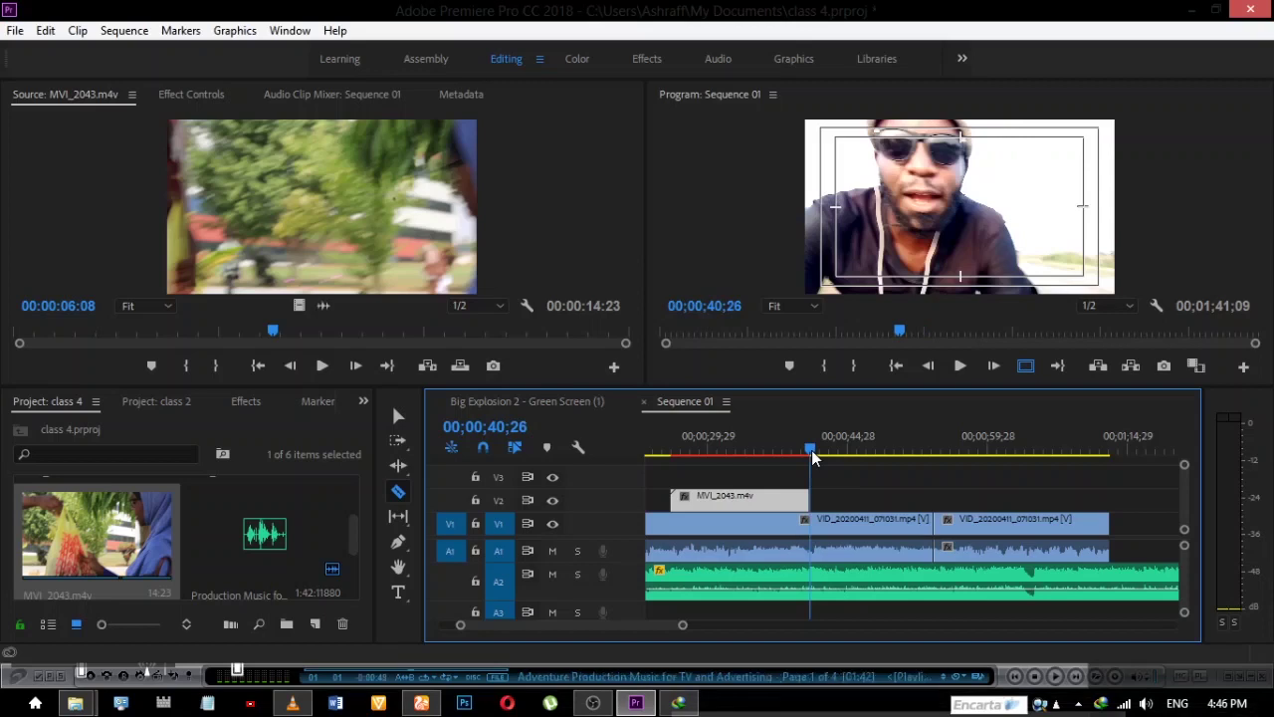
key(=)
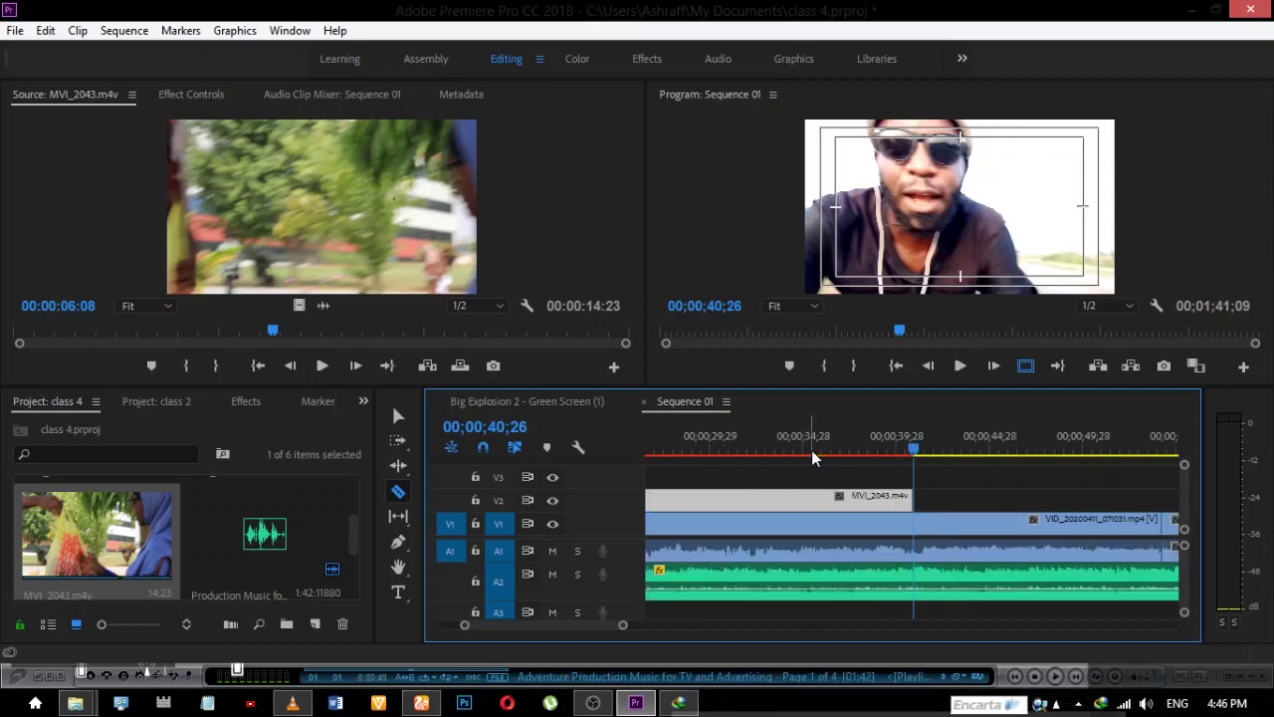
key(space)
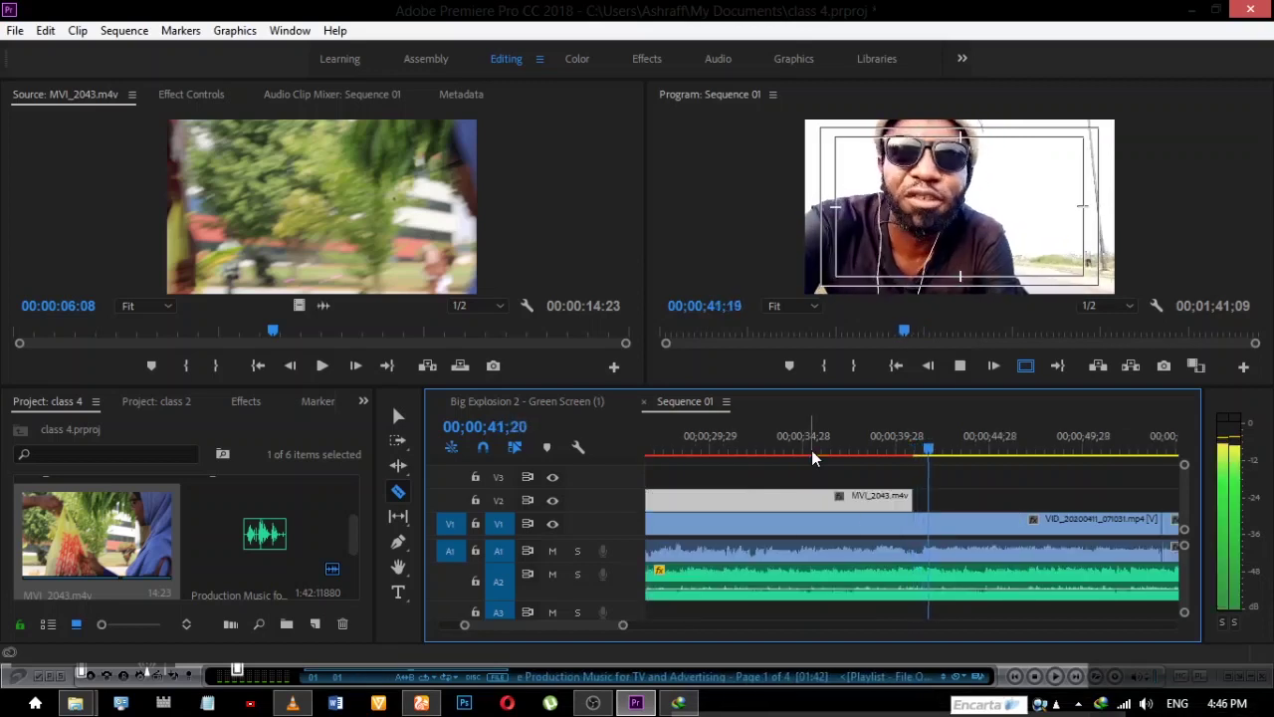
key(space)
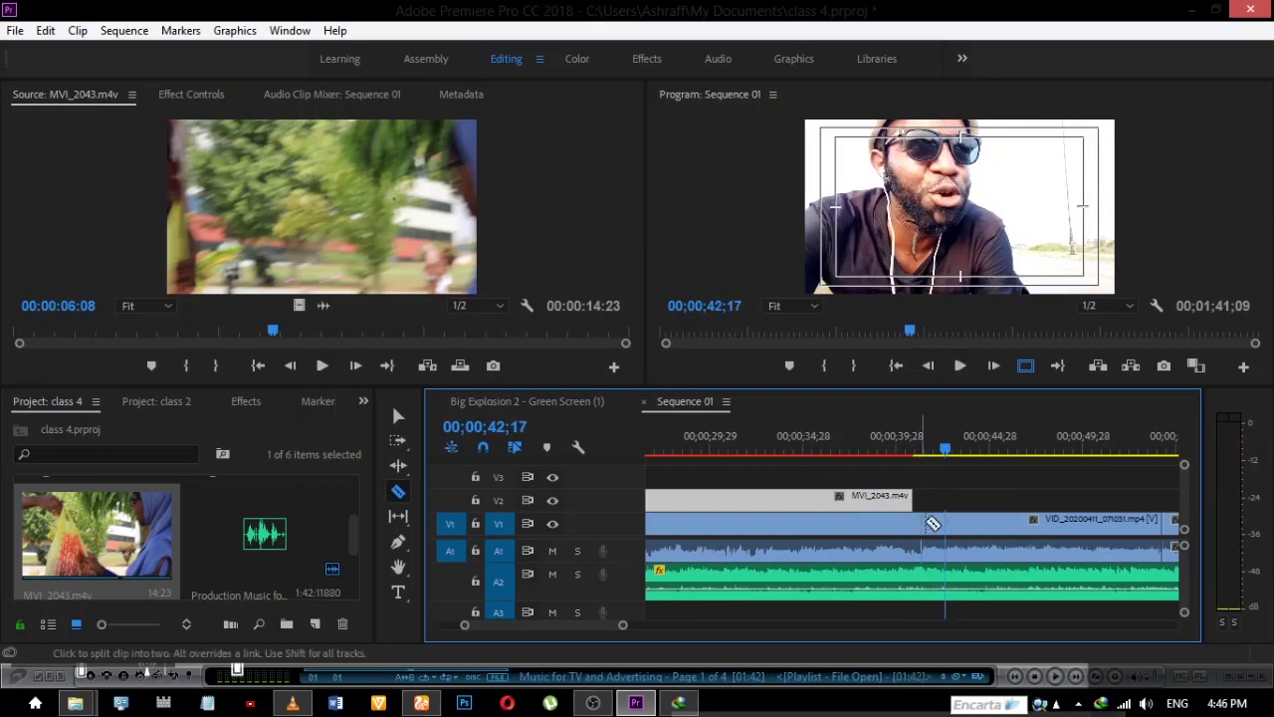
click(946, 524)
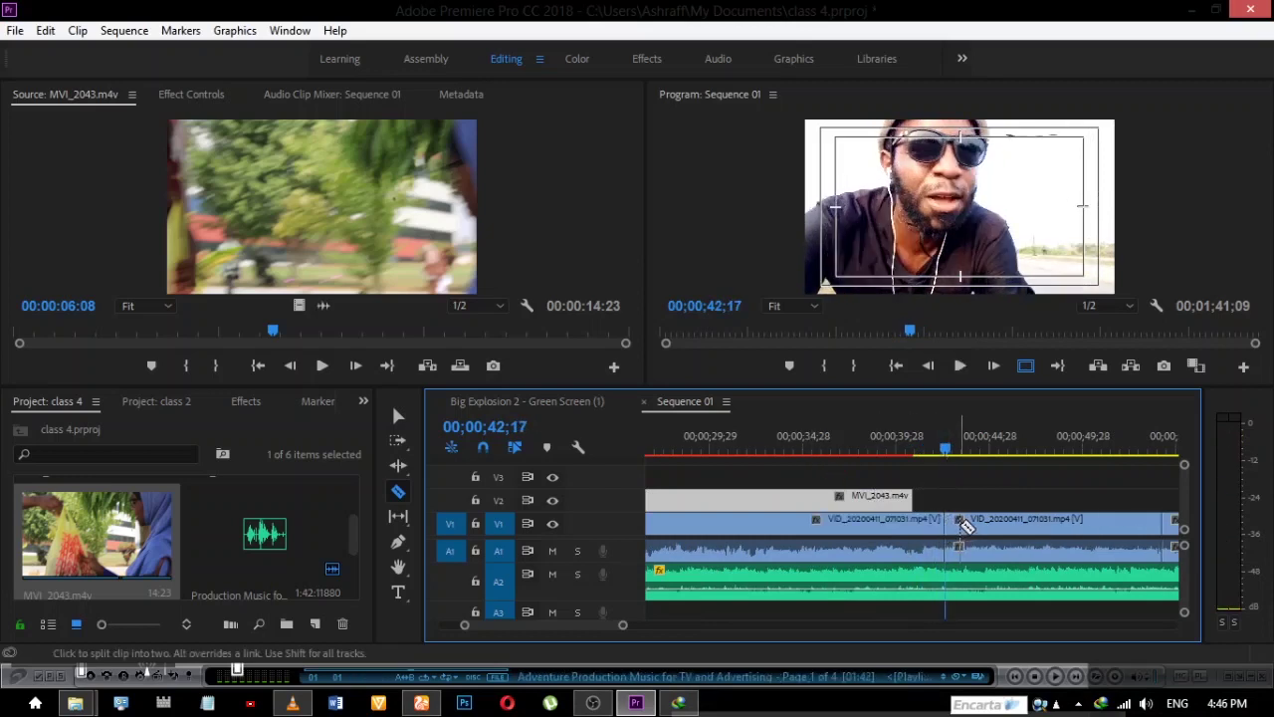
key(v)
click(994, 522)
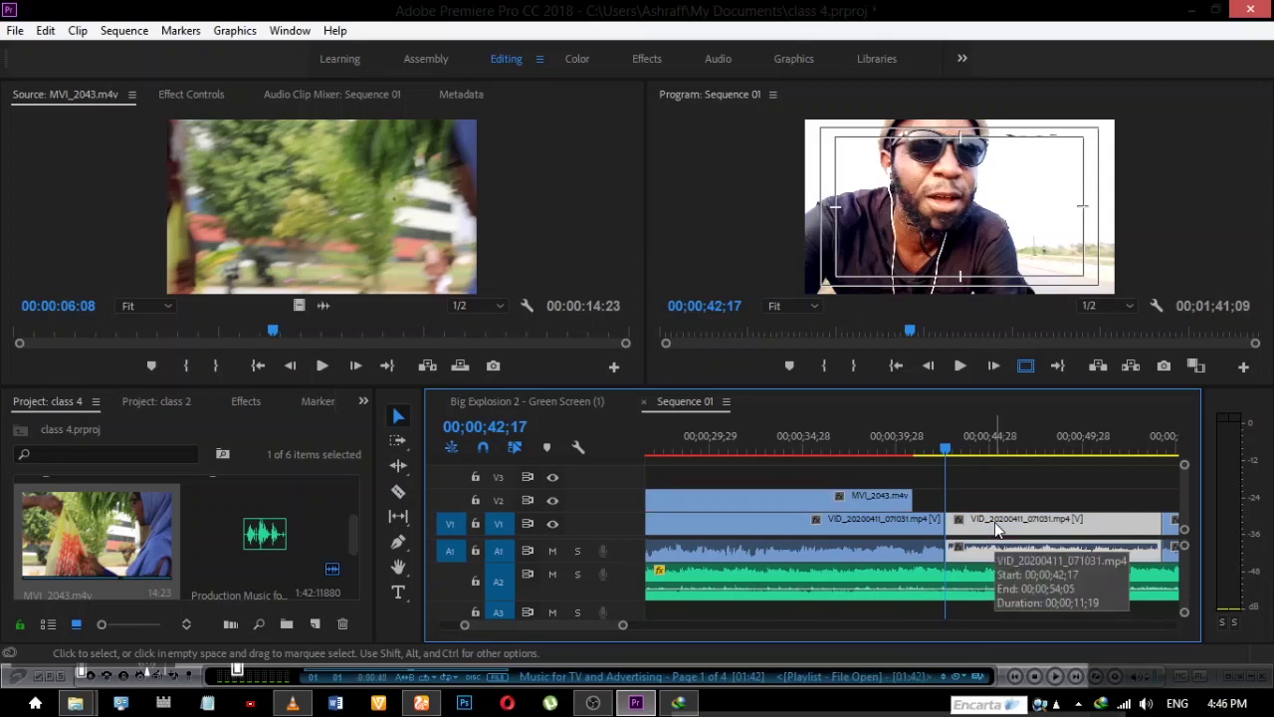
key(minus)
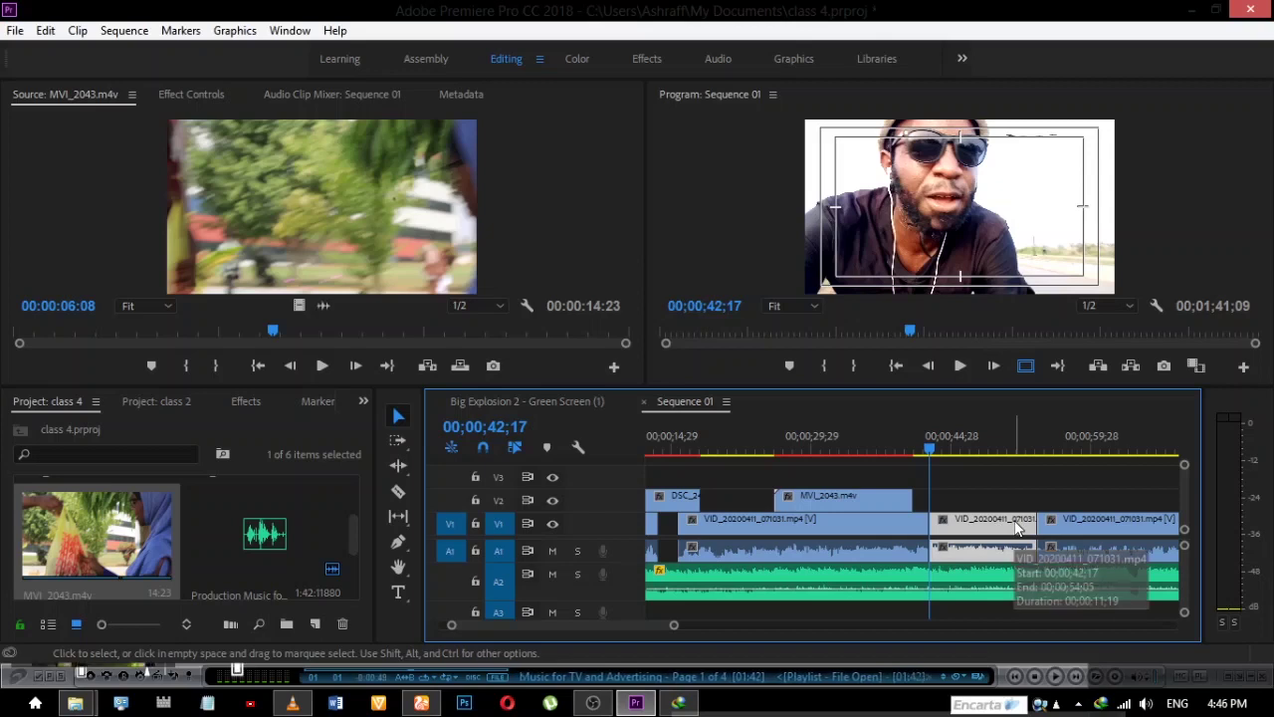
click(398, 418)
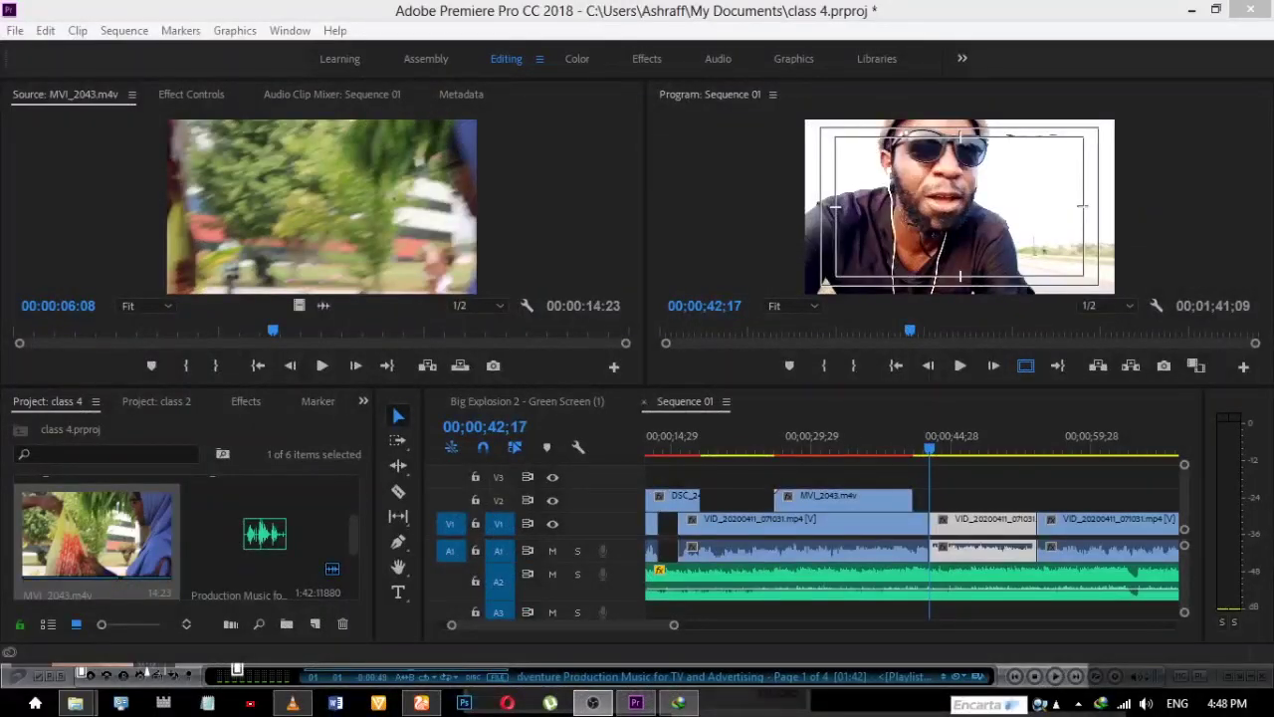
Delete the VID section after 42;17, slide the next clip into the gap, and trim the music to end near 49;09
click(990, 528)
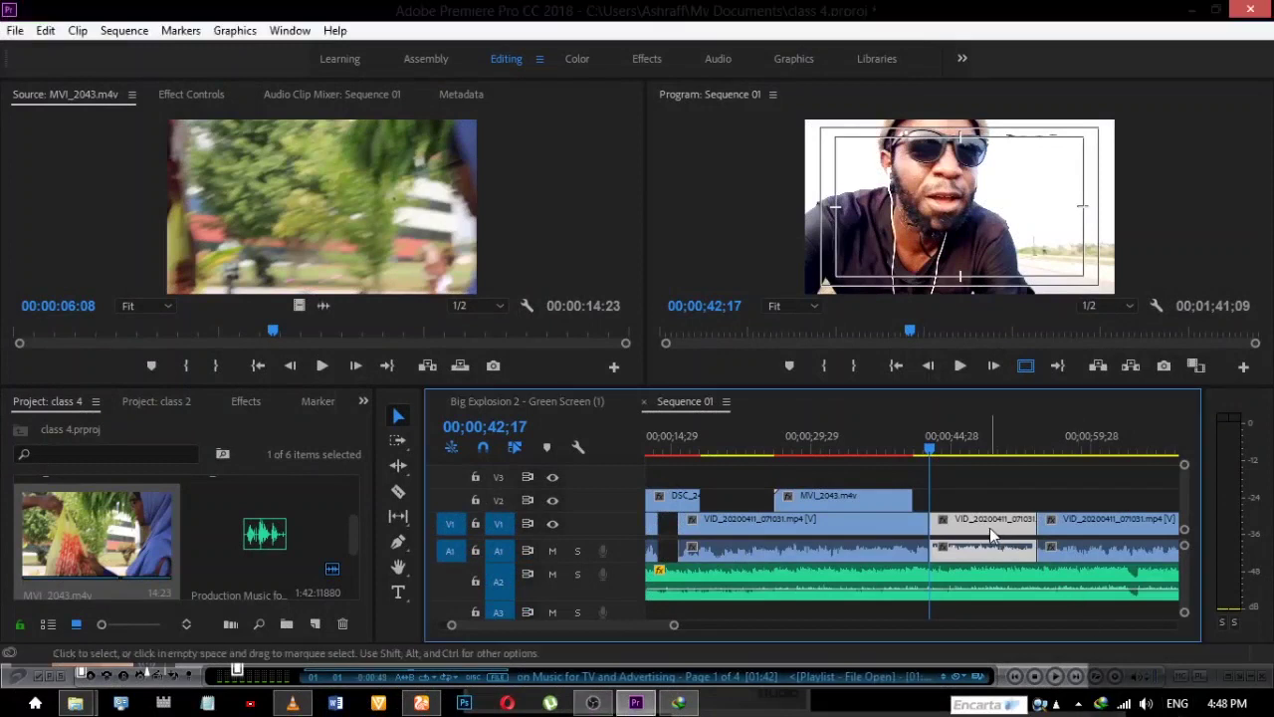
key(Delete)
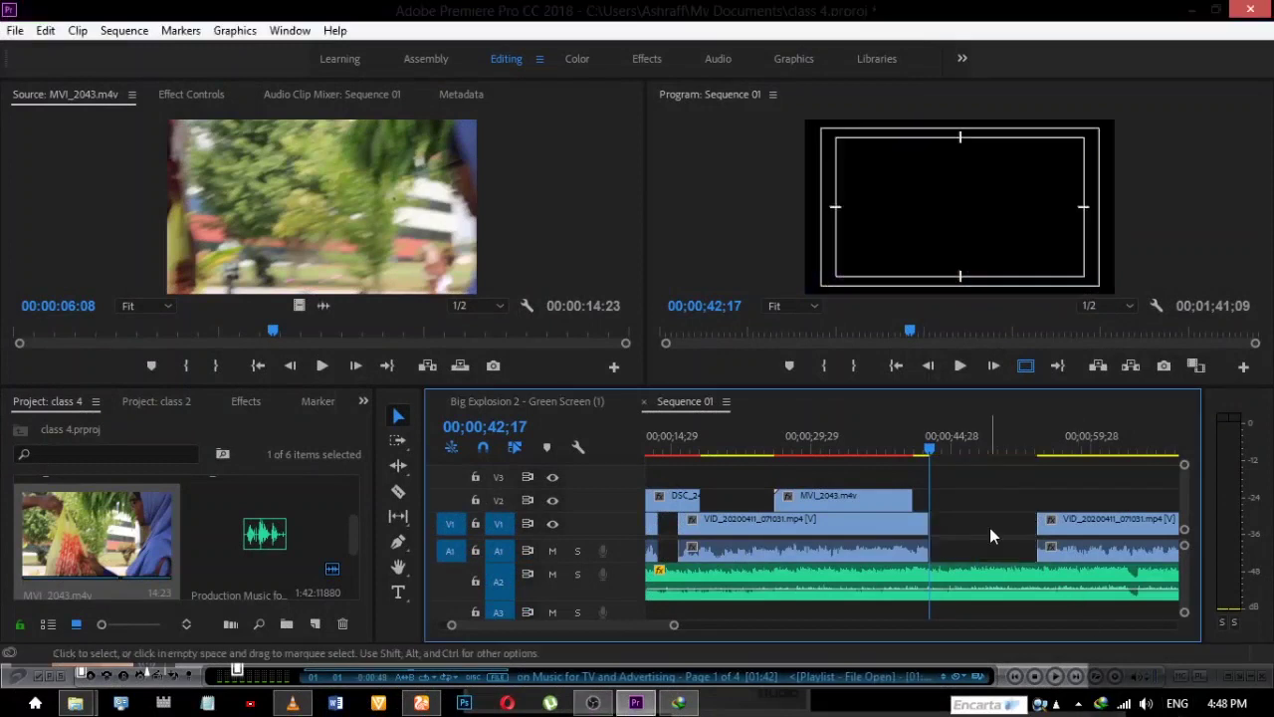
click(1072, 527)
drag(1071, 527, 969, 548)
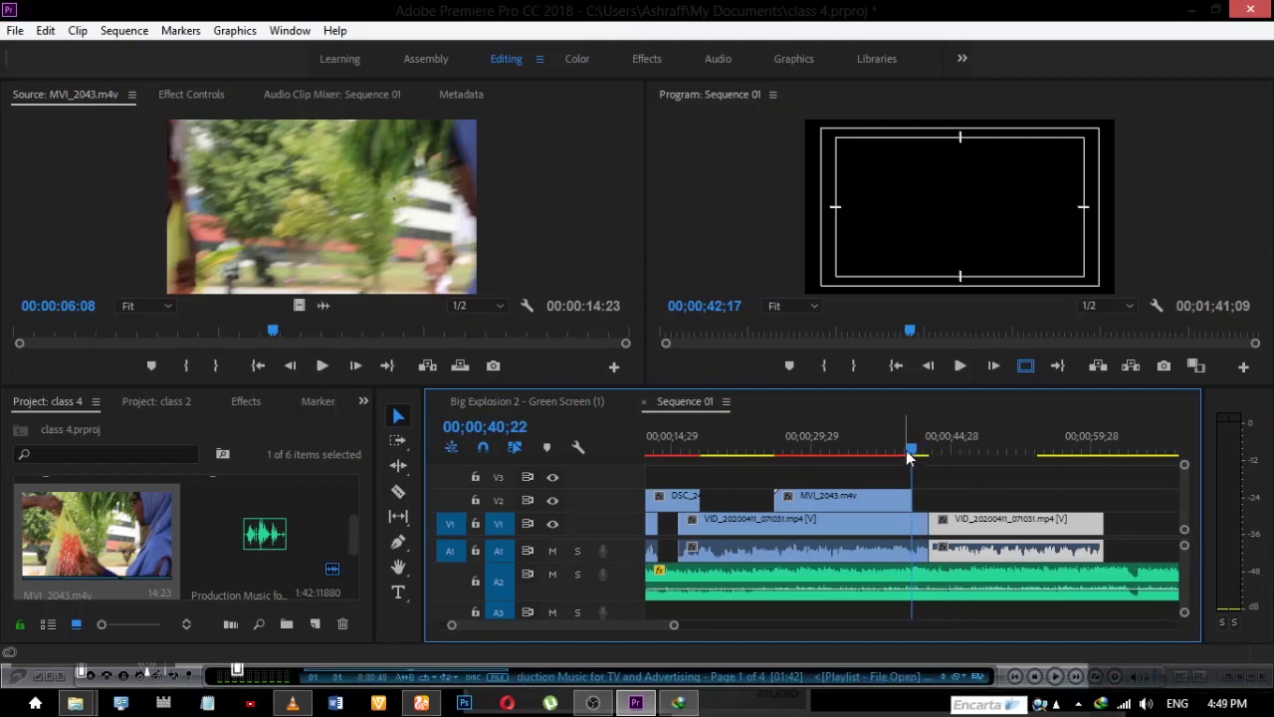
click(960, 365)
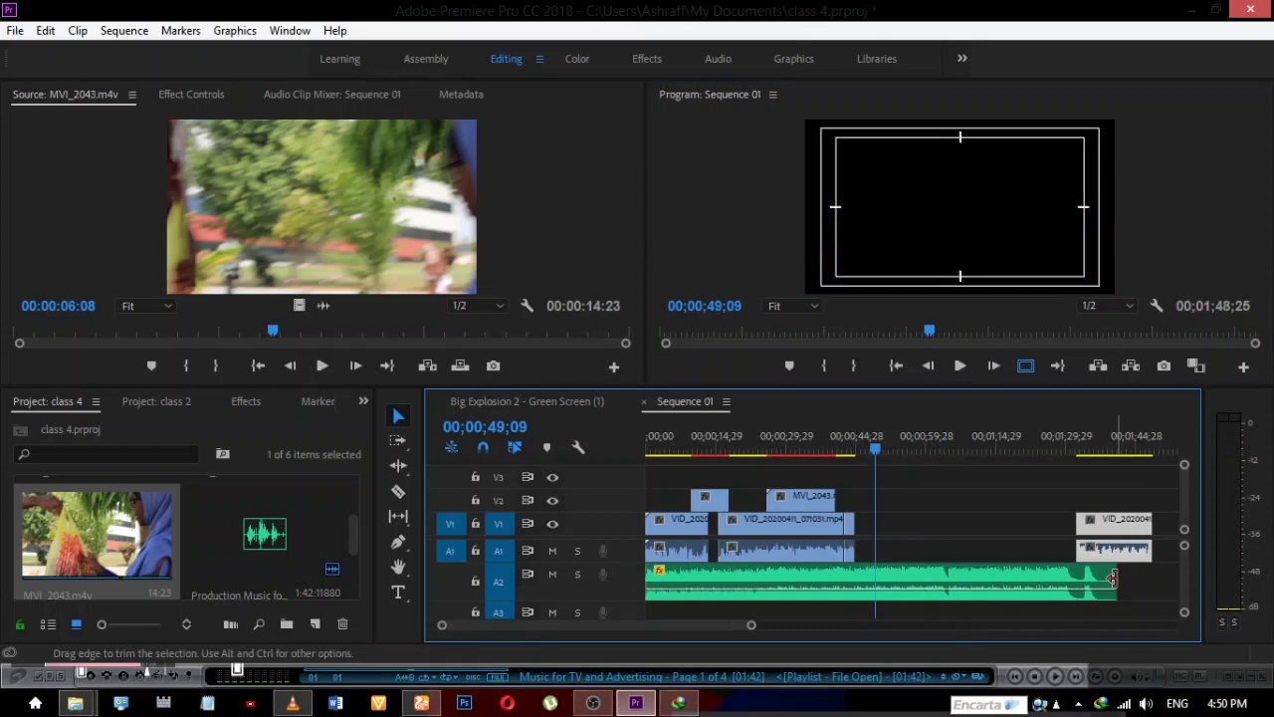
drag(1113, 579, 885, 587)
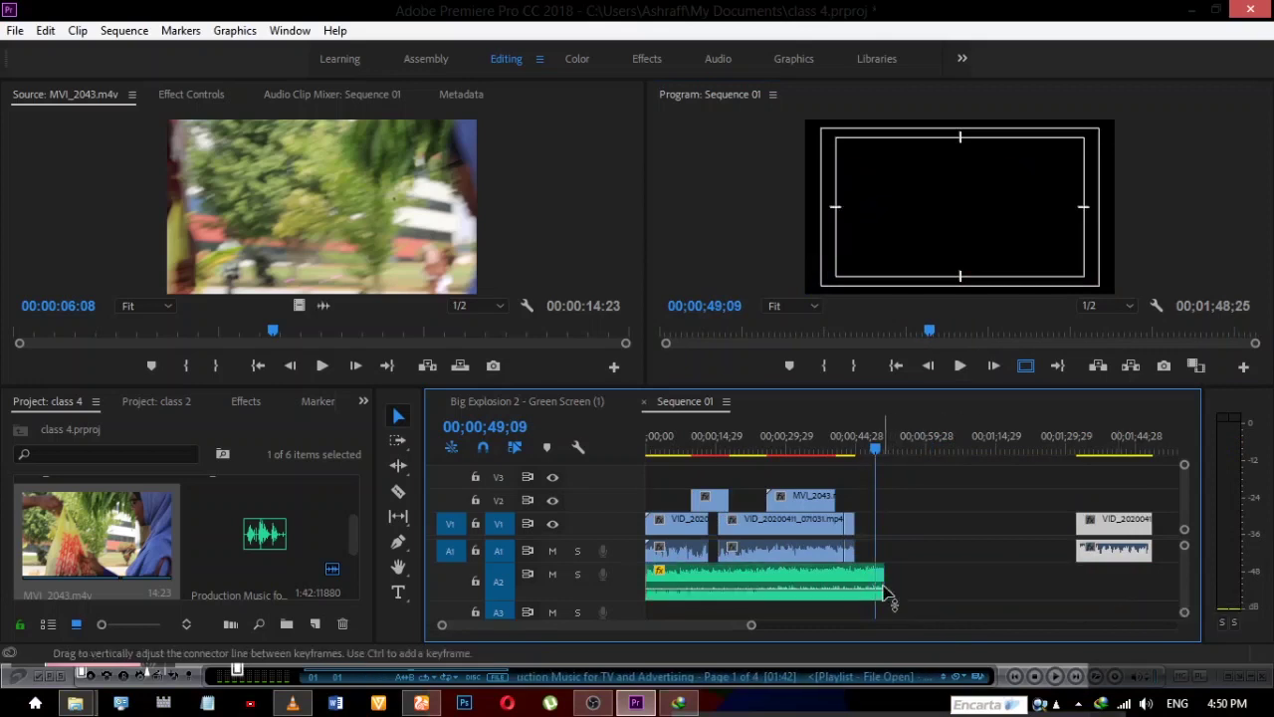
Undo the music trim, shift the last VID clip slightly later, and play from 00;01;28;17
key(ctrl+z)
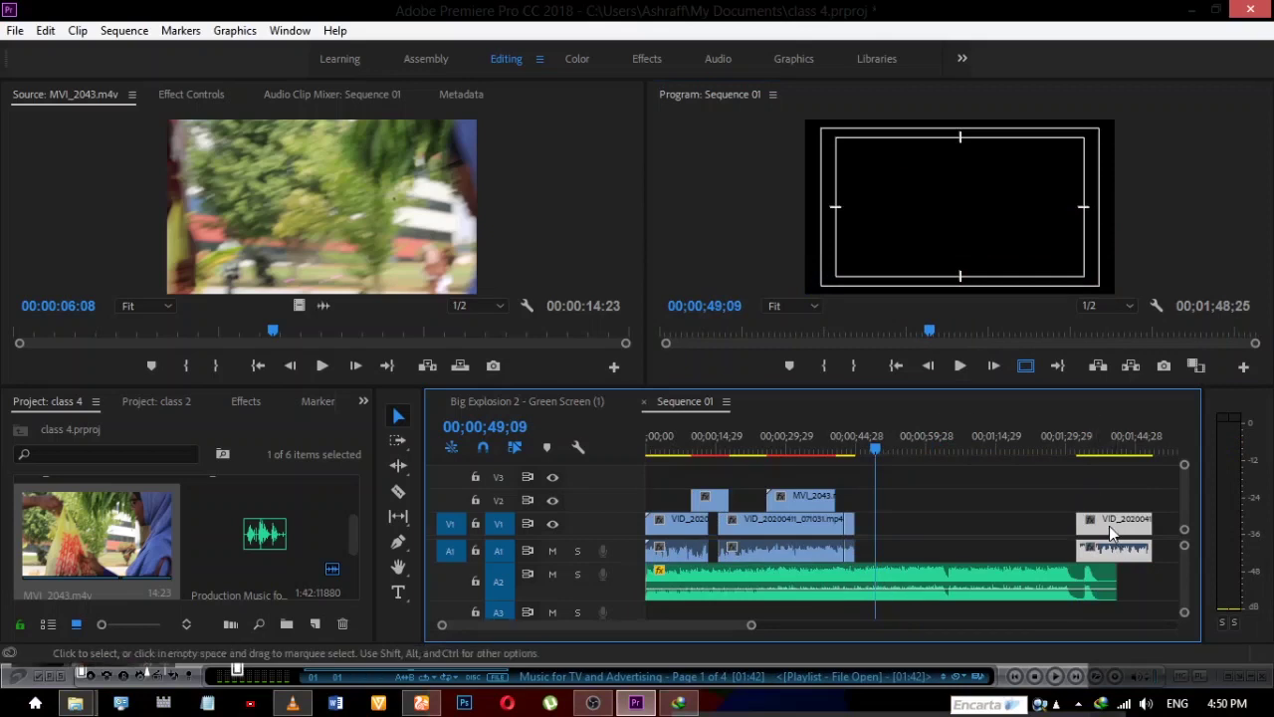
mouse_move(1112, 534)
mouse_down()
mouse_move(1163, 526)
mouse_move(1117, 512)
mouse_up()
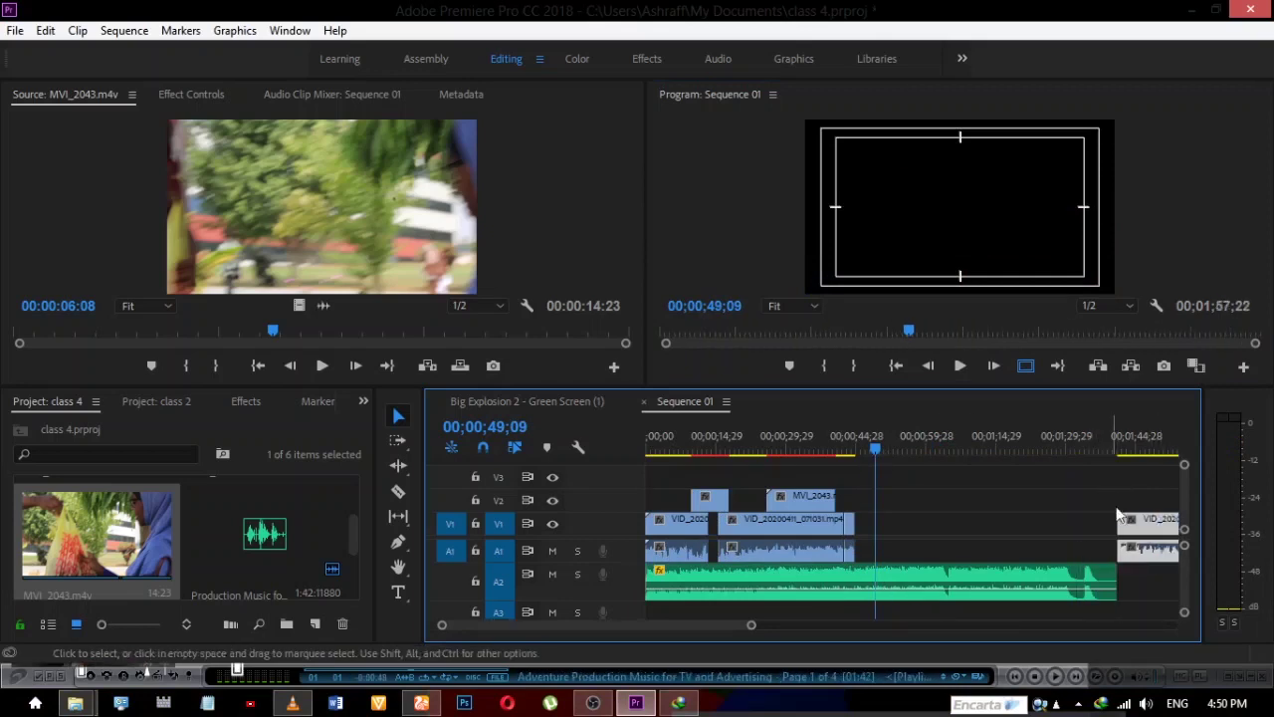
click(1059, 449)
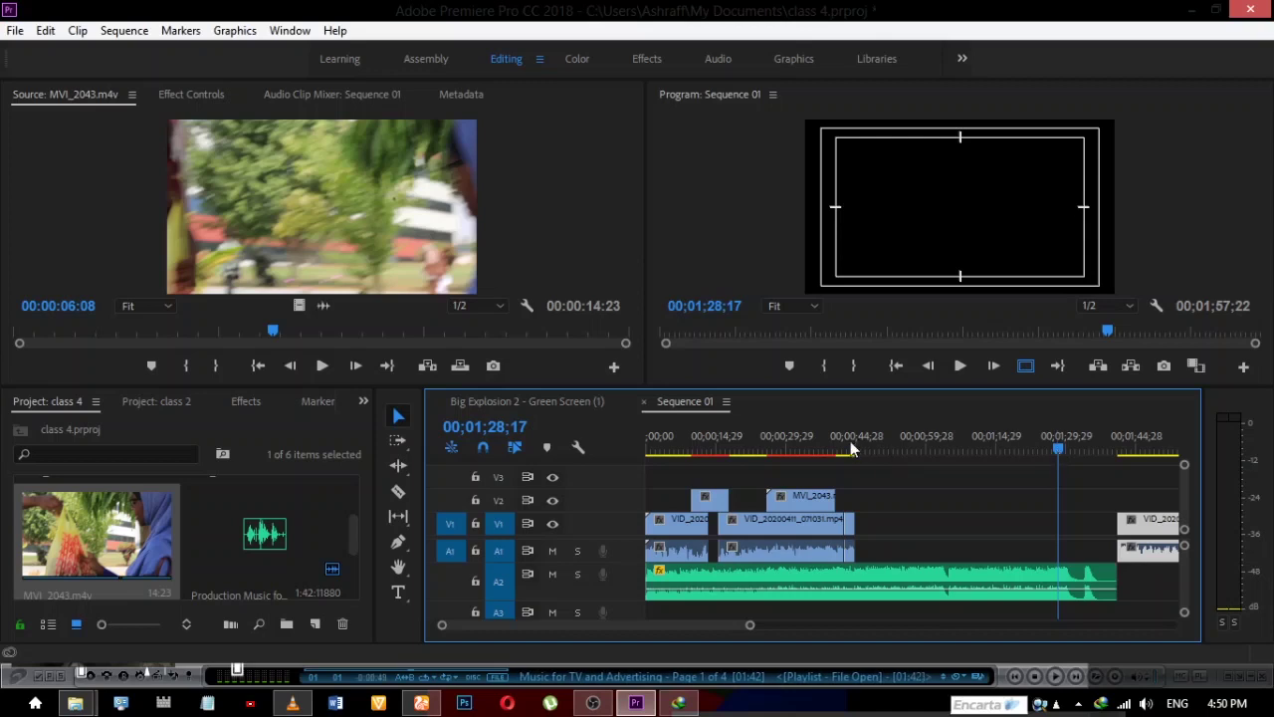
drag(870, 454, 1021, 460)
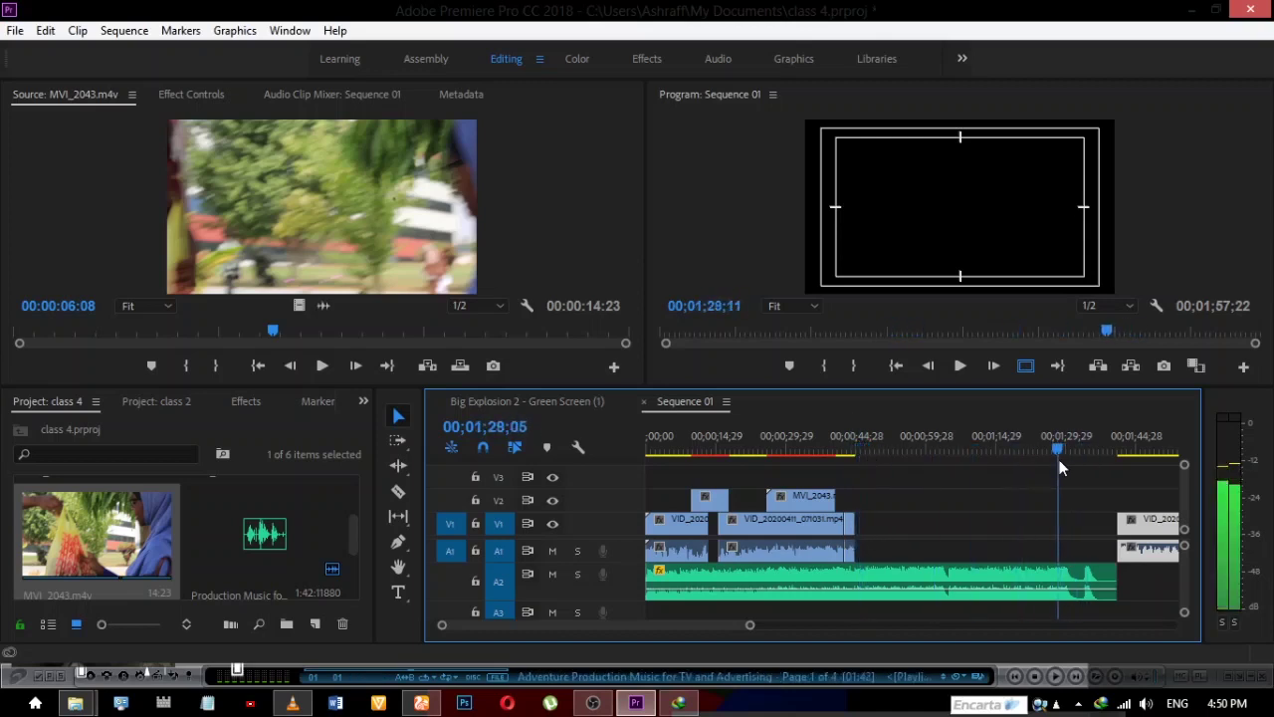
key(space)
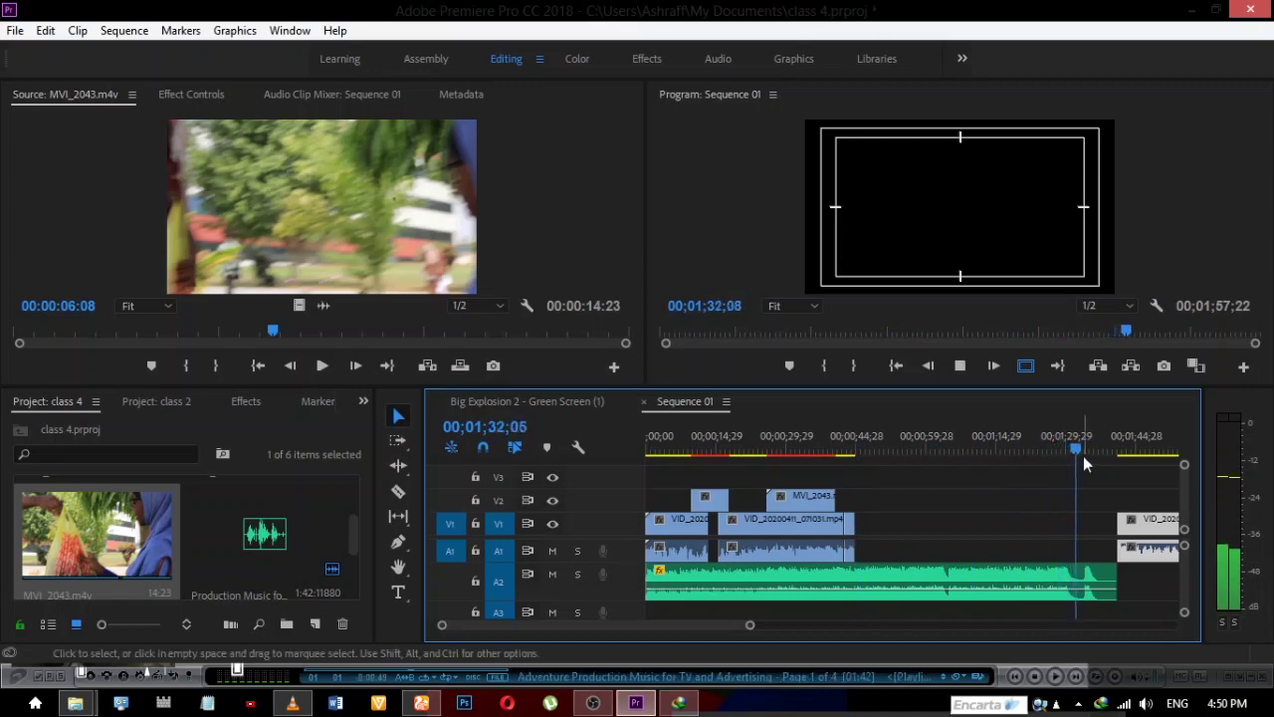
key(space)
Razor the A2 music at two points, delete the middle piece and slide the ending piece left
key(c)
click(1036, 583)
click(794, 582)
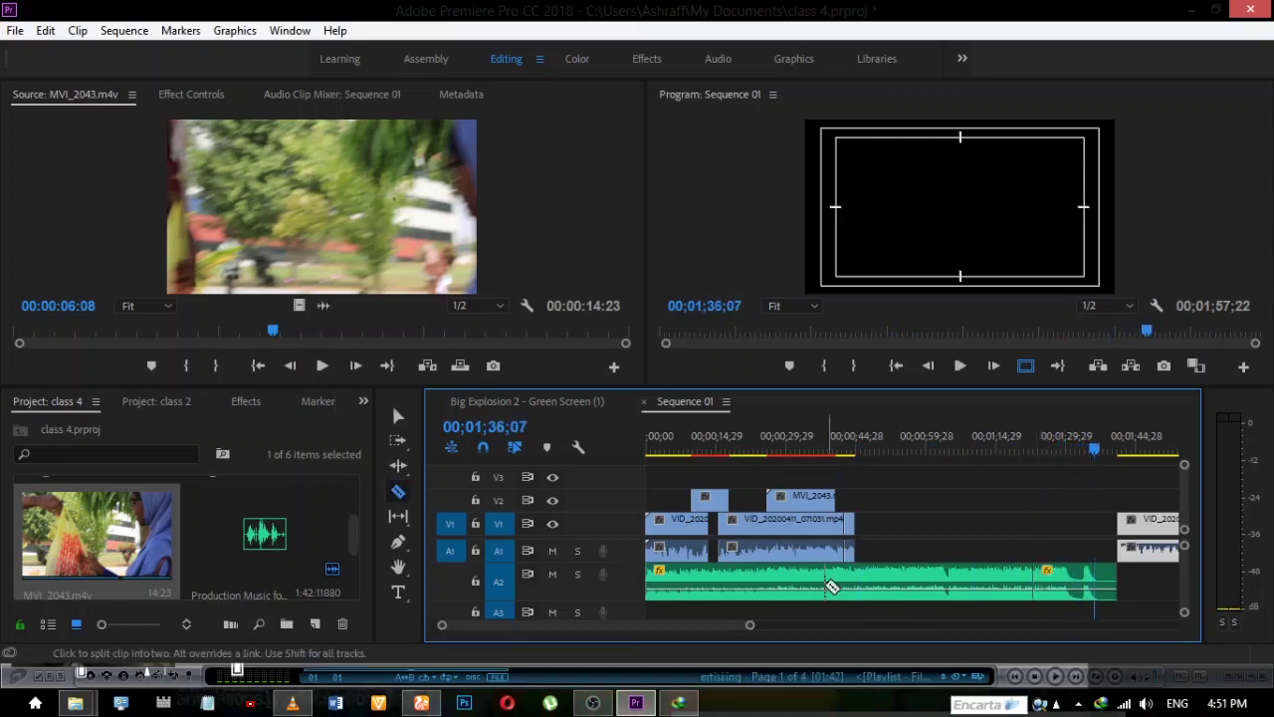
key(v)
click(853, 584)
key(Delete)
drag(1078, 583, 910, 579)
Zoom in on the sequence end and play back the new ending
key(=)
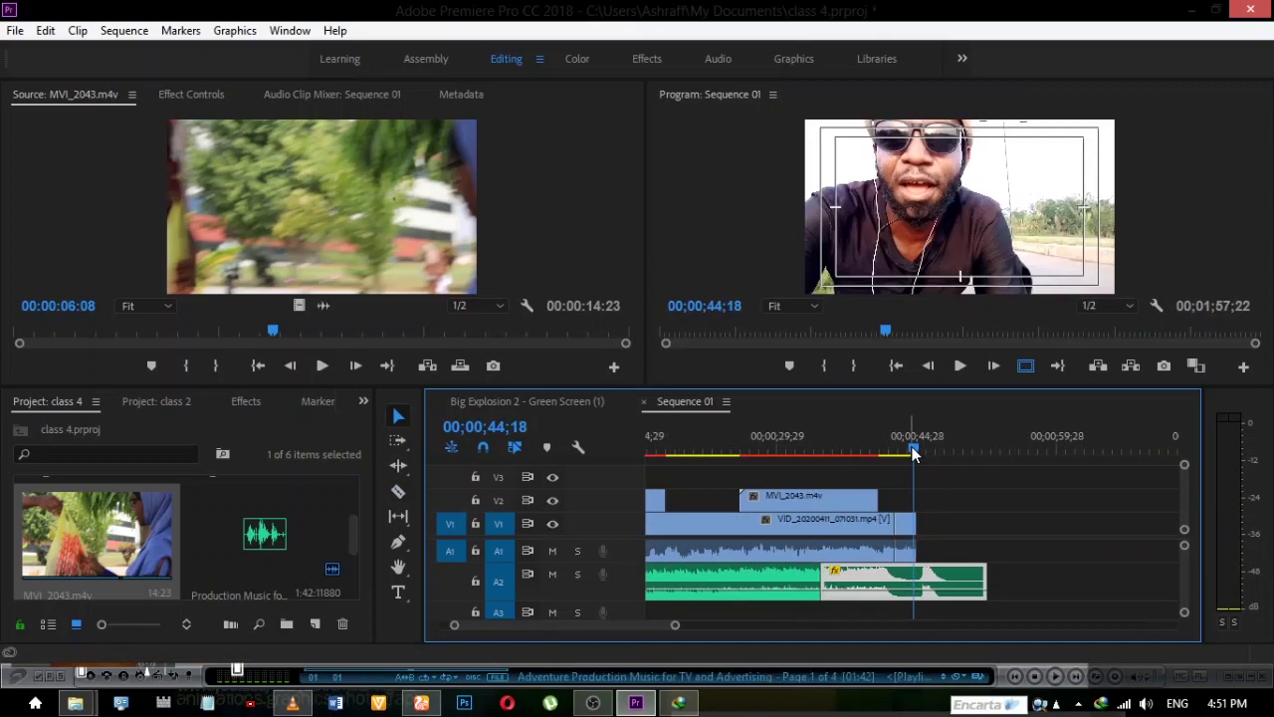
drag(914, 453, 804, 469)
key(space)
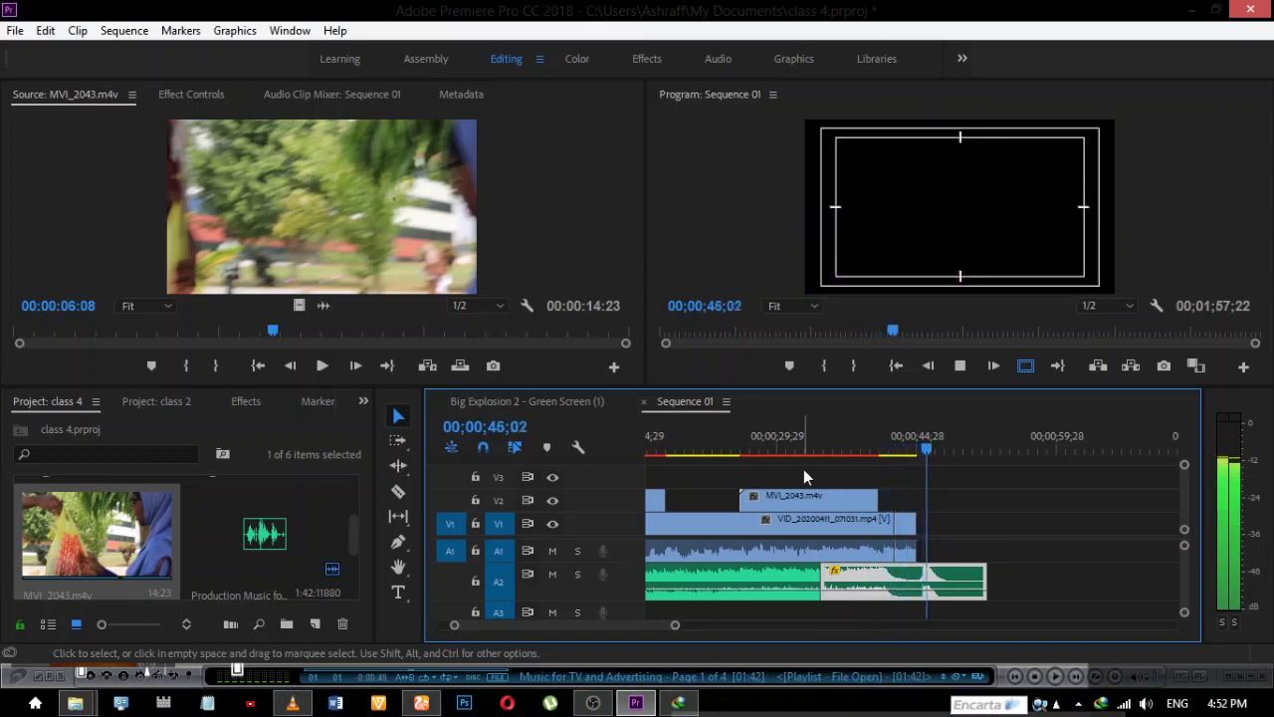
key(space)
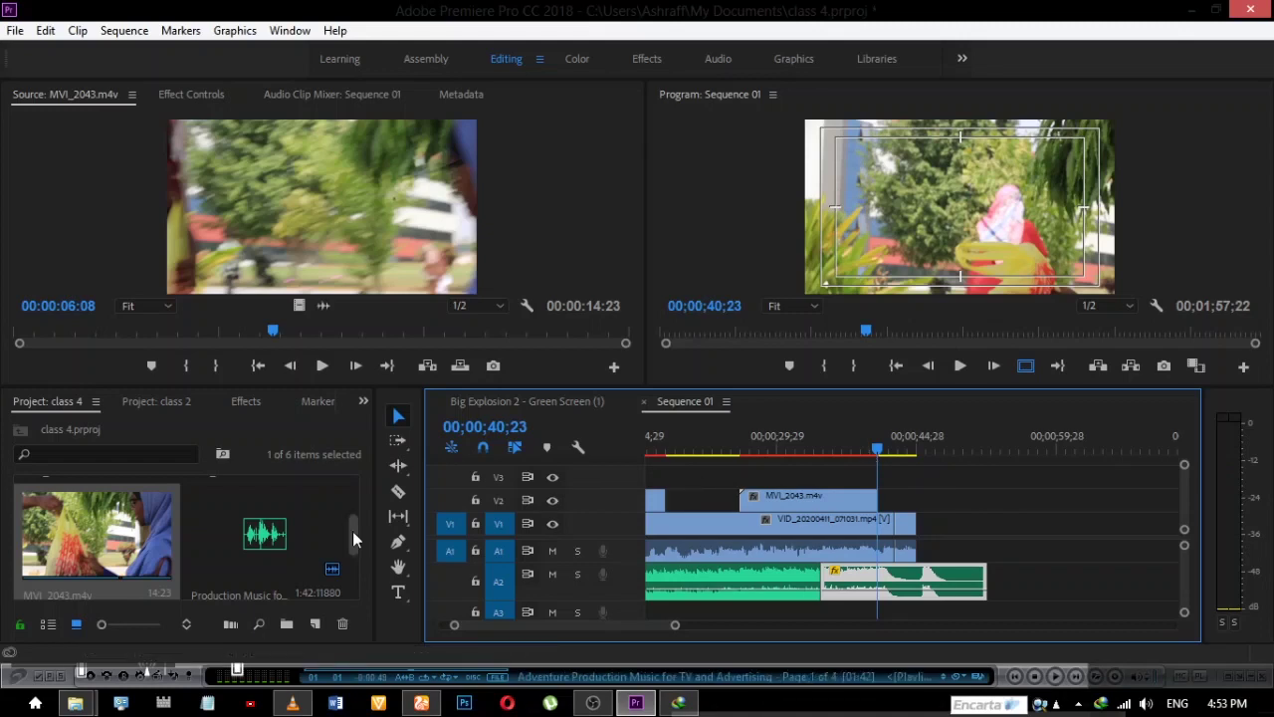
Type a 'COVID APOCALYPSE' title on the black frame at 00;00;45;20 and enlarge the monitors
drag(353, 531, 352, 581)
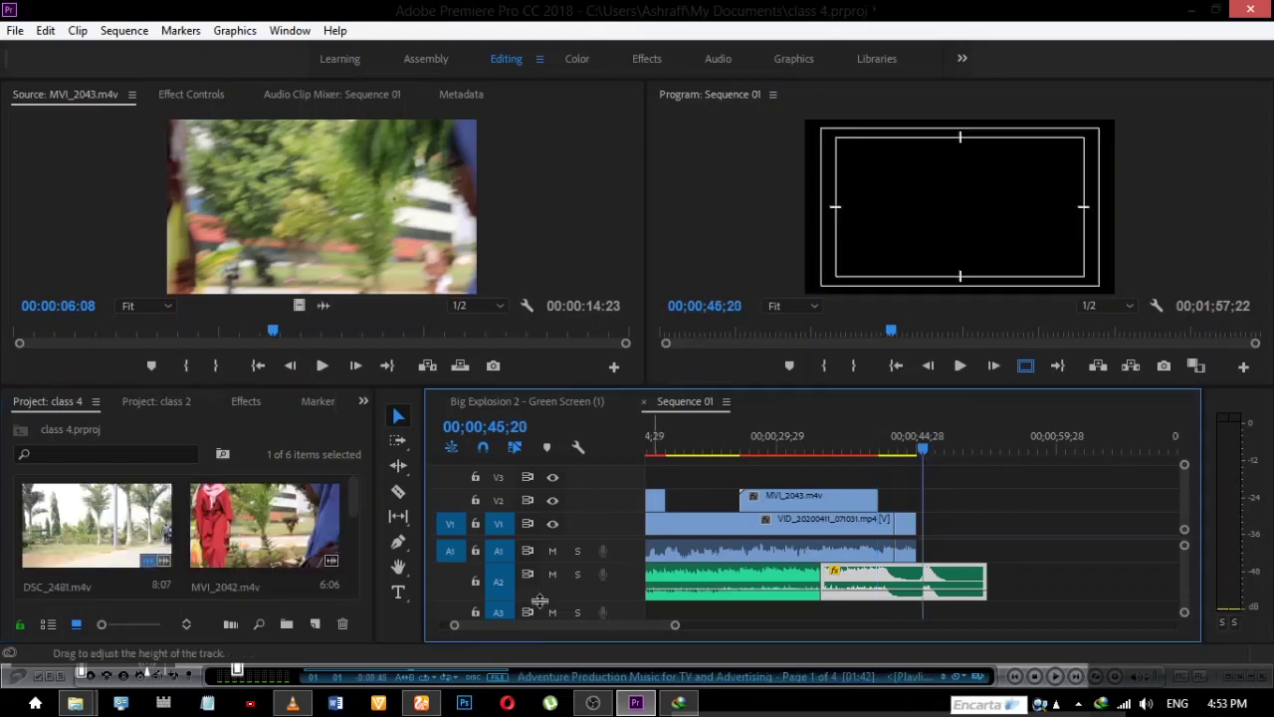
click(398, 593)
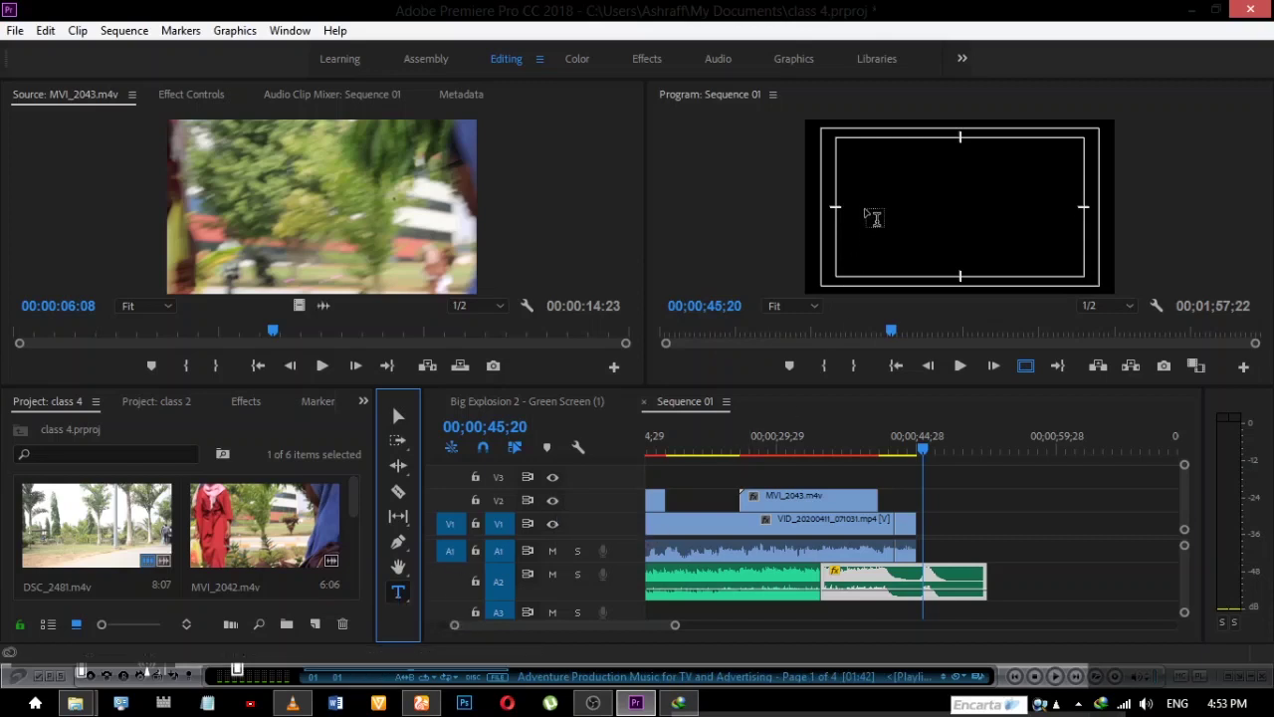
click(871, 210)
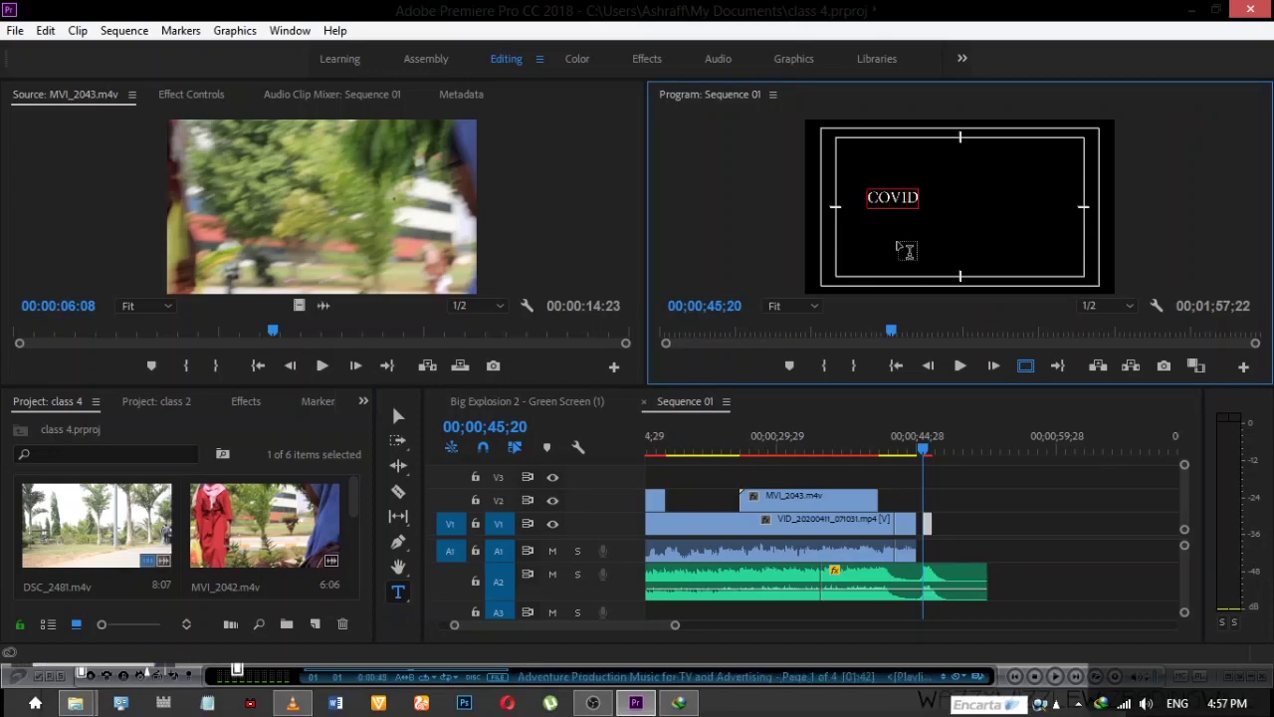
text(AP)
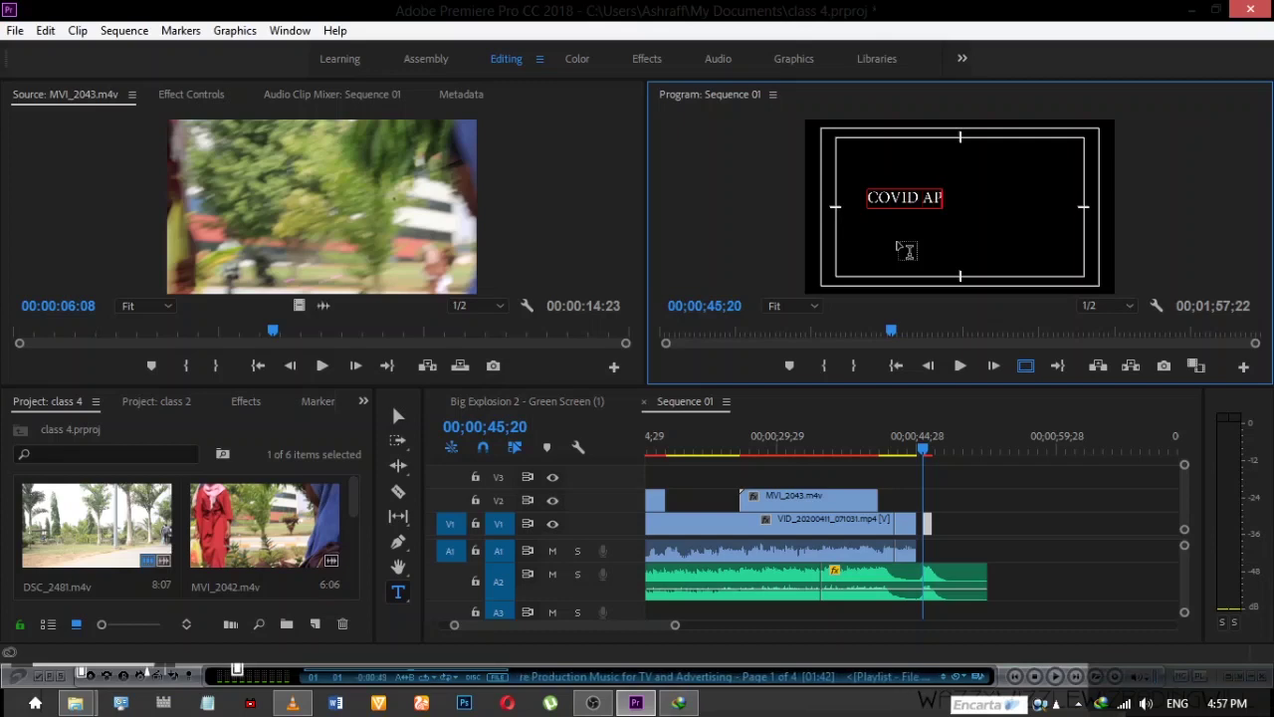
text(OCAPL)
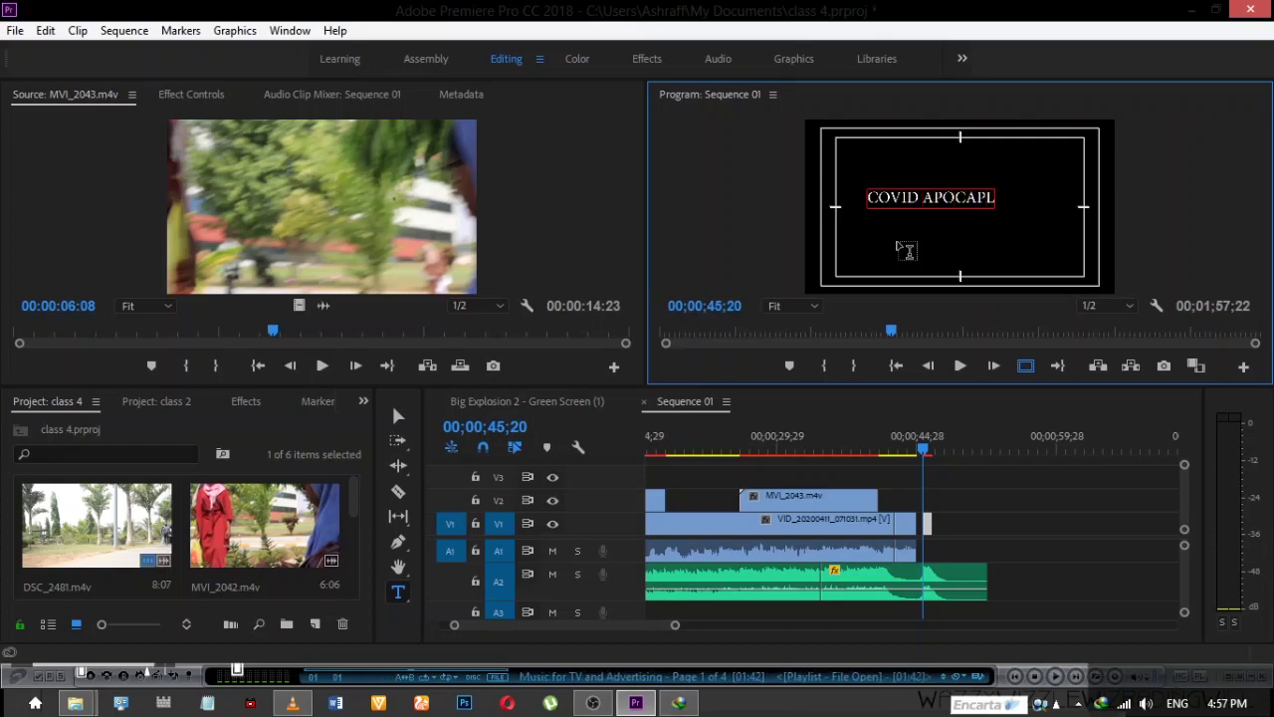
key(BackSpace)
key(BackSpace)
text(LYPSE)
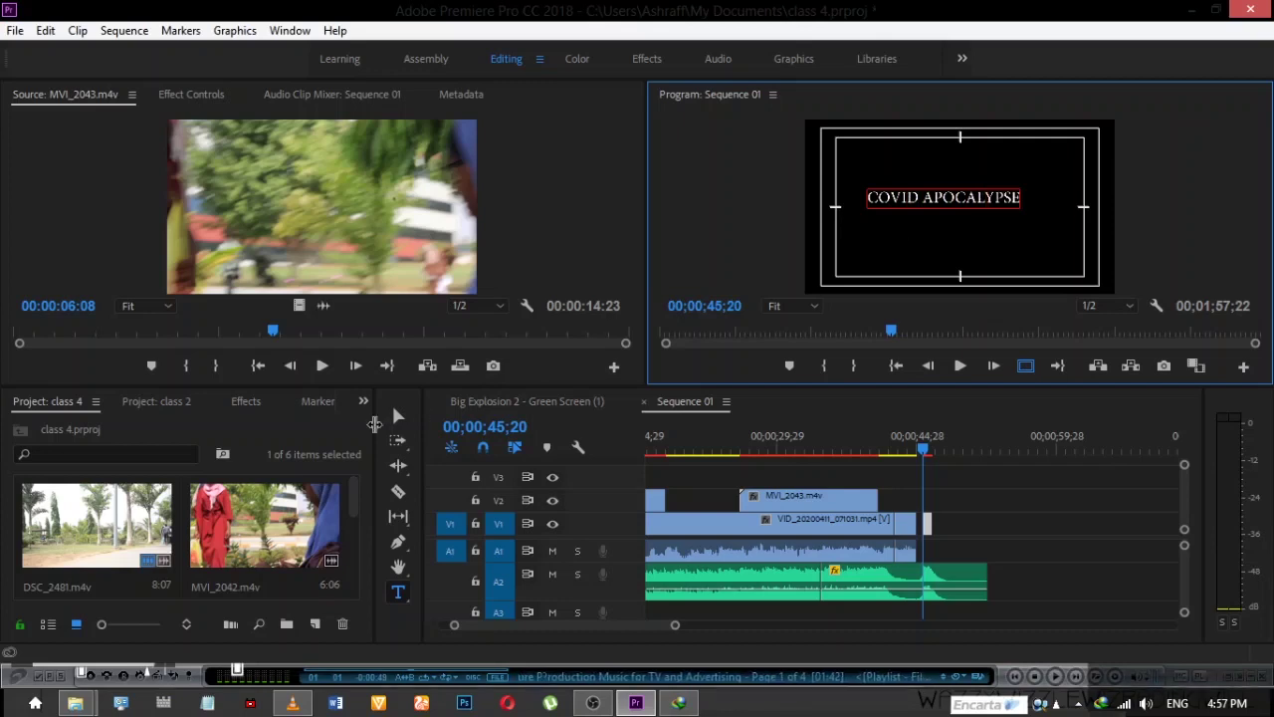
click(398, 416)
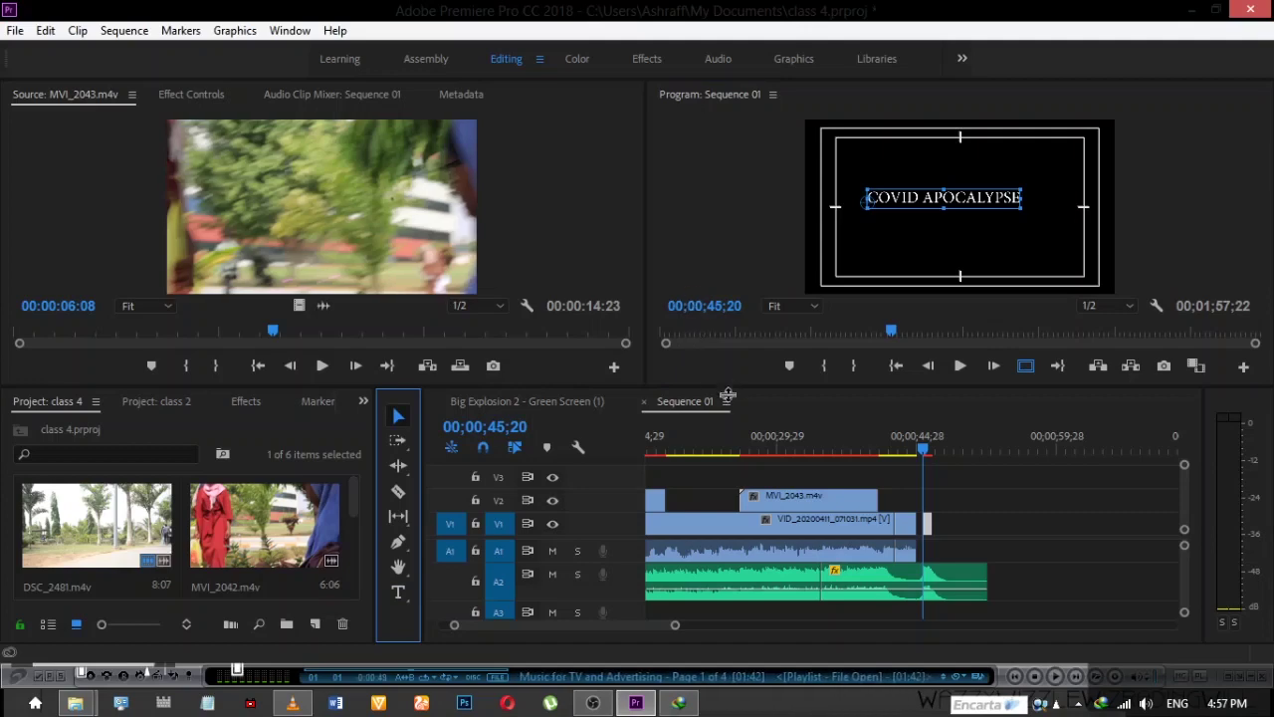
drag(715, 386, 724, 457)
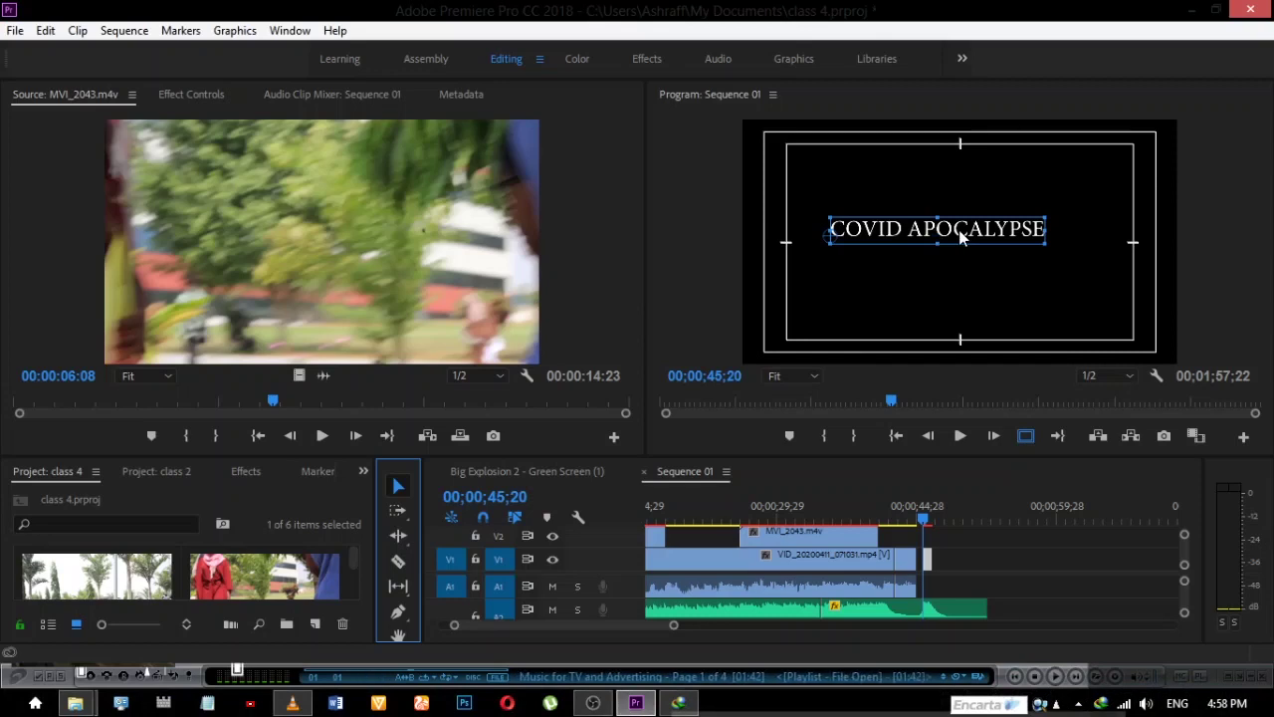
Drag and nudge the COVID APOCALYPSE title until it sits centred in the black end frame
mouse_move(961, 235)
mouse_down()
mouse_move(995, 249)
mouse_move(985, 246)
mouse_up()
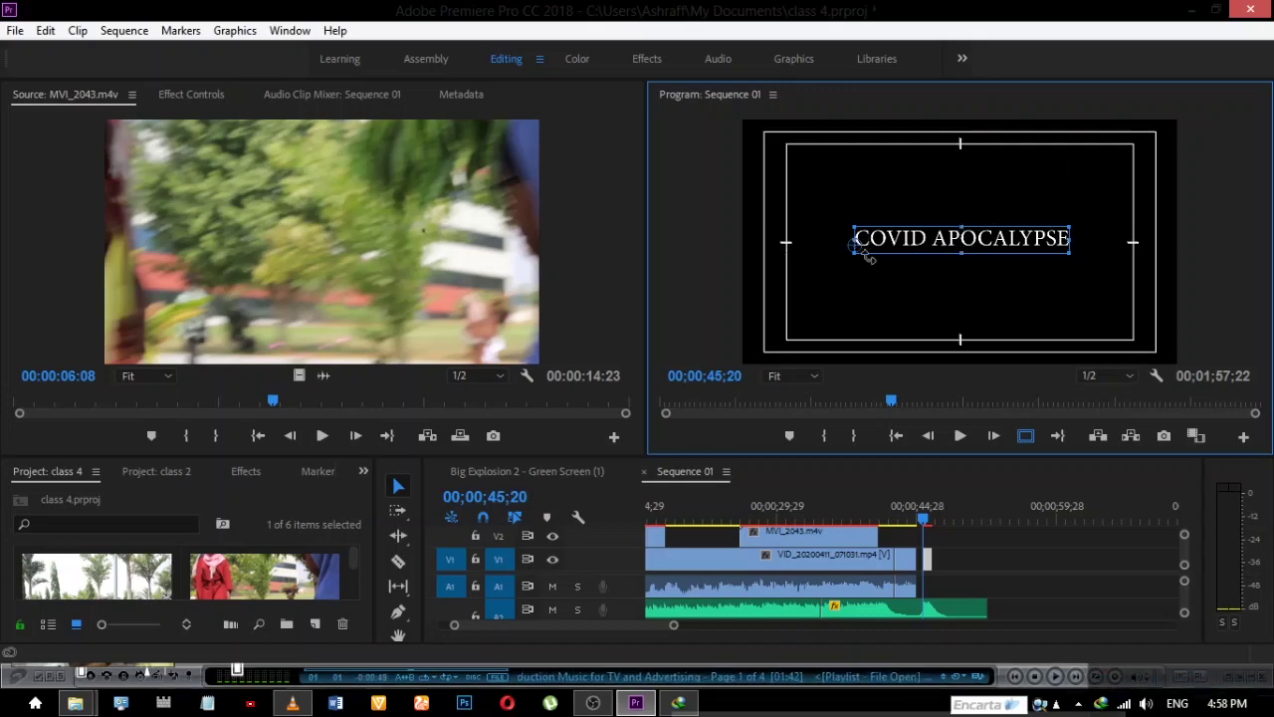
key(Left)
key(Left)
key(Left)
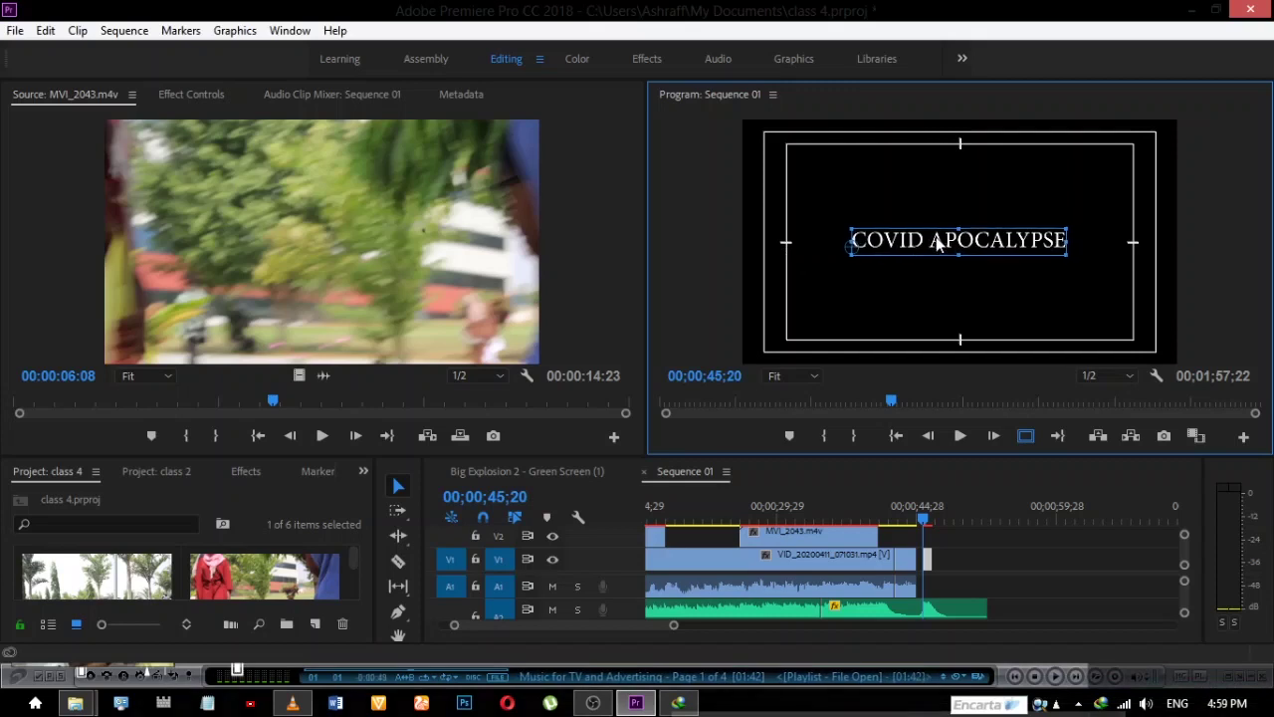
drag(936, 235, 938, 239)
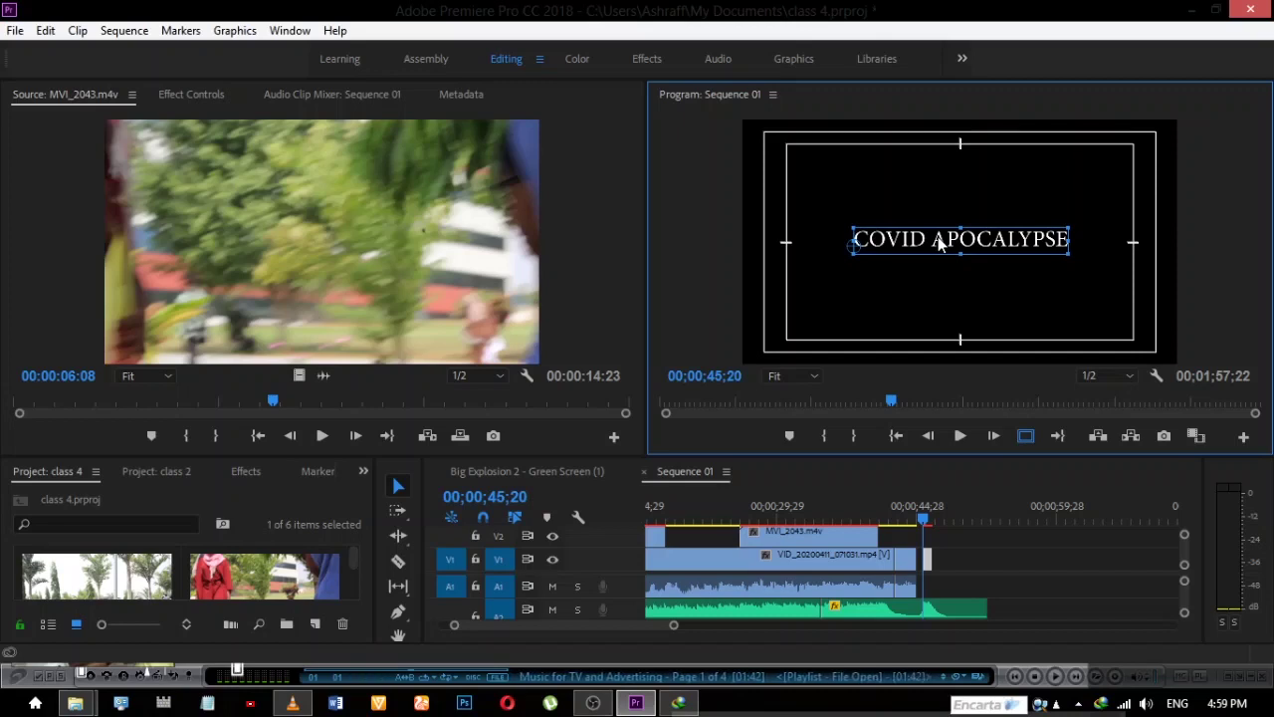
Turn the safe-margin guides back on, then try adding Safe Margins via the Button Editor and cancel
click(1024, 438)
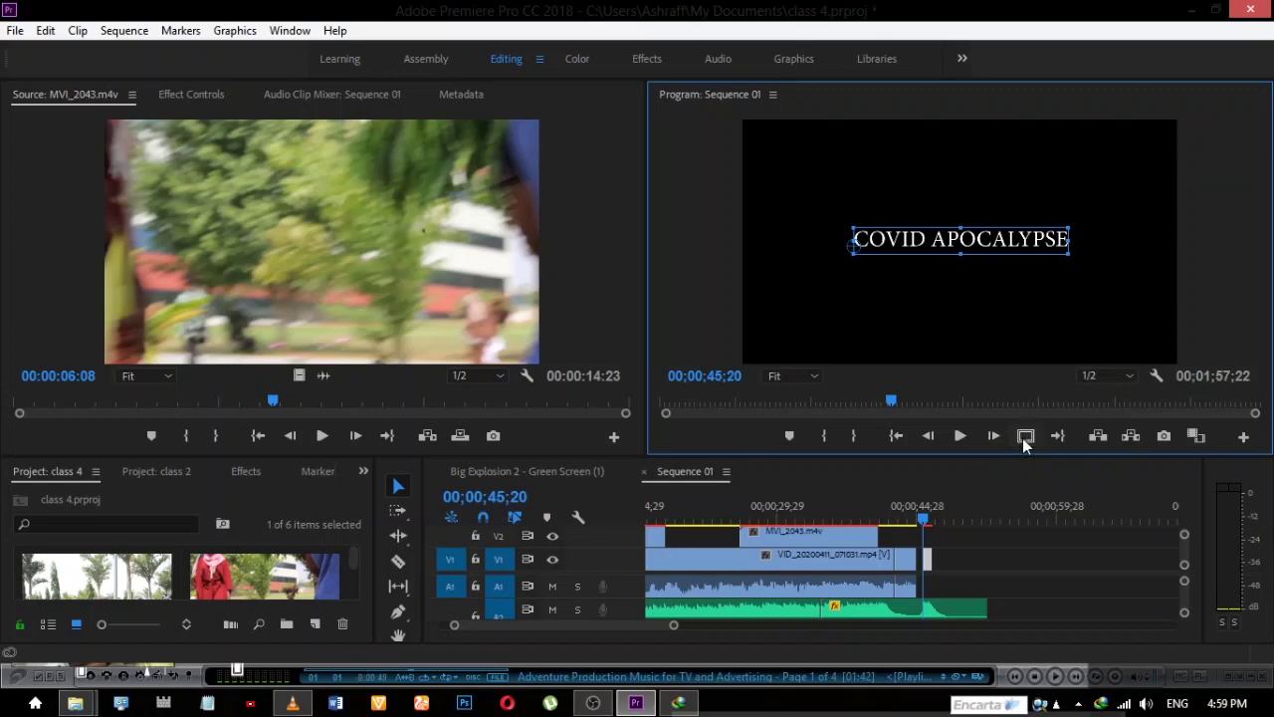
click(1024, 438)
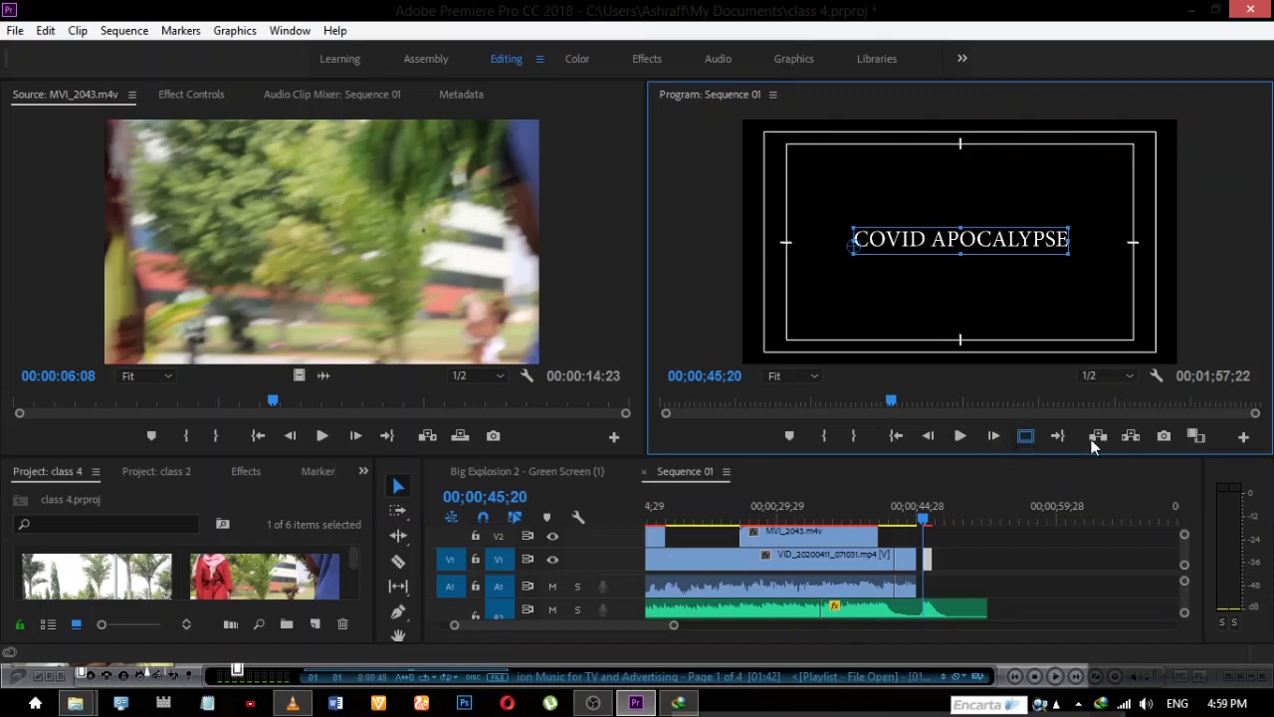
click(1244, 439)
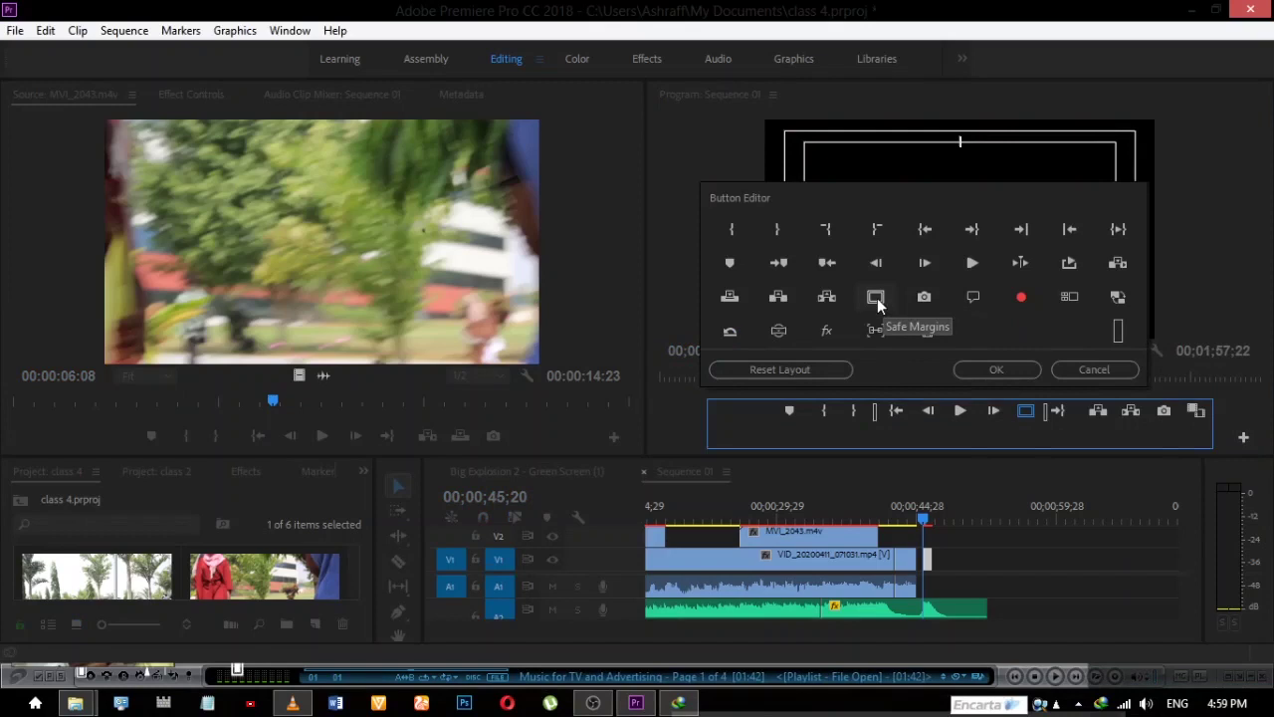
drag(877, 298, 896, 316)
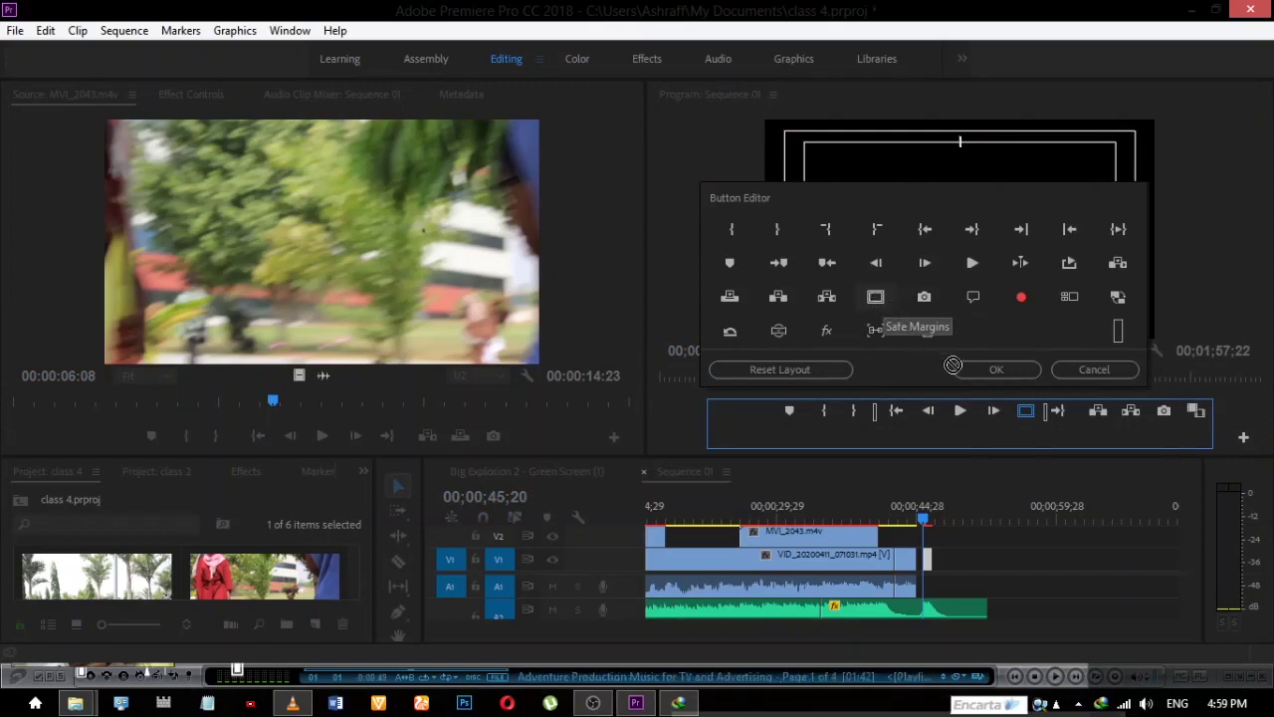
drag(1018, 422, 1019, 421)
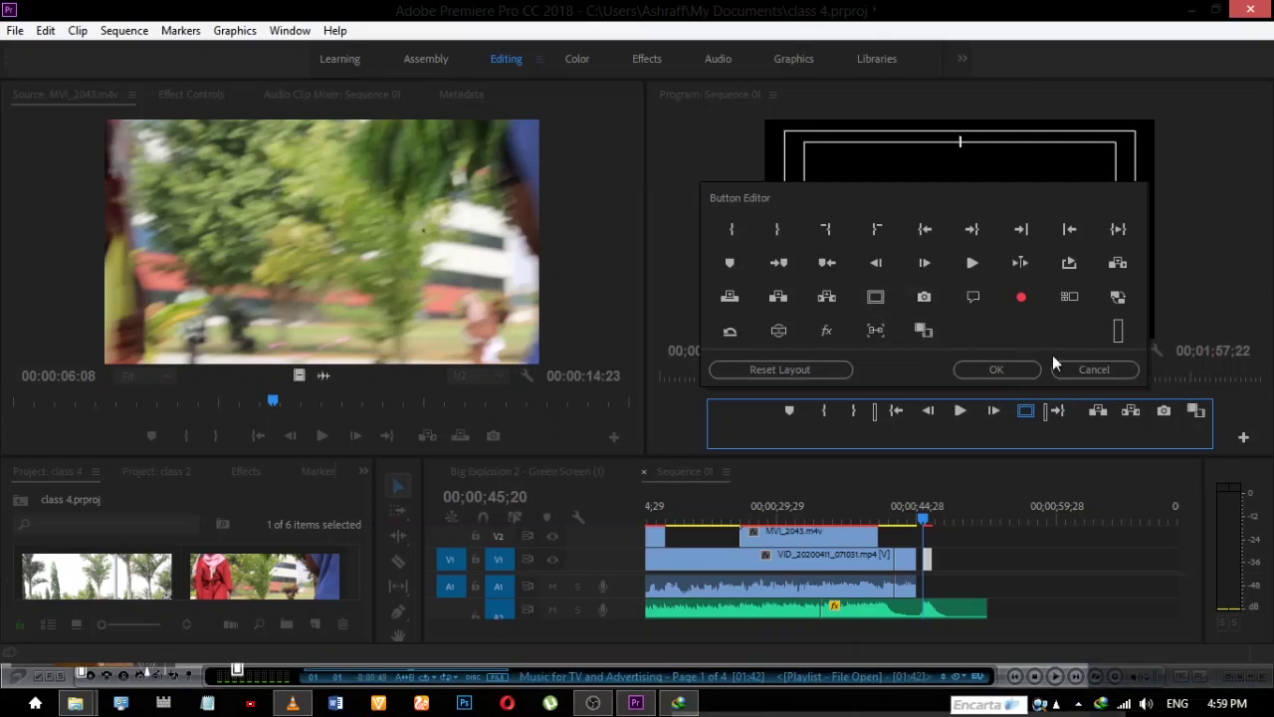
click(1082, 368)
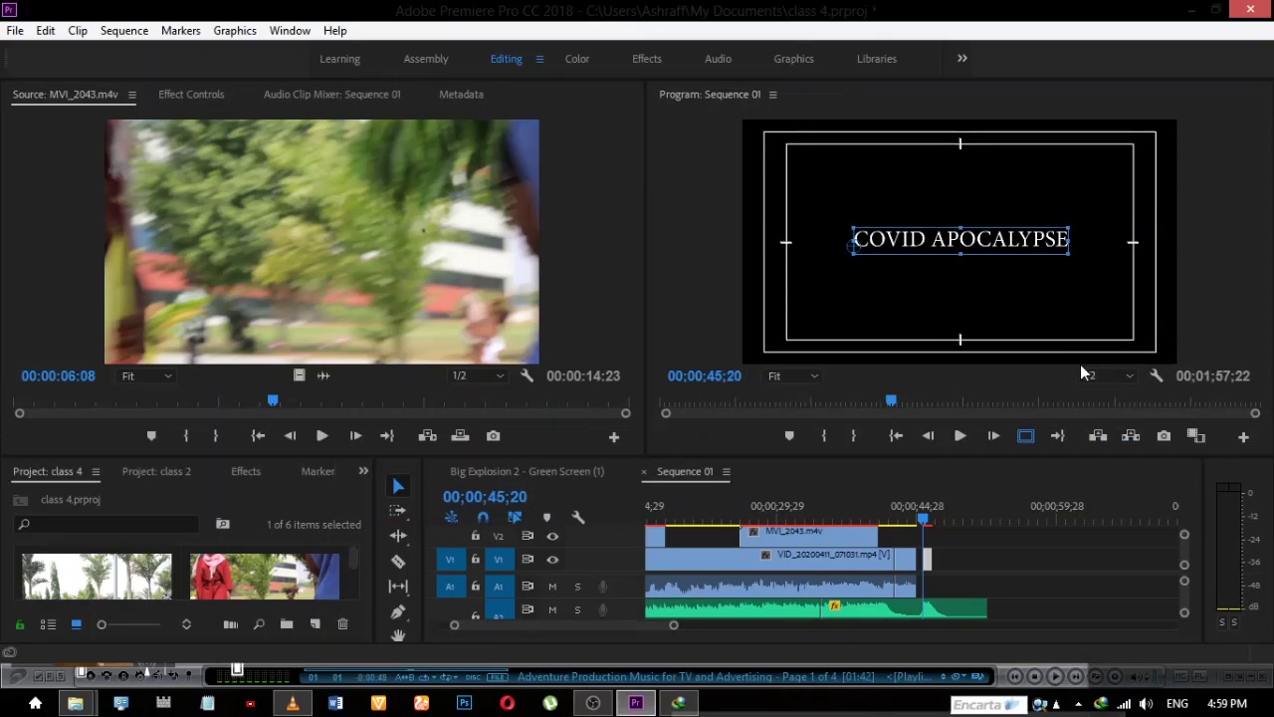
Show the title graphic's Effect Controls panel with Position 960, 540, Scale 100, Opacity 100%
click(930, 278)
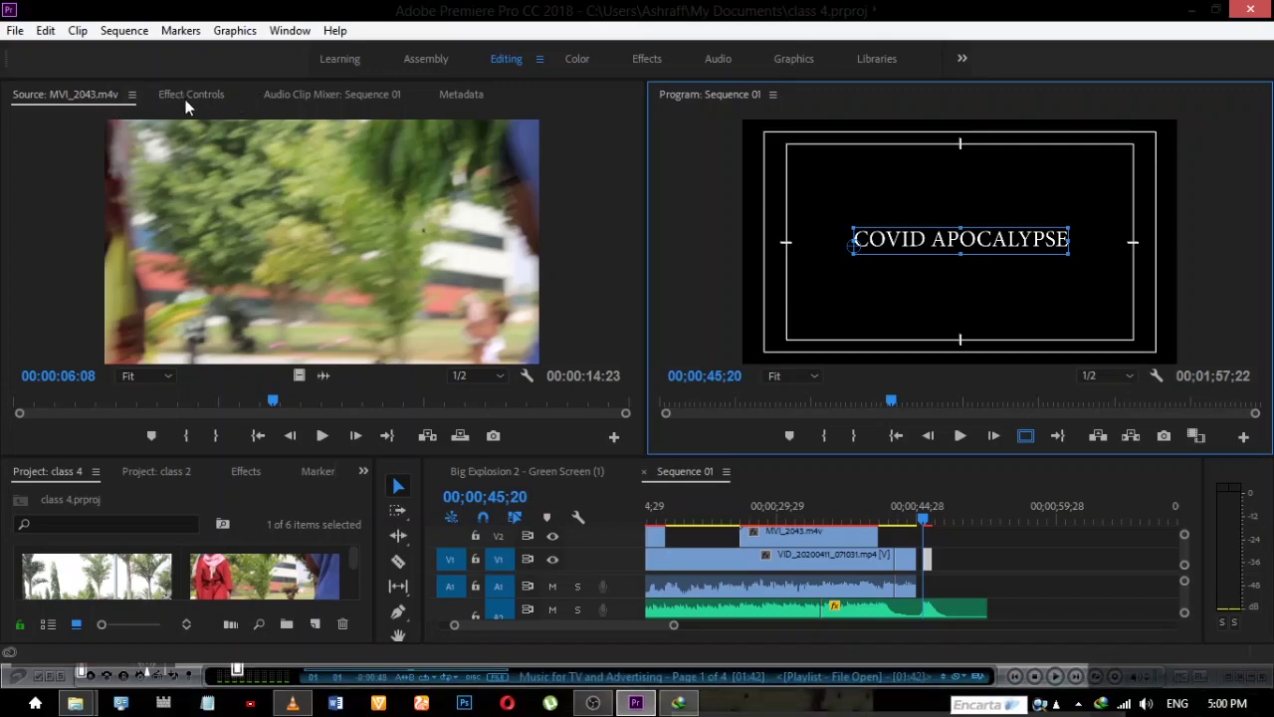
click(290, 31)
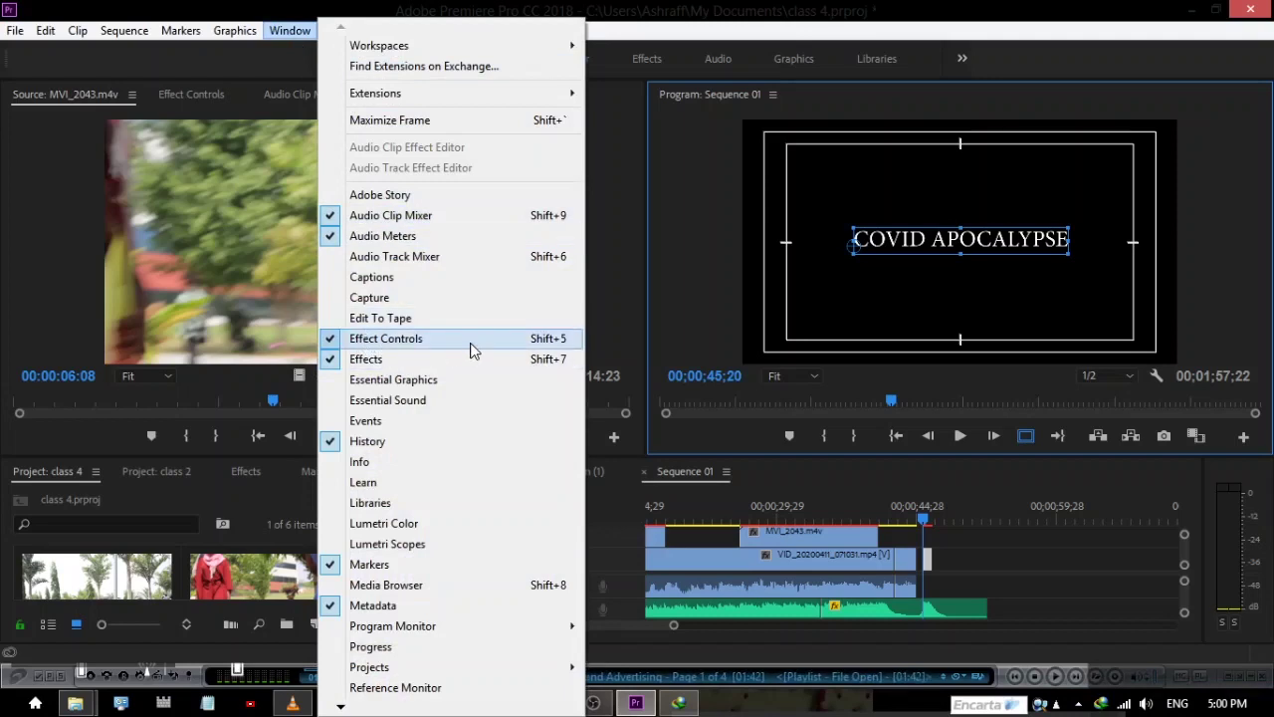
click(199, 94)
click(199, 93)
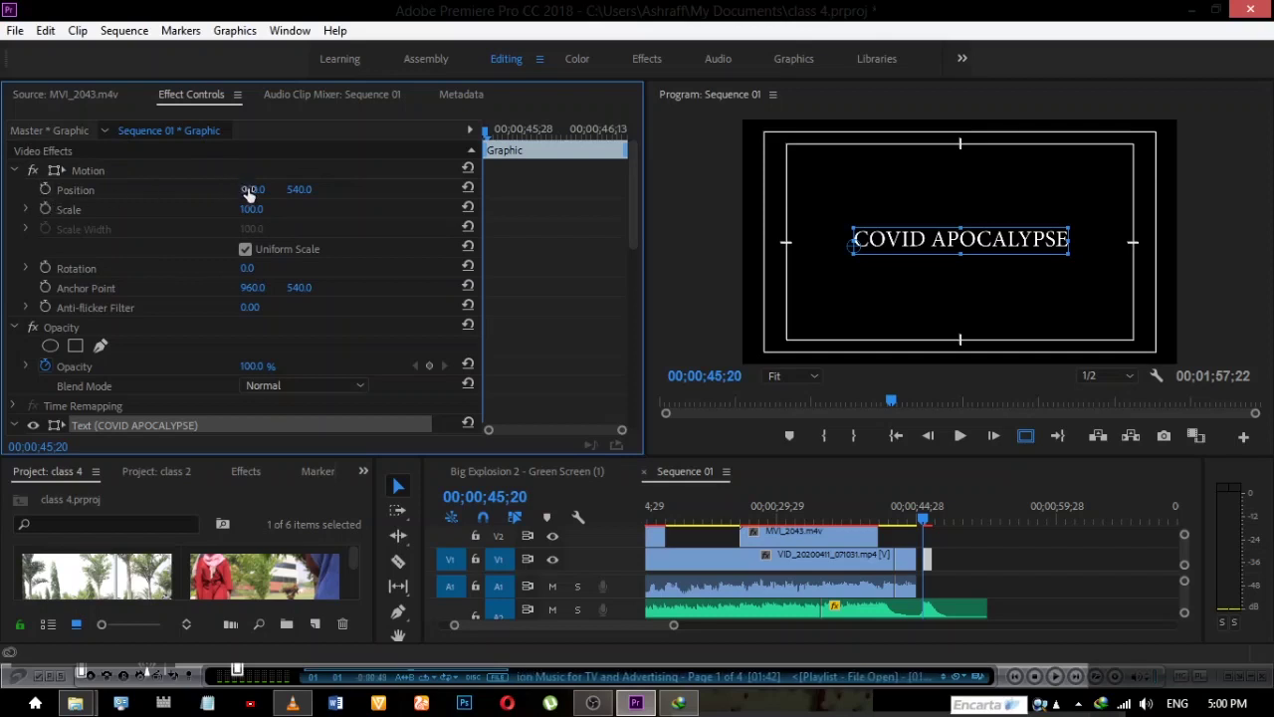
mouse_move(253, 189)
mouse_down()
mouse_move(269, 189)
mouse_move(229, 189)
mouse_move(256, 190)
mouse_up()
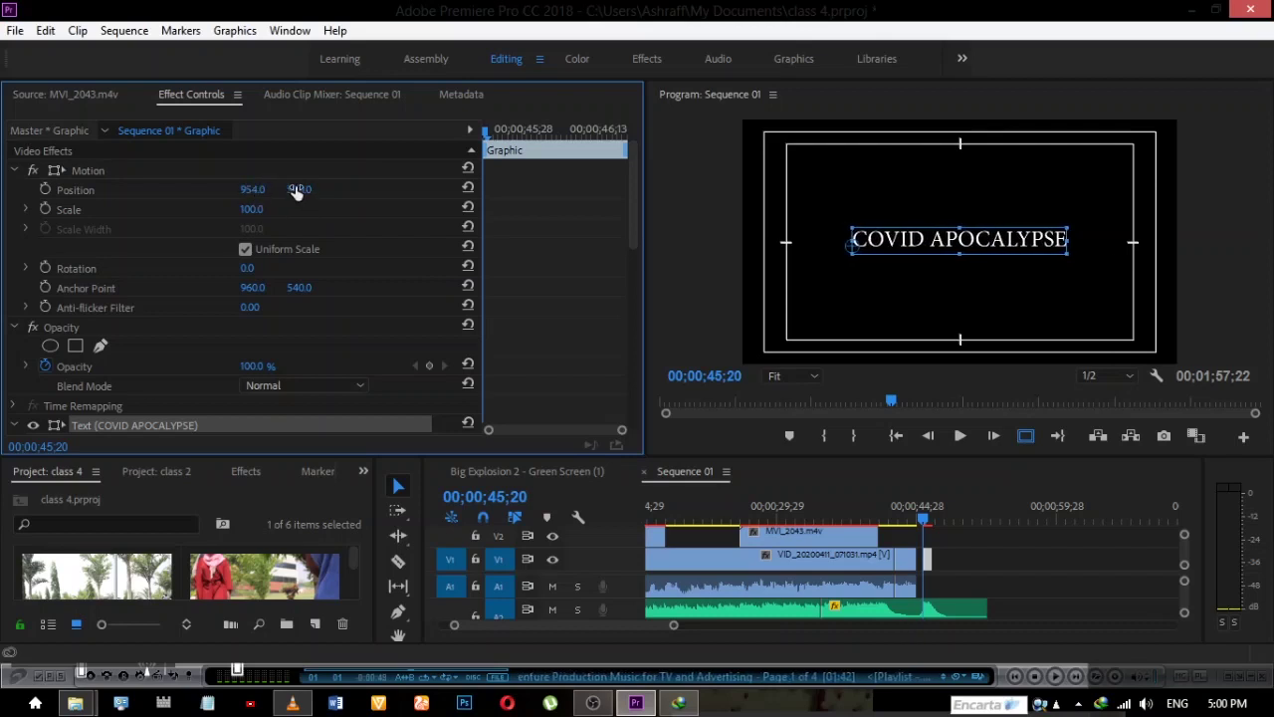
drag(299, 189, 341, 200)
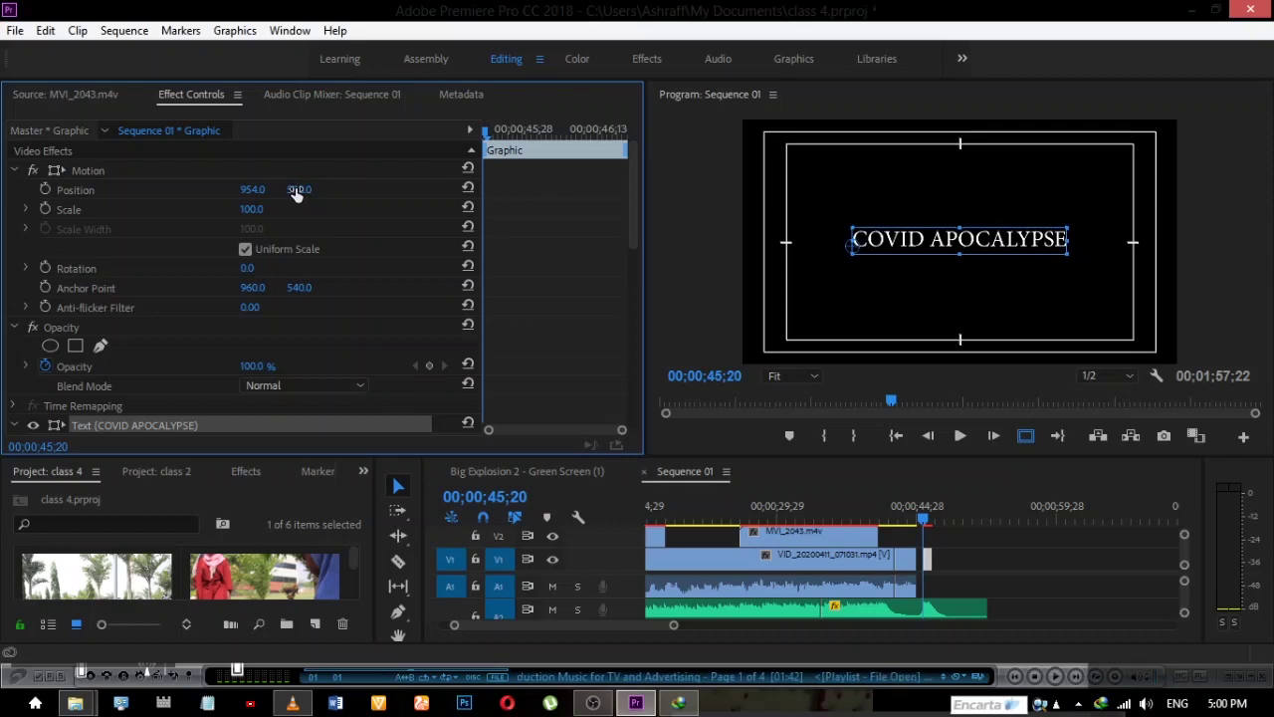
key(ctrl+z)
click(297, 188)
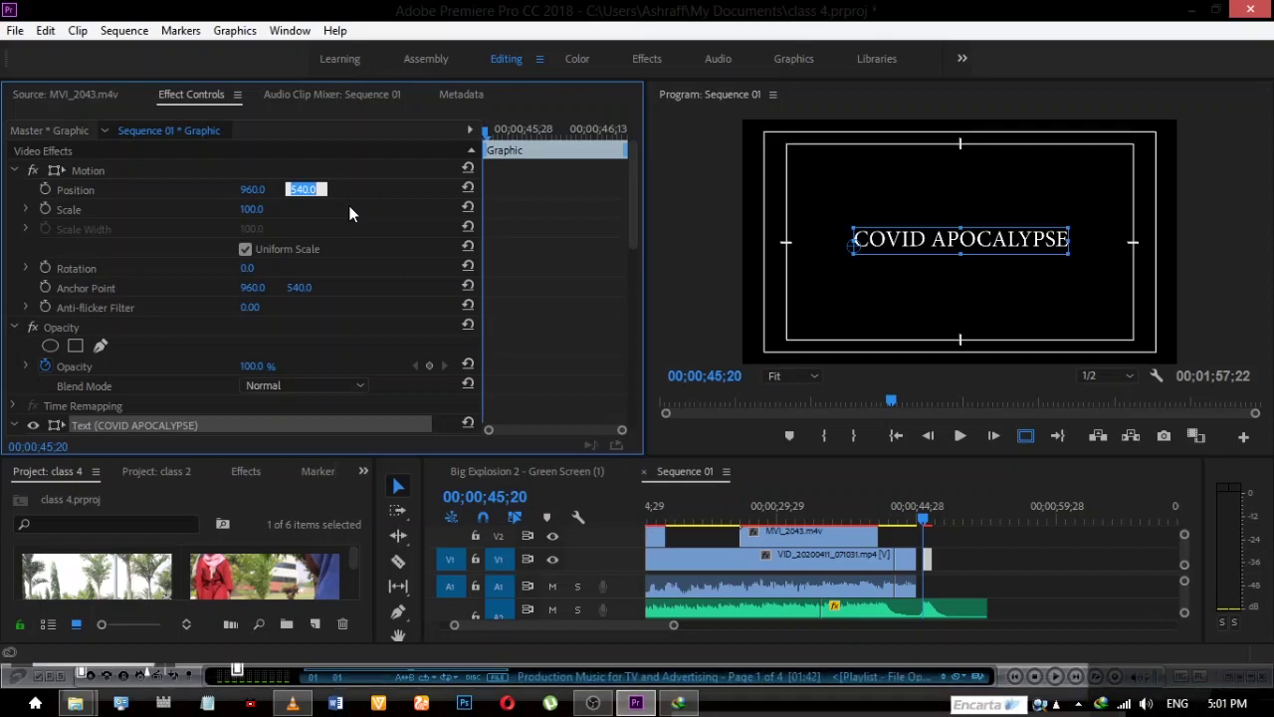
click(349, 189)
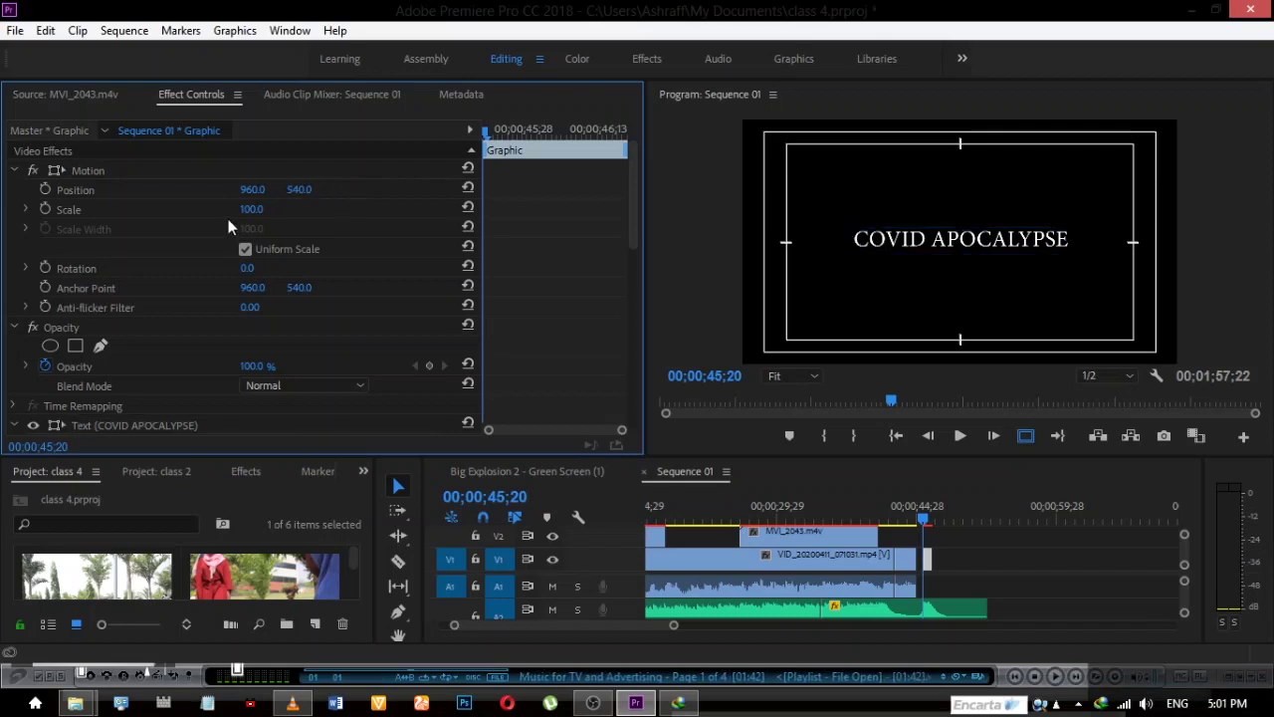
mouse_move(251, 209)
mouse_down()
mouse_move(281, 209)
mouse_move(175, 209)
mouse_move(428, 209)
mouse_move(263, 204)
mouse_up()
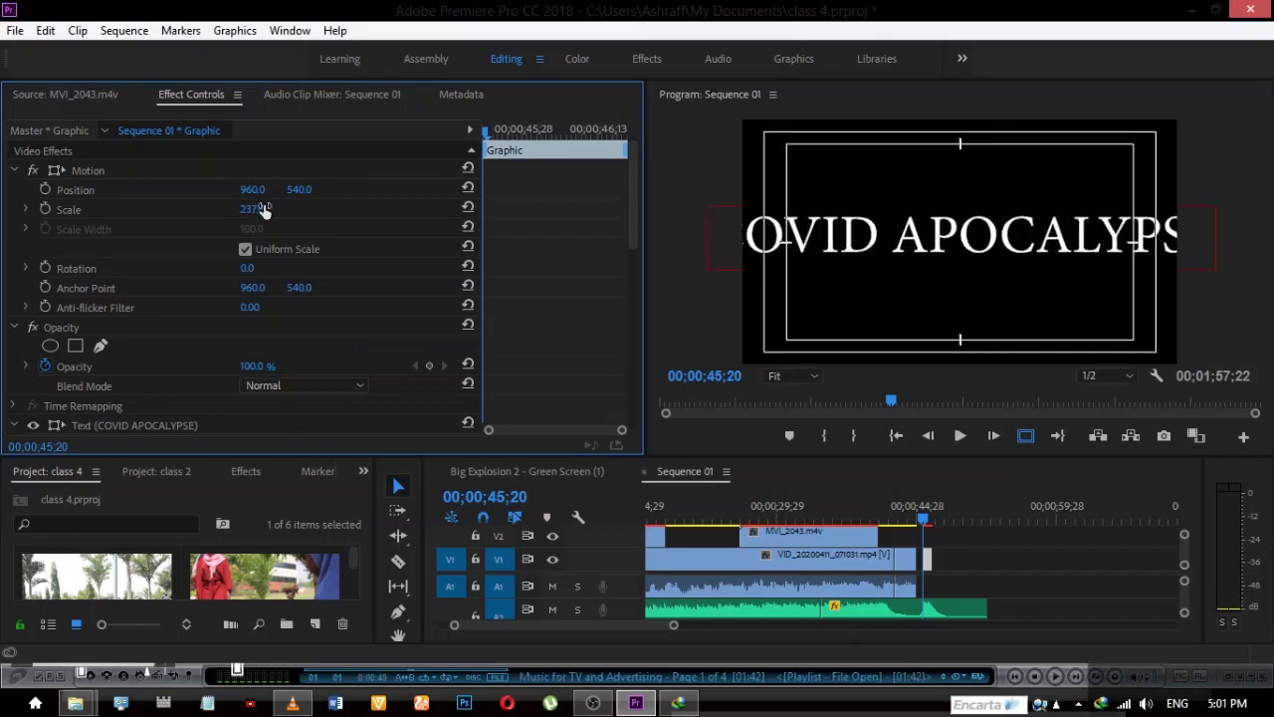
key(ctrl+z)
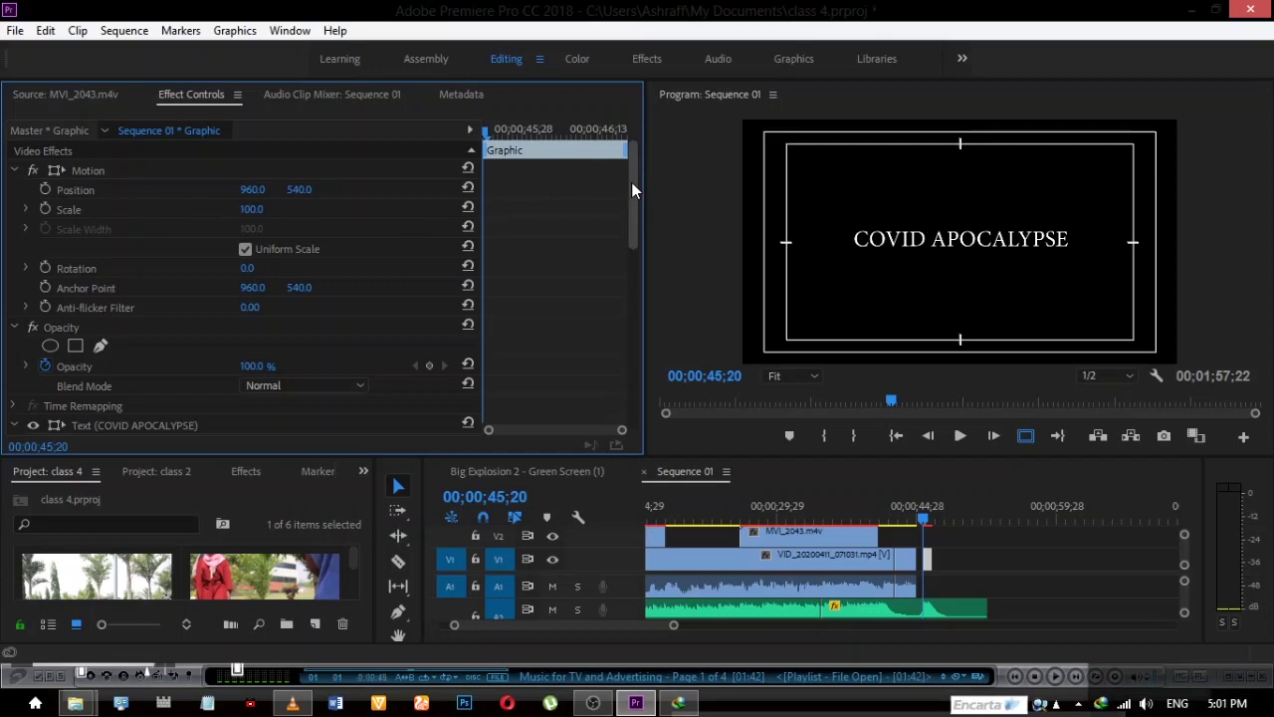
drag(632, 184, 632, 213)
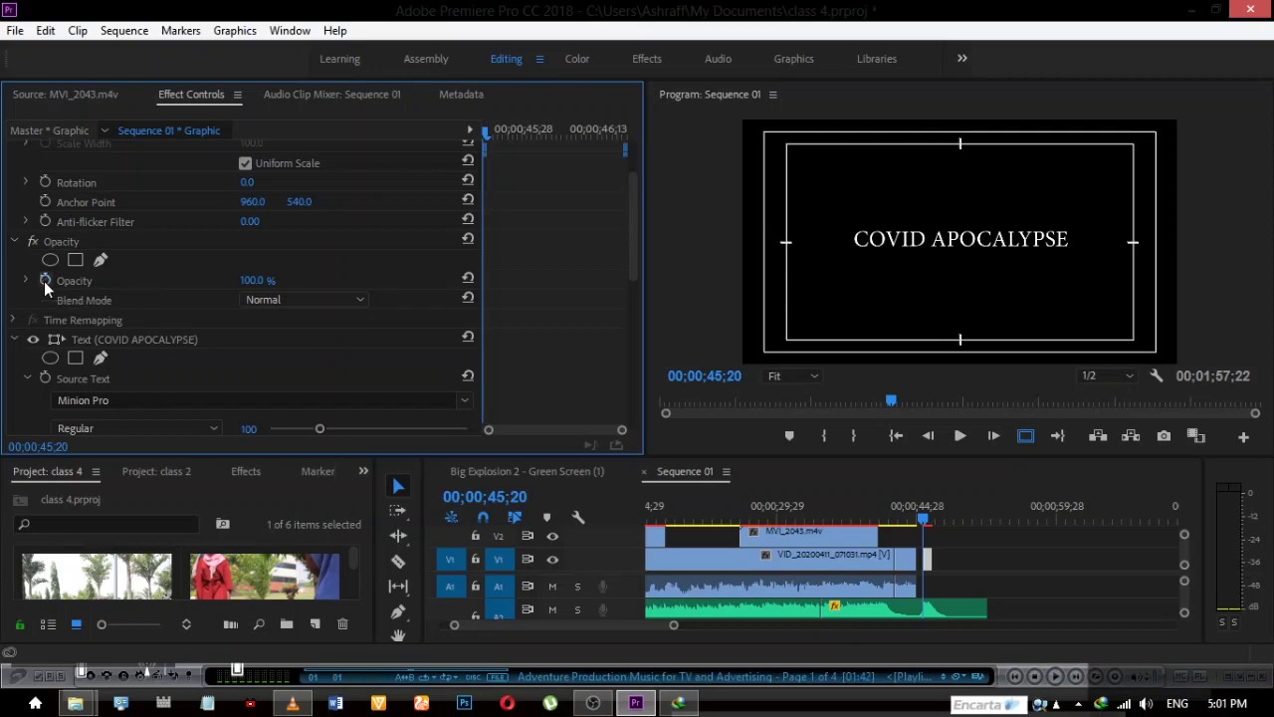
click(43, 281)
mouse_move(249, 285)
mouse_down()
mouse_move(149, 285)
mouse_move(251, 285)
mouse_up()
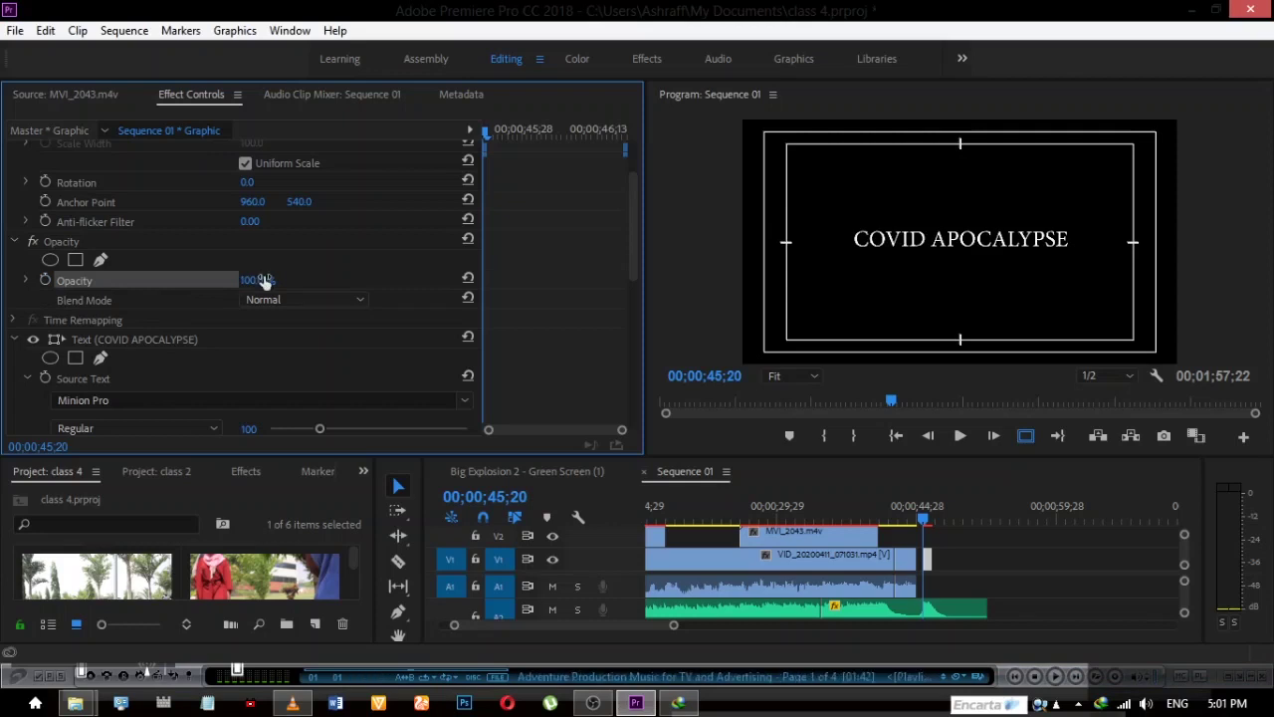
drag(632, 220, 636, 278)
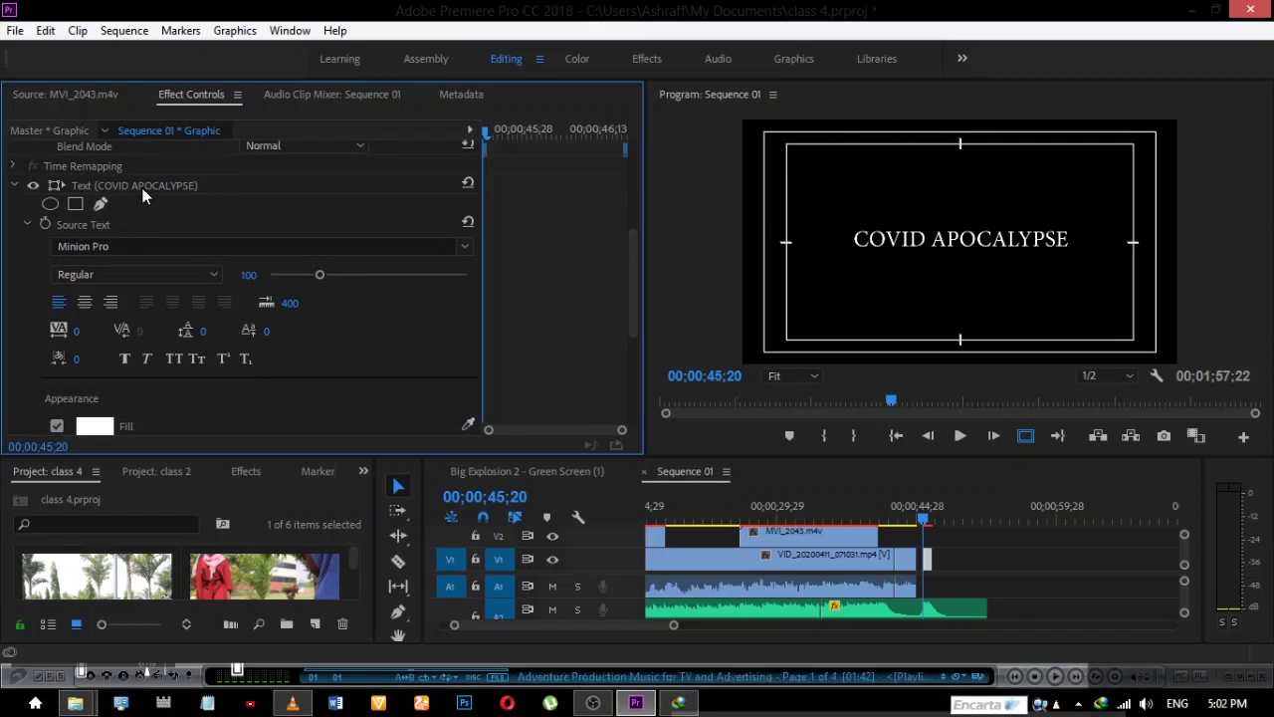
click(462, 250)
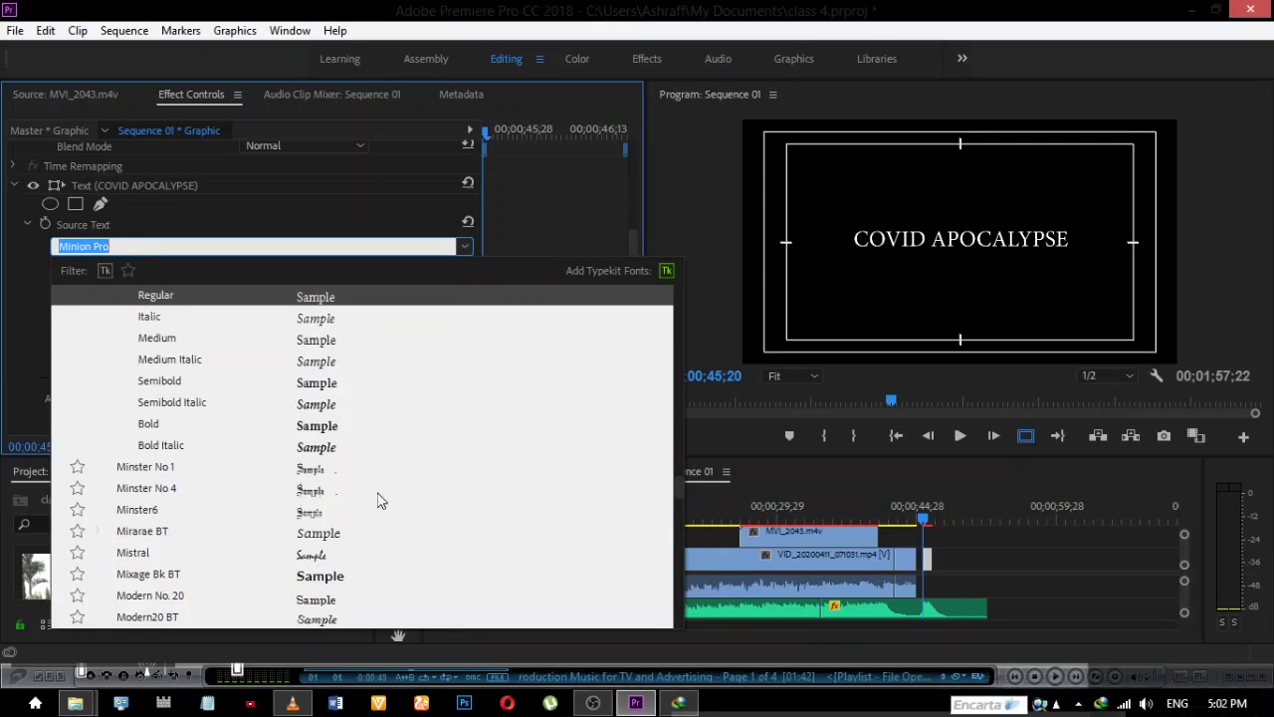
key(Down)
key(Down)
key(Down)
key(Down)
key(Down)
key(Down)
key(Down)
key(Down)
key(Down)
key(Down)
key(Down)
key(Down)
key(Down)
key(Down)
key(Down)
key(Down)
key(Down)
key(Down)
key(Down)
key(Down)
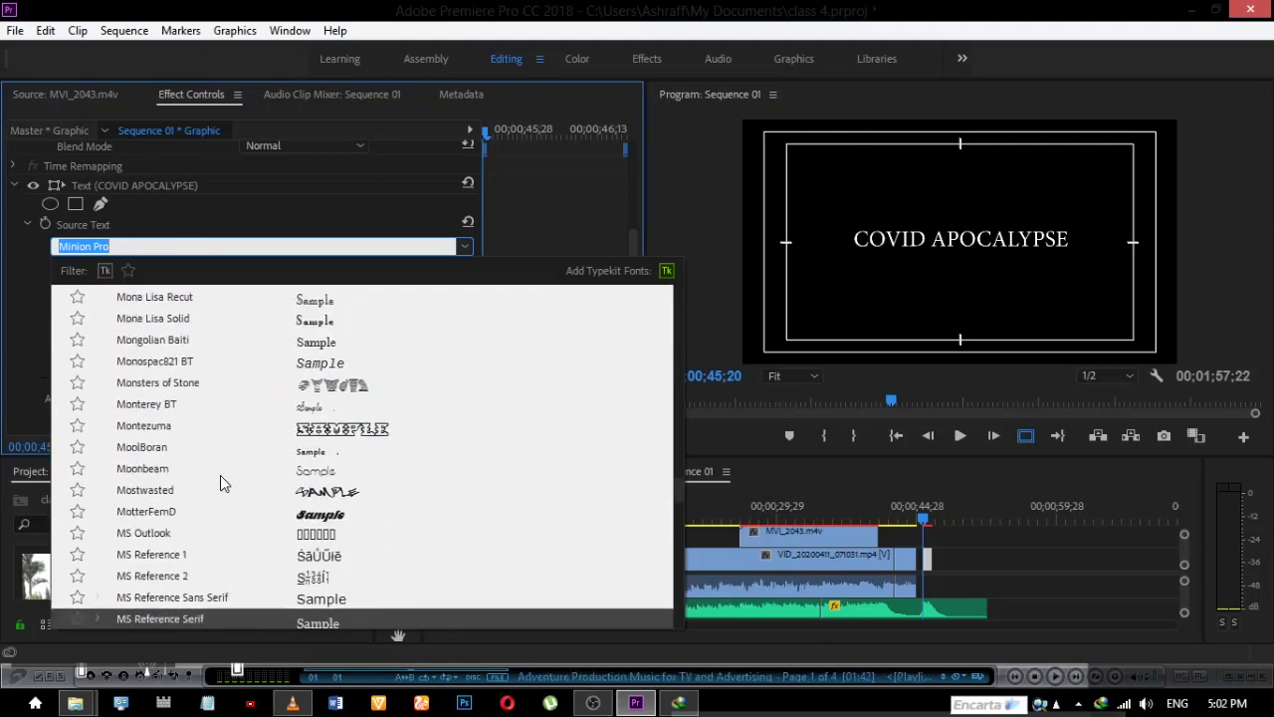
key(Down)
key(Down)
key(Down)
key(Down)
key(Down)
key(Down)
key(Down)
key(Down)
key(Down)
key(Down)
key(Down)
key(Down)
key(Down)
key(Down)
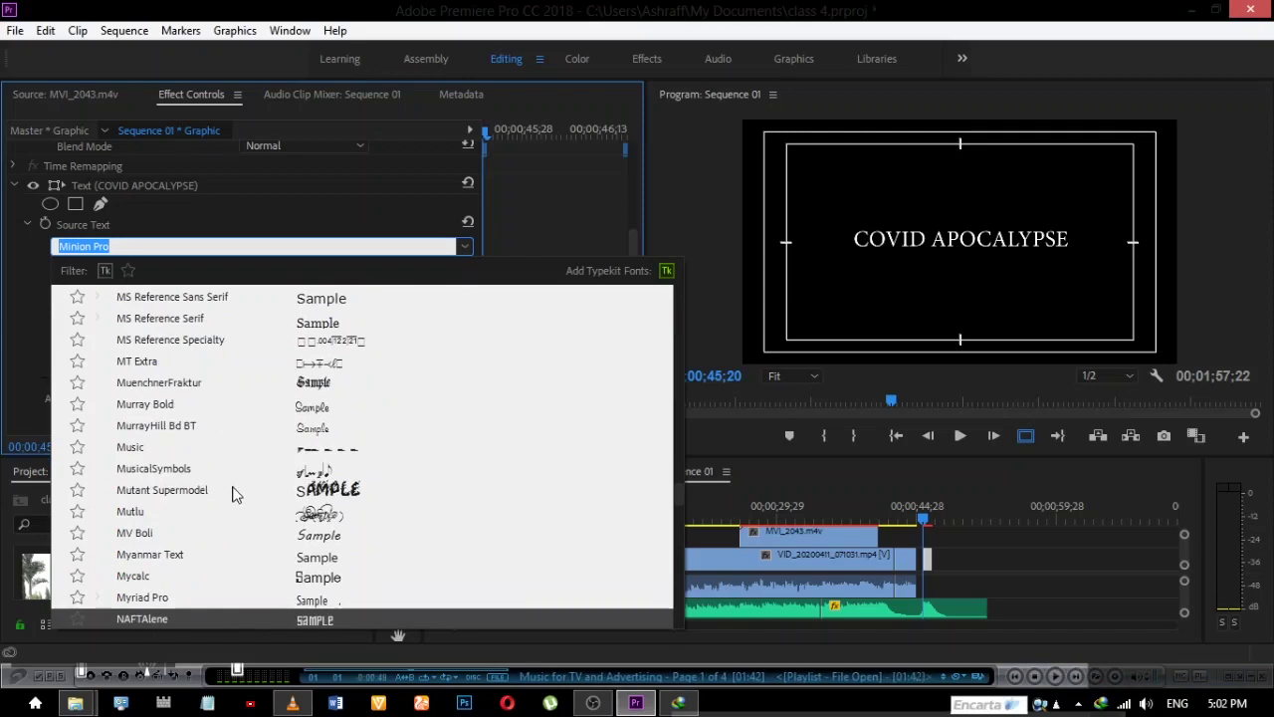
click(235, 491)
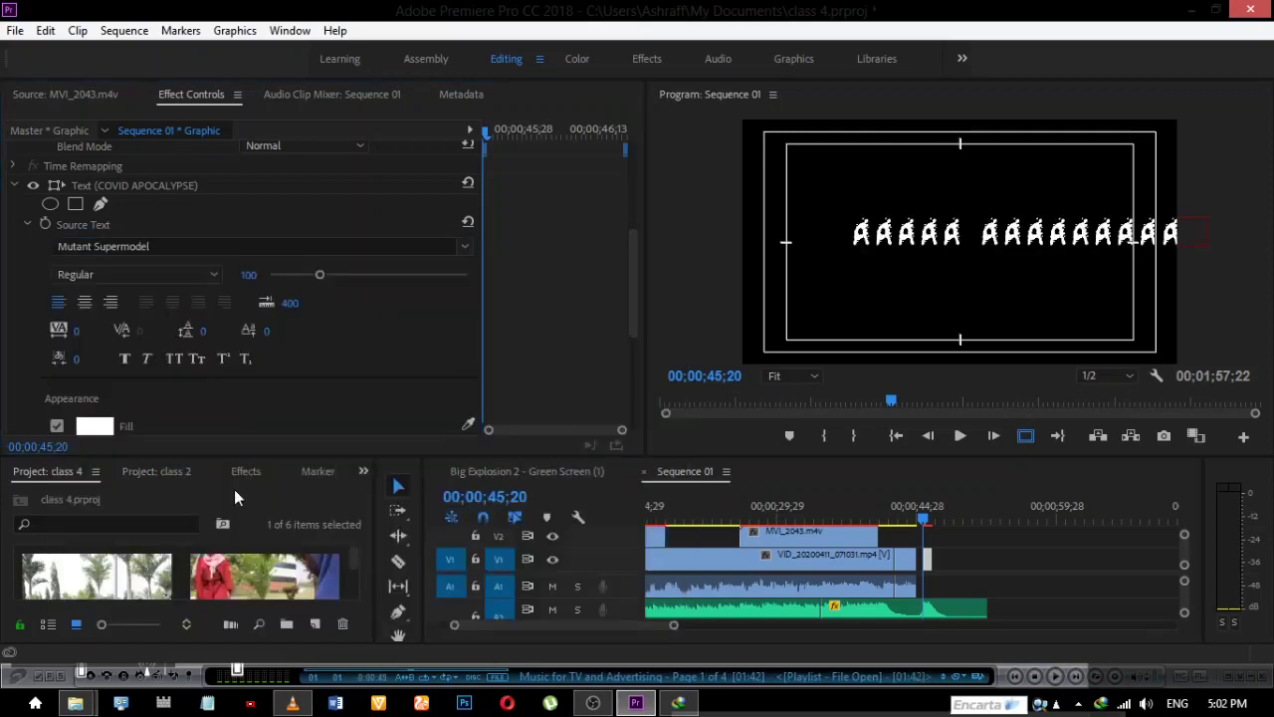
key(ctrl+z)
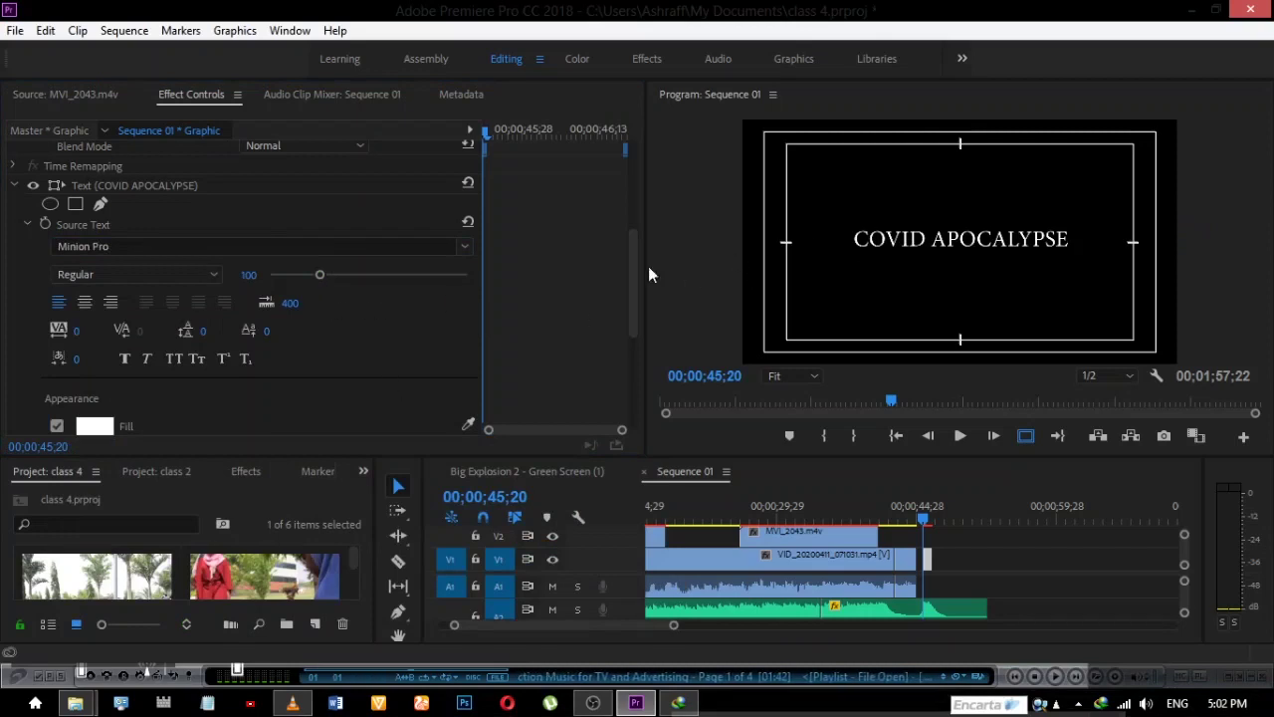
Enter the title text and select just the word APOCALYPSE
click(938, 238)
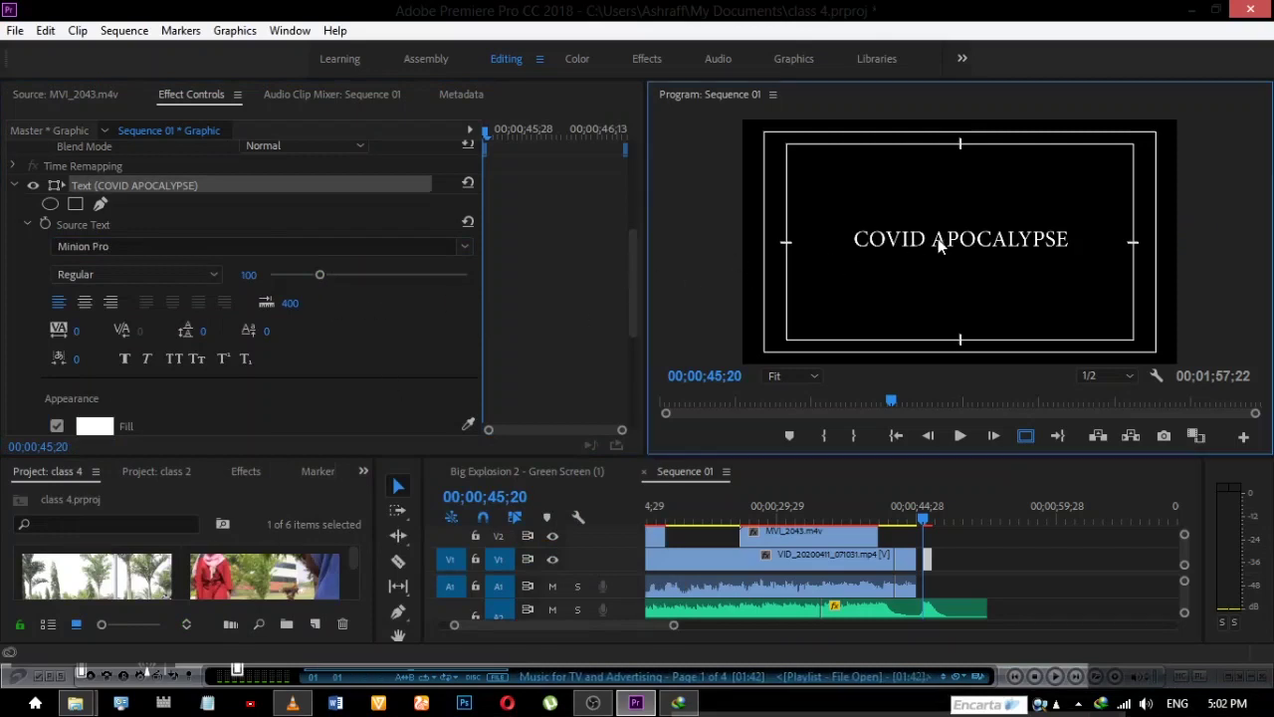
double_click(938, 238)
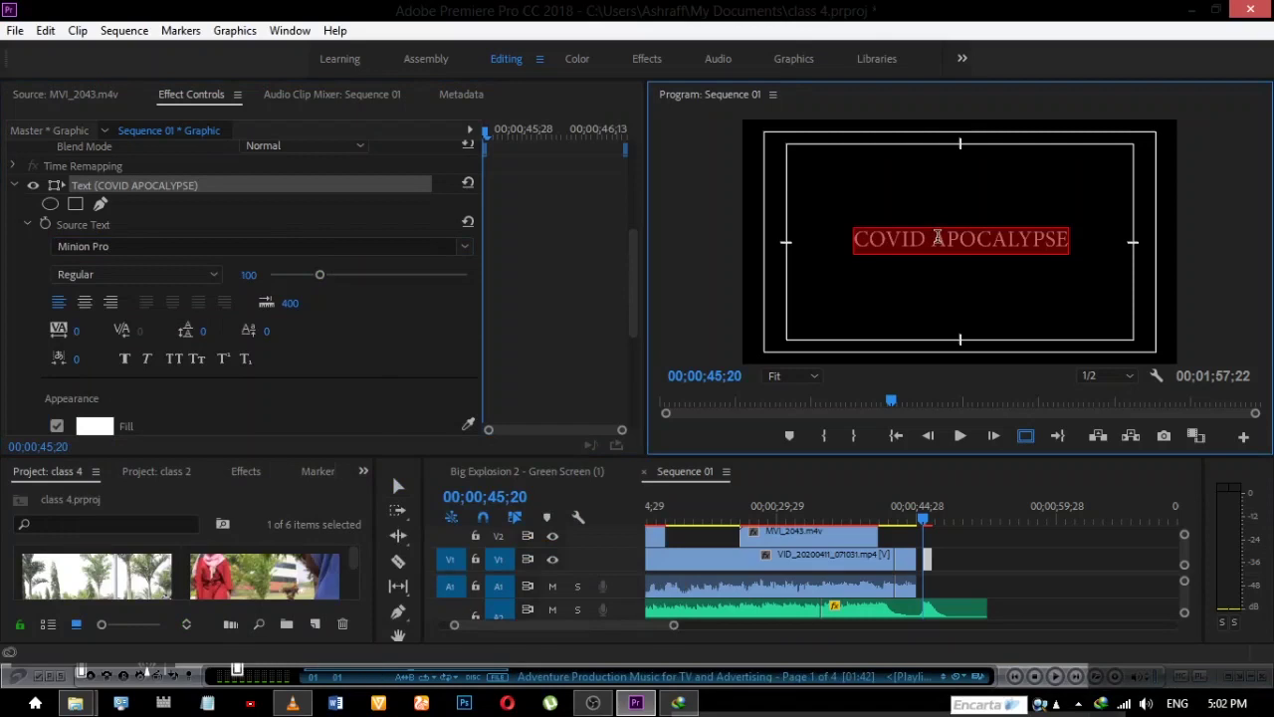
key(Escape)
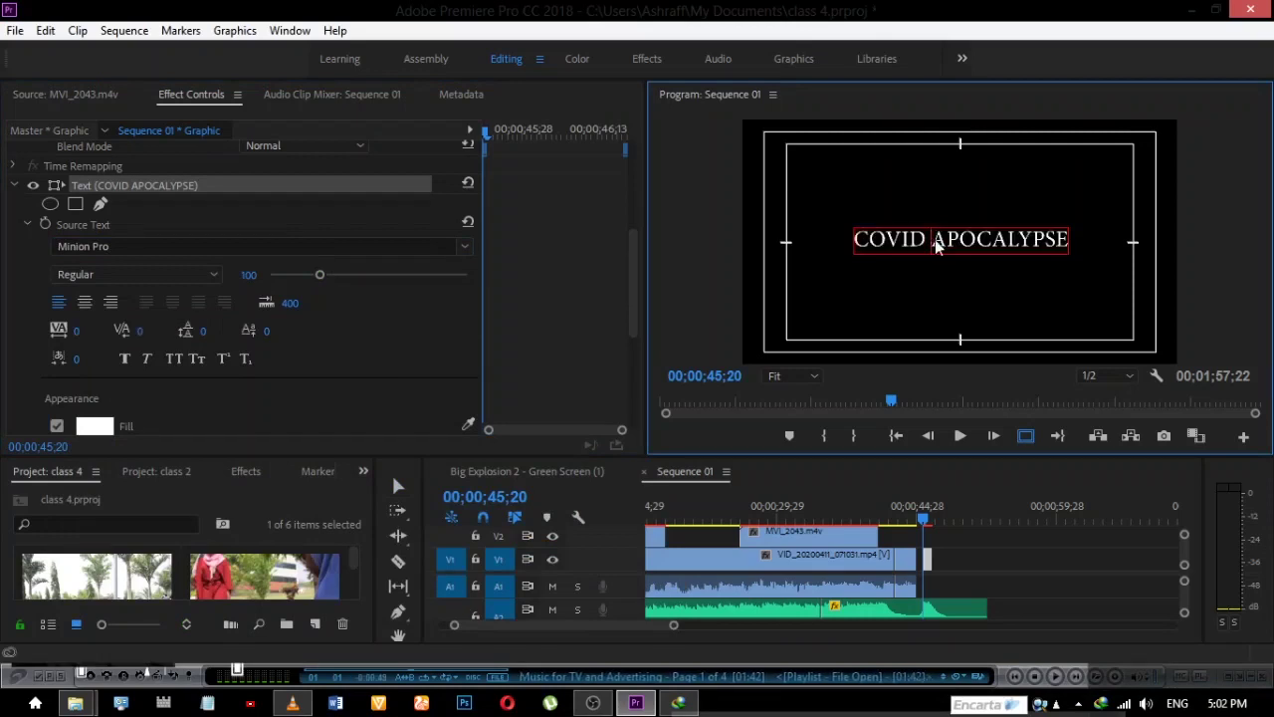
drag(936, 245, 1078, 255)
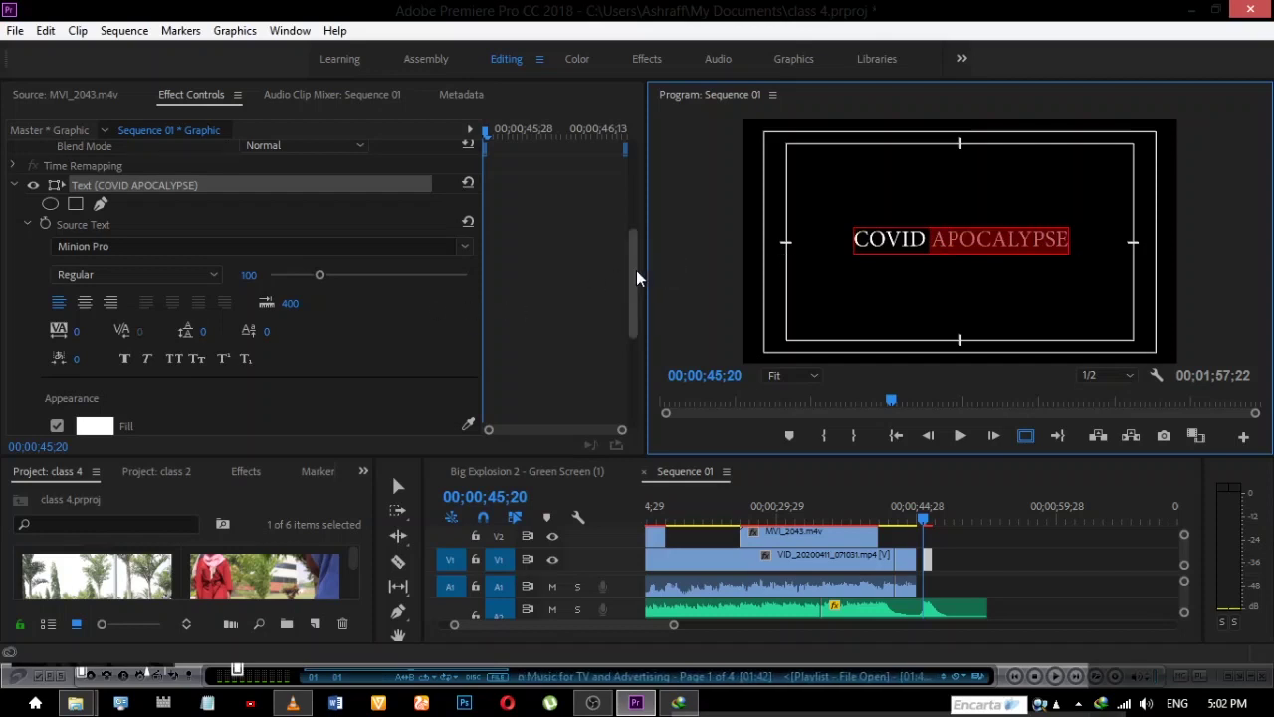
Make the timeline taller and scroll Effect Controls down to Appearance
drag(634, 276, 634, 315)
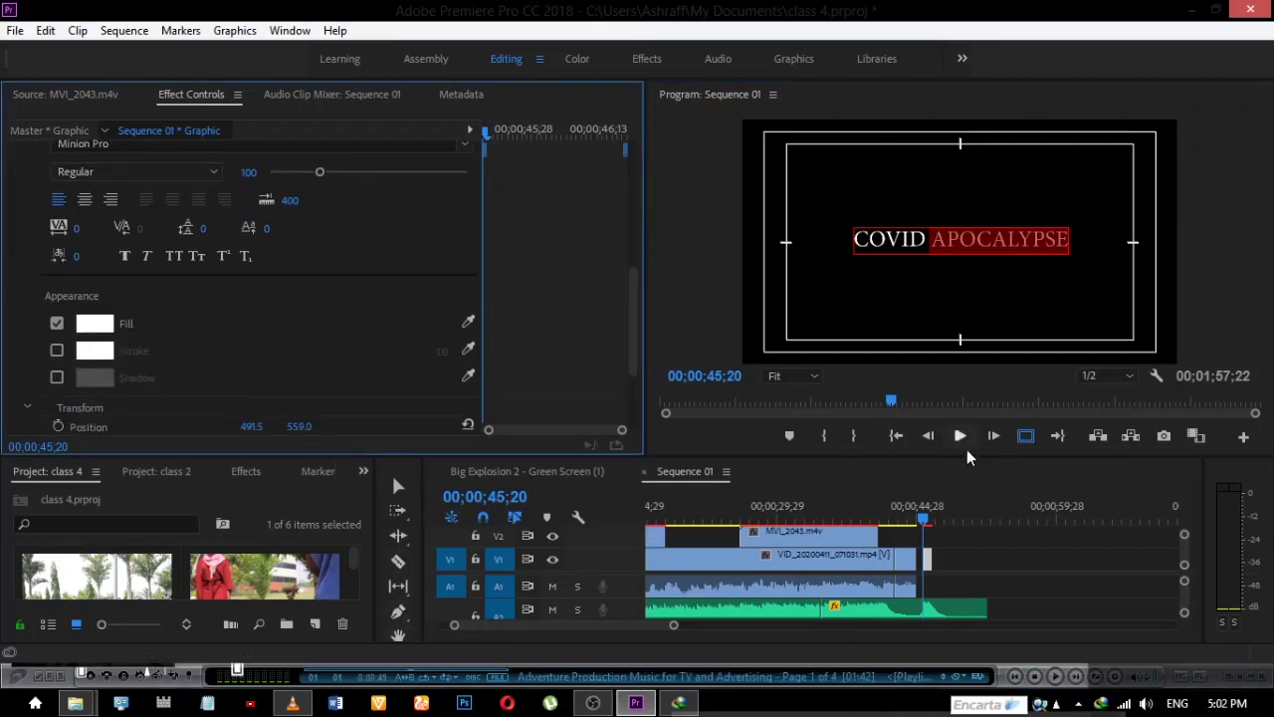
drag(966, 456, 954, 422)
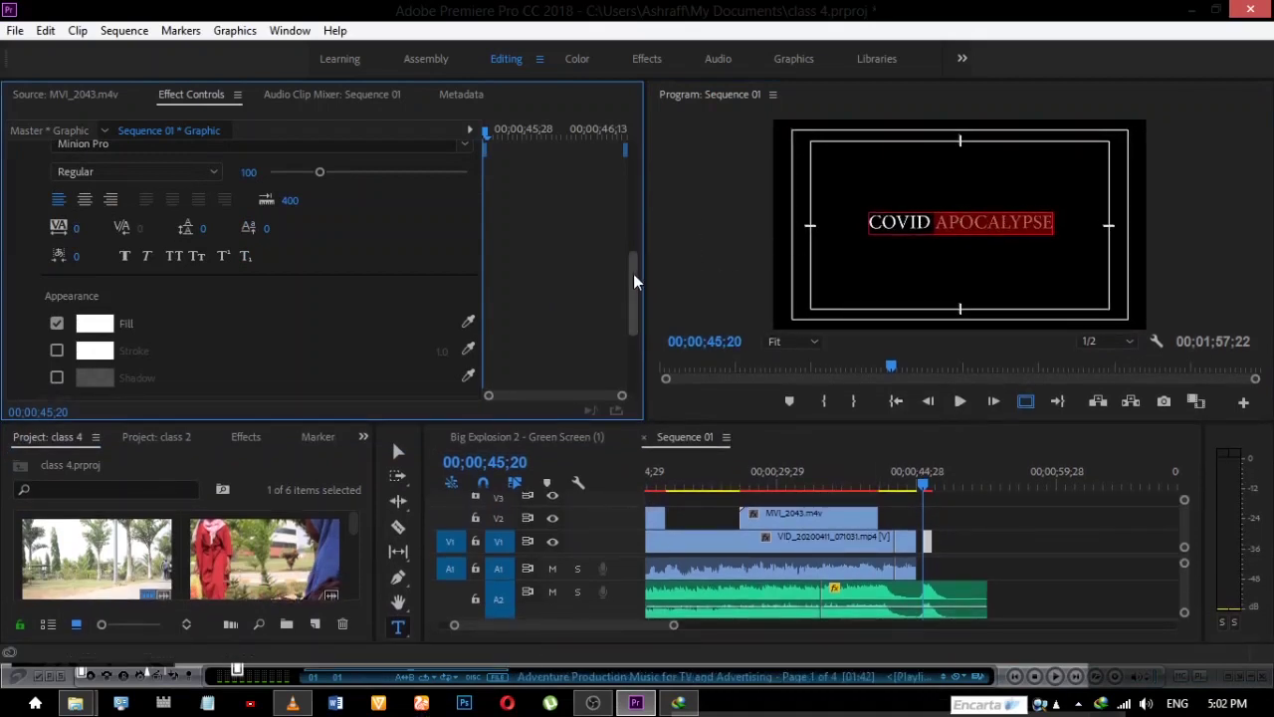
scroll(635, 281, down, 3)
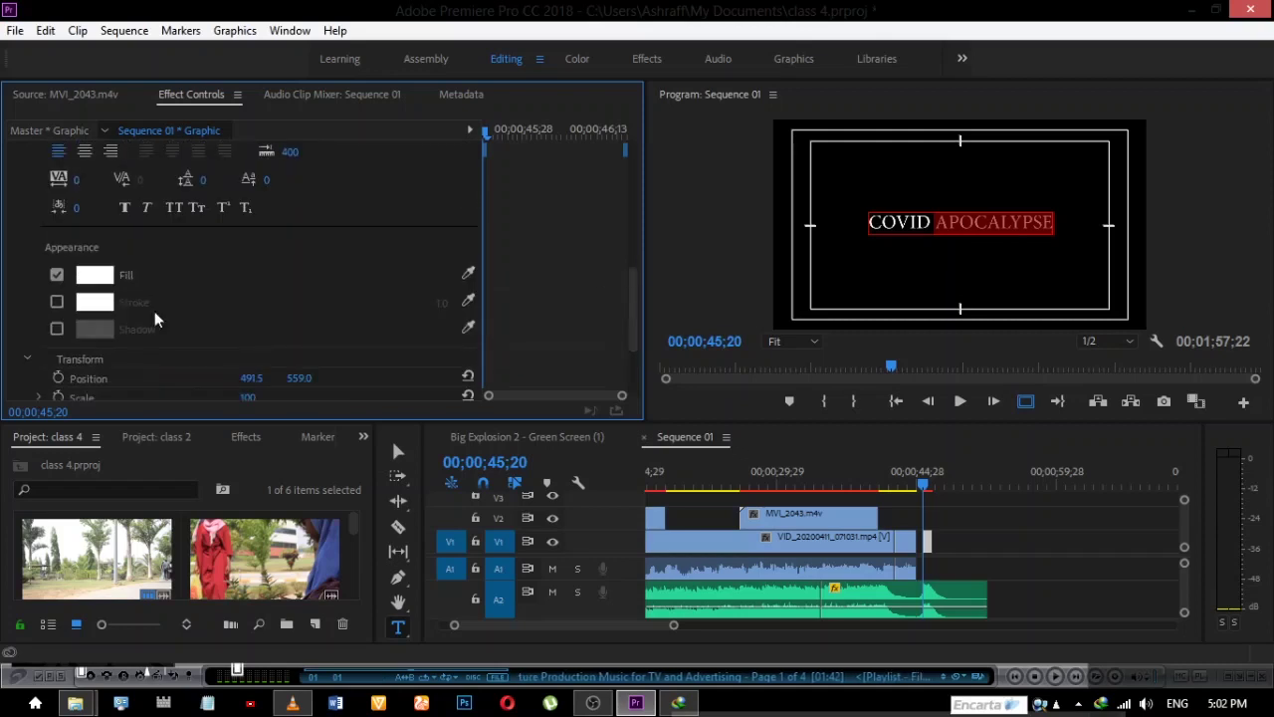
Give the word APOCALYPSE a red fill (FB0C0C), leaving COVID white
click(90, 286)
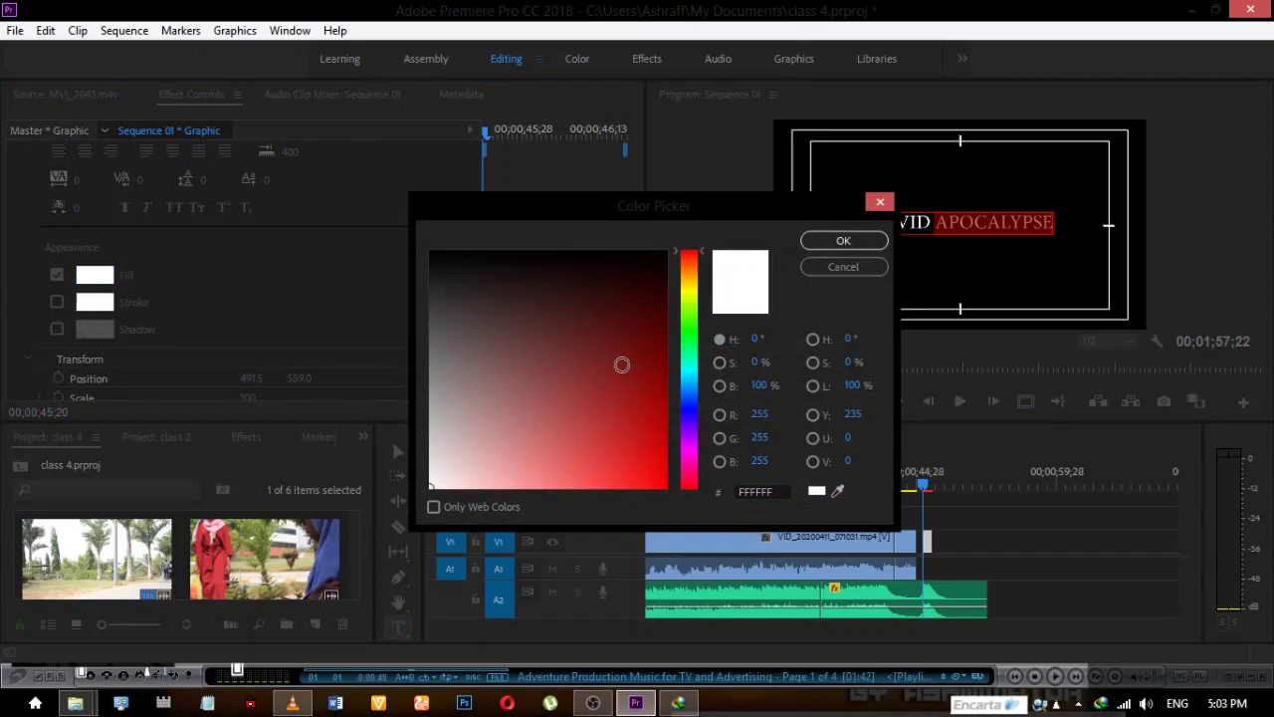
mouse_move(621, 364)
mouse_down()
mouse_move(677, 507)
mouse_move(635, 526)
mouse_move(620, 512)
mouse_move(648, 481)
mouse_up()
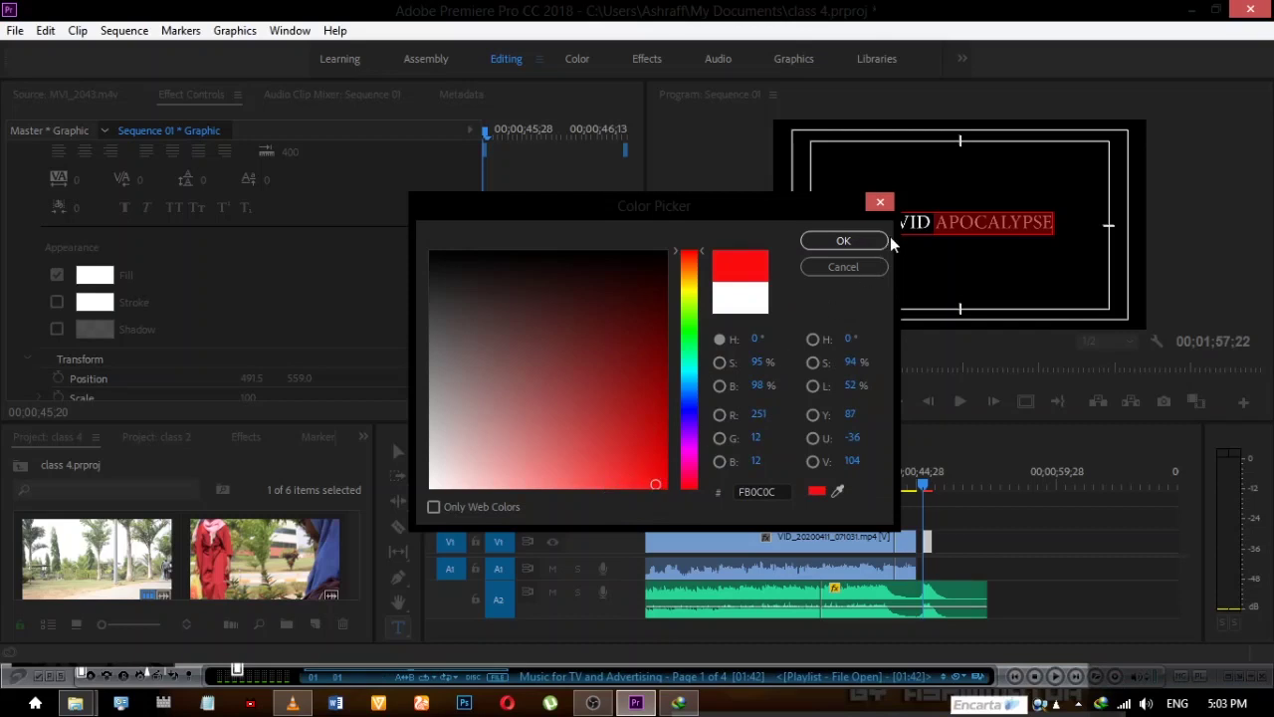
click(843, 241)
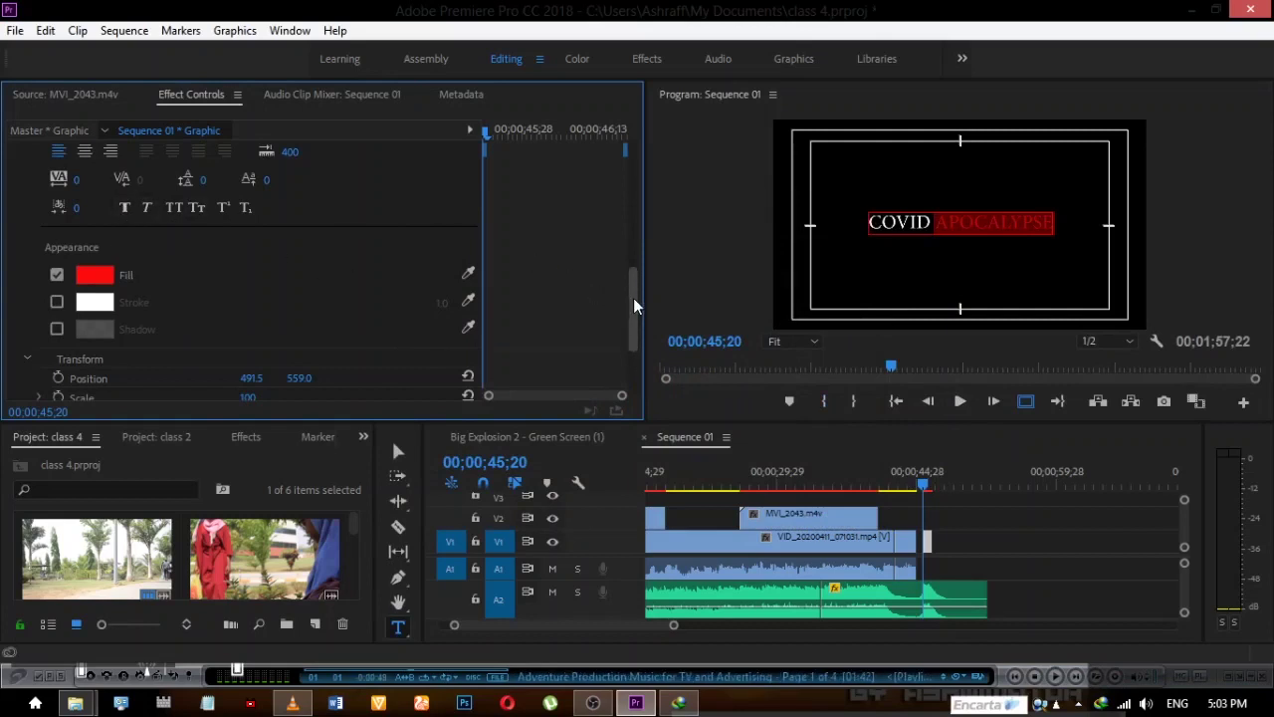
mouse_move(631, 296)
mouse_down()
mouse_move(631, 259)
mouse_move(631, 273)
mouse_up()
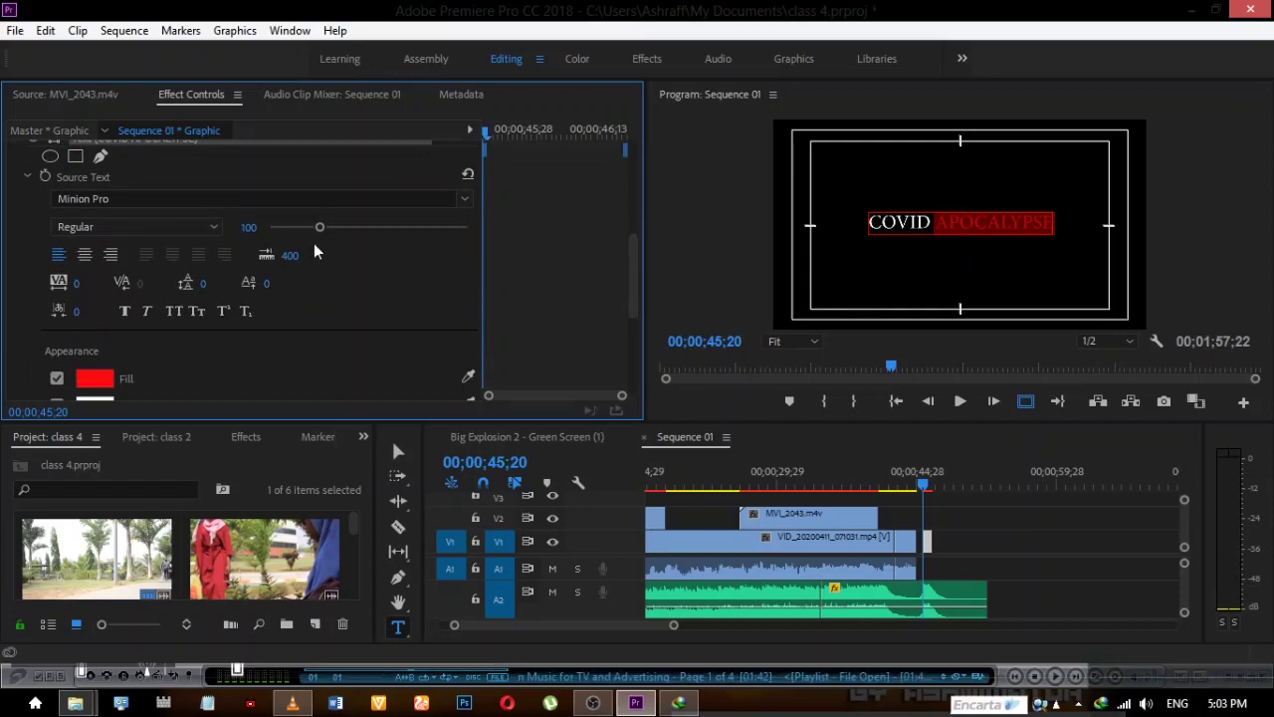
Change APOCALYPSE's font style to Bold, after briefly trying Bold Cond
click(209, 231)
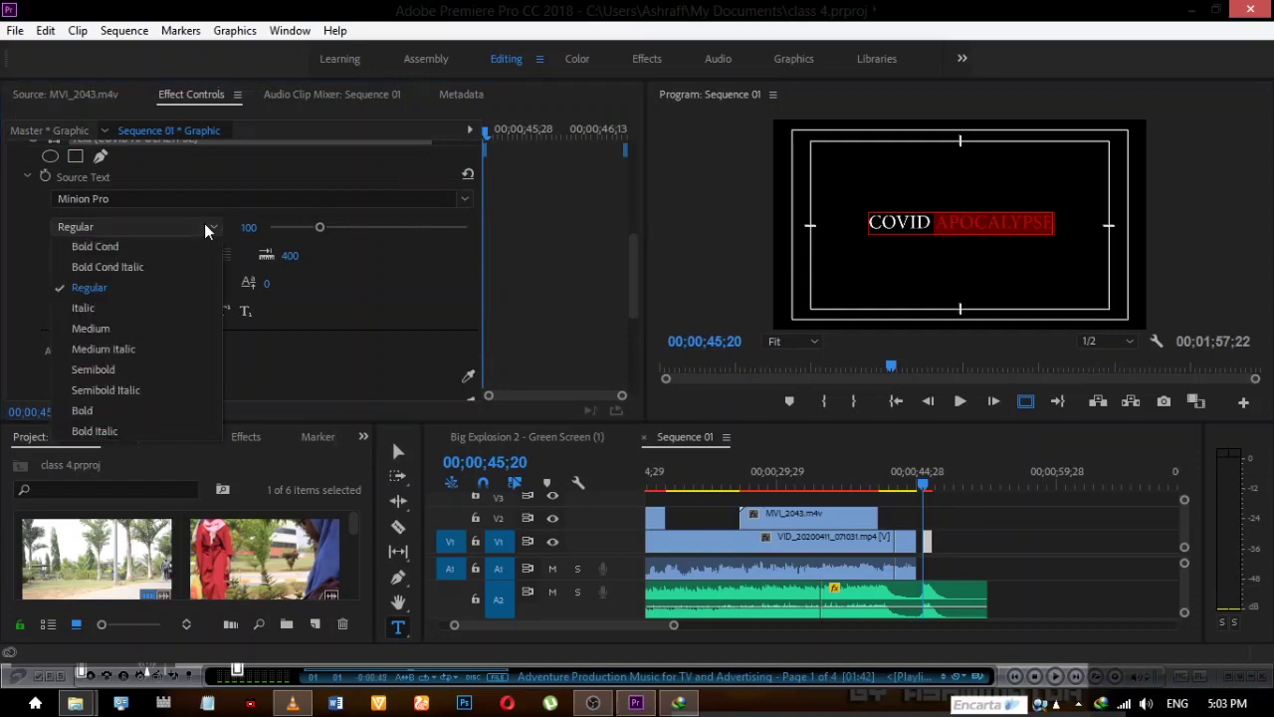
click(163, 249)
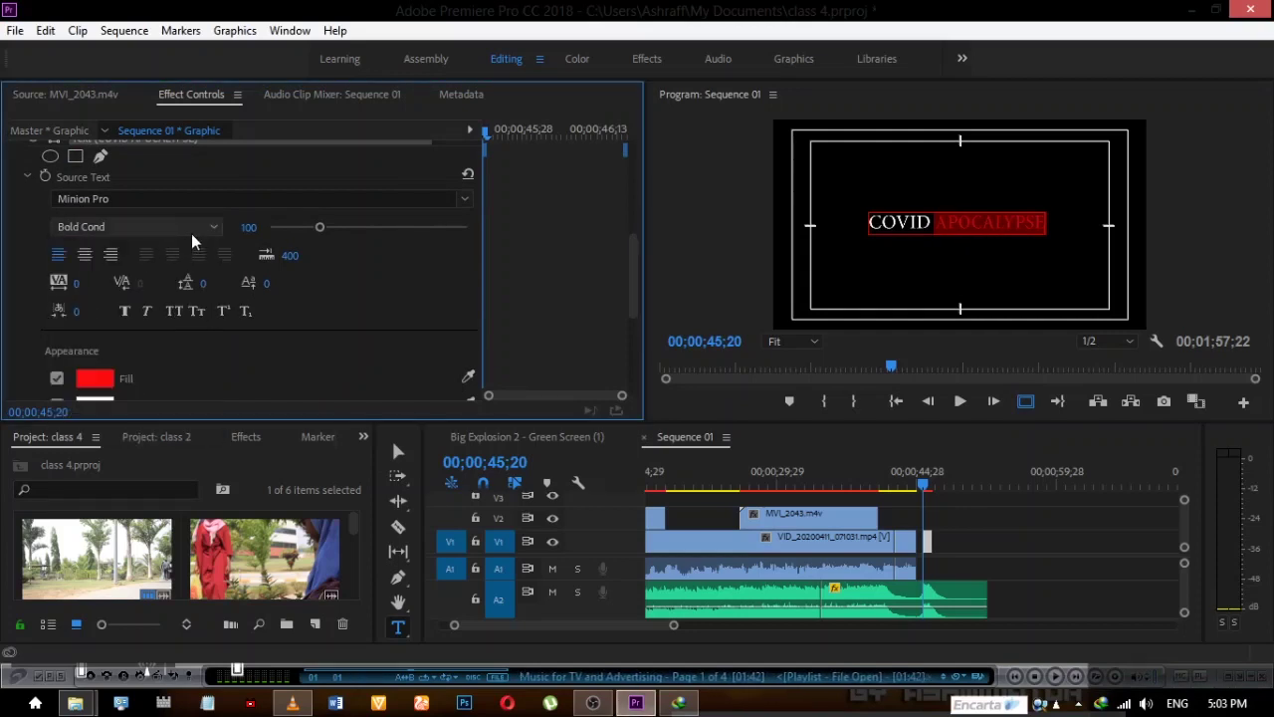
click(198, 232)
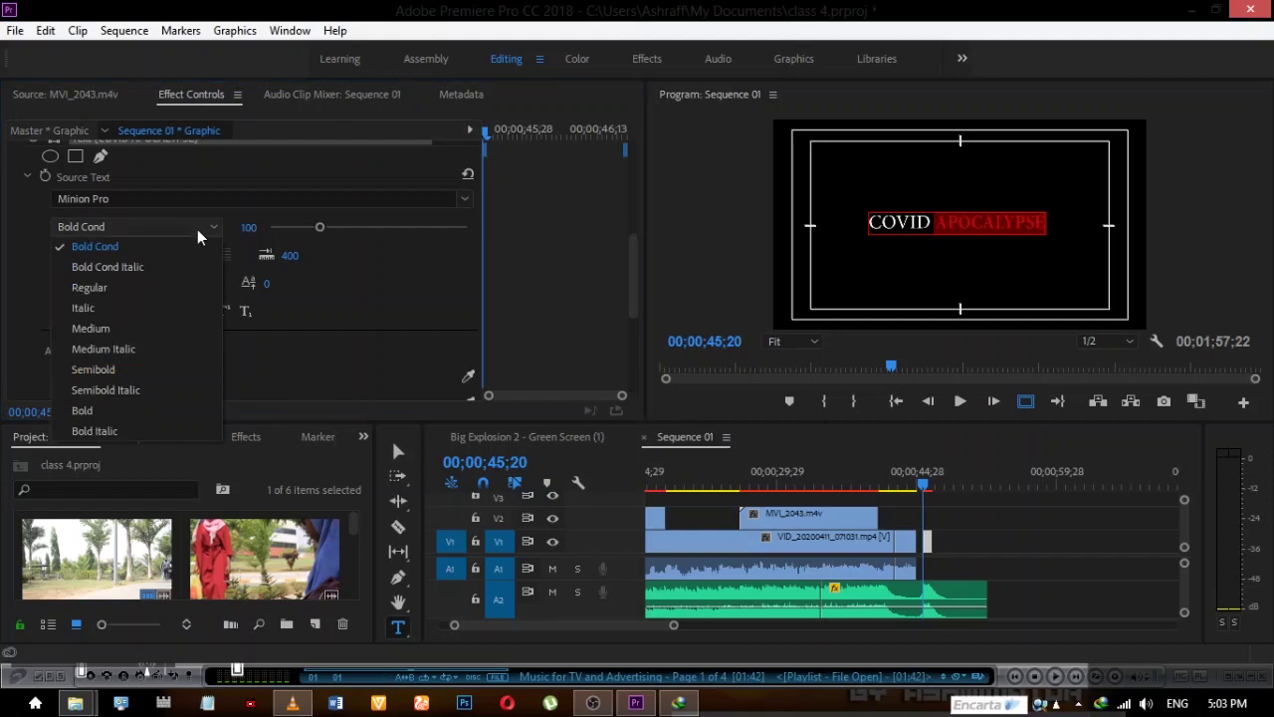
click(166, 418)
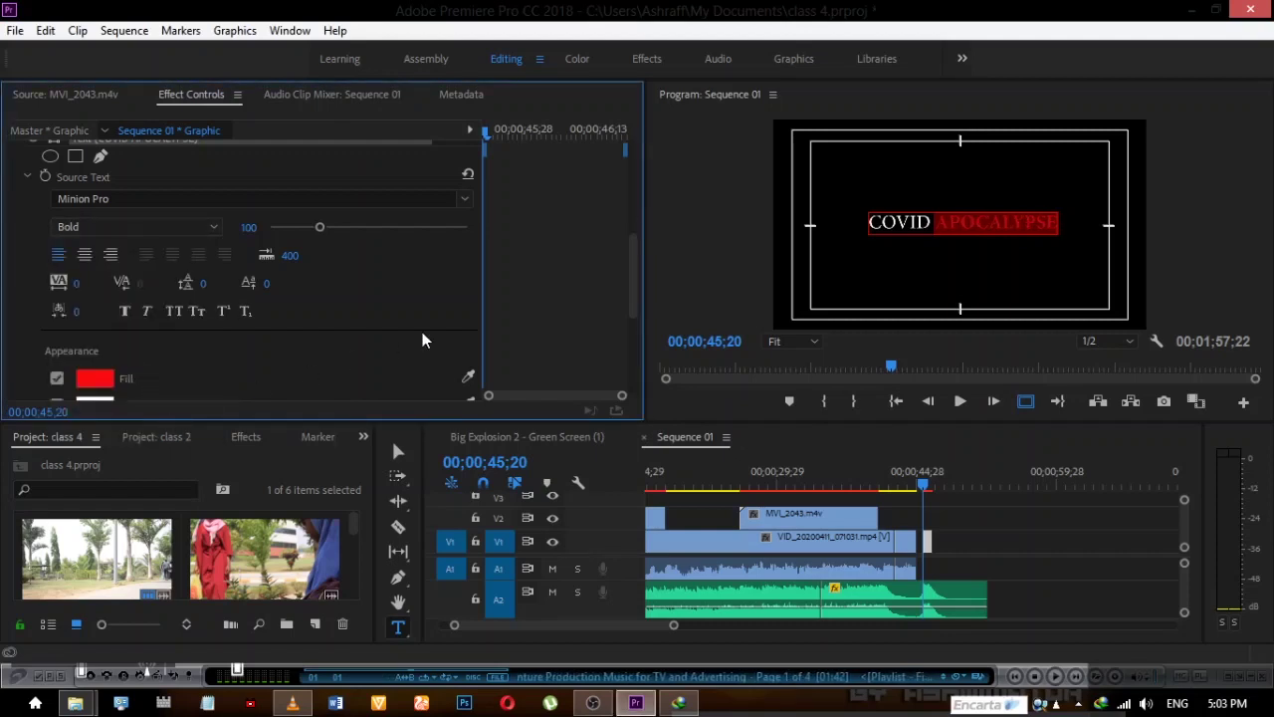
Finish editing the title text and deselect the title graphic with the Selection tool
click(933, 221)
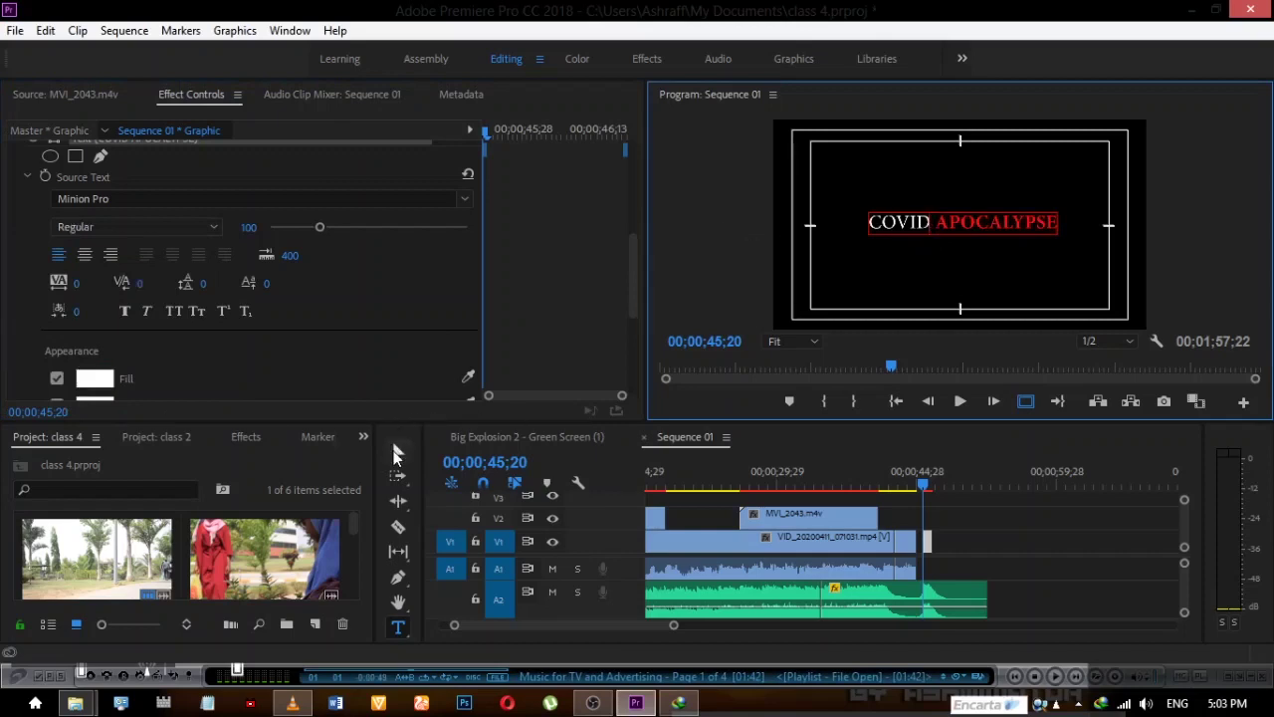
click(398, 451)
click(903, 247)
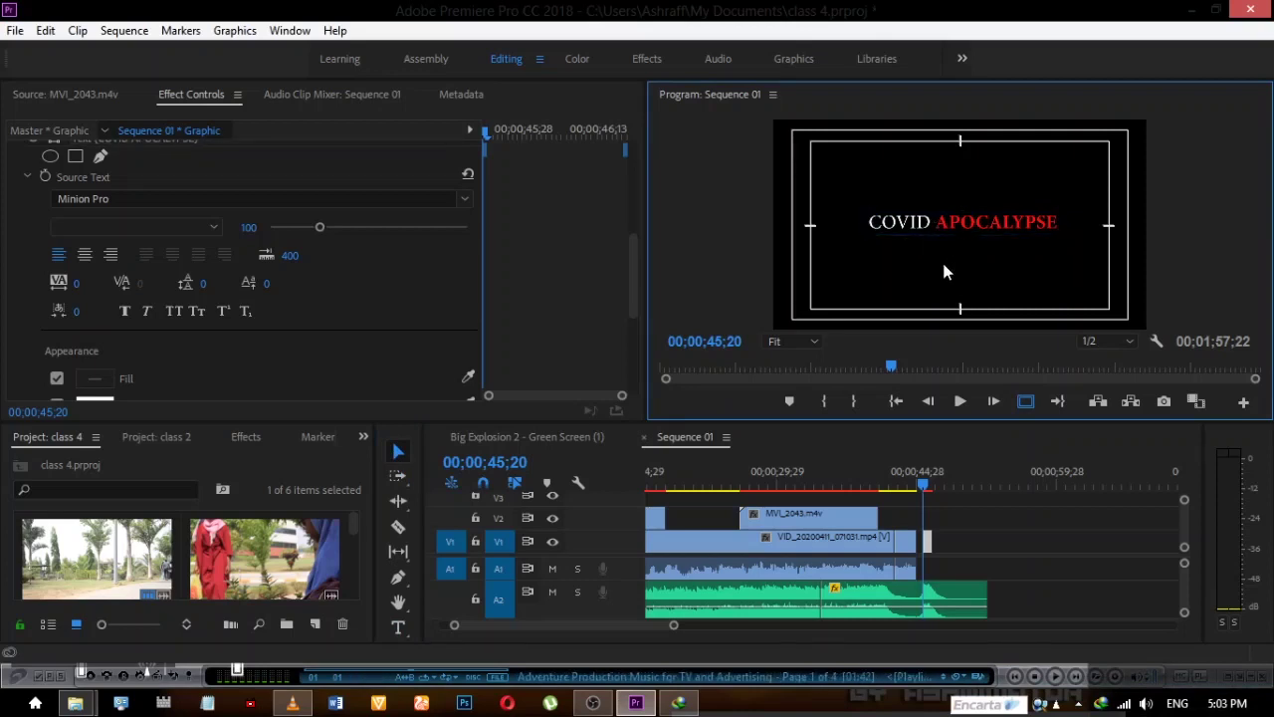
Extend the COVID APOCALYPSE title clip's start back toward the video clip and bring up the Effects panel
click(922, 487)
key(=)
key(=)
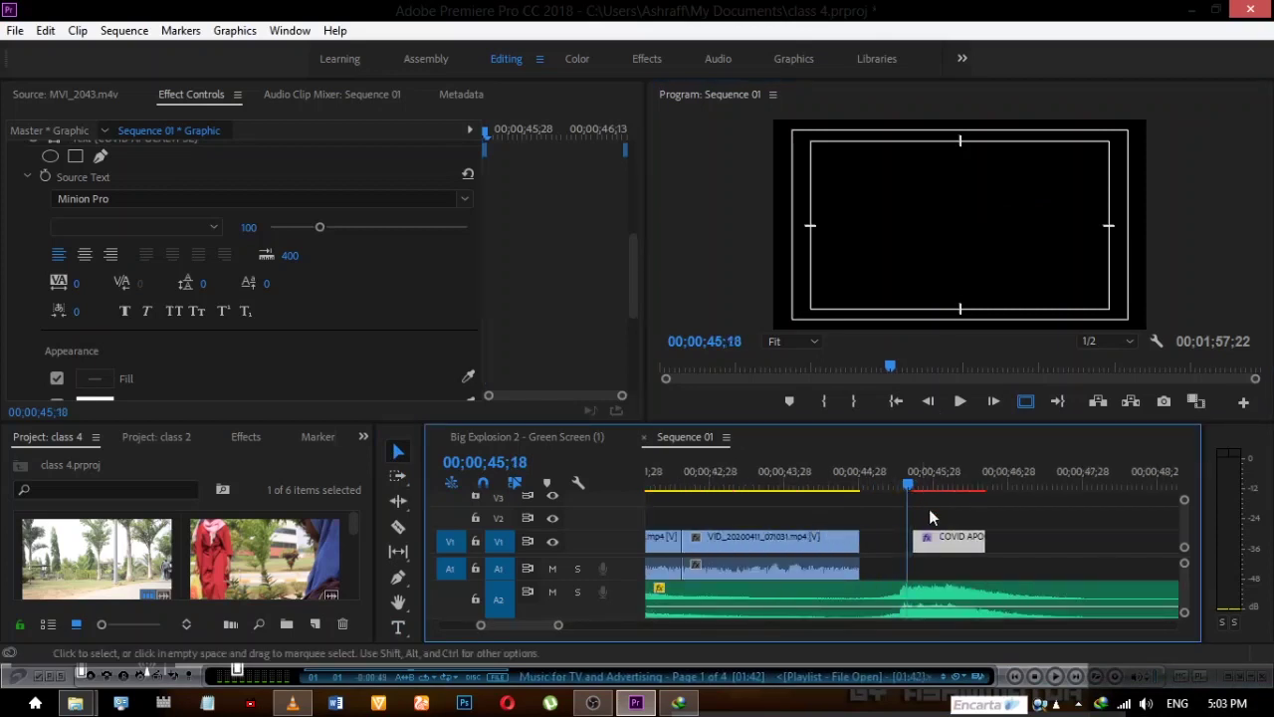
mouse_move(918, 541)
mouse_down()
mouse_move(860, 541)
mouse_move(937, 545)
mouse_up()
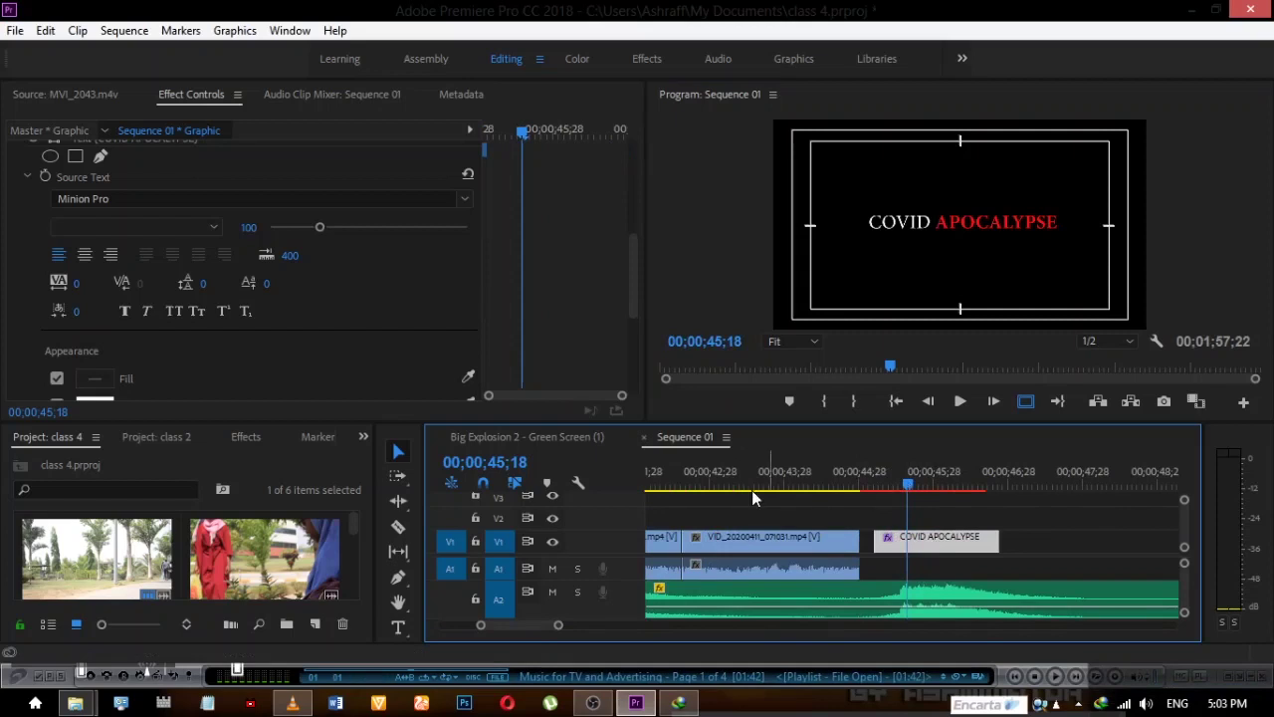
click(240, 438)
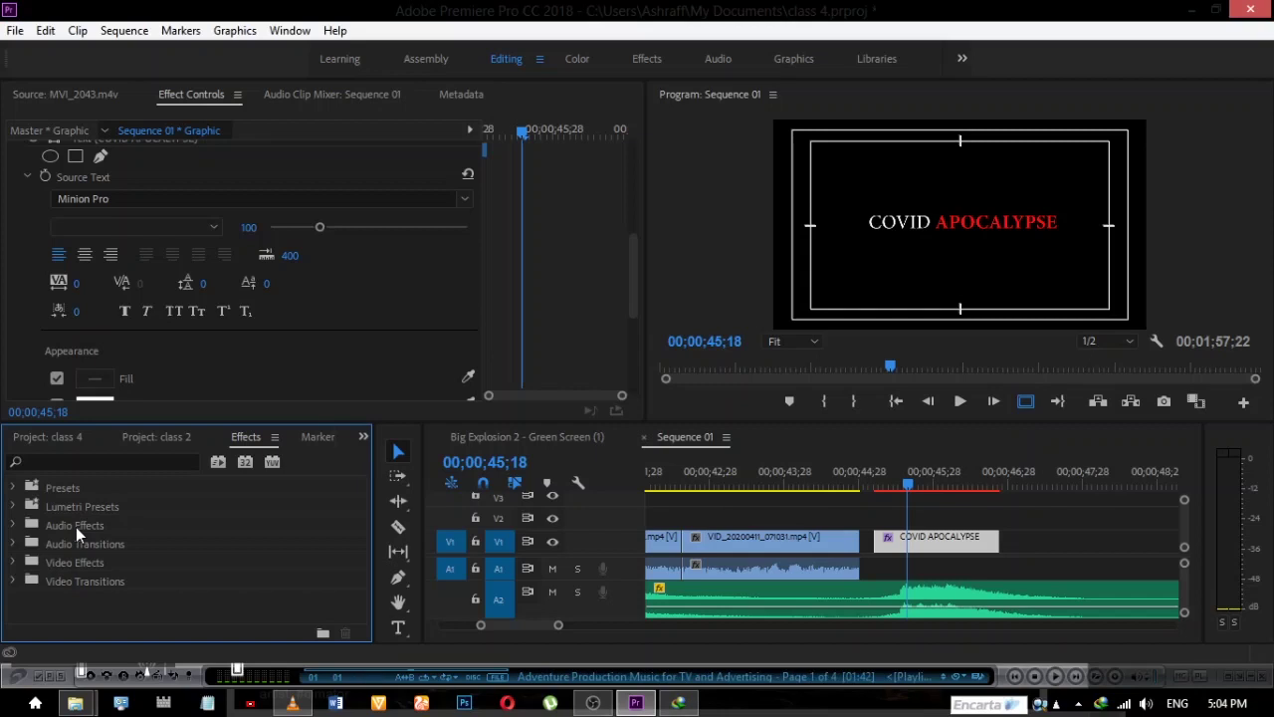
click(14, 545)
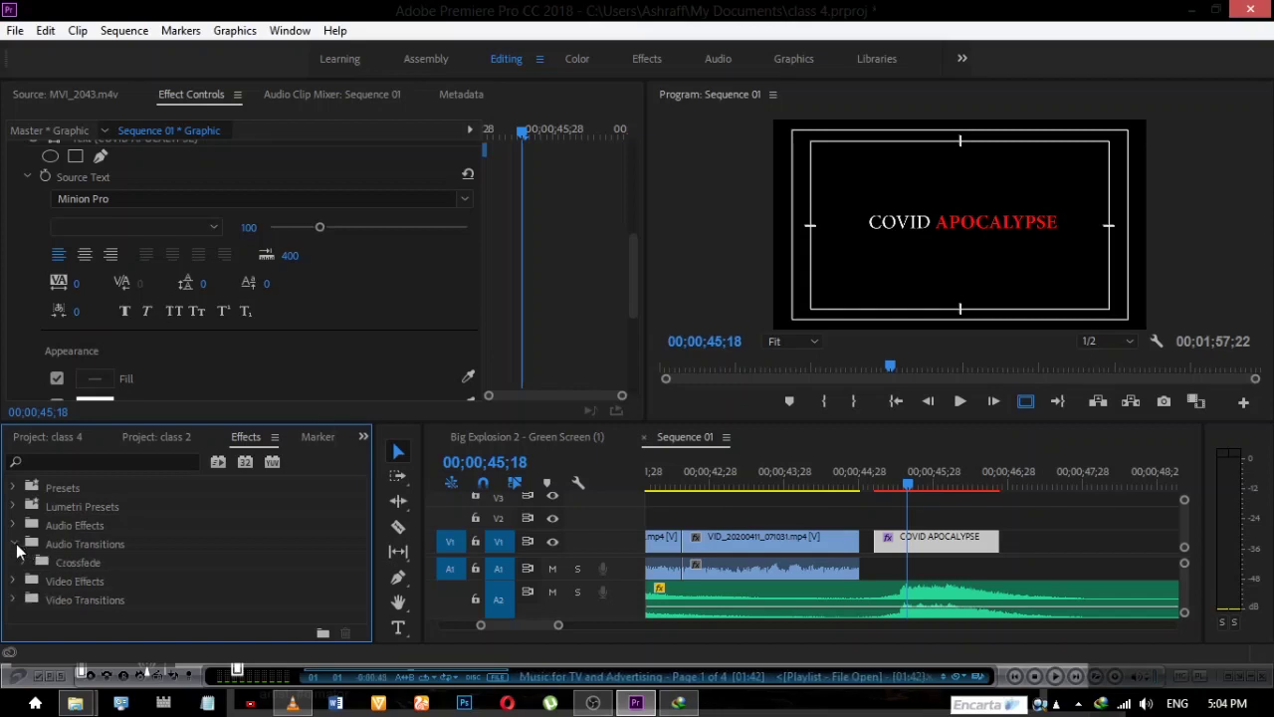
click(25, 564)
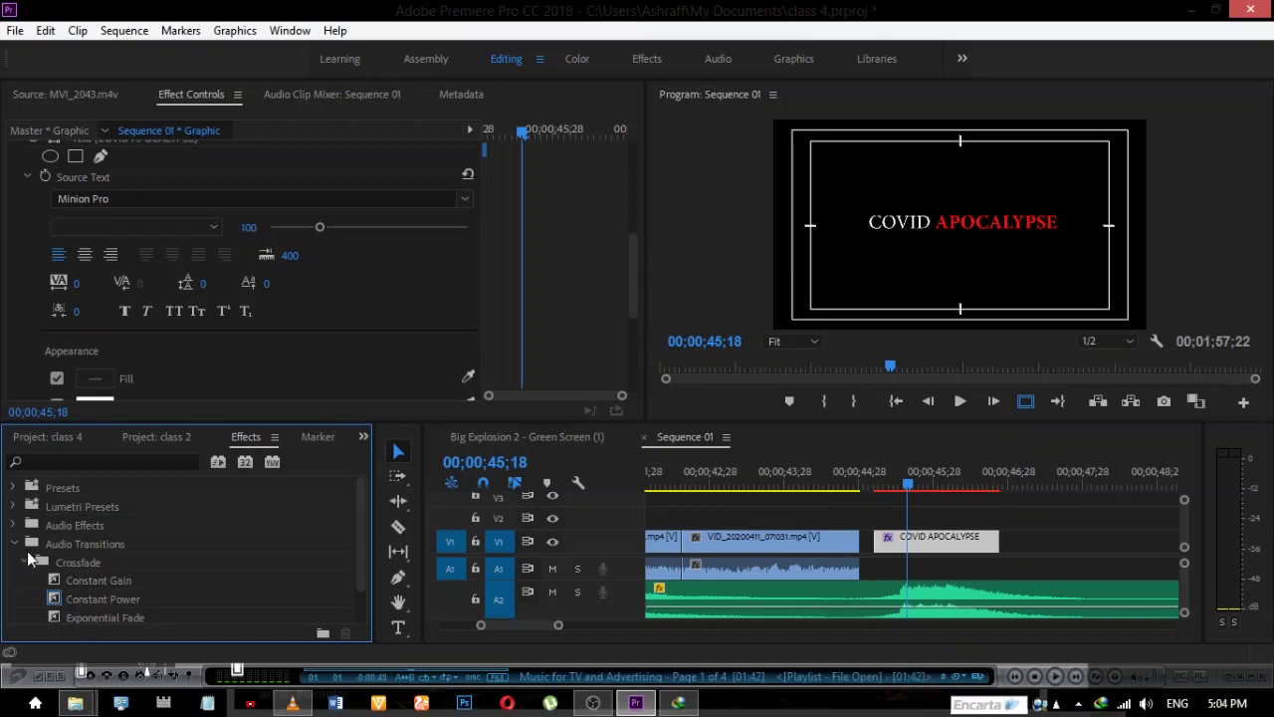
click(24, 560)
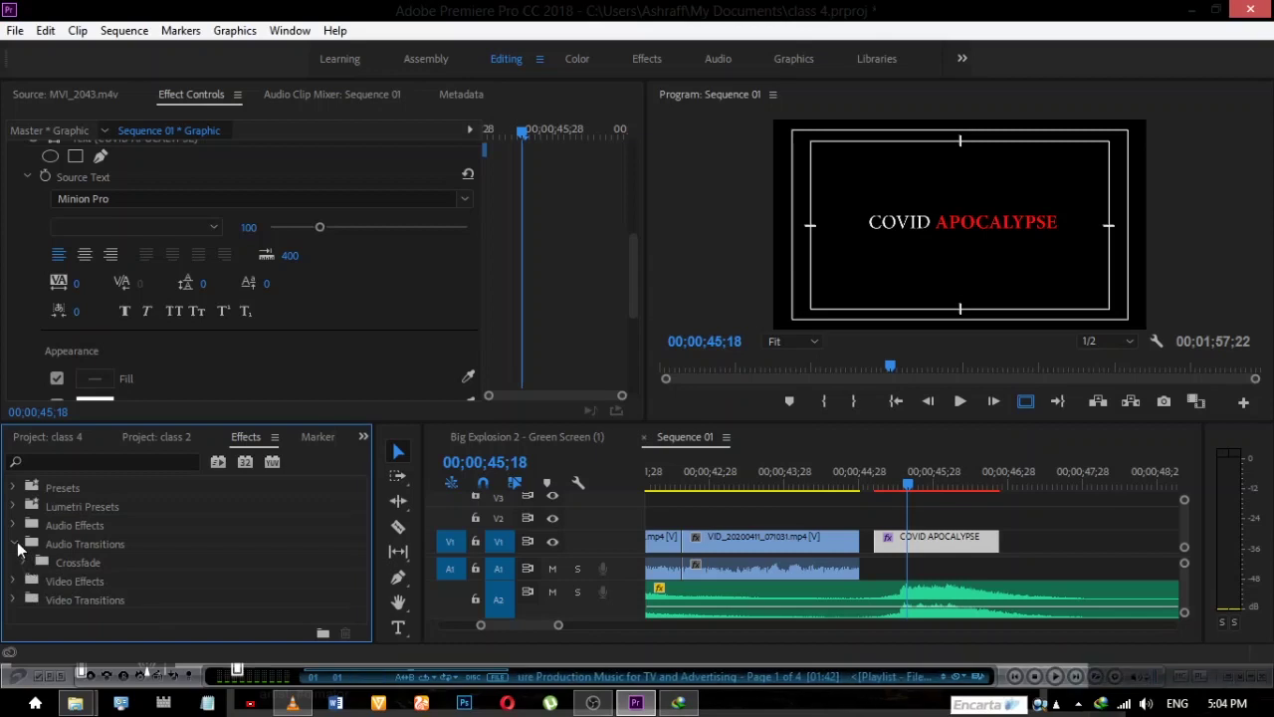
click(17, 545)
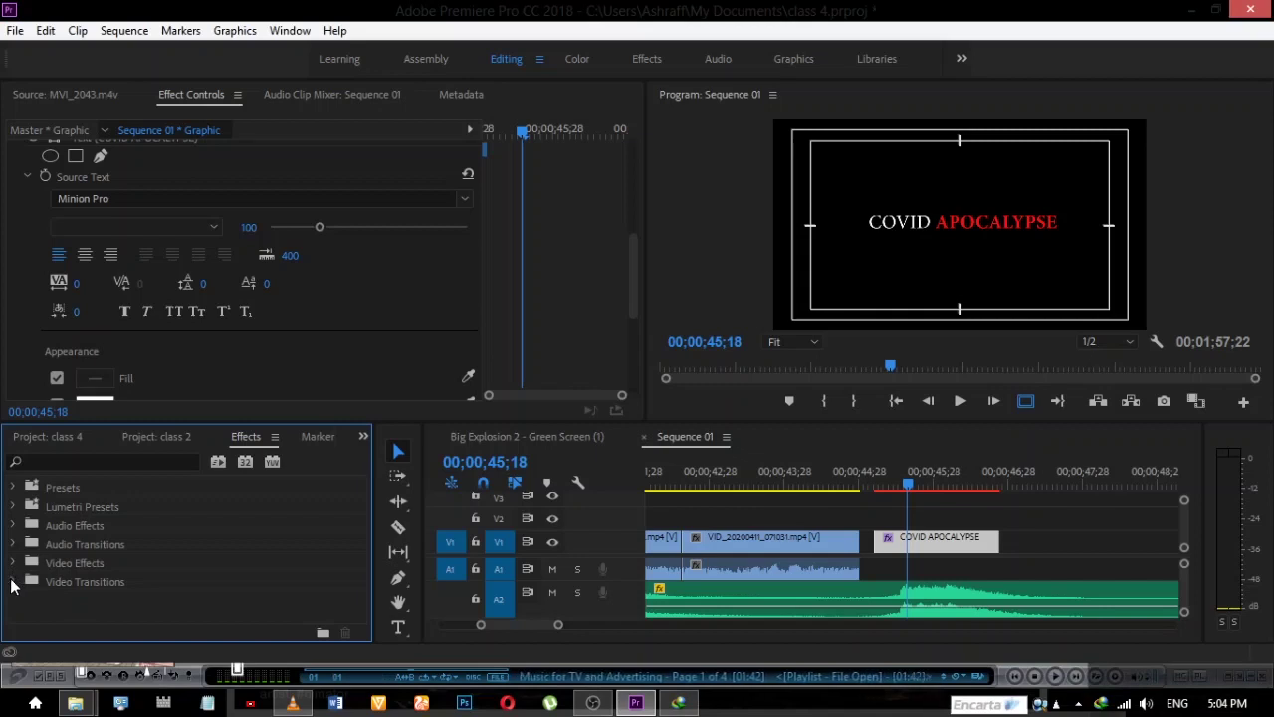
Expand Video Transitions and look through the 3D Motion and Dissolve groups
click(13, 582)
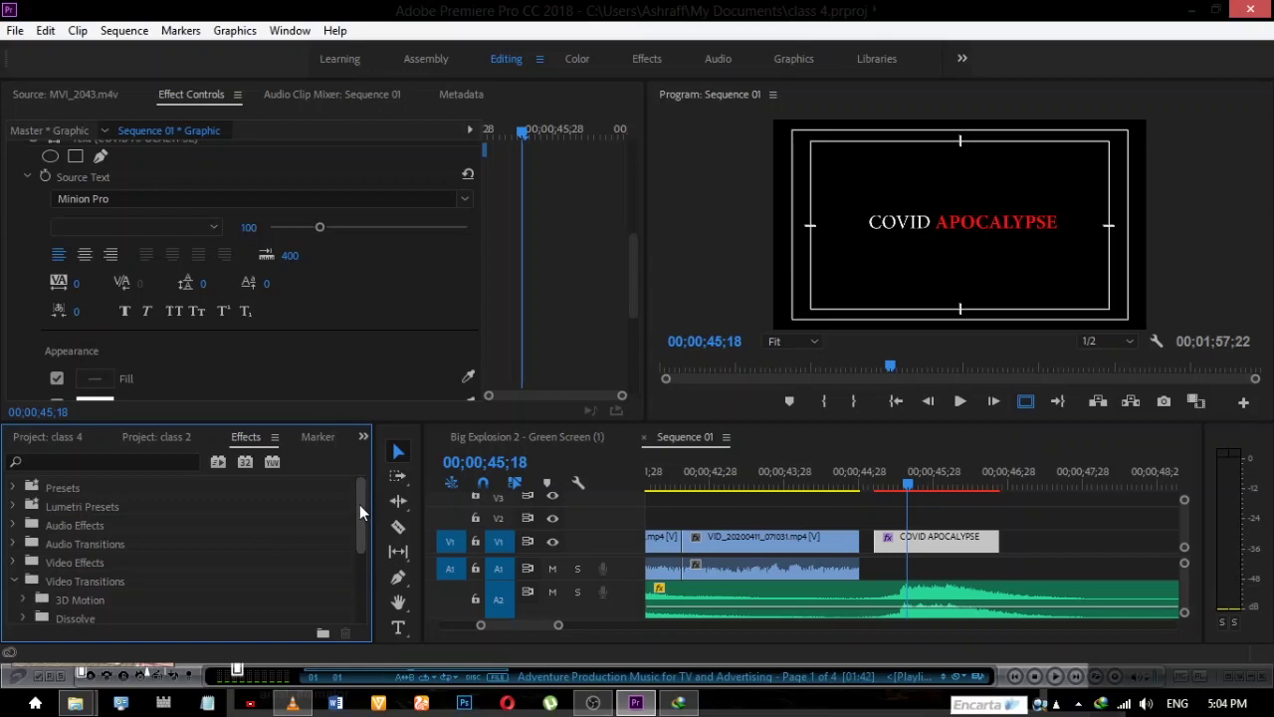
drag(360, 504, 343, 557)
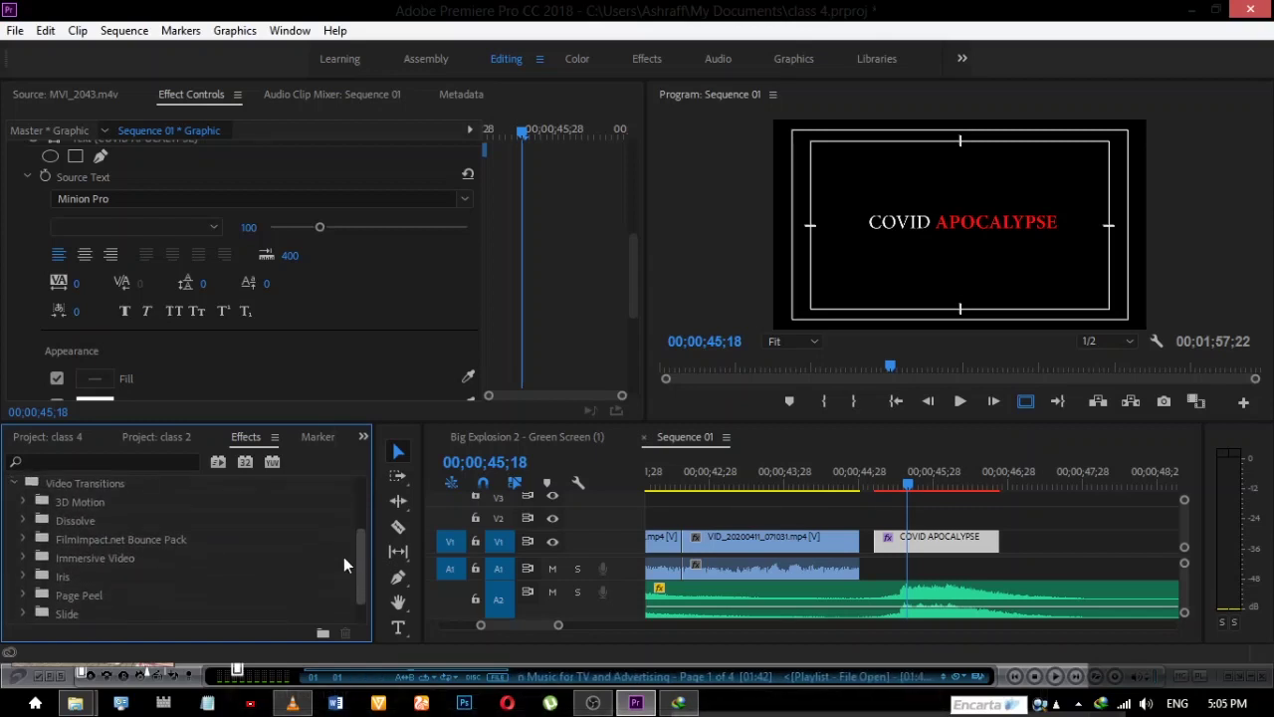
click(25, 502)
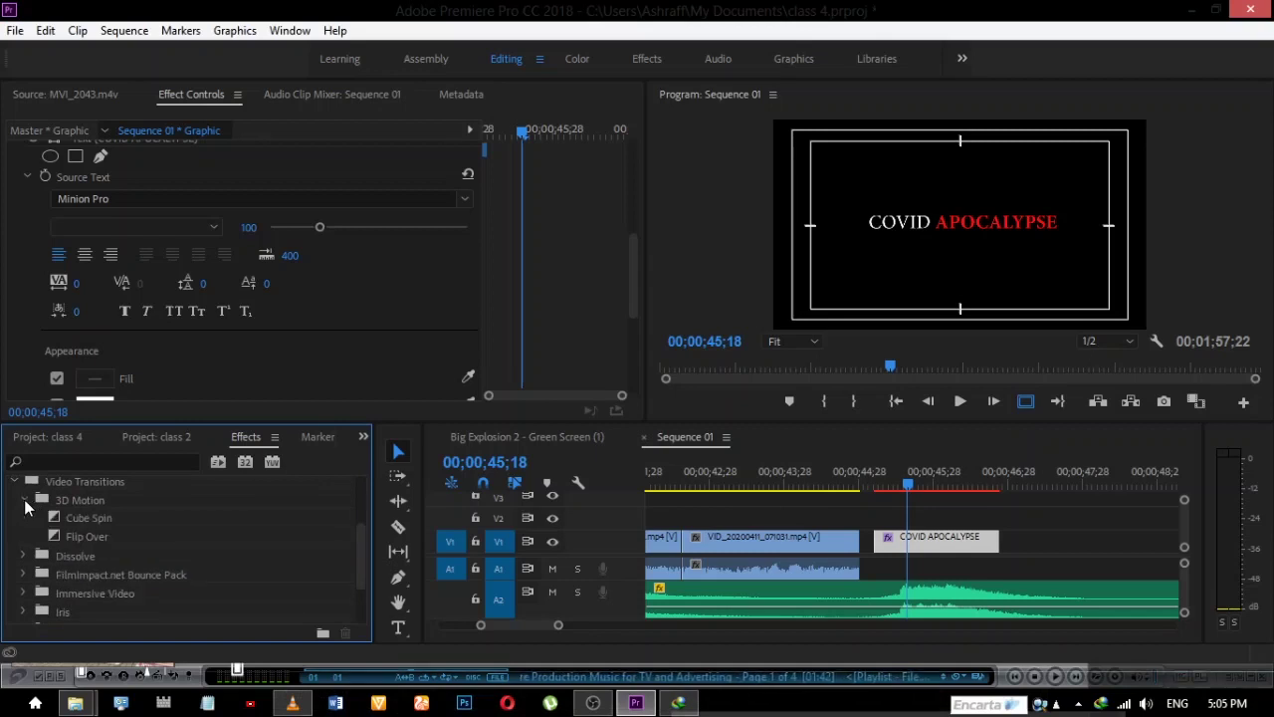
click(25, 502)
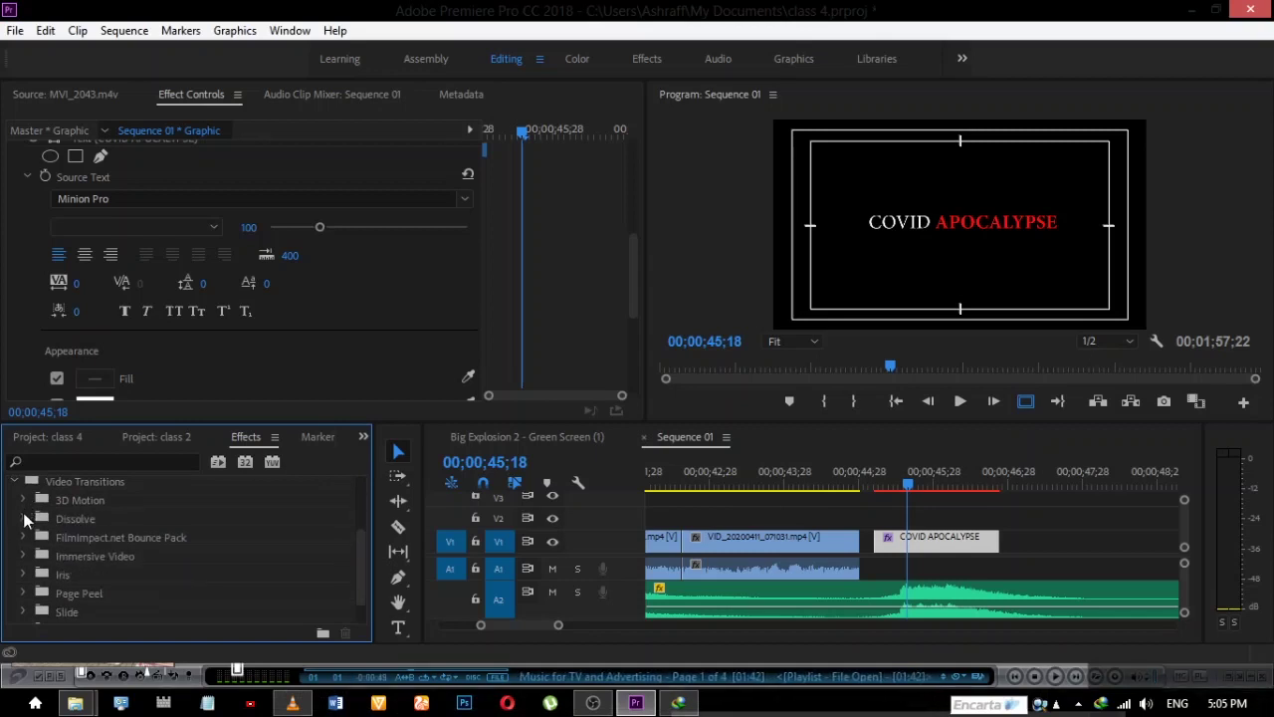
click(24, 519)
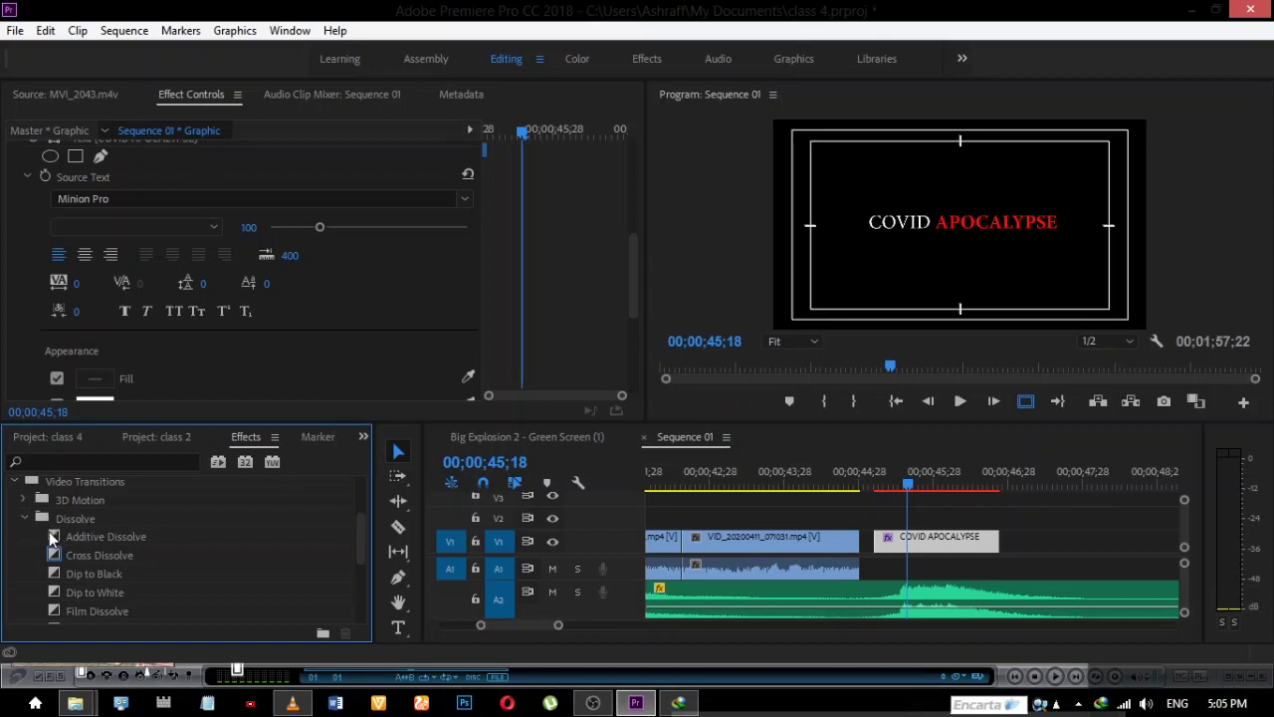
click(23, 519)
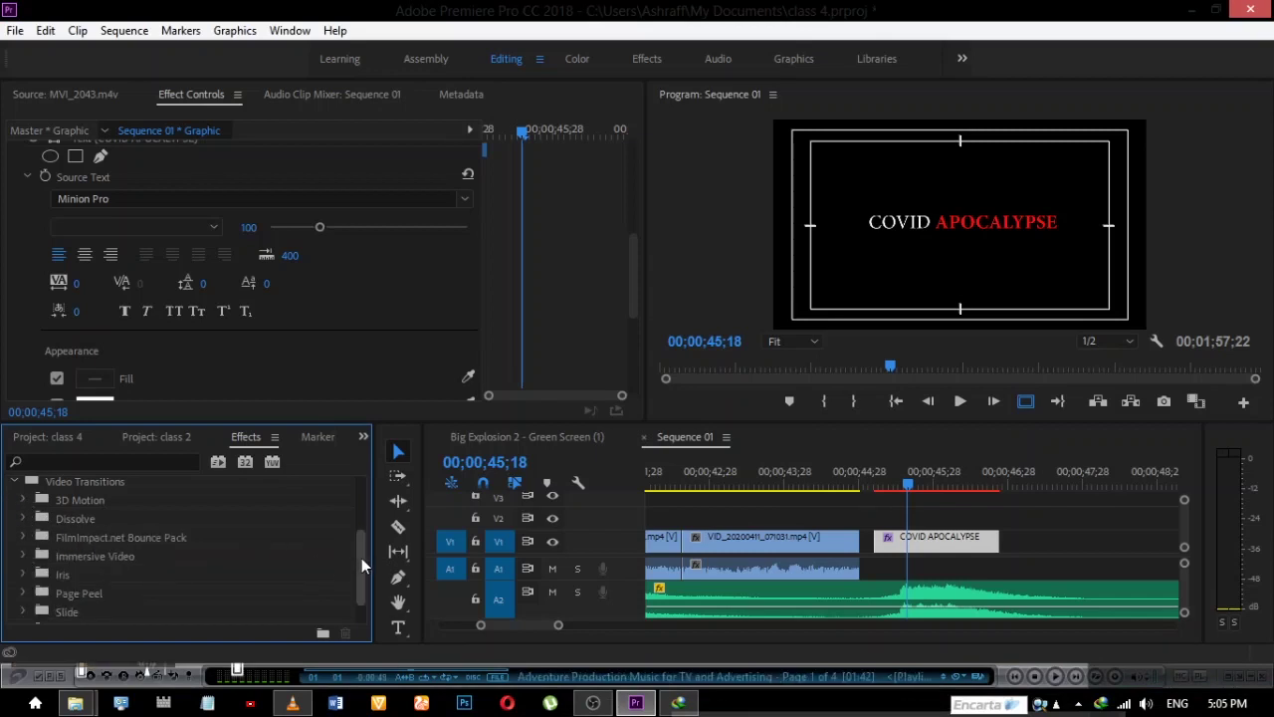
Open the Zoom group and carry Cross Zoom toward the timeline
scroll(361, 557, down, 2)
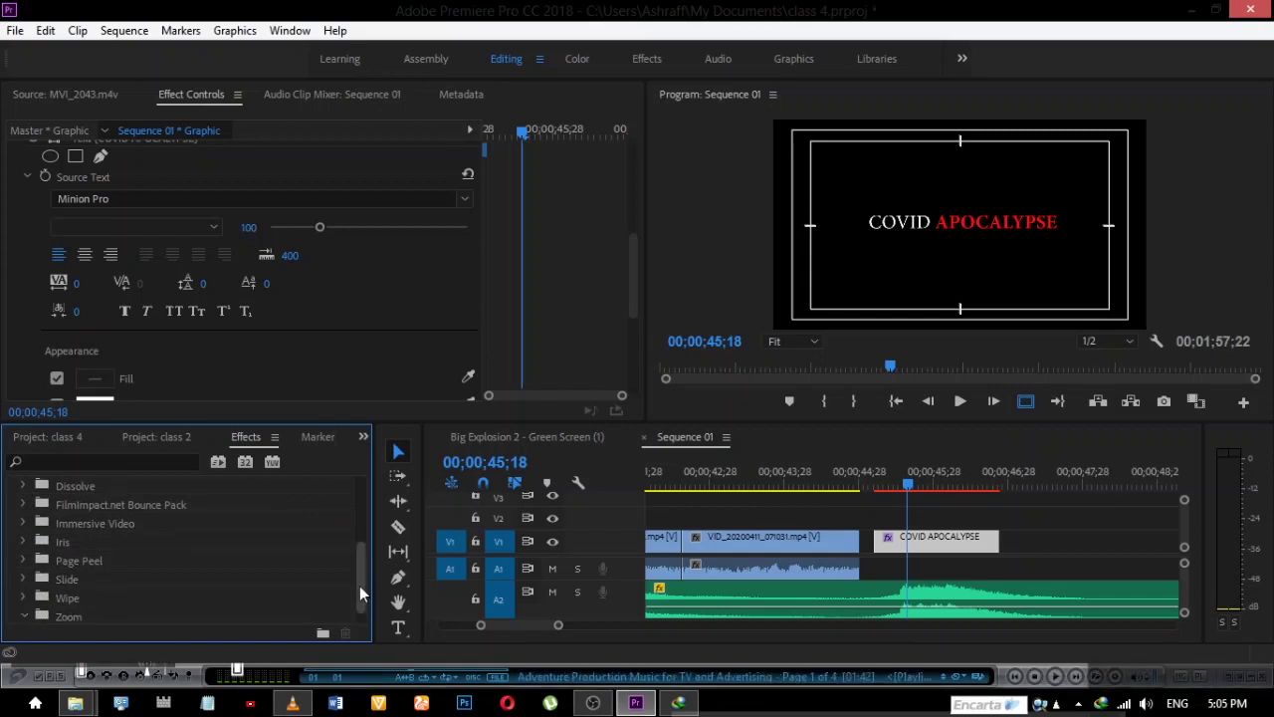
drag(359, 585, 363, 619)
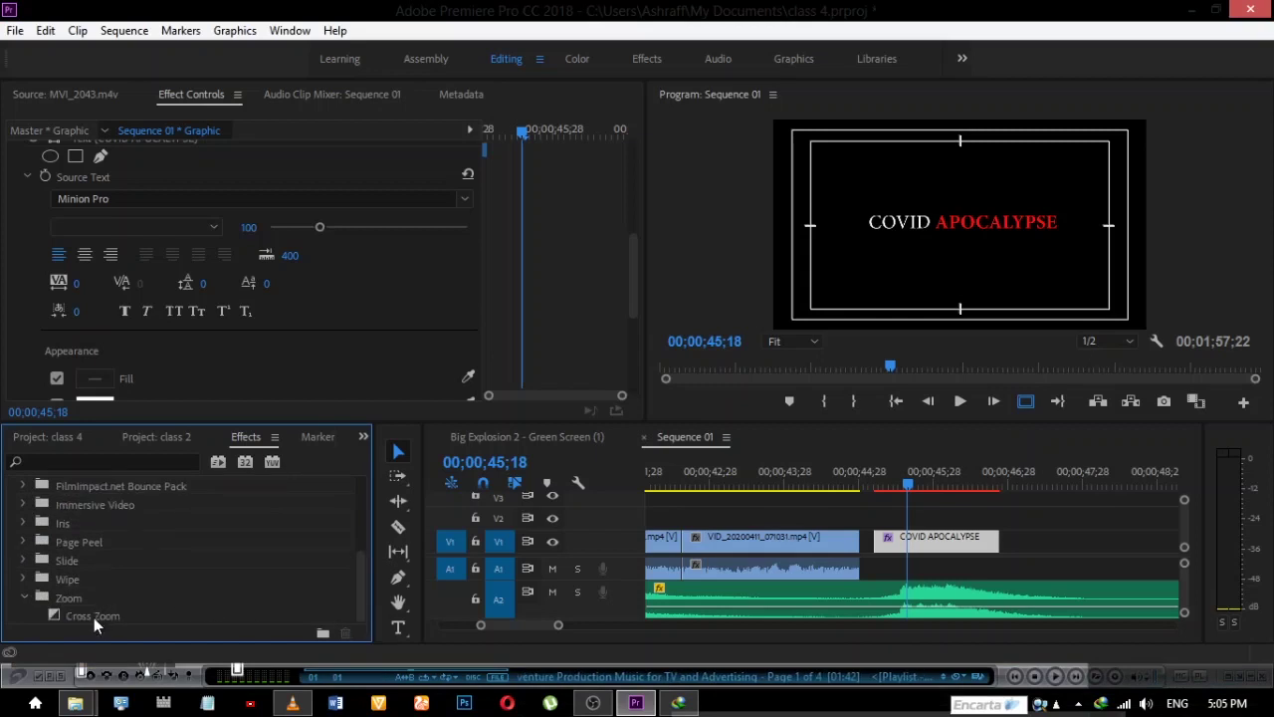
drag(94, 617, 422, 629)
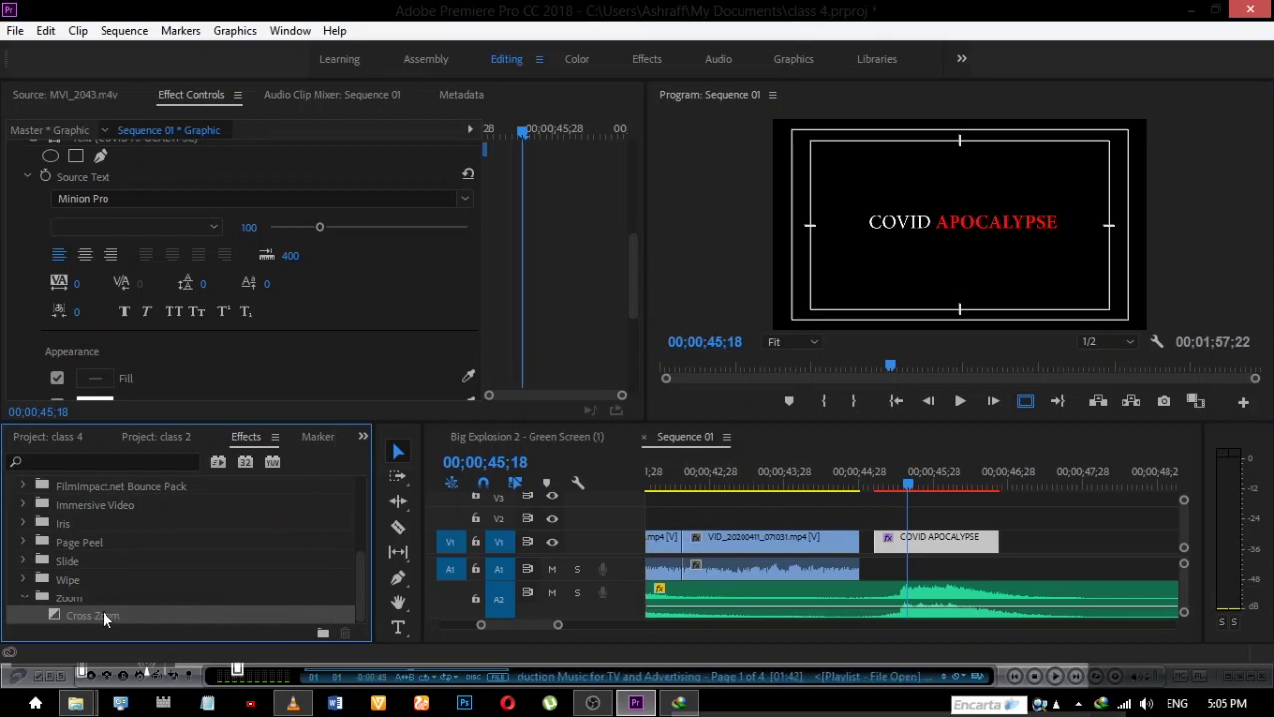
drag(103, 611, 303, 581)
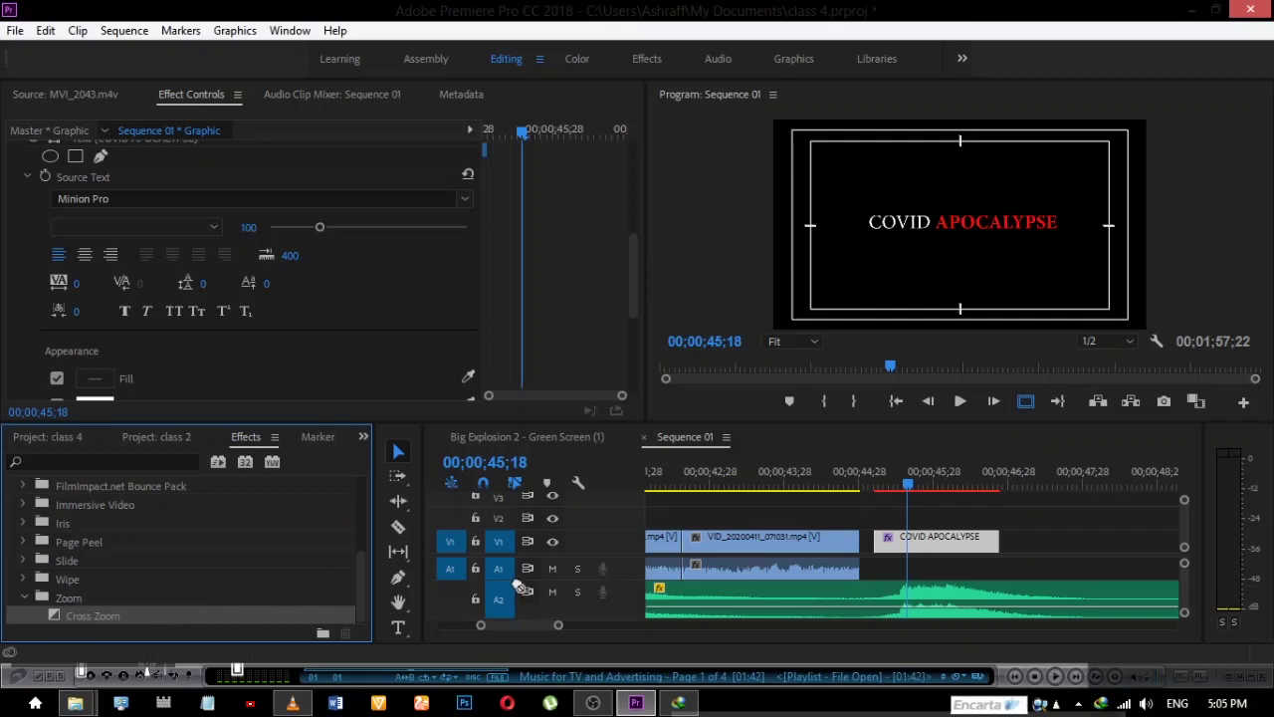
Apply Cross Zoom to the start of the title, removing the one added between the video clips
drag(518, 584, 662, 550)
drag(800, 540, 890, 542)
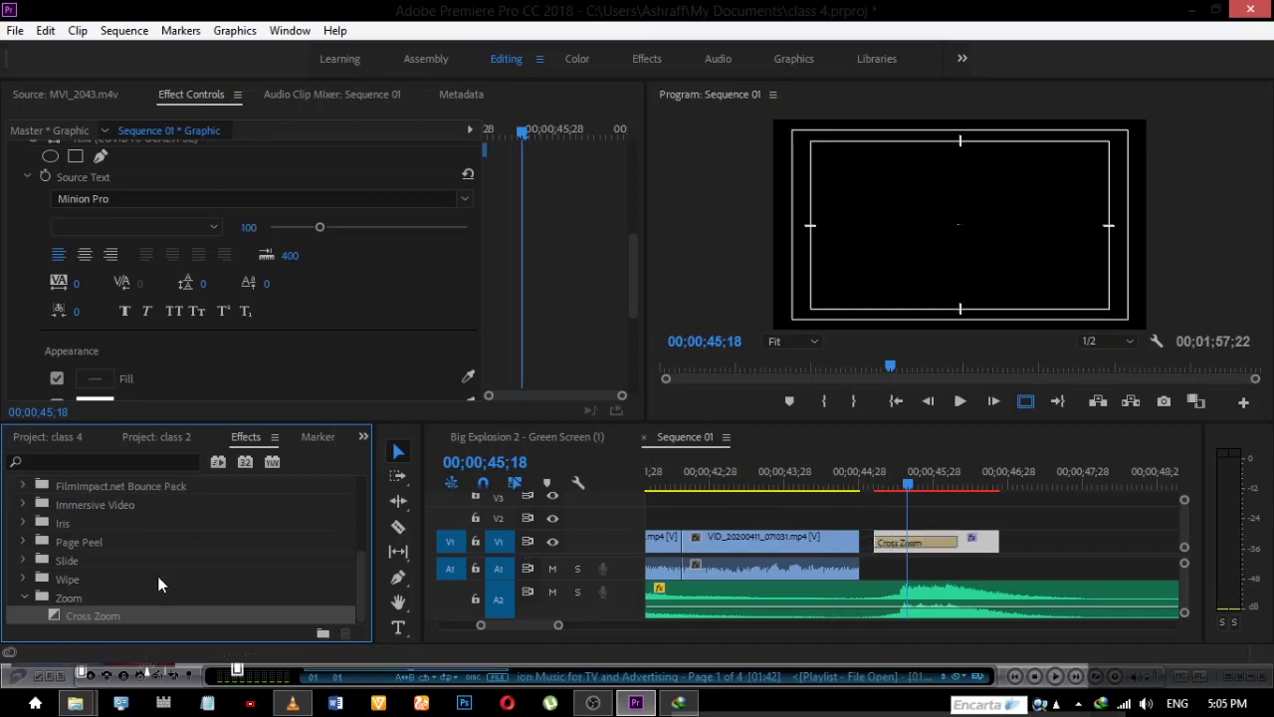
drag(163, 612, 823, 544)
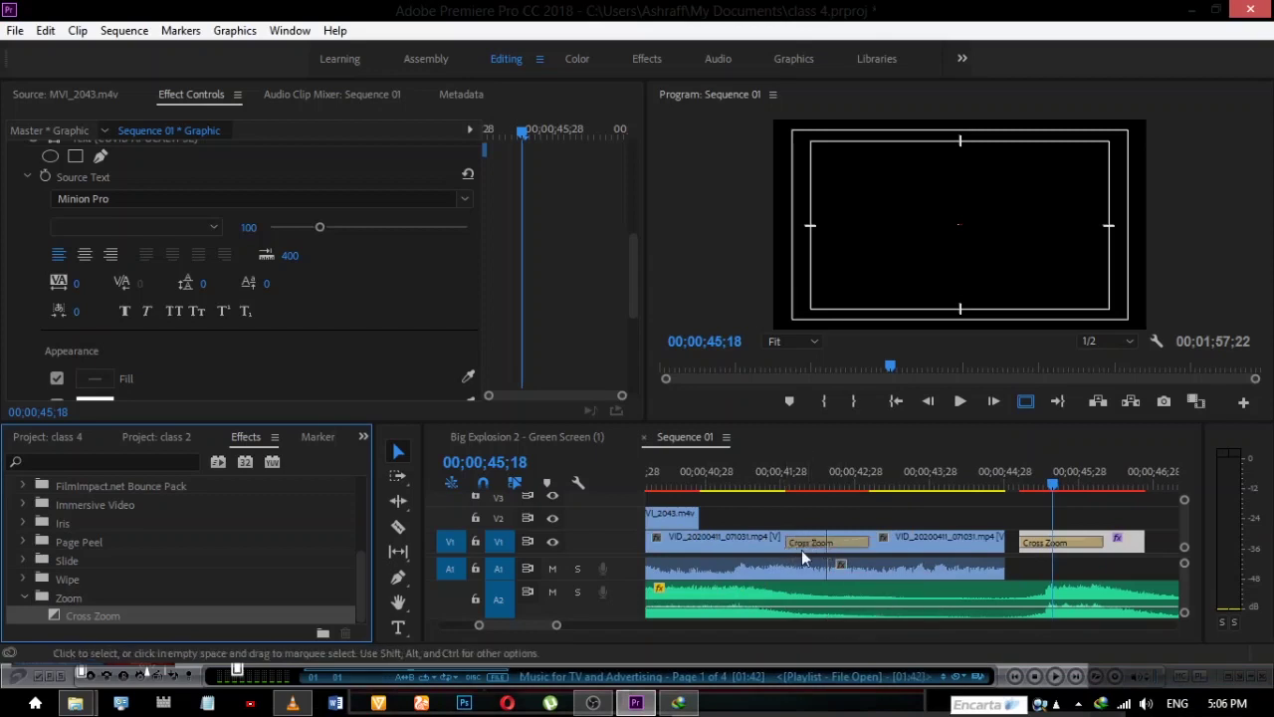
click(807, 539)
key(Delete)
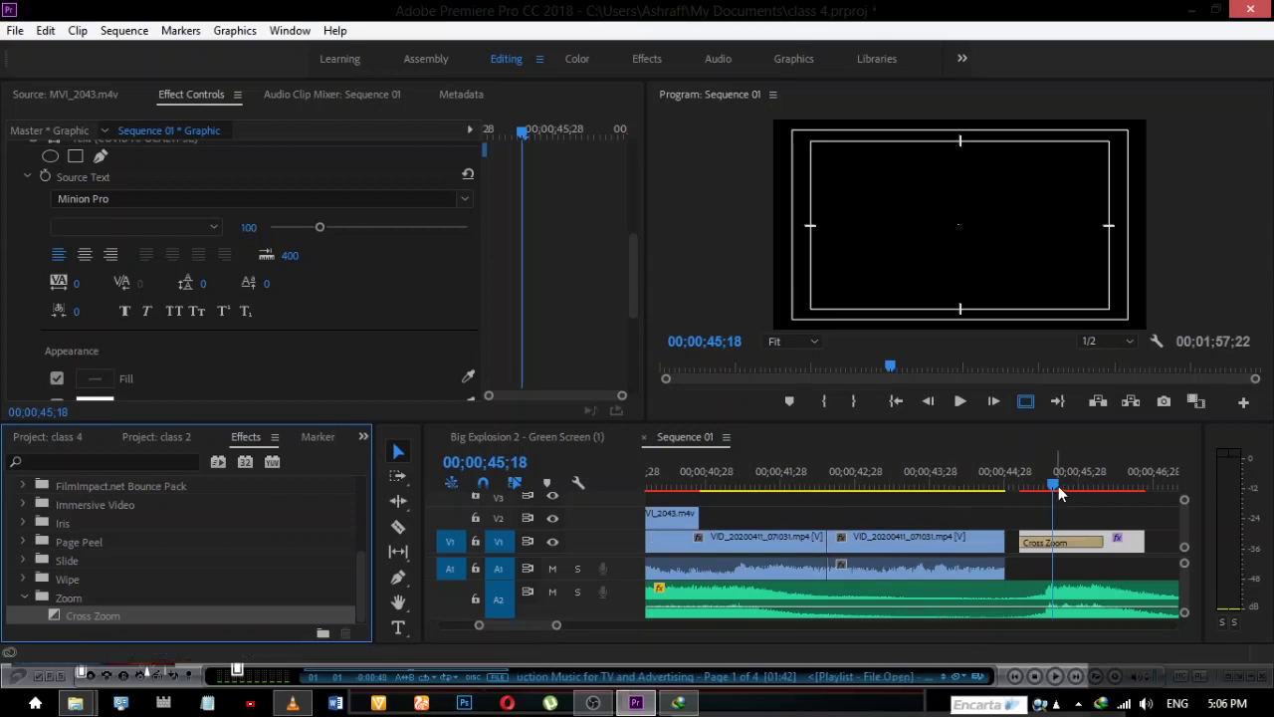
Preview the Cross Zoom transition into the title from 00;00;45;00 and from just before it
click(1099, 539)
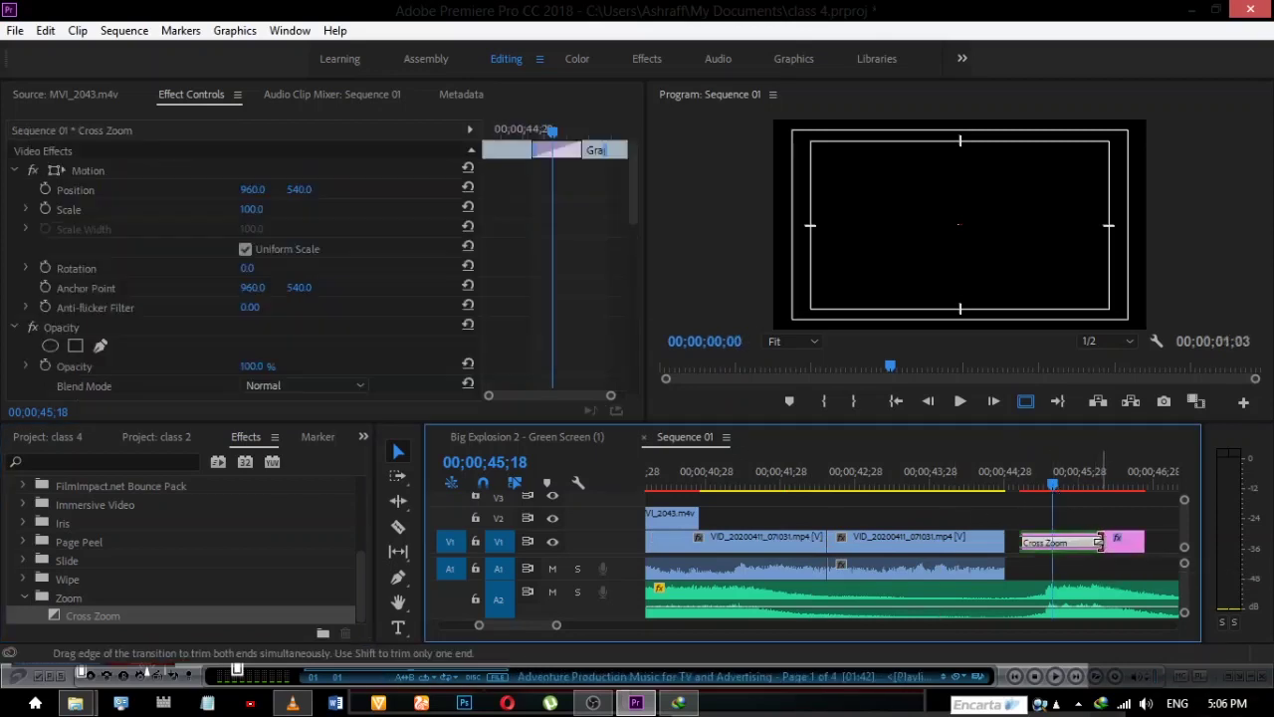
click(1011, 485)
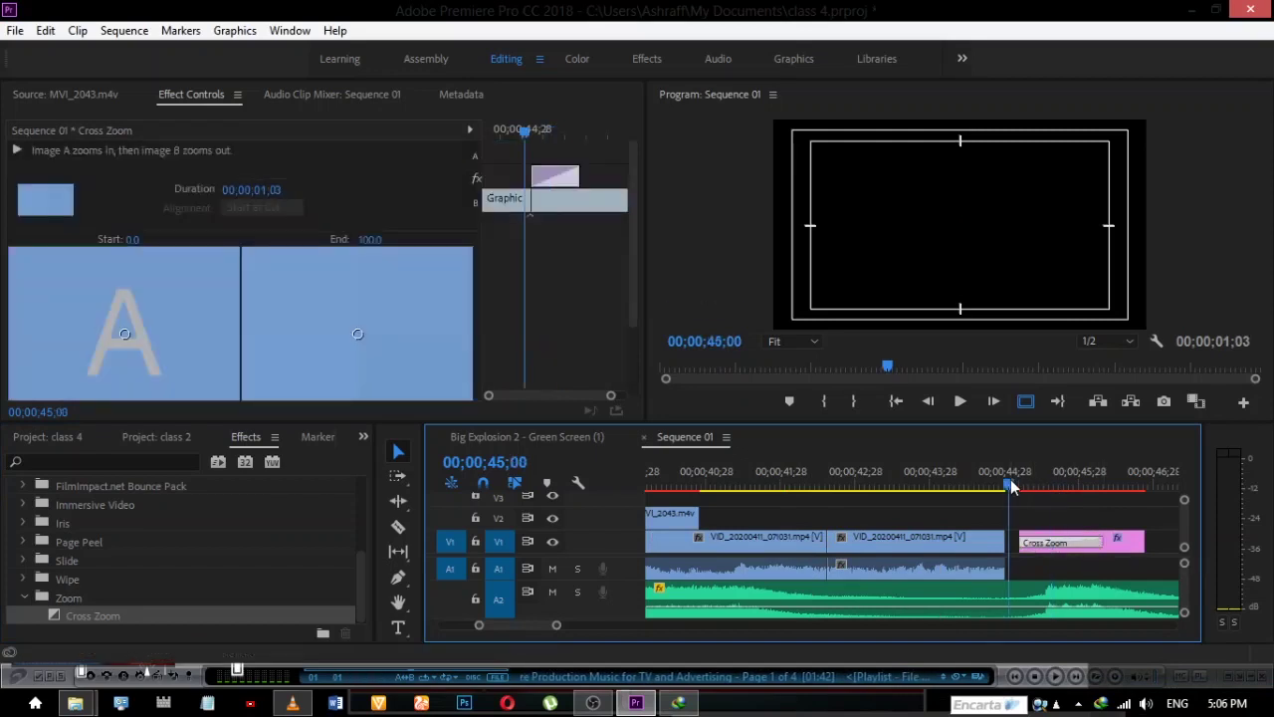
key(space)
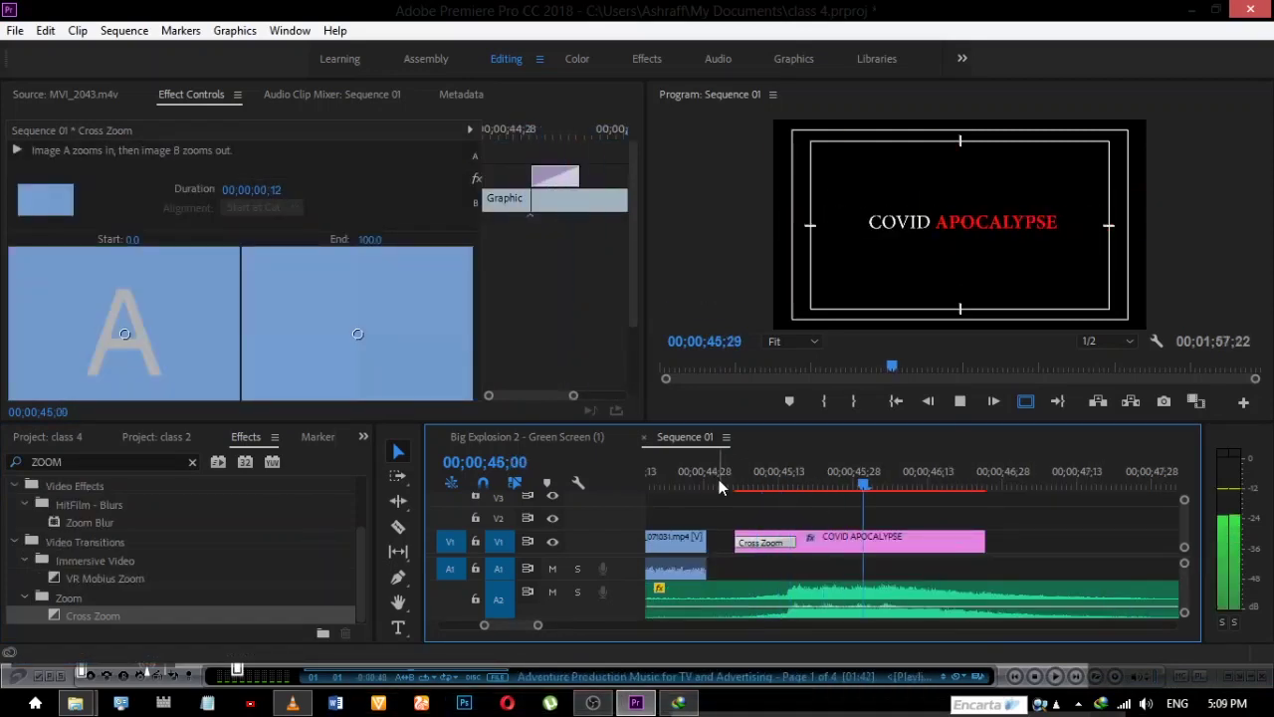
key(space)
click(719, 485)
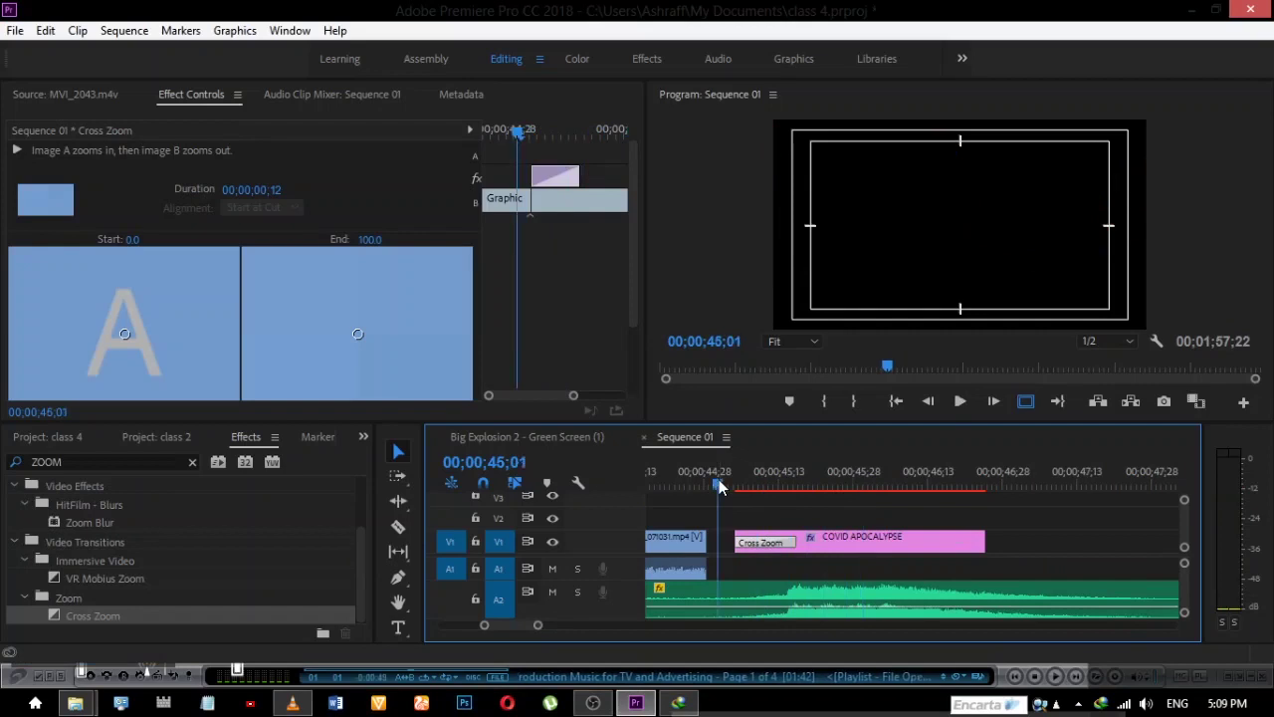
key(space)
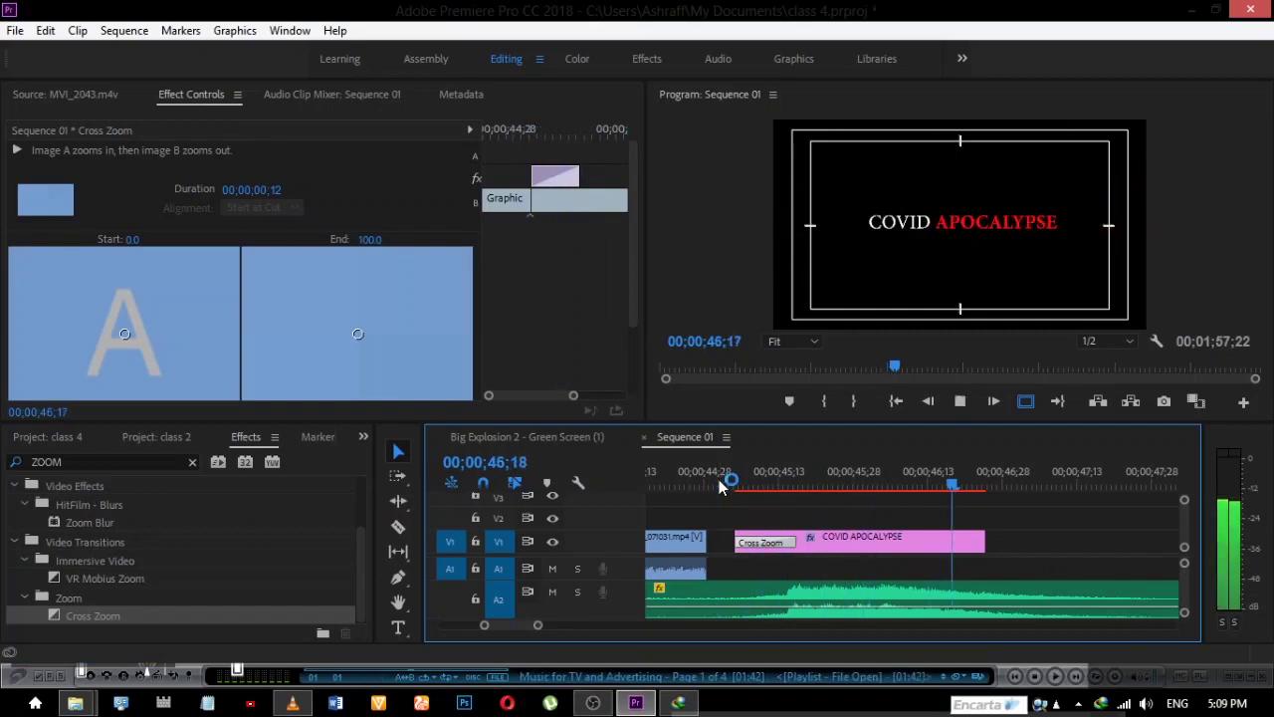
key(space)
Extend the COVID APOCALYPSE title clip's end and play the lengthened title from 44;21
key(minus)
key(minus)
key(minus)
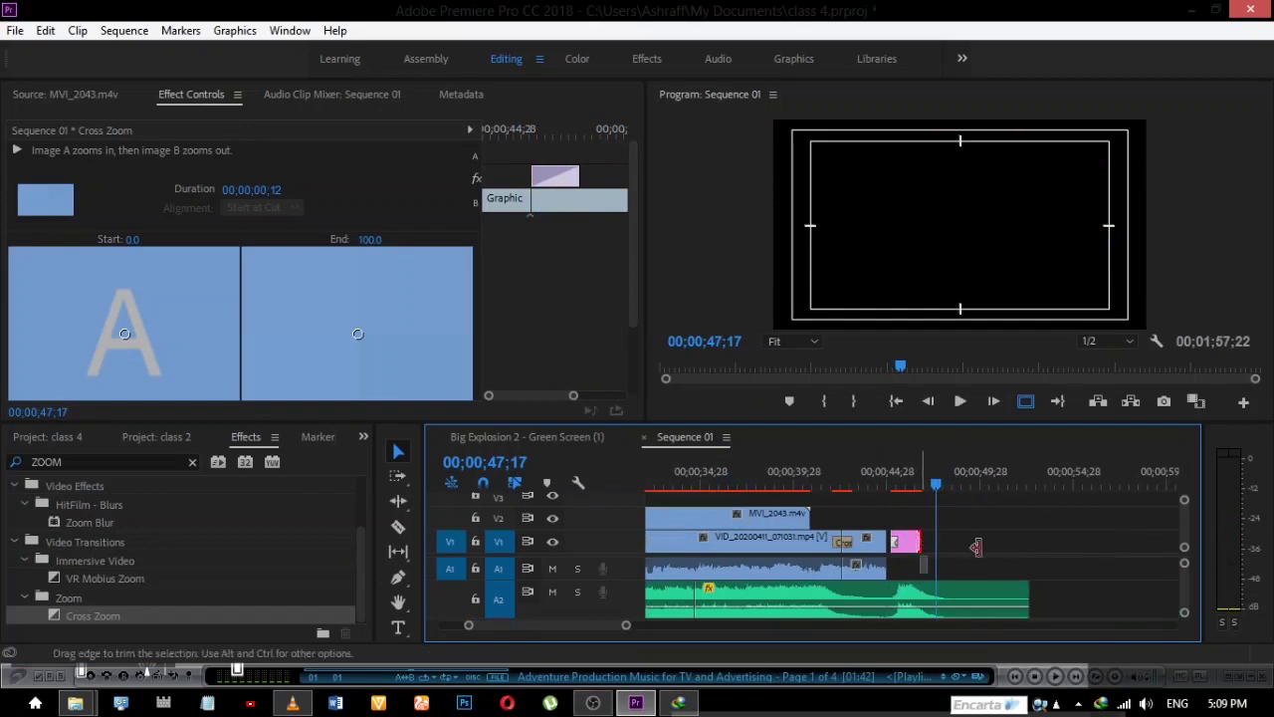
drag(976, 547, 1029, 544)
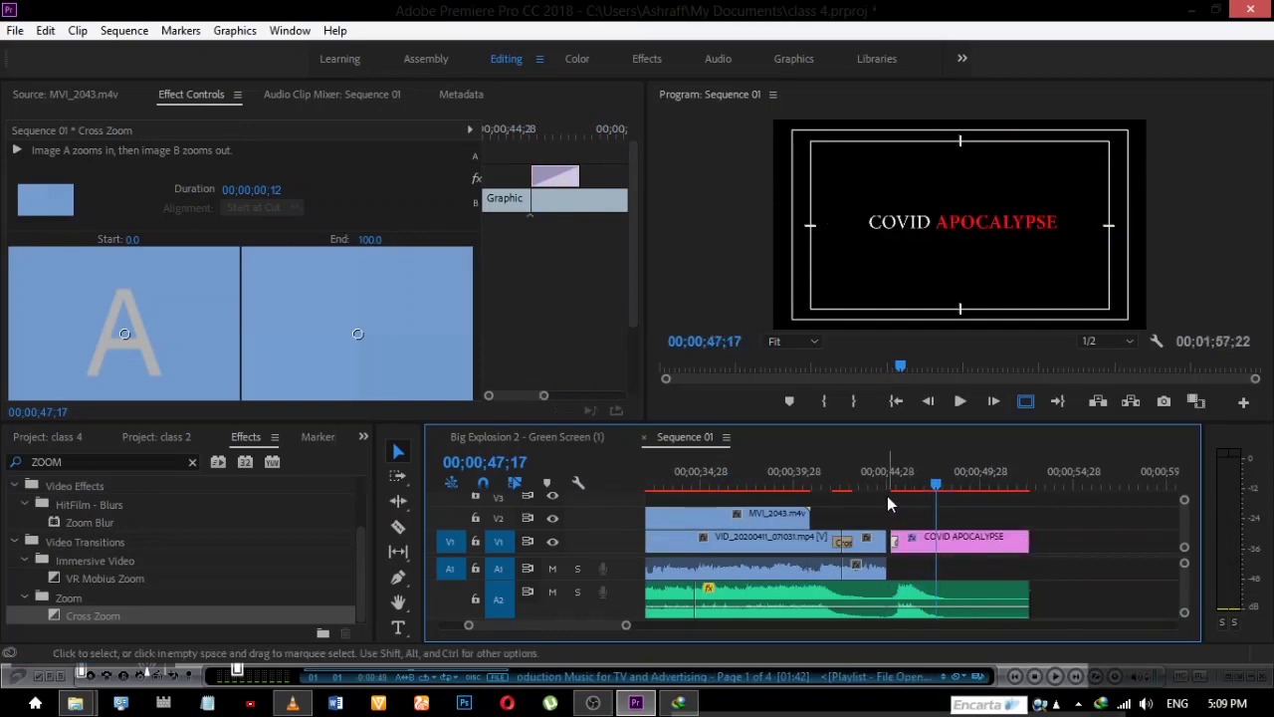
click(885, 487)
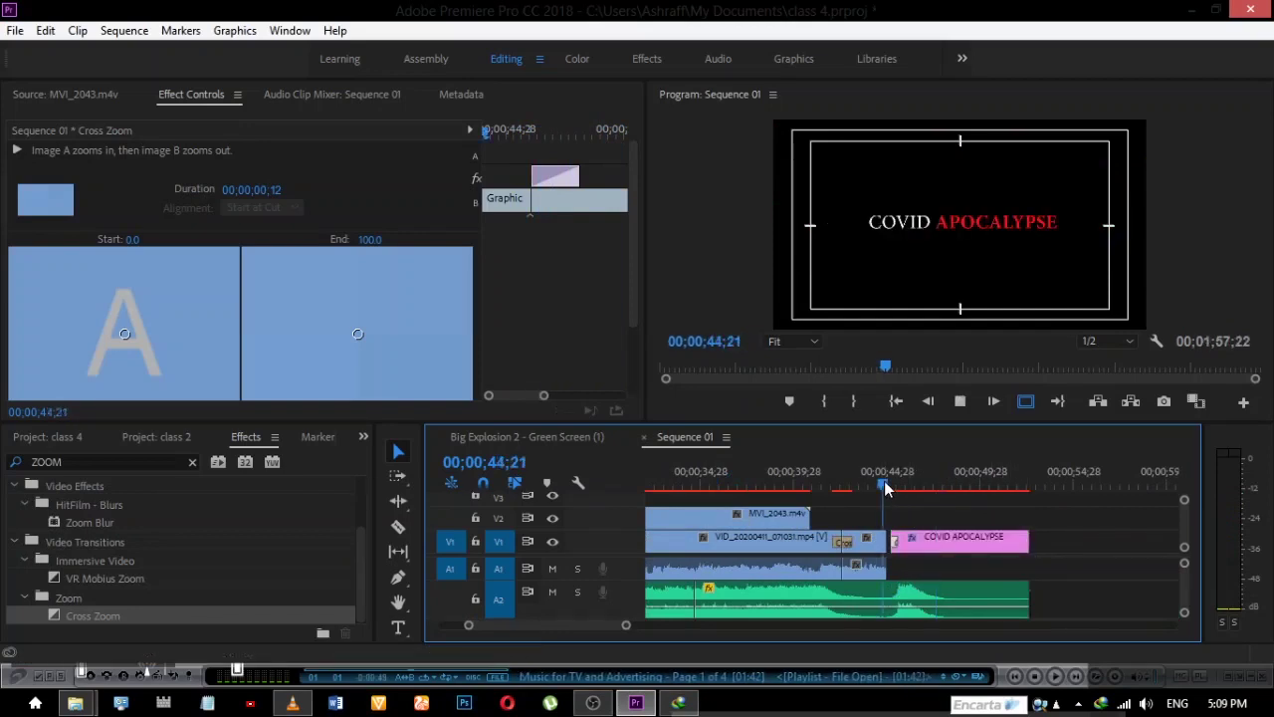
key(space)
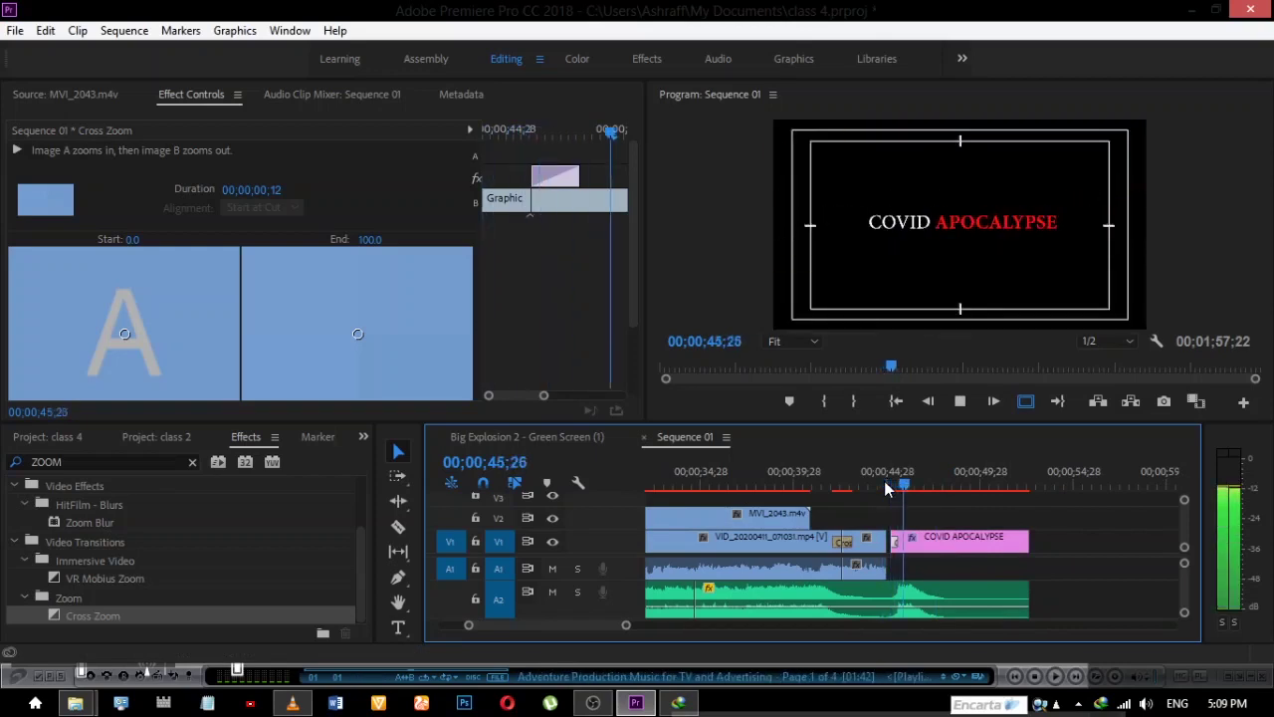
Inspect the settings of the title clip and its Cross Zoom transition
click(956, 544)
key(=)
key(=)
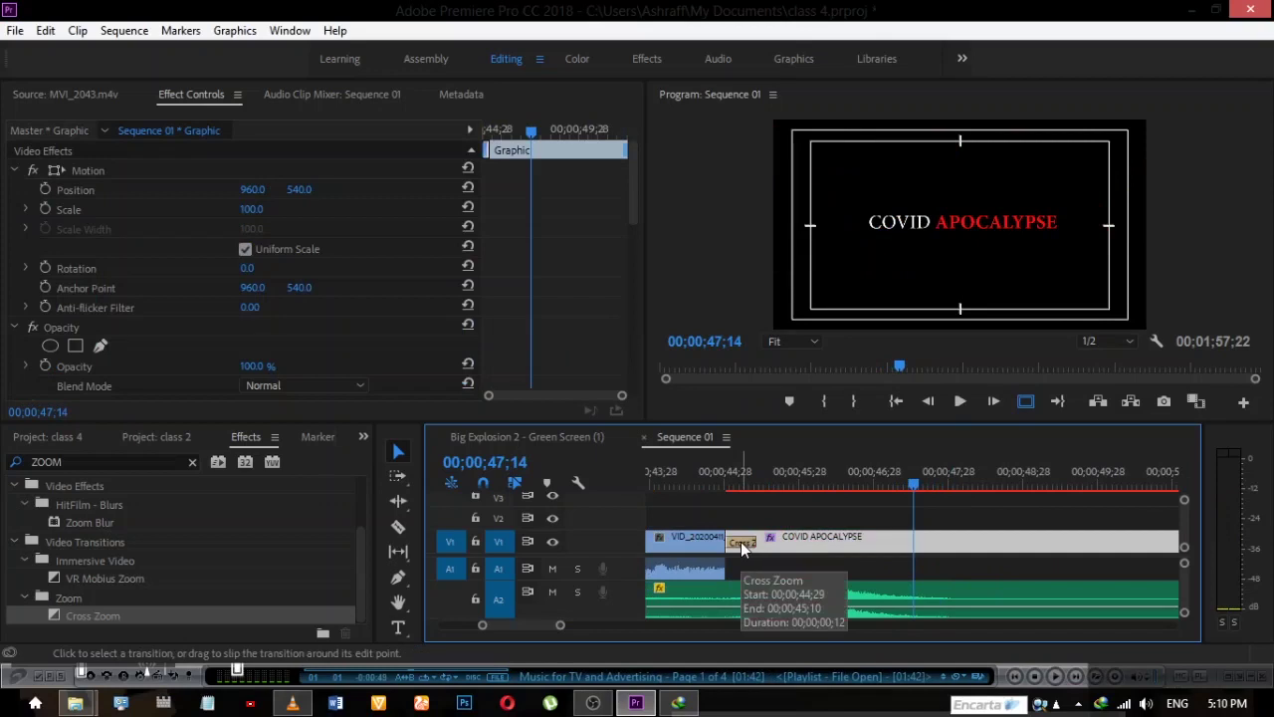
click(741, 541)
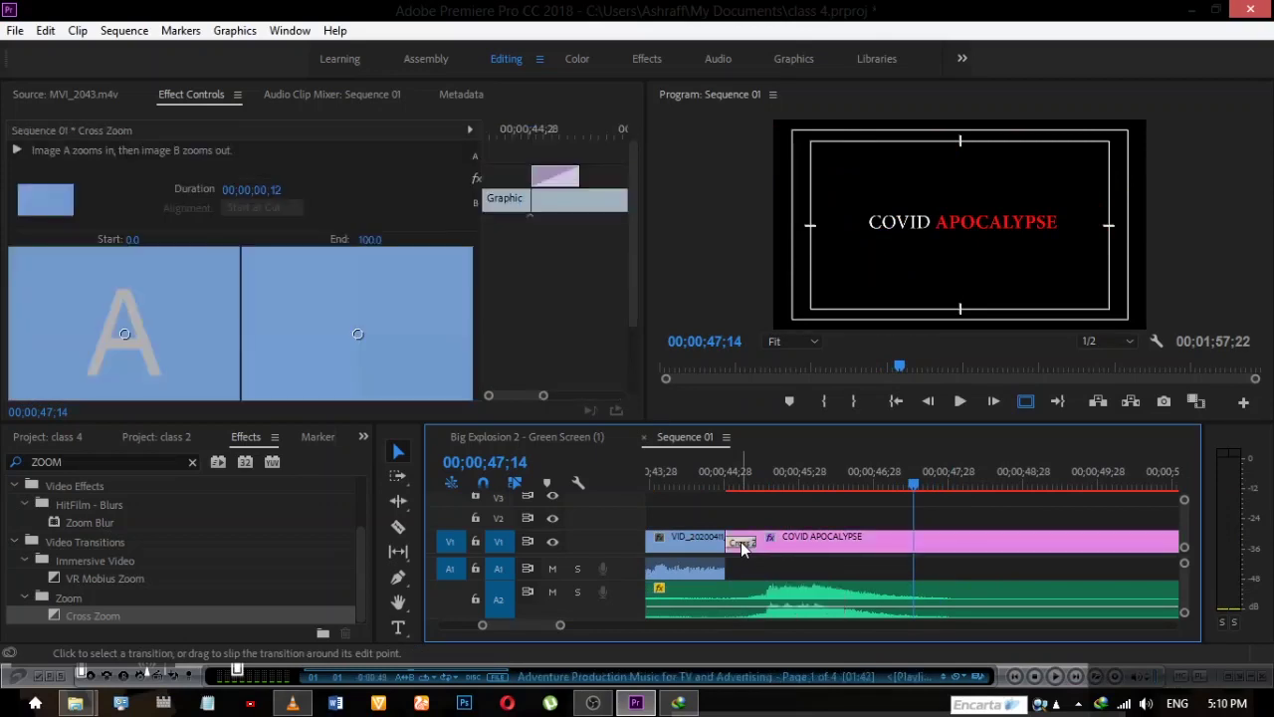
click(775, 539)
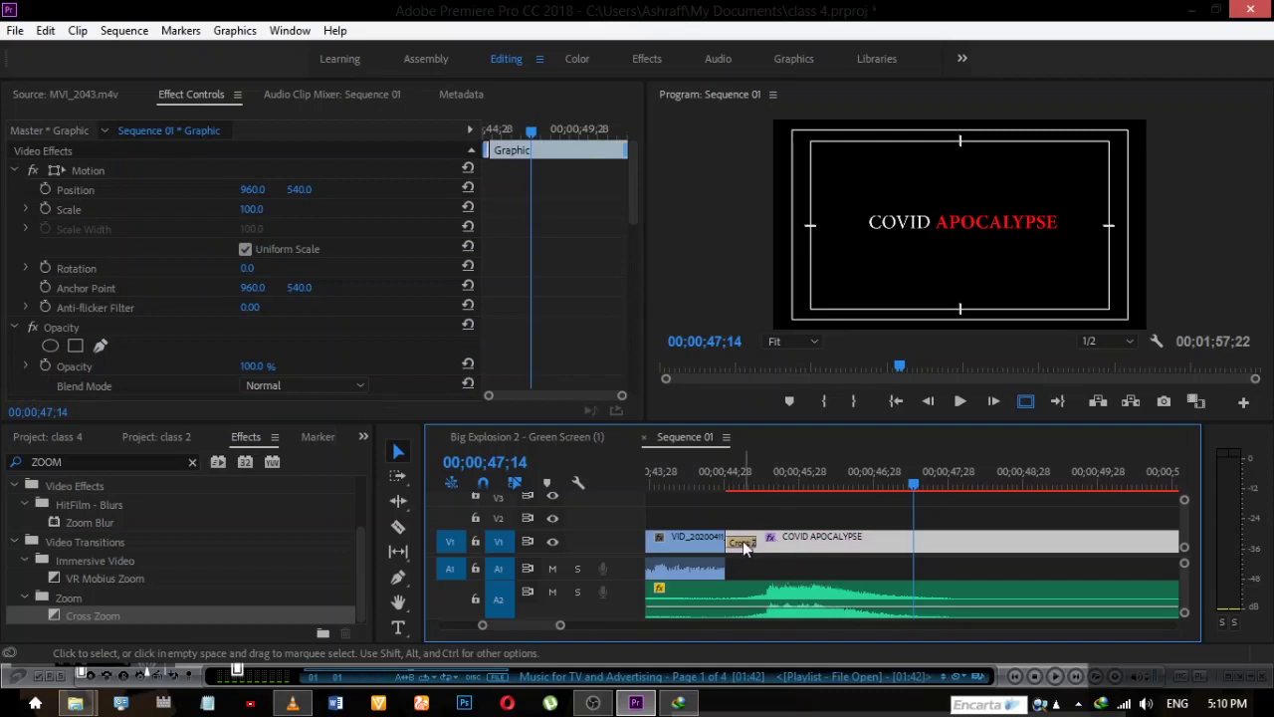
click(742, 541)
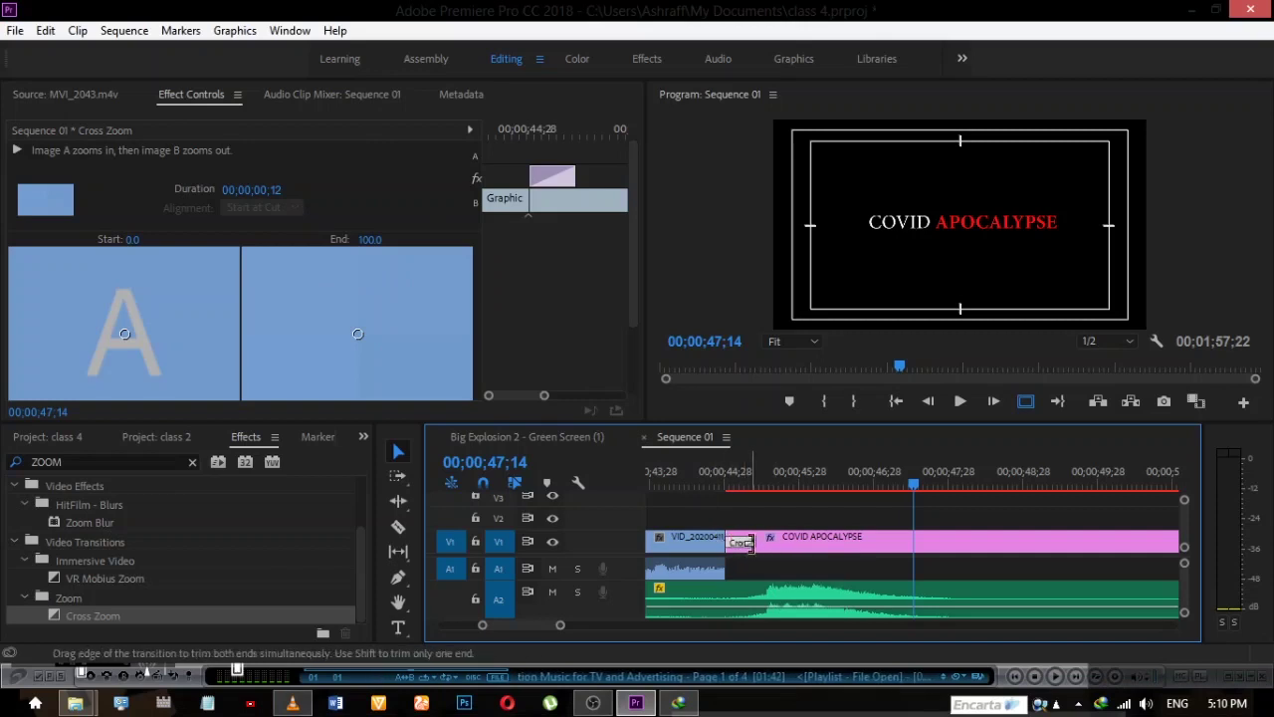
Delete the Cross Zoom, reapply it at the cut before the title, and replay from 44;10
key(Delete)
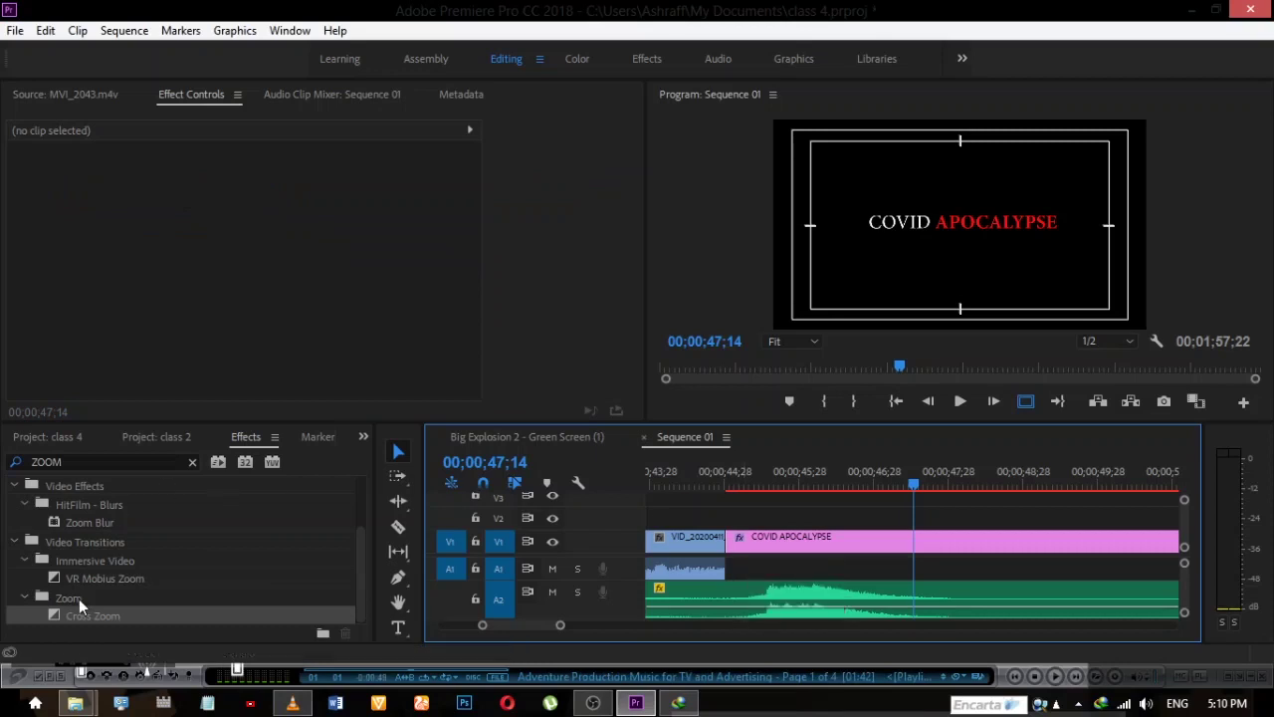
drag(55, 613, 674, 543)
drag(739, 546, 727, 542)
click(680, 483)
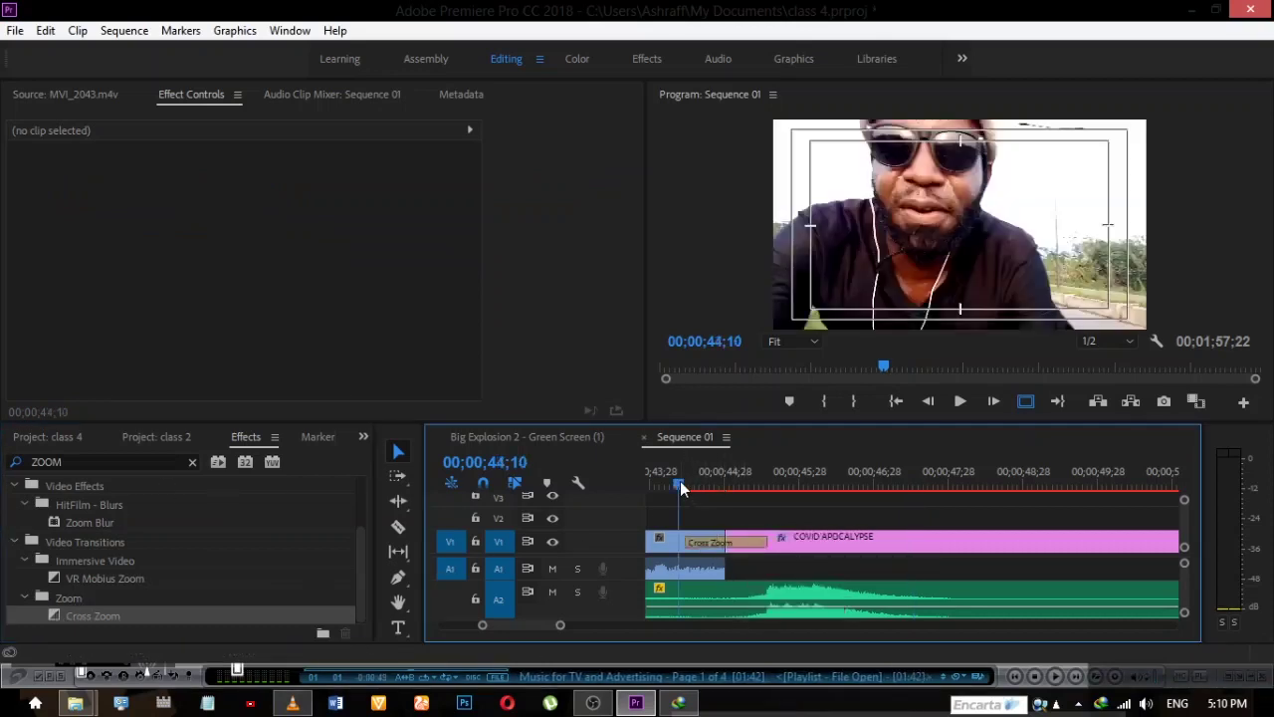
key(space)
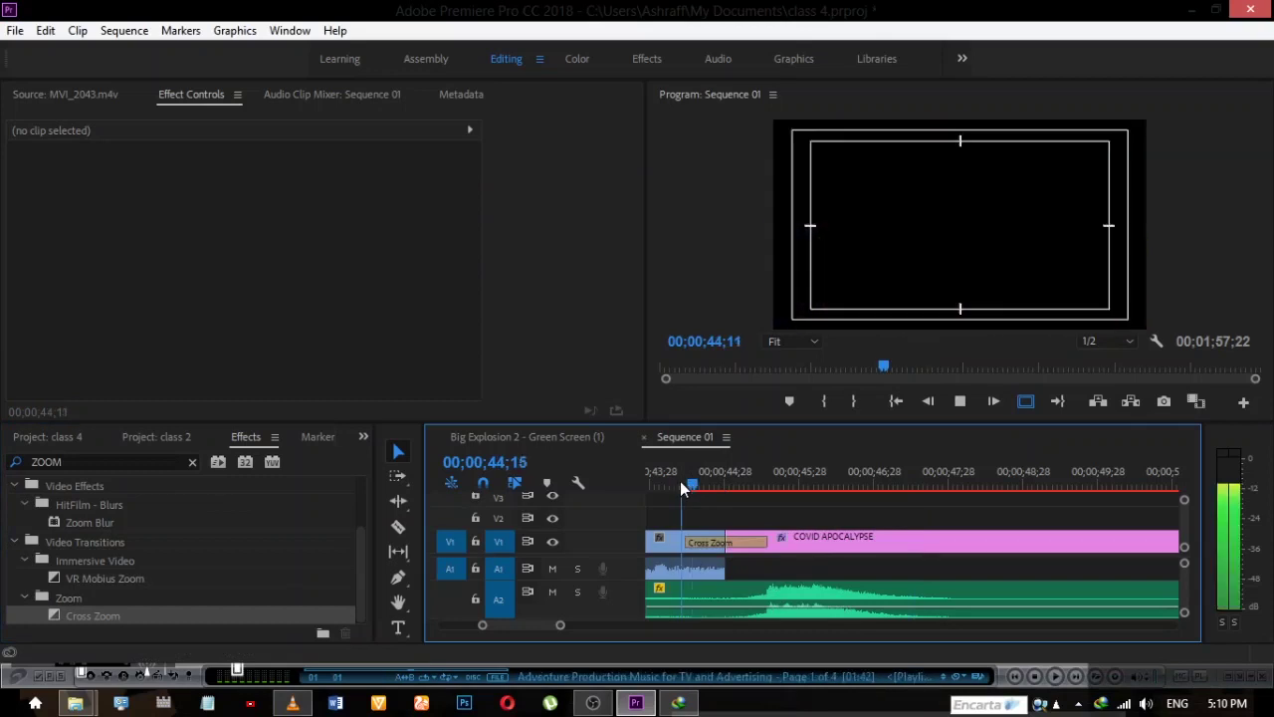
click(680, 480)
click(680, 481)
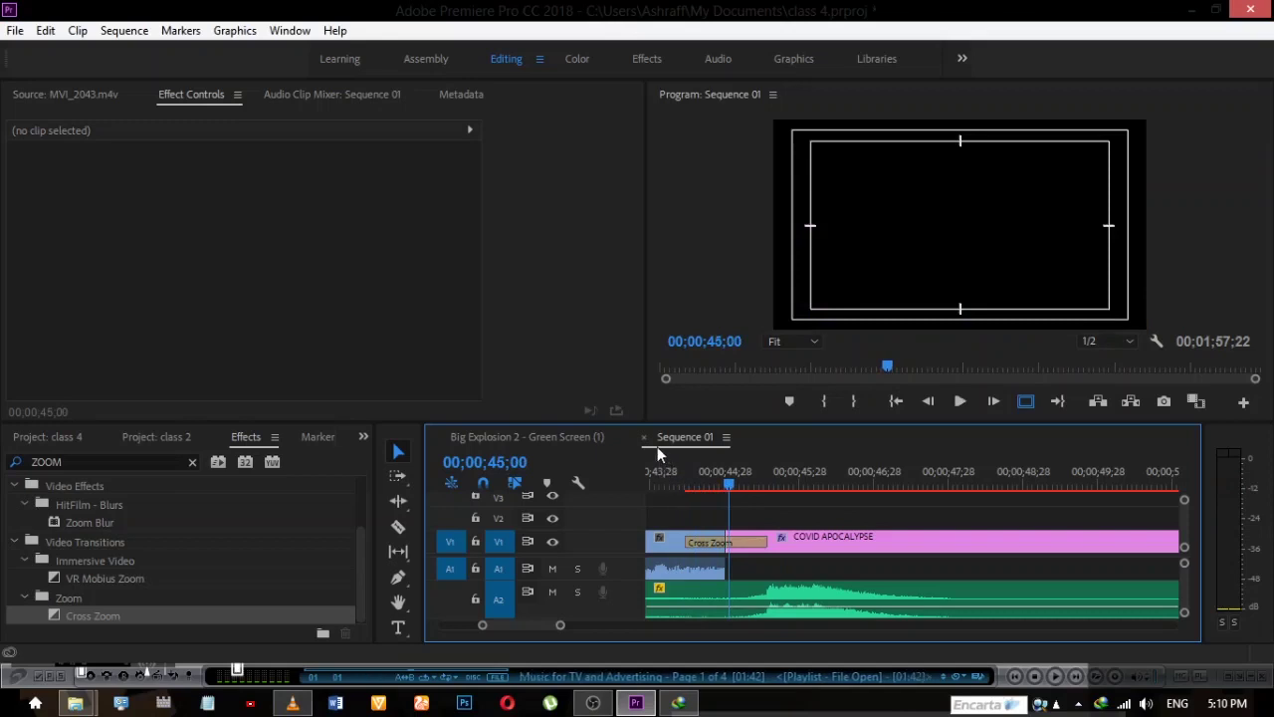
Play the Big Explosion 2 - Green Screen (1) sequence from about 01;26
click(570, 436)
drag(704, 483, 683, 490)
key(space)
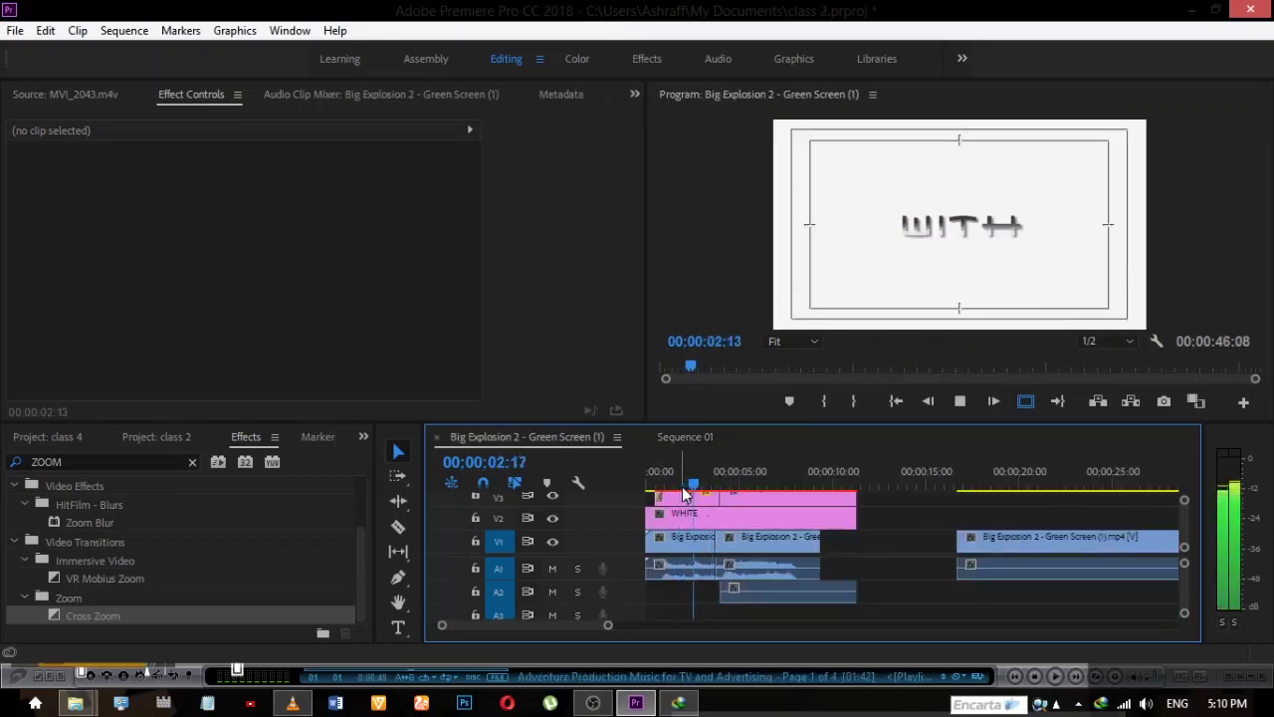
key(space)
Back in Sequence 01, play through the Cross Zoom from 44;11 and select the transition
click(679, 438)
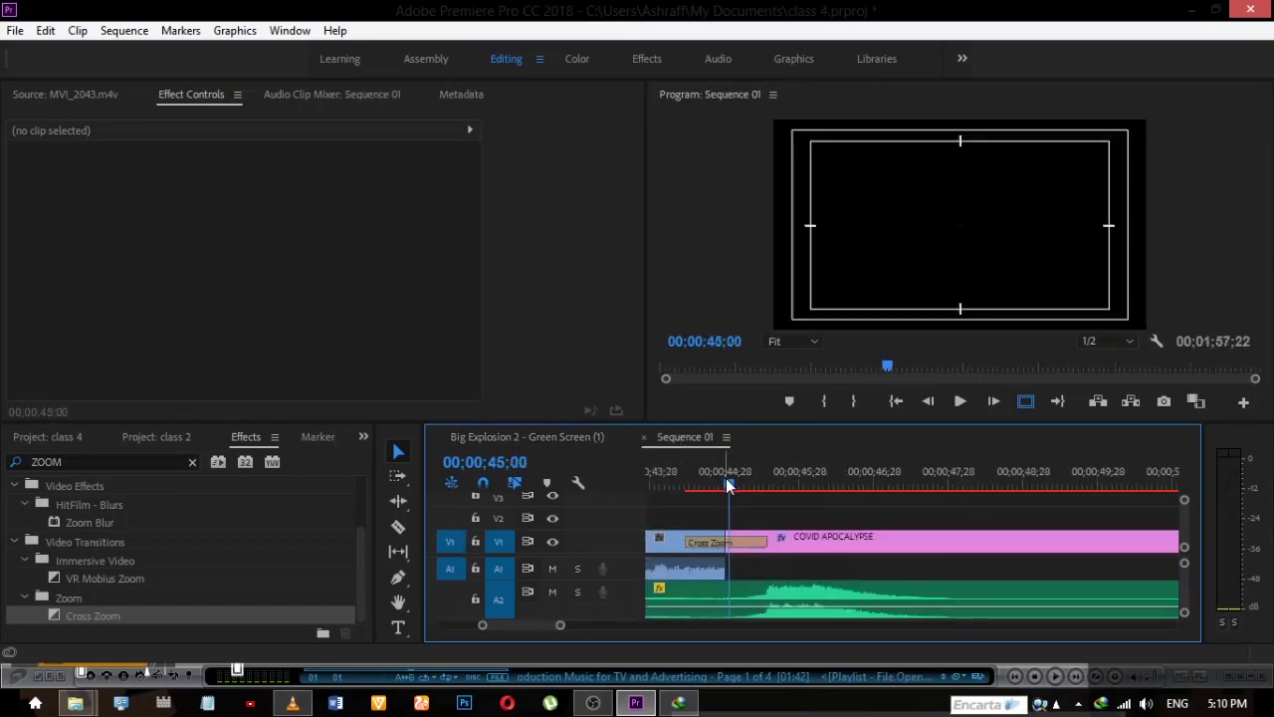
drag(726, 478, 678, 487)
key(space)
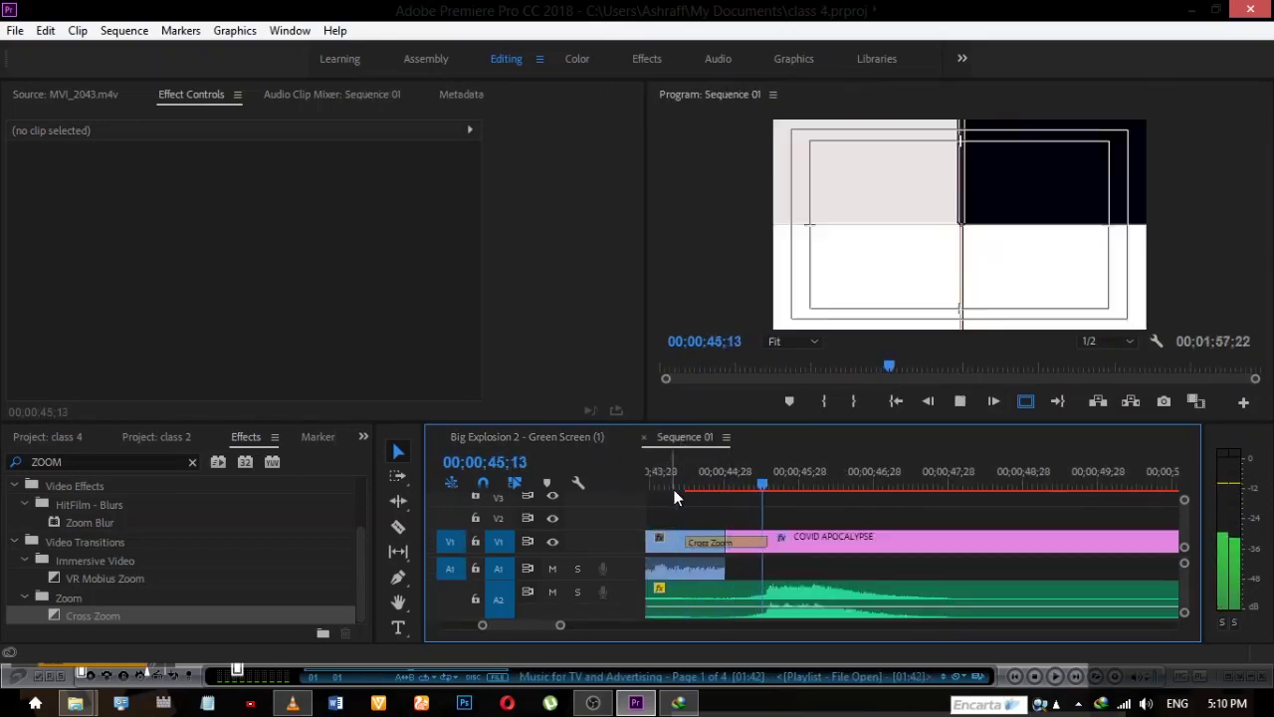
key(space)
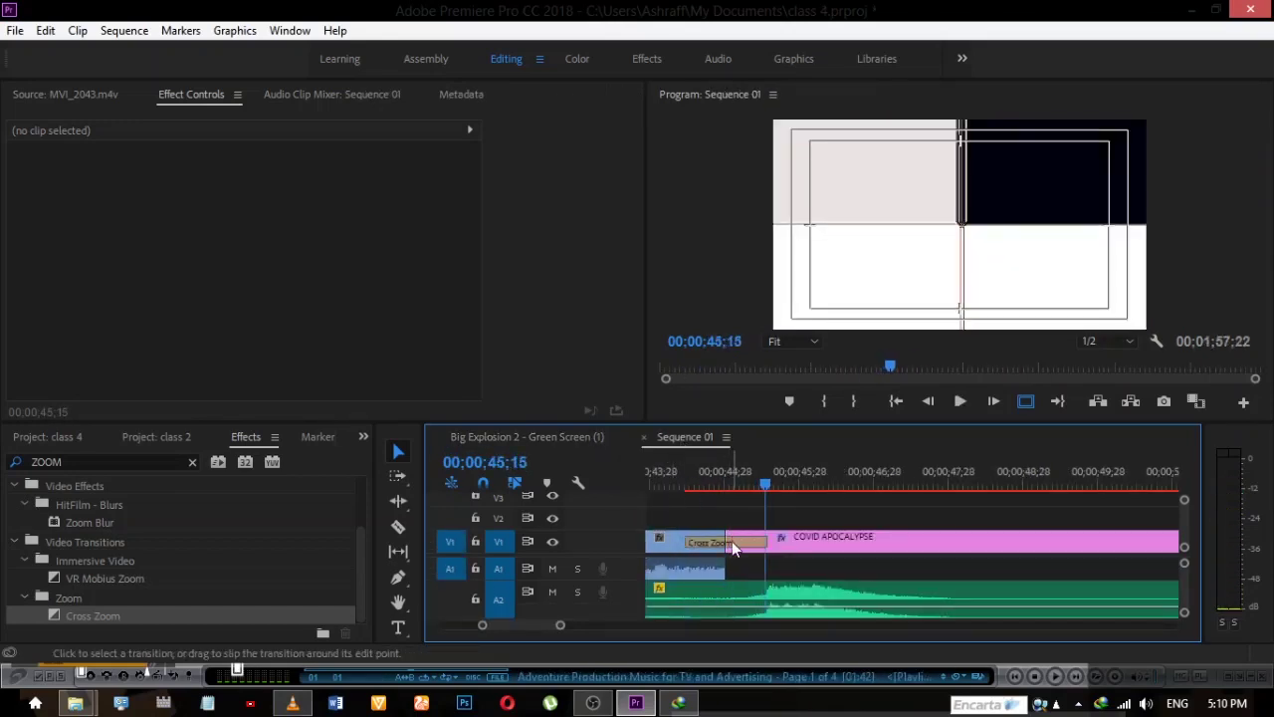
click(731, 541)
Close the gap before the COVID APOCALYPSE title and play the joined clips from 44;20
drag(669, 487, 717, 487)
click(757, 537)
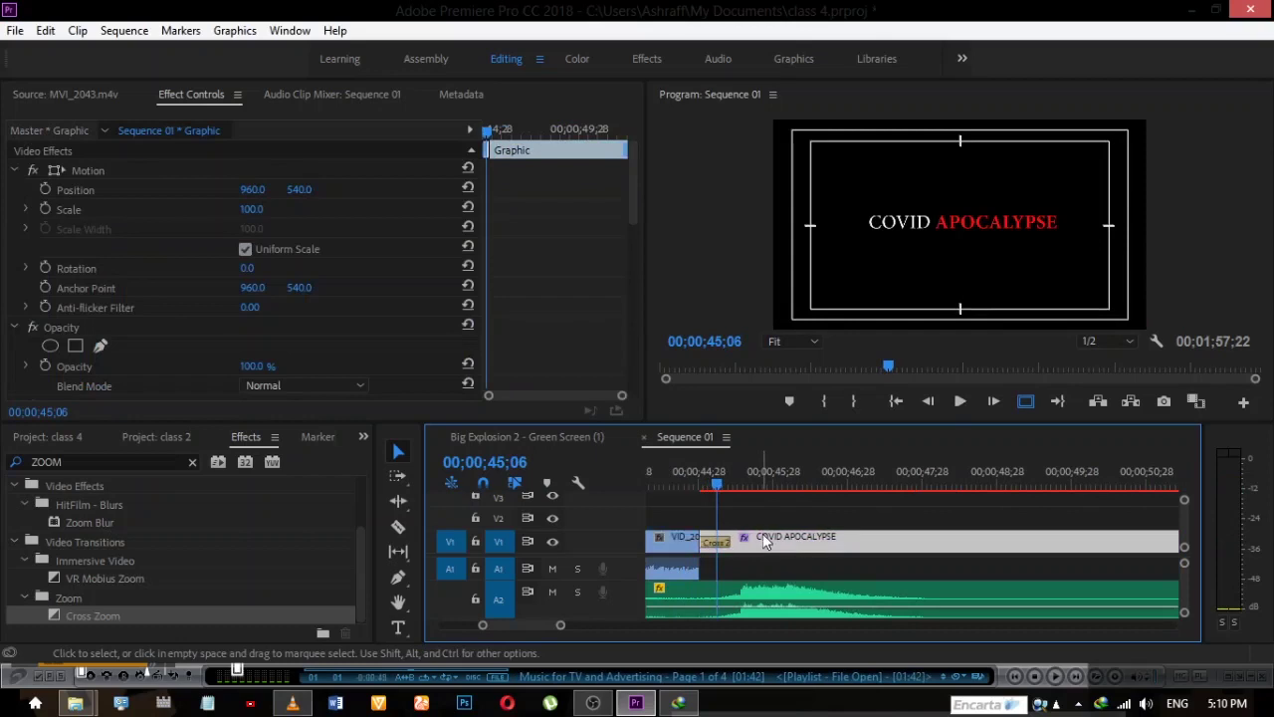
click(683, 487)
click(706, 505)
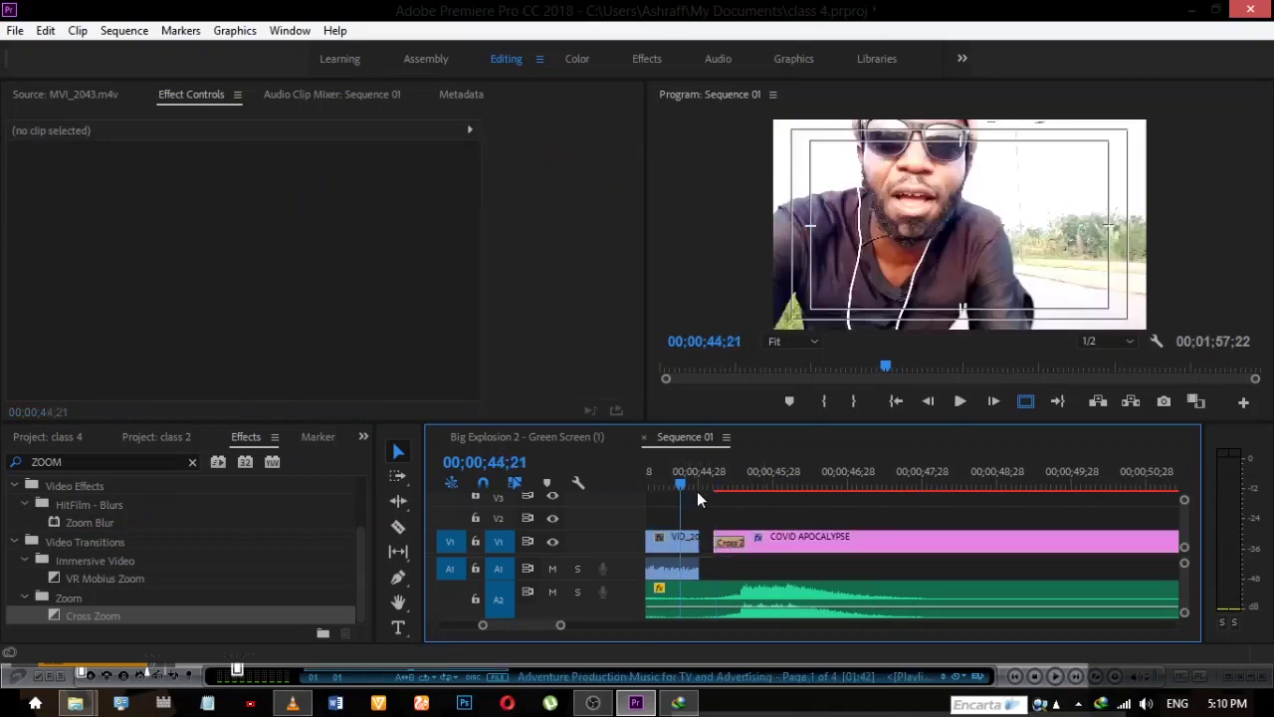
key(ctrl+z)
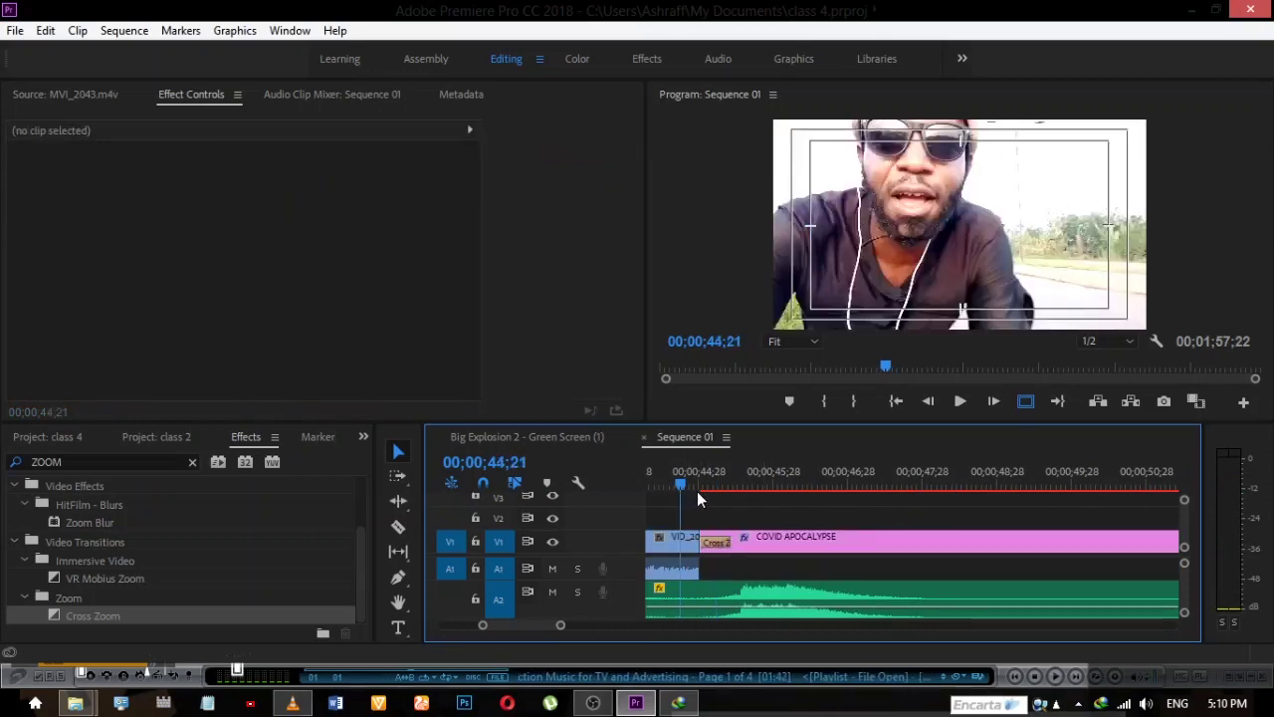
key(space)
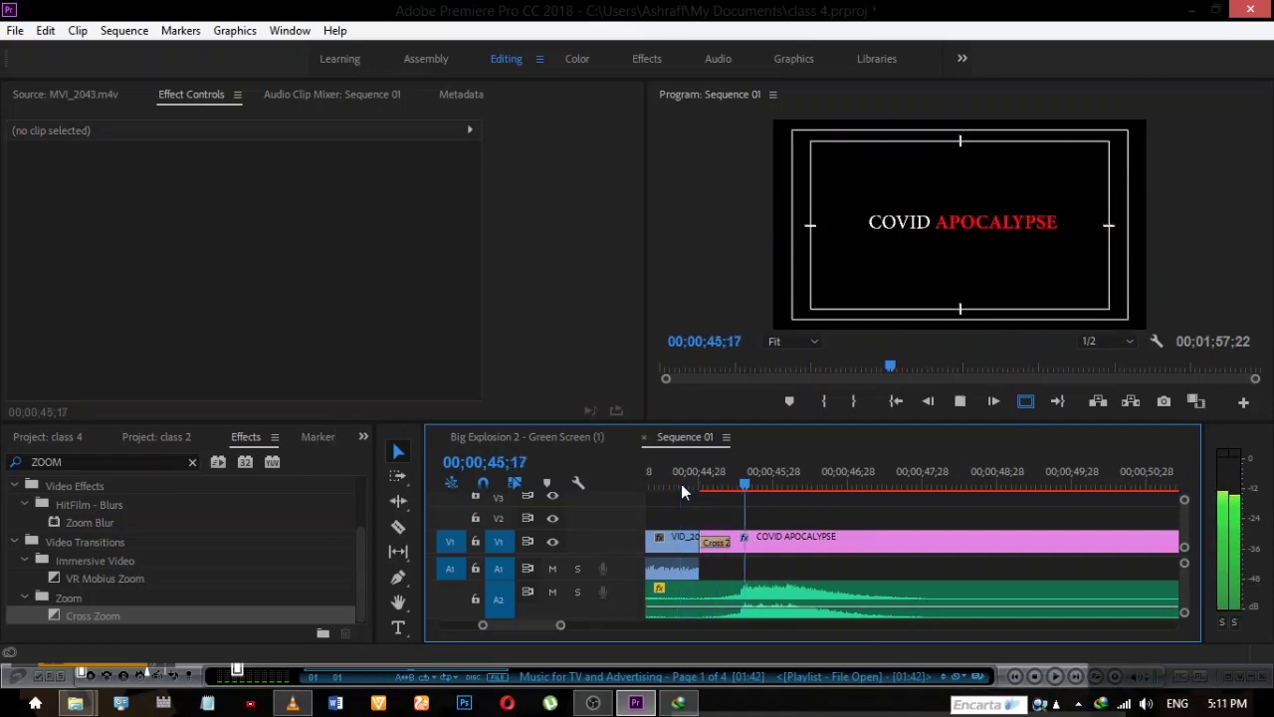
click(681, 484)
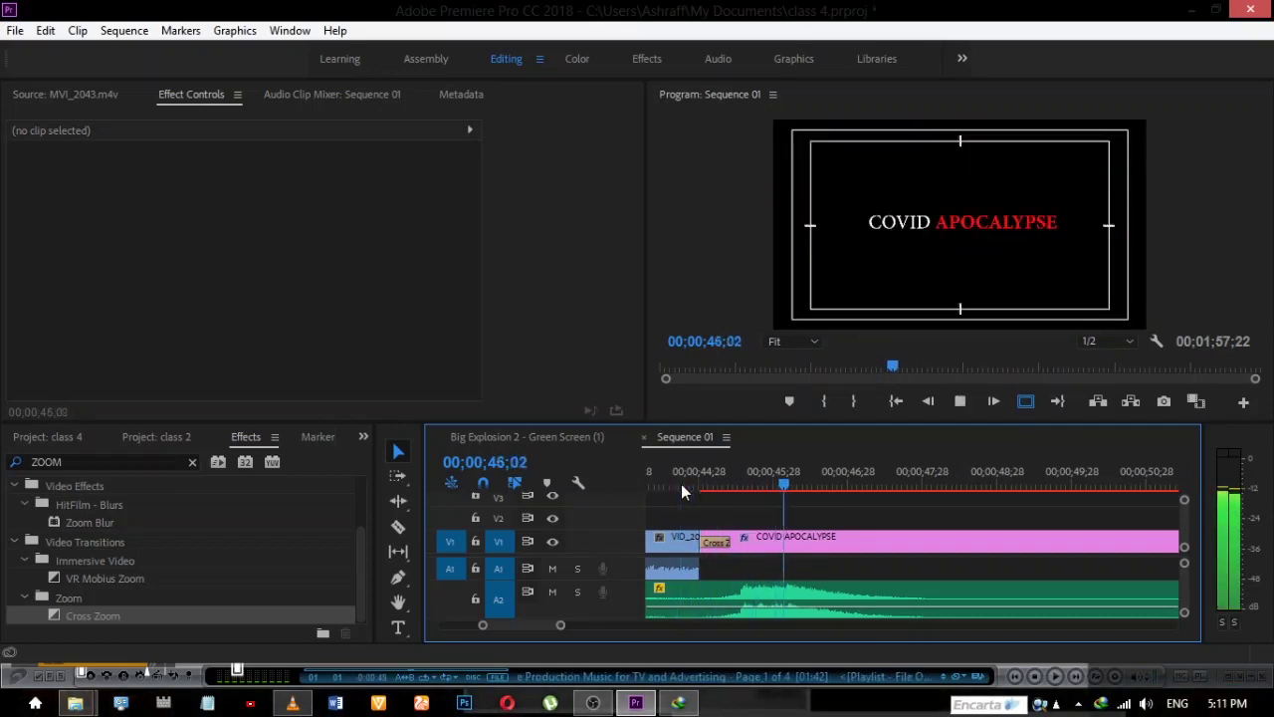
key(space)
Zoom the timeline out and play the edit from about 43;10, then from 25;28
key(minus)
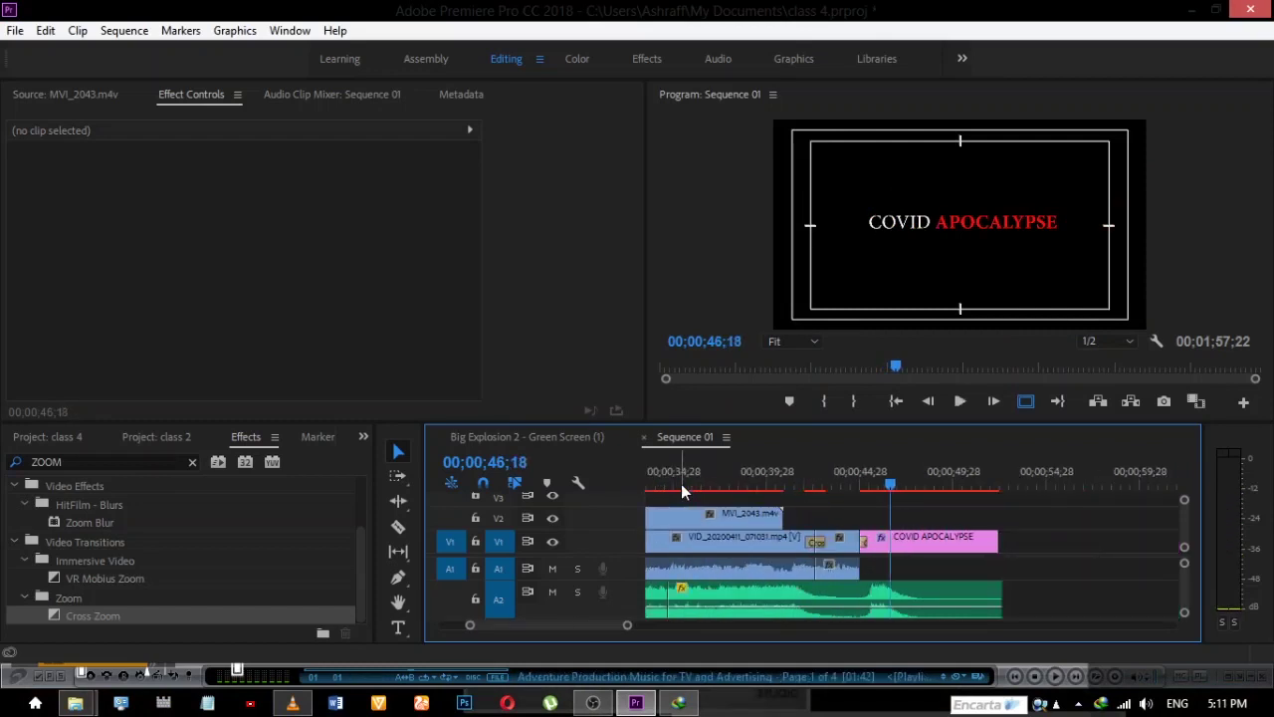
click(831, 483)
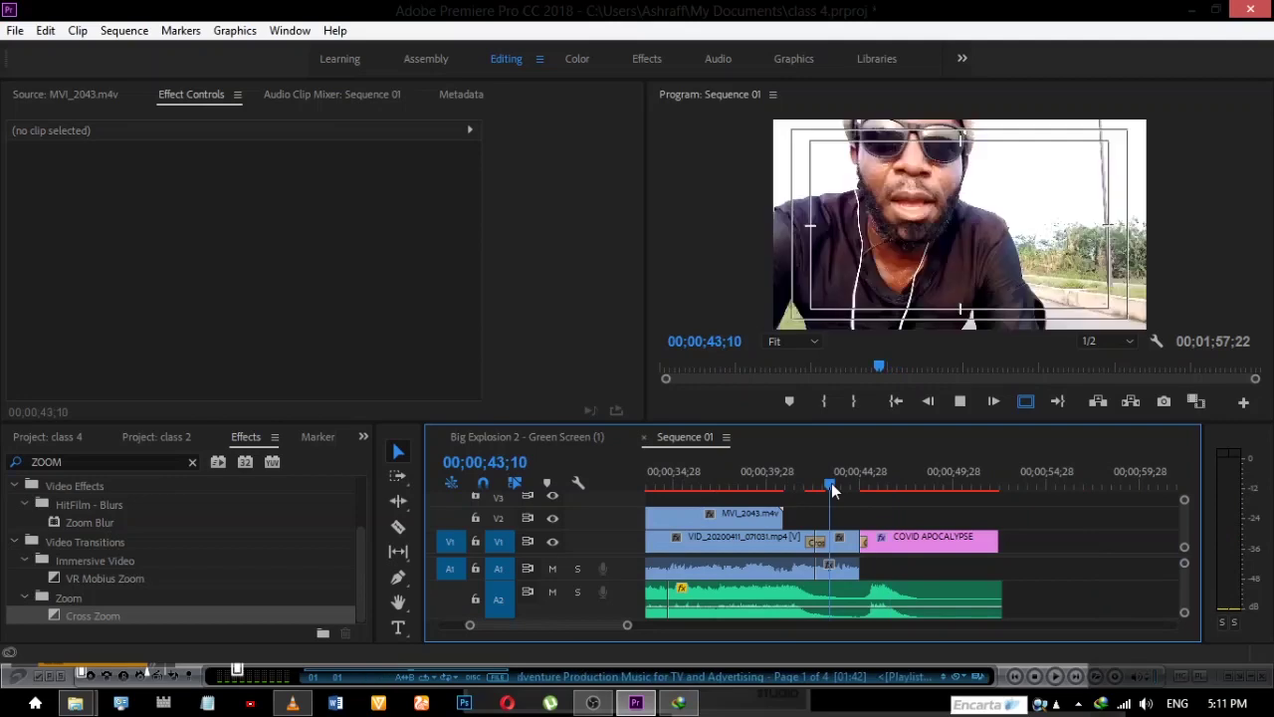
key(space)
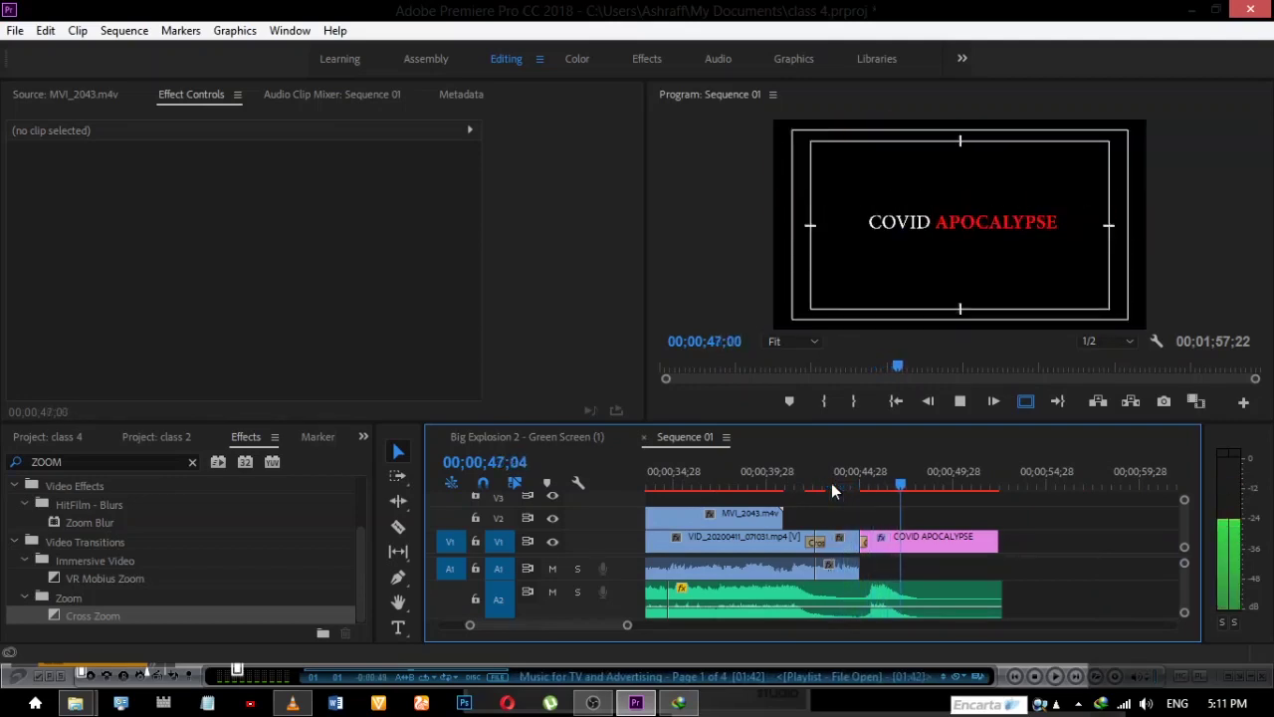
key(space)
key(minus)
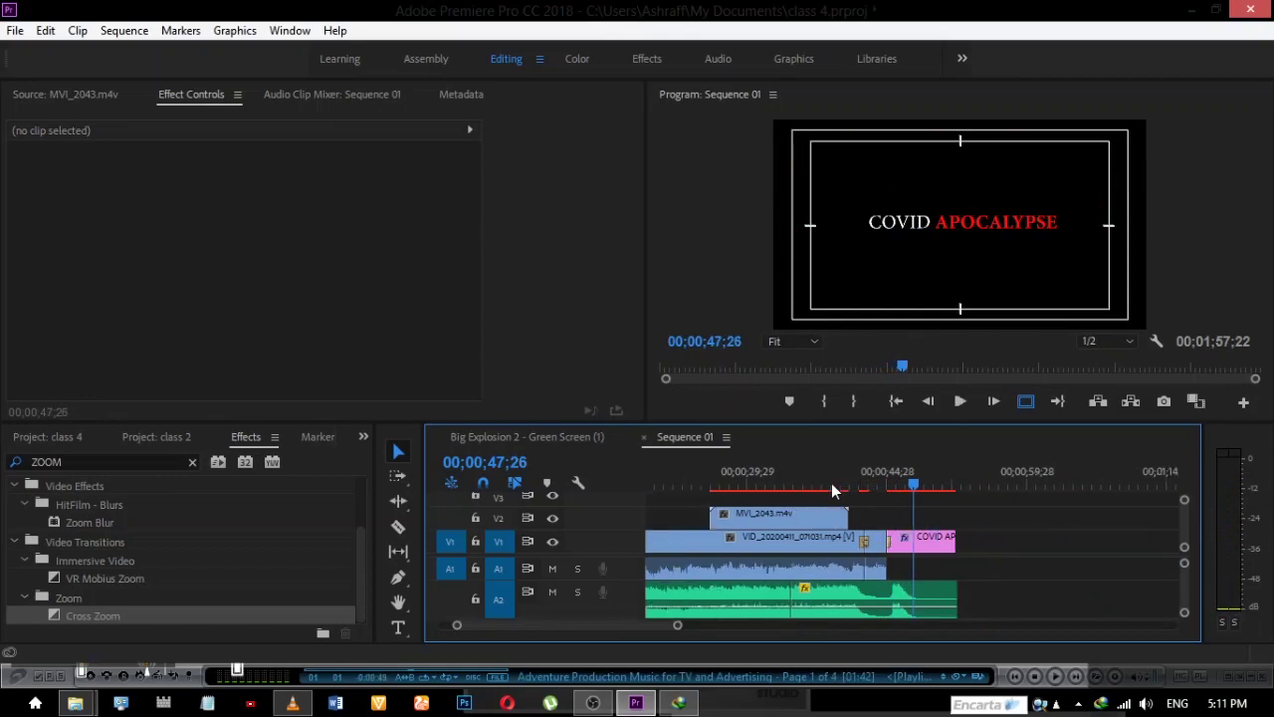
click(710, 492)
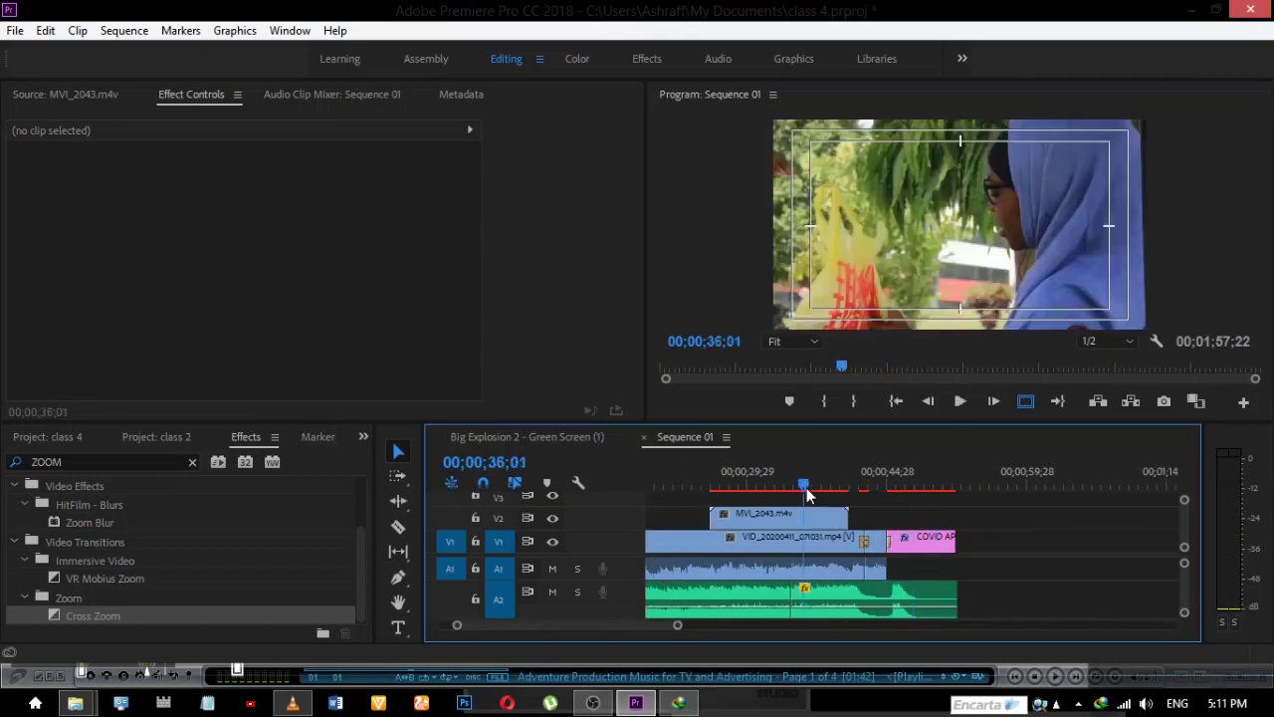
key(space)
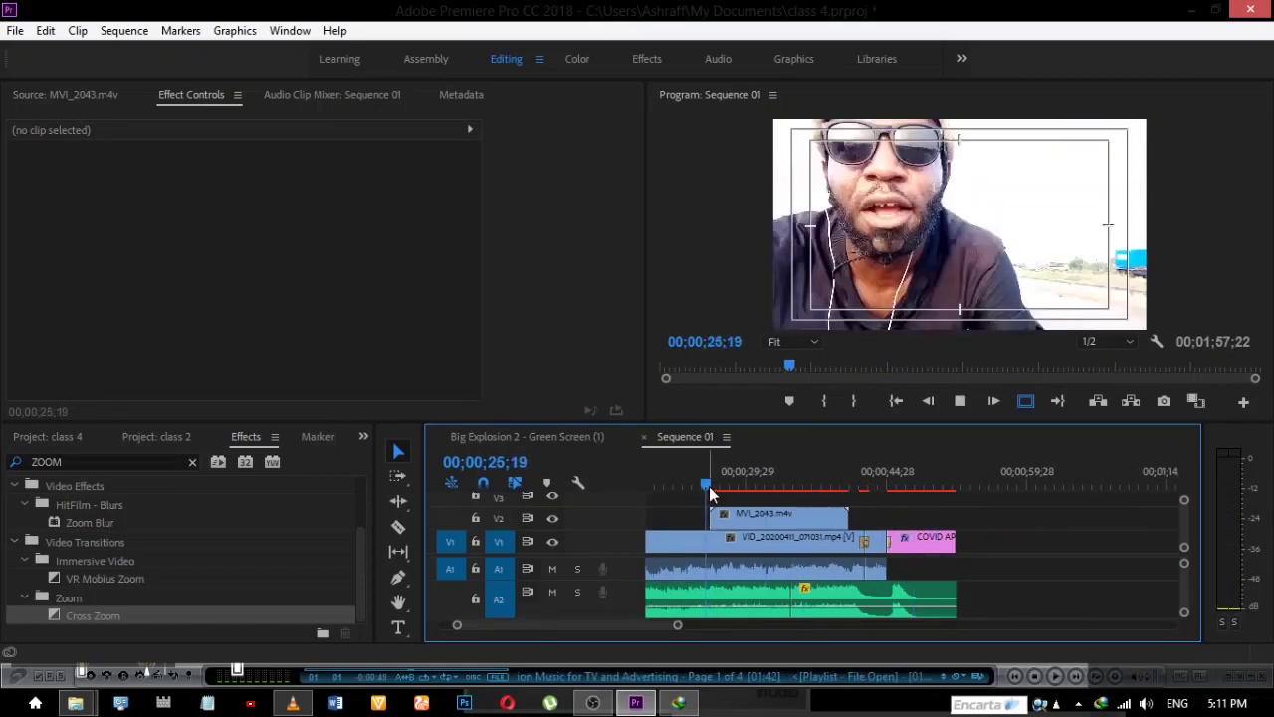
Stop playback at 27;00 and select the Production Music clip on A2 to show its Volume settings
key(space)
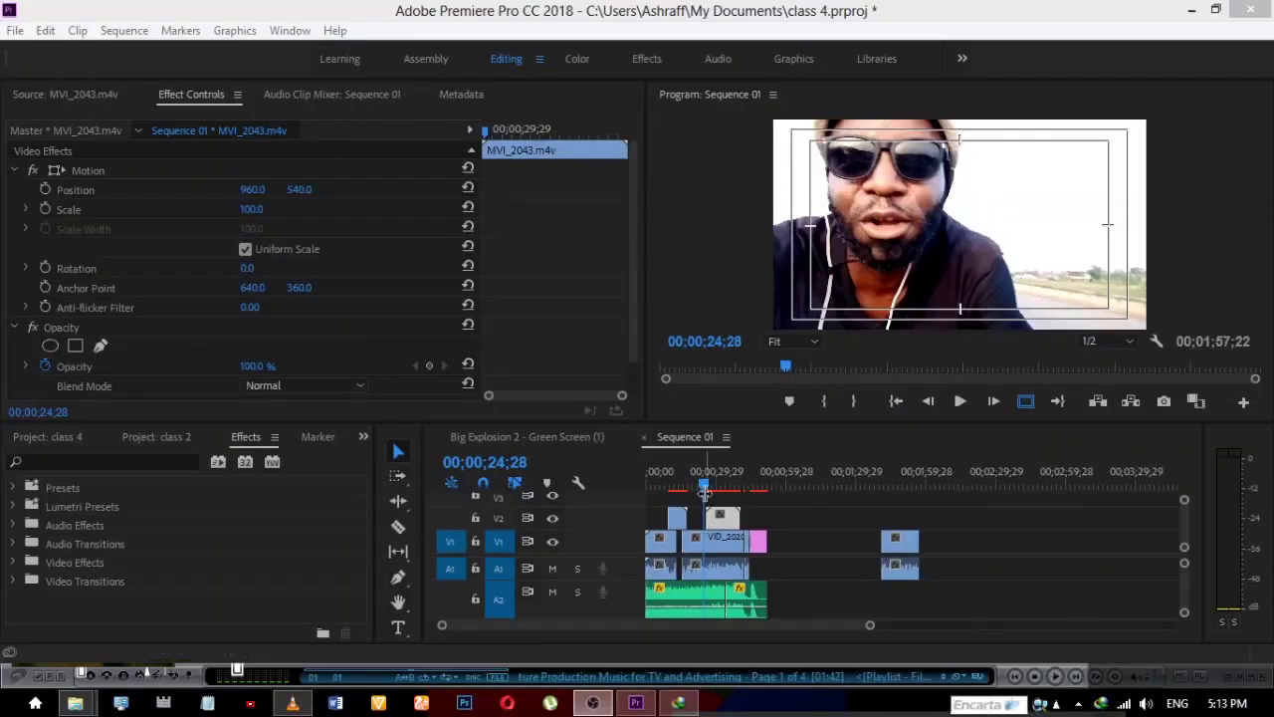
click(704, 493)
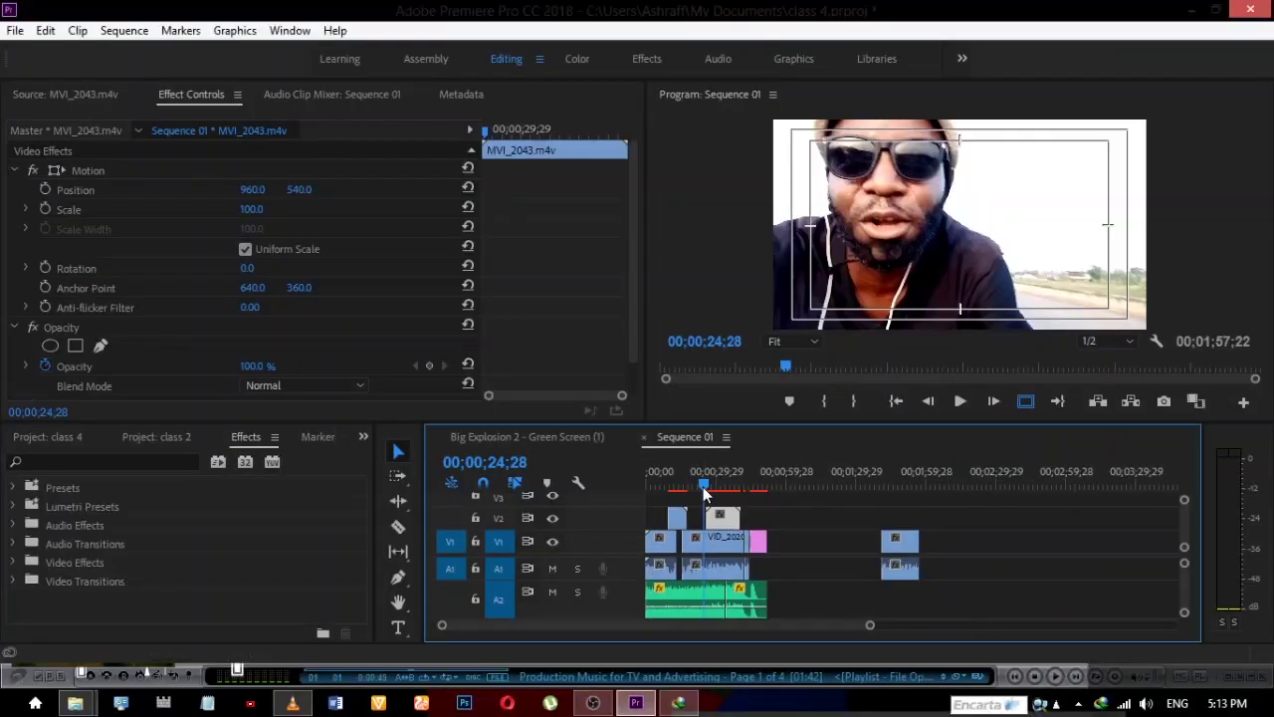
click(676, 593)
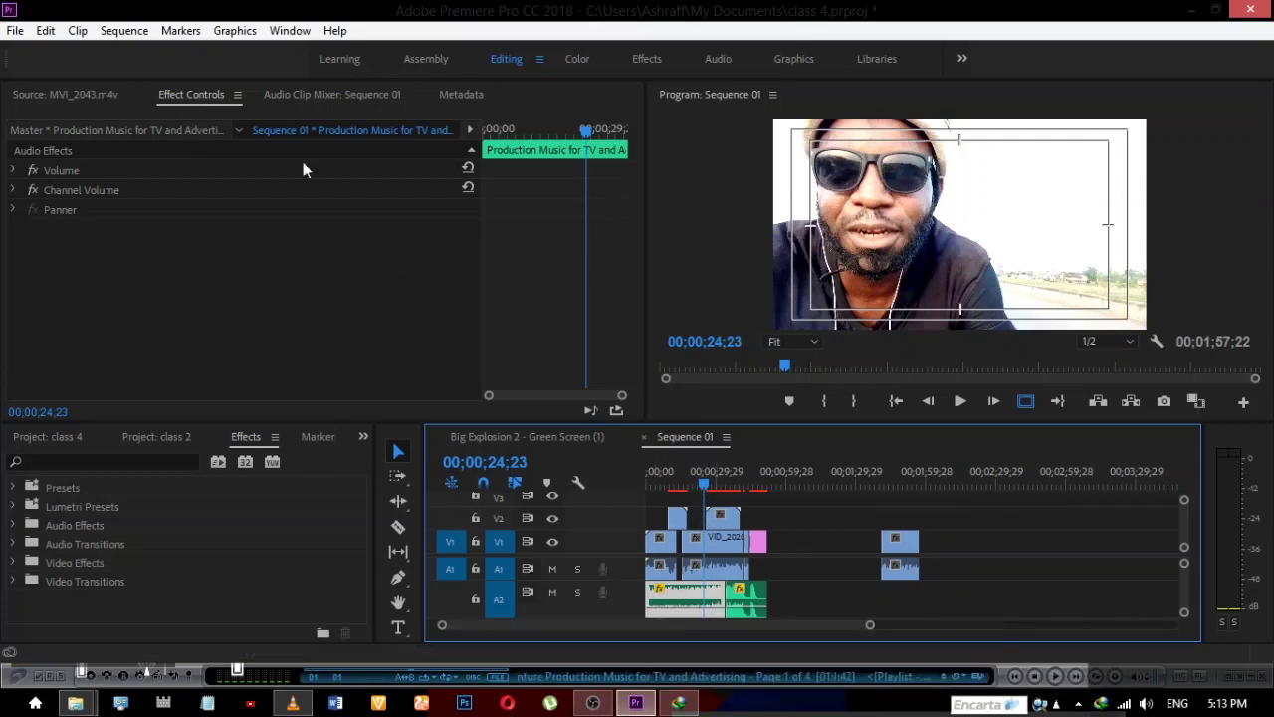
In the Audio Clip Mixer, play the sequence from about seven seconds to hear the levels
click(305, 94)
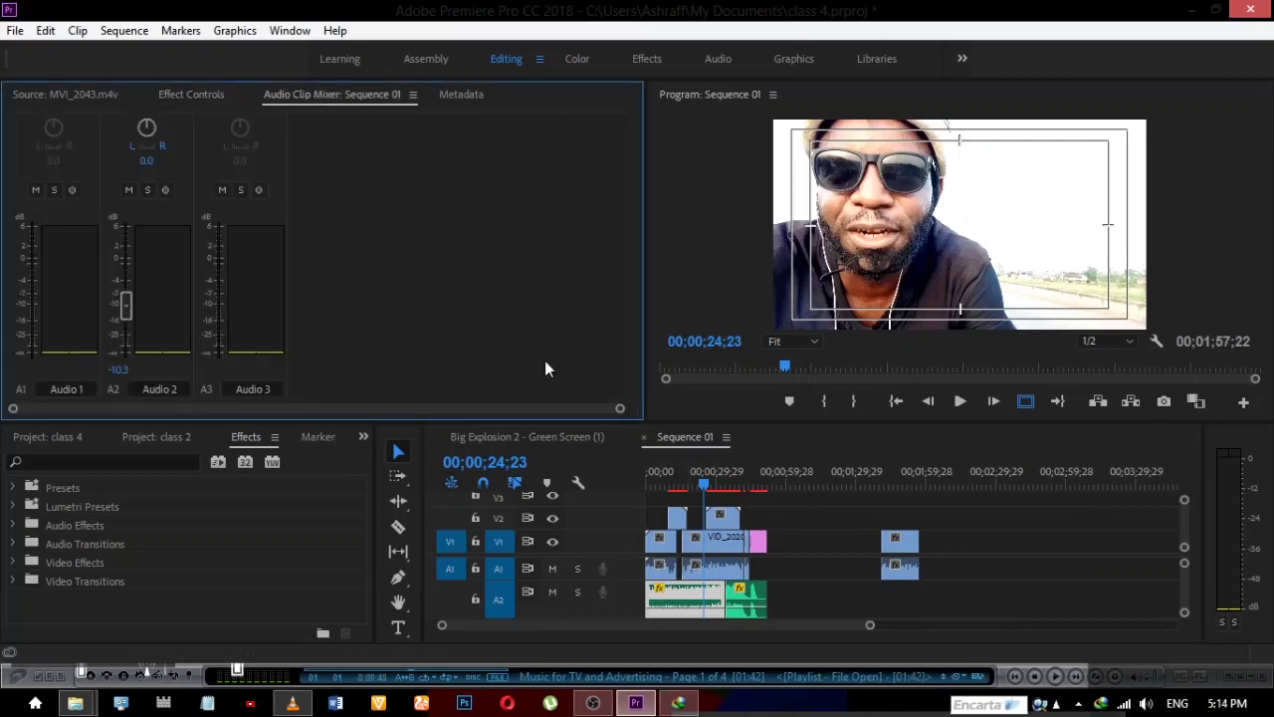
drag(696, 476, 675, 478)
key(space)
click(670, 490)
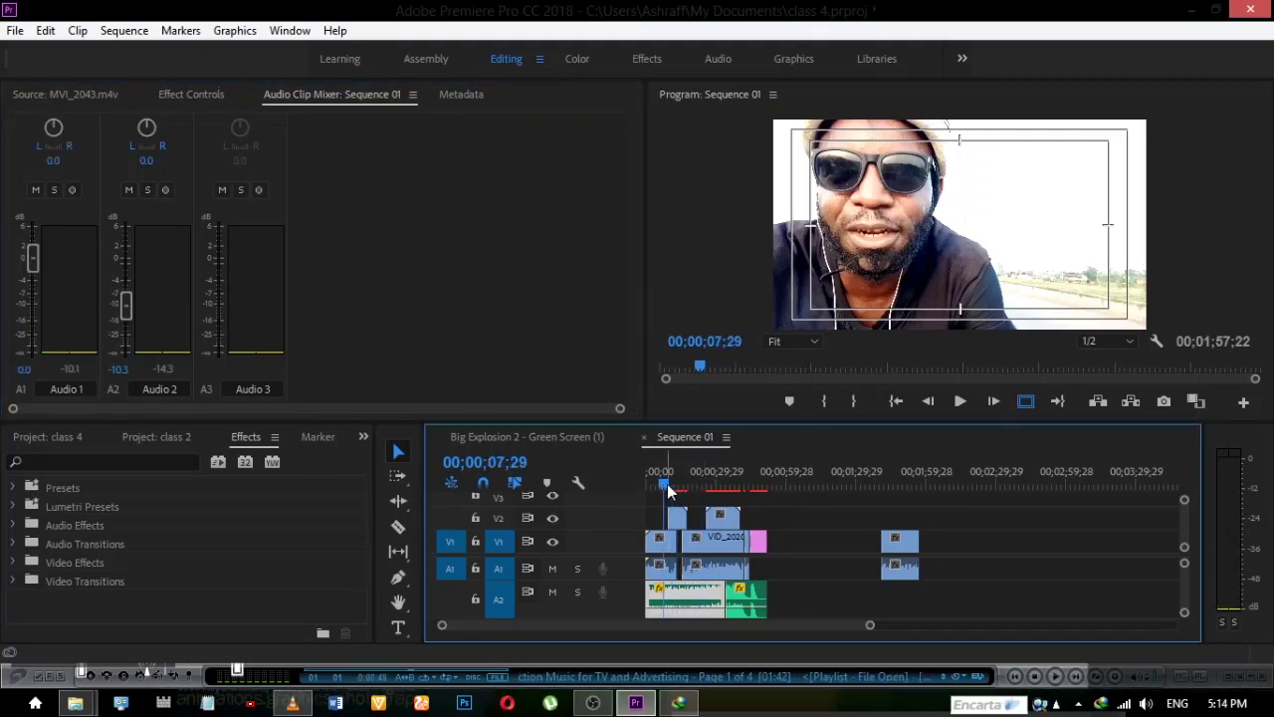
key(space)
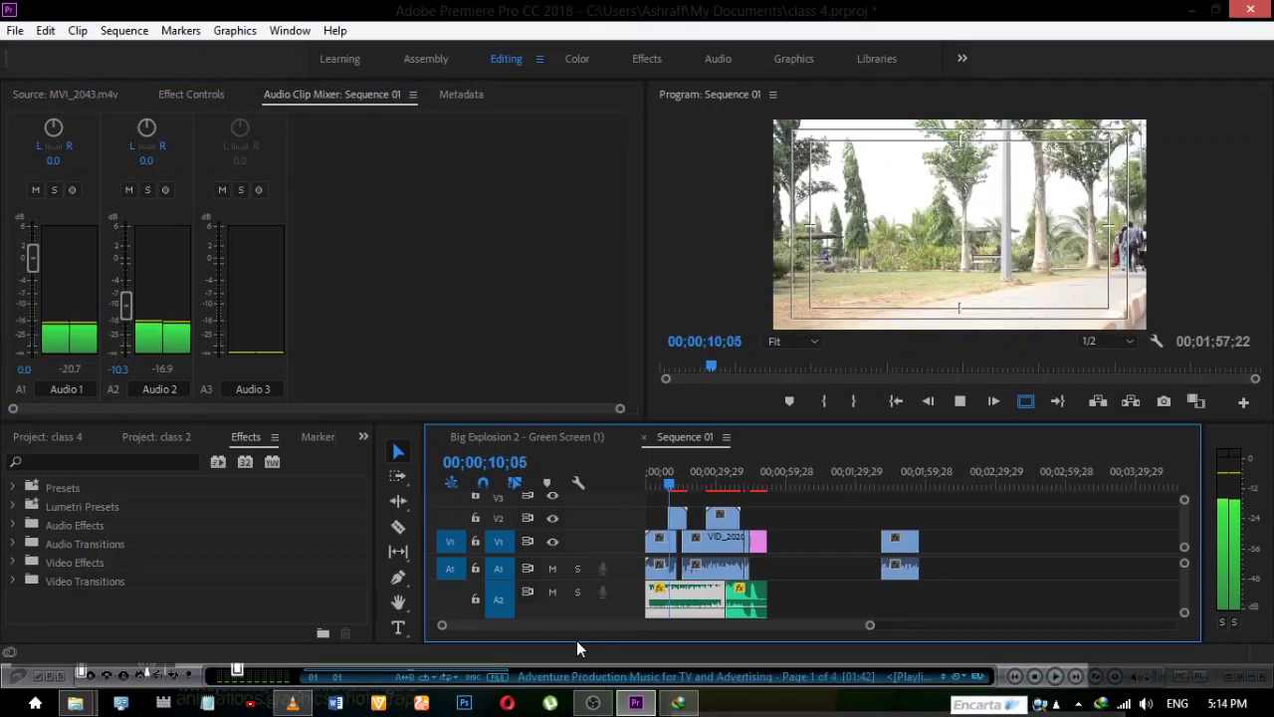
key(space)
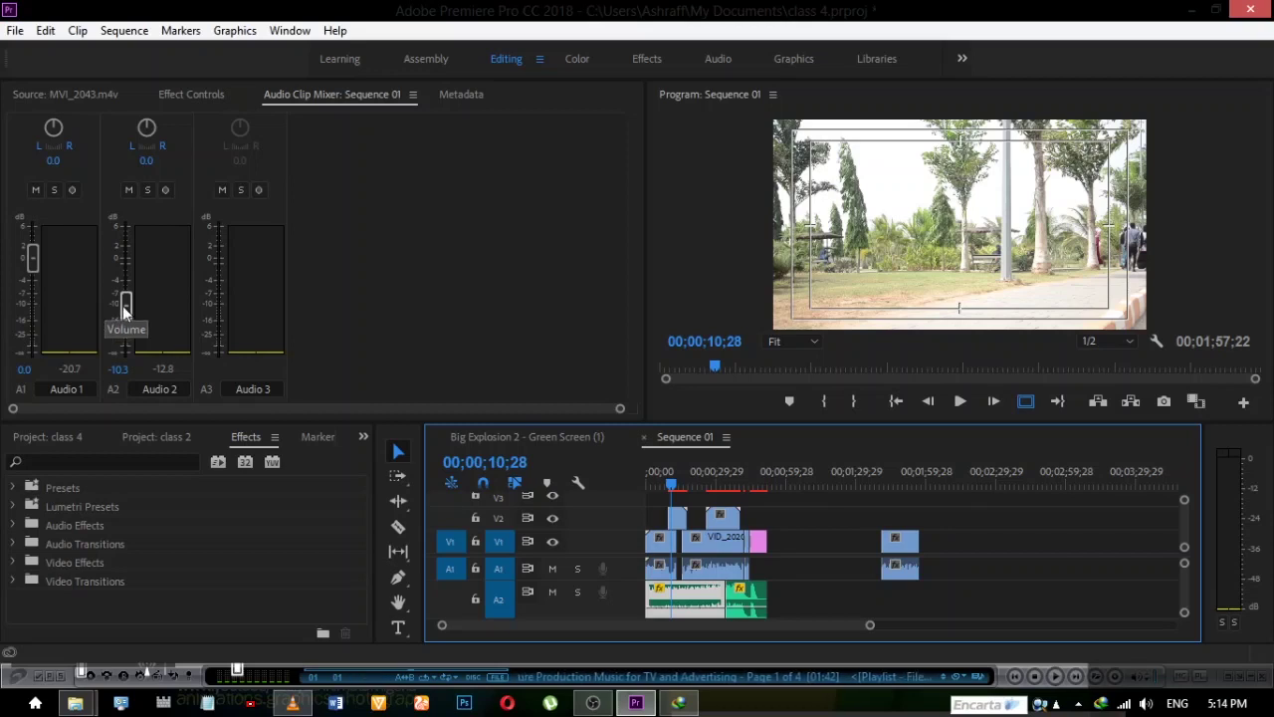
Lower the Audio 2 music fader to -18.0 dB and play from the beginning
drag(125, 316, 126, 324)
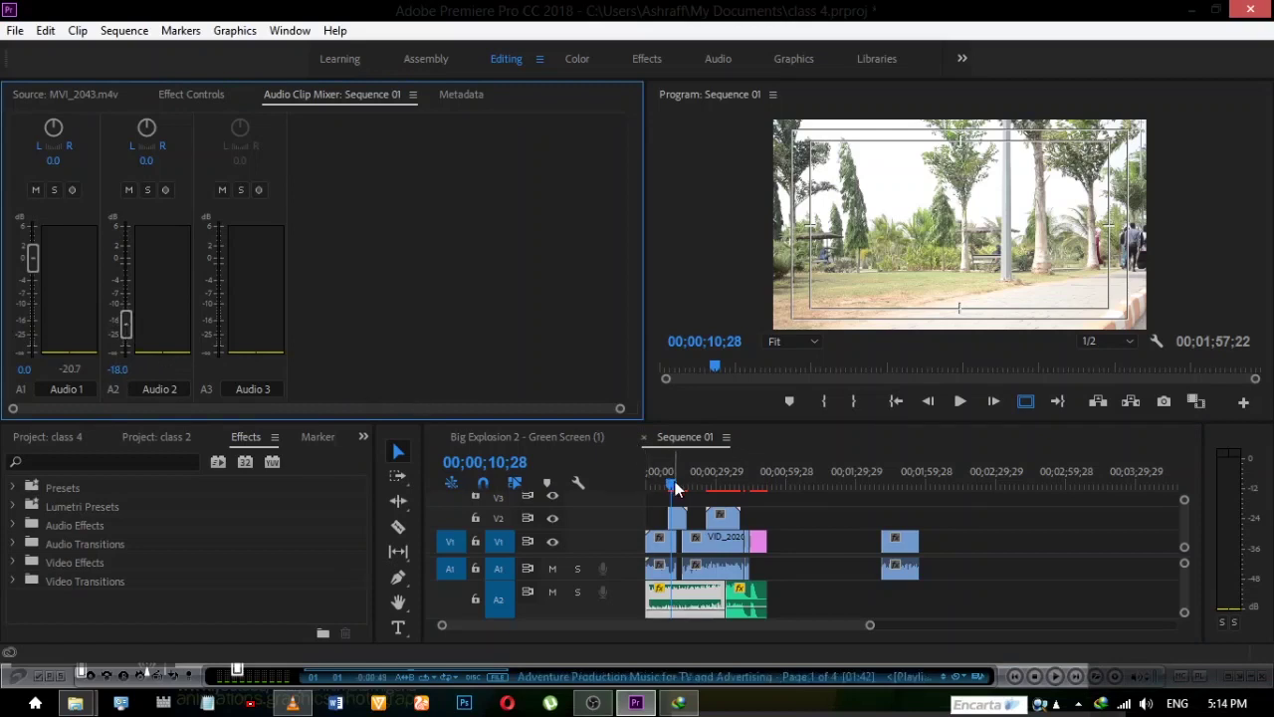
drag(675, 488, 626, 480)
key(space)
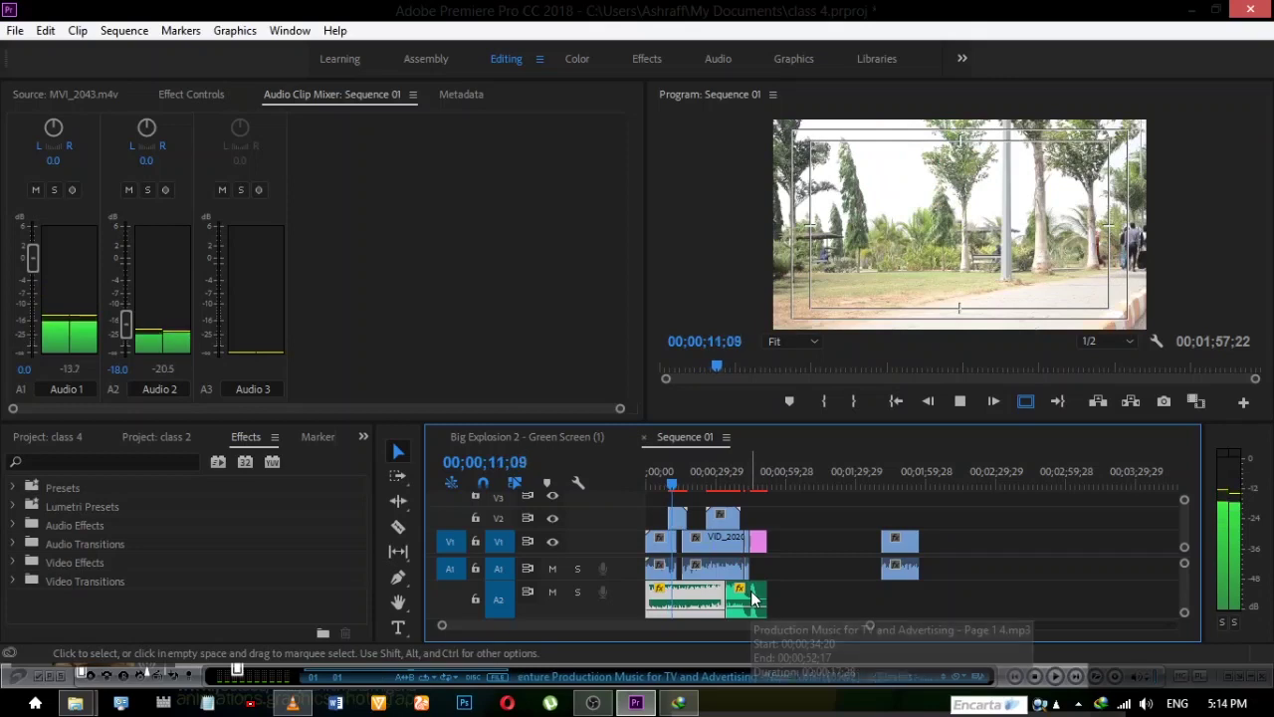
Razor-cut the A2 music clip just before the COVID APOCALYPSE title
key(equal)
key(equal)
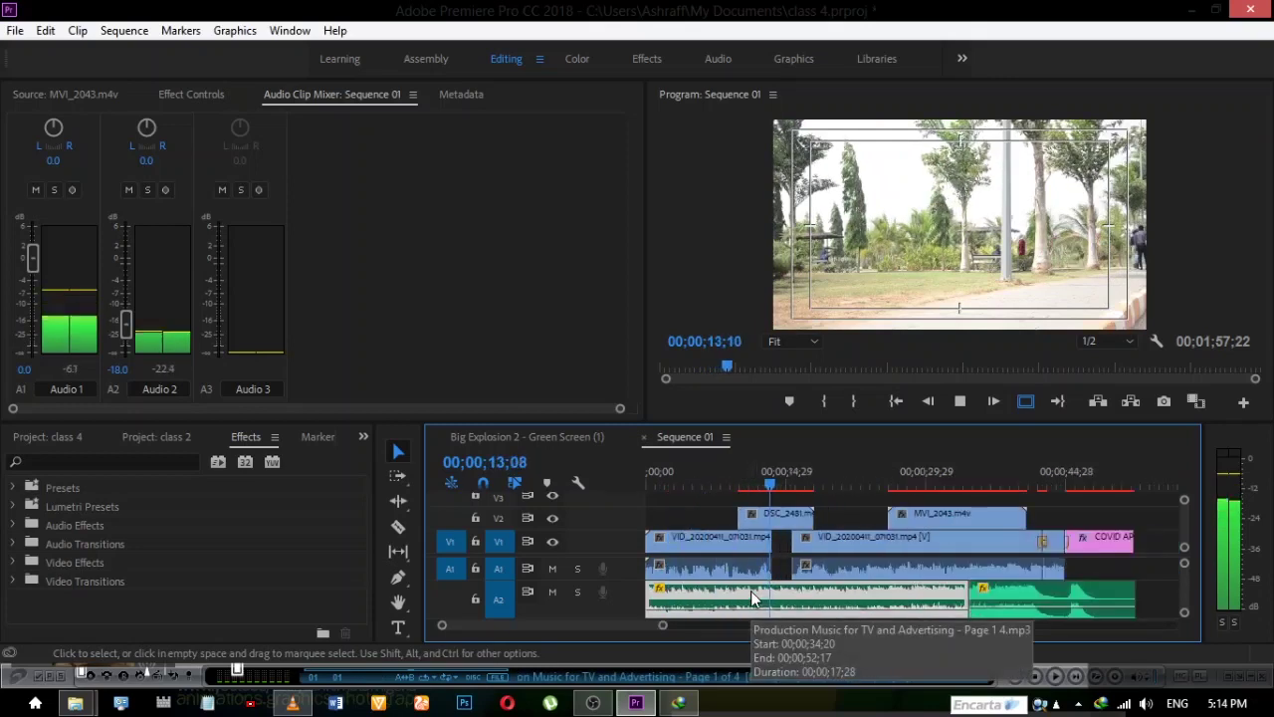
key(space)
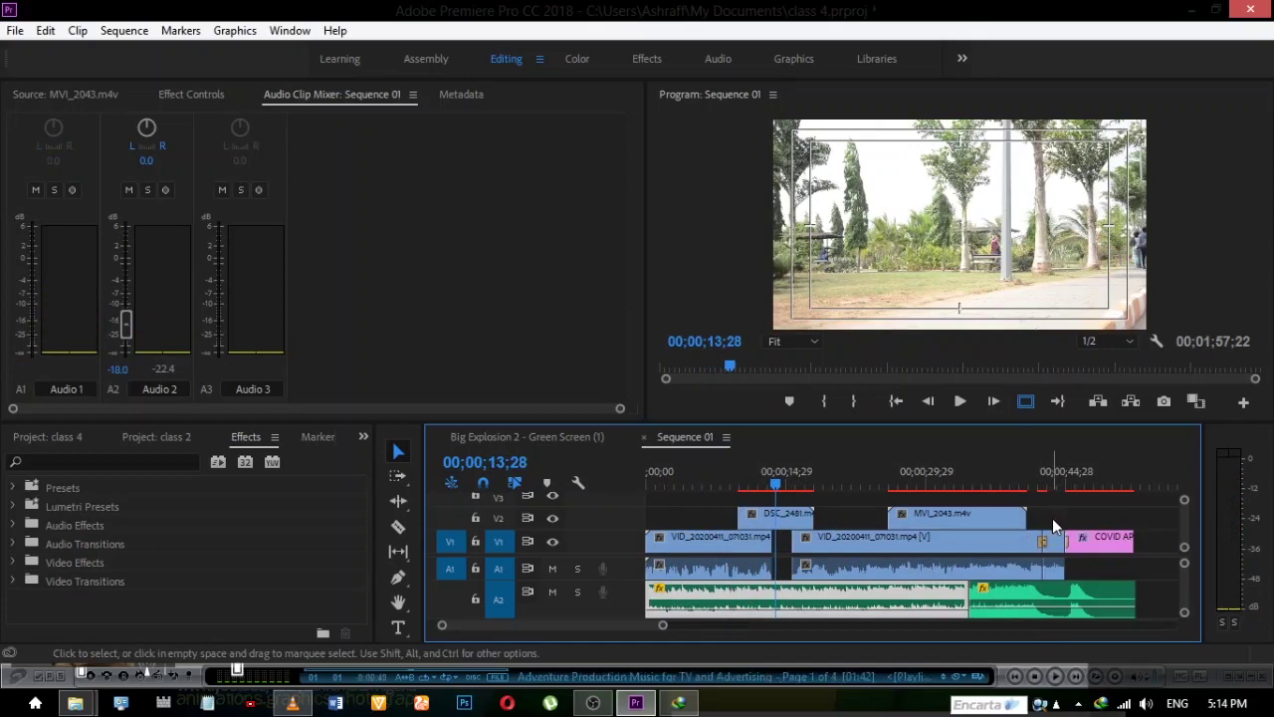
key(c)
click(1052, 602)
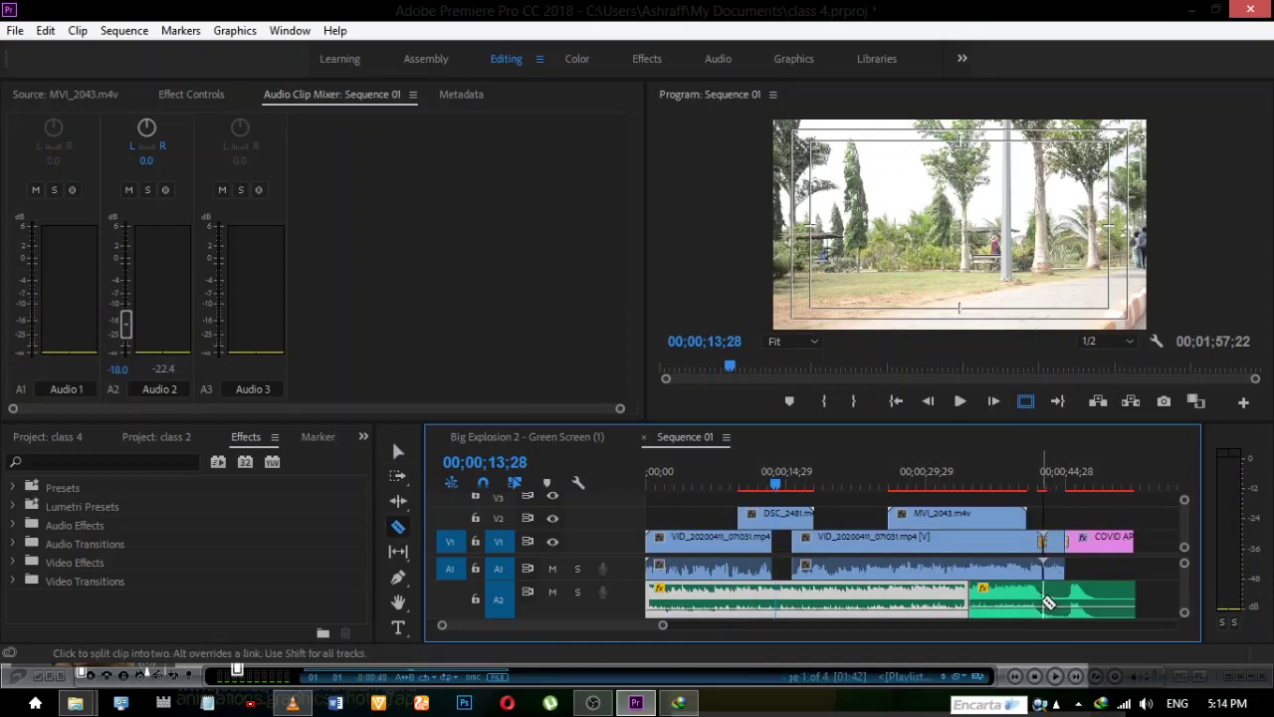
Adjust the volume line of the final music piece and return to about 40 seconds
key(v)
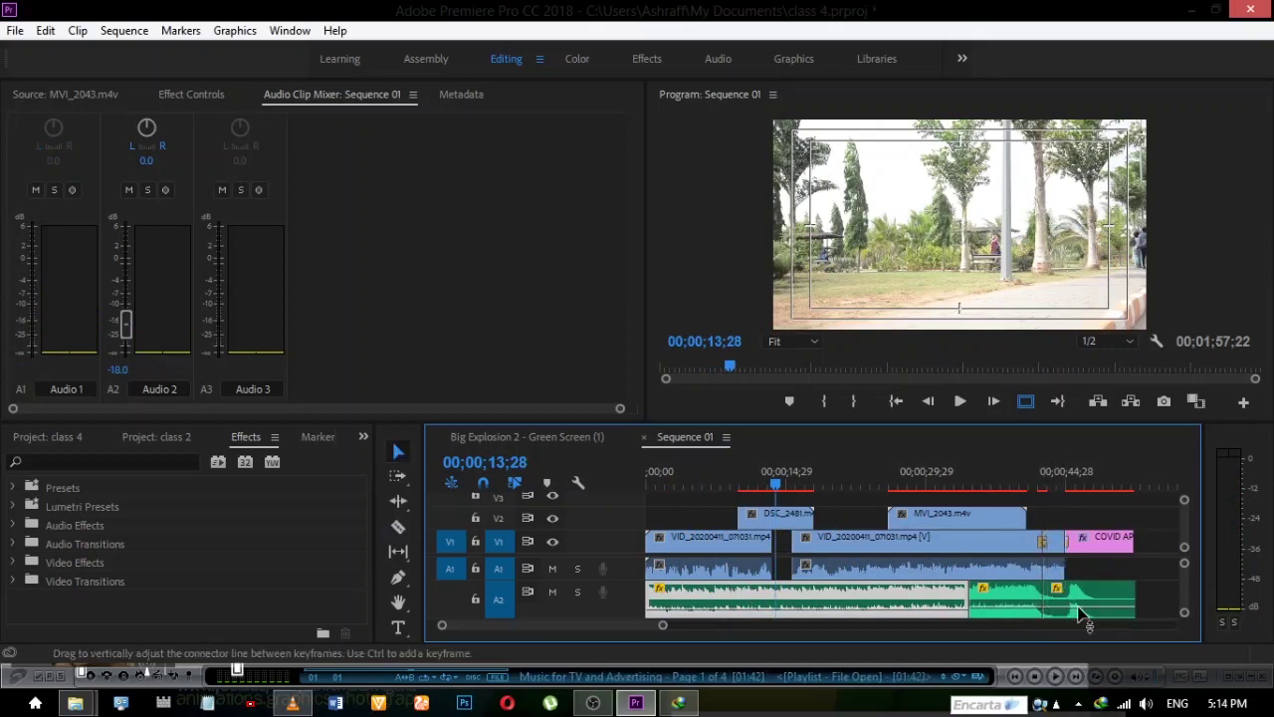
drag(1083, 613, 1083, 607)
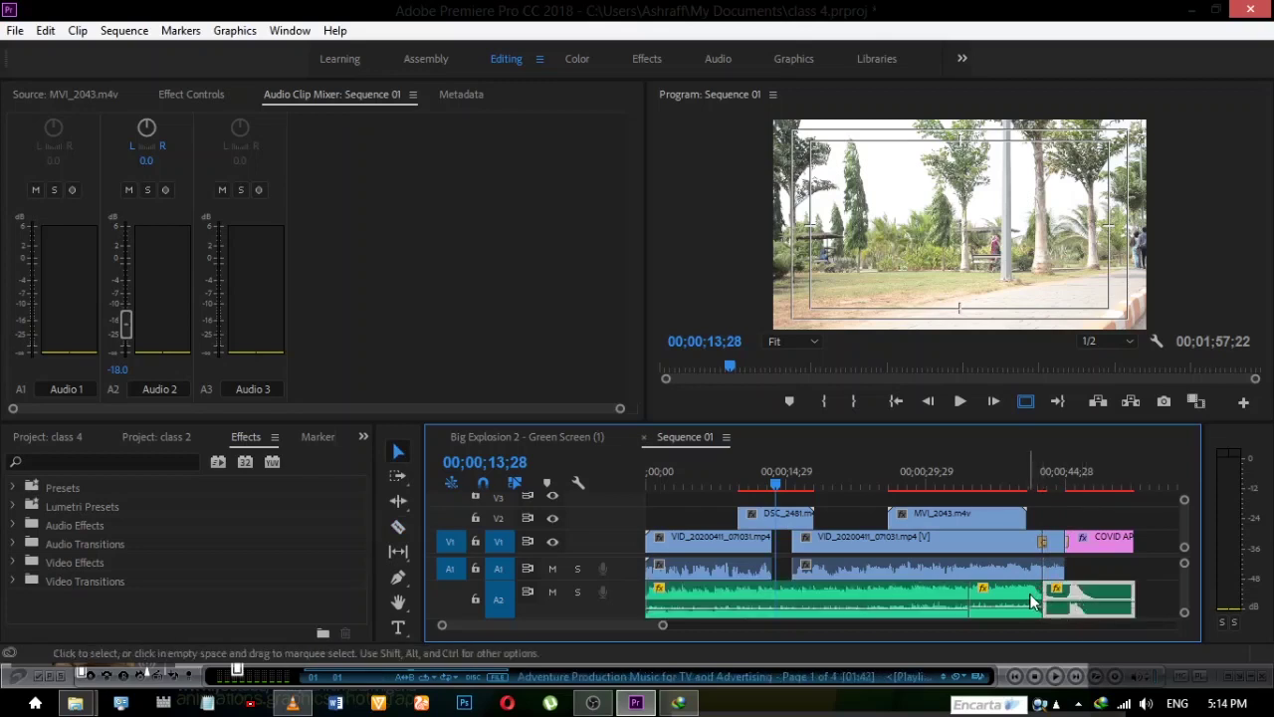
click(1024, 478)
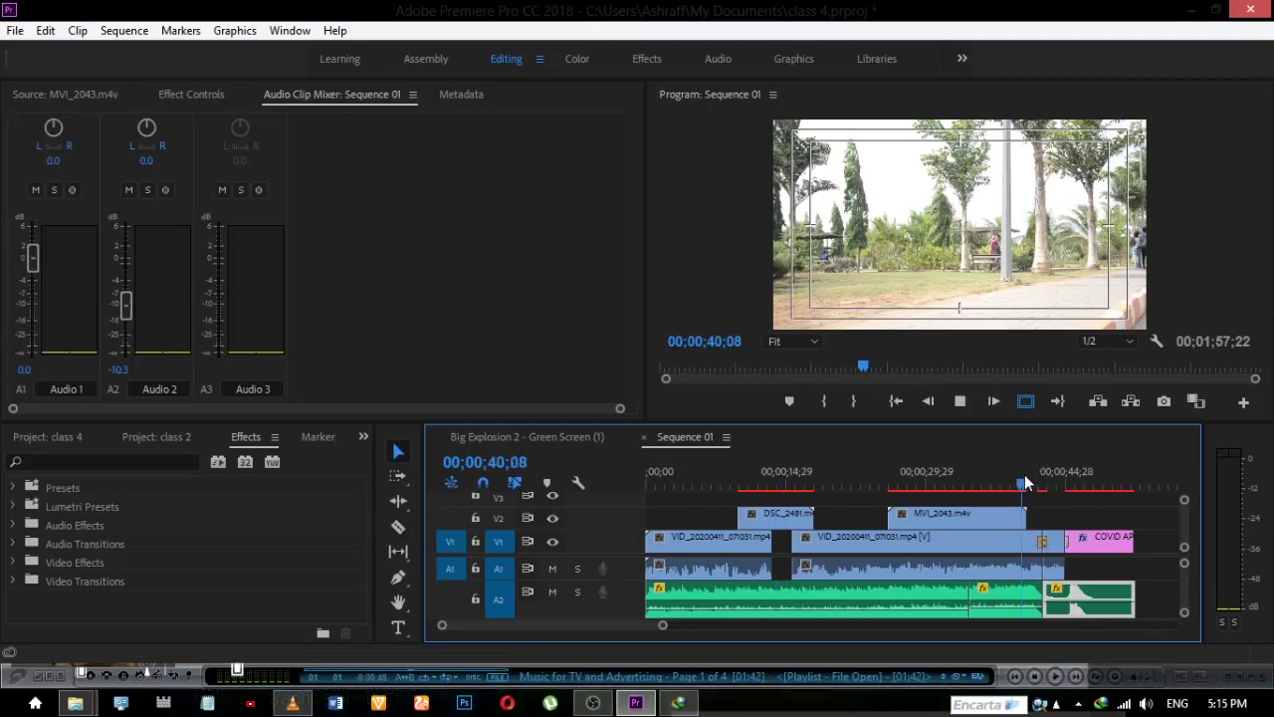
Play back the sequence ending to check the closing music
key(space)
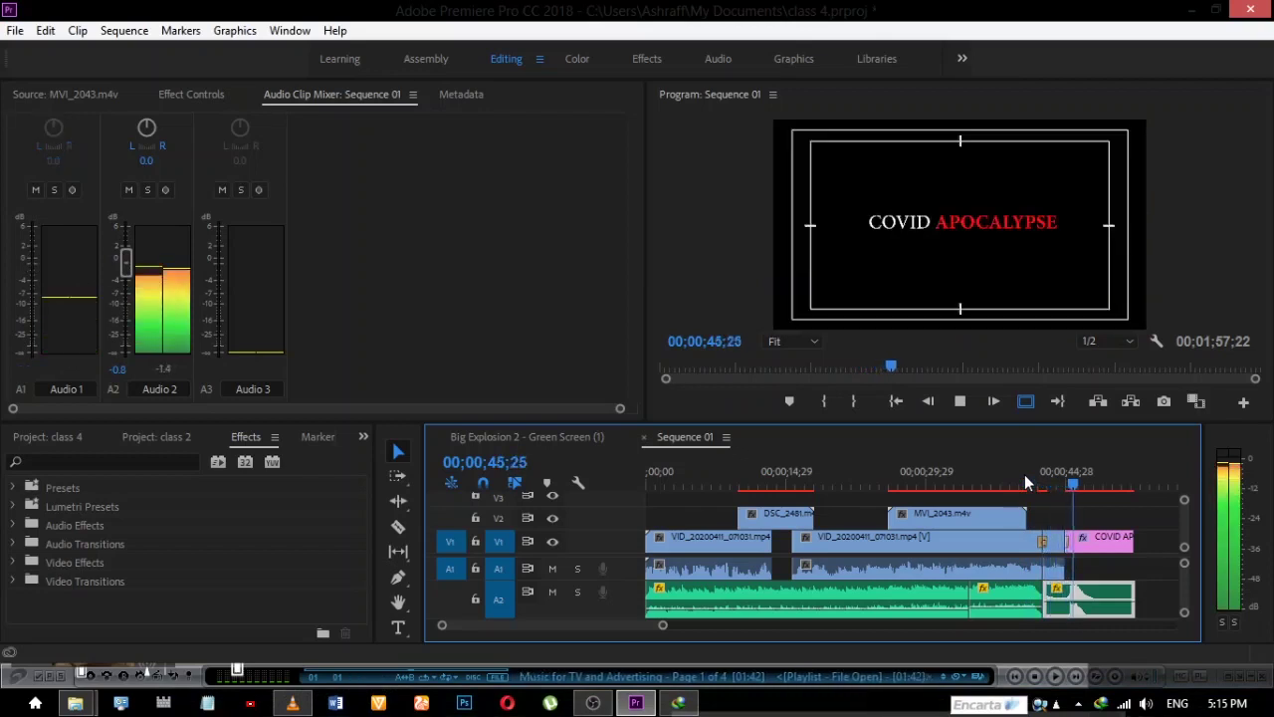
key(space)
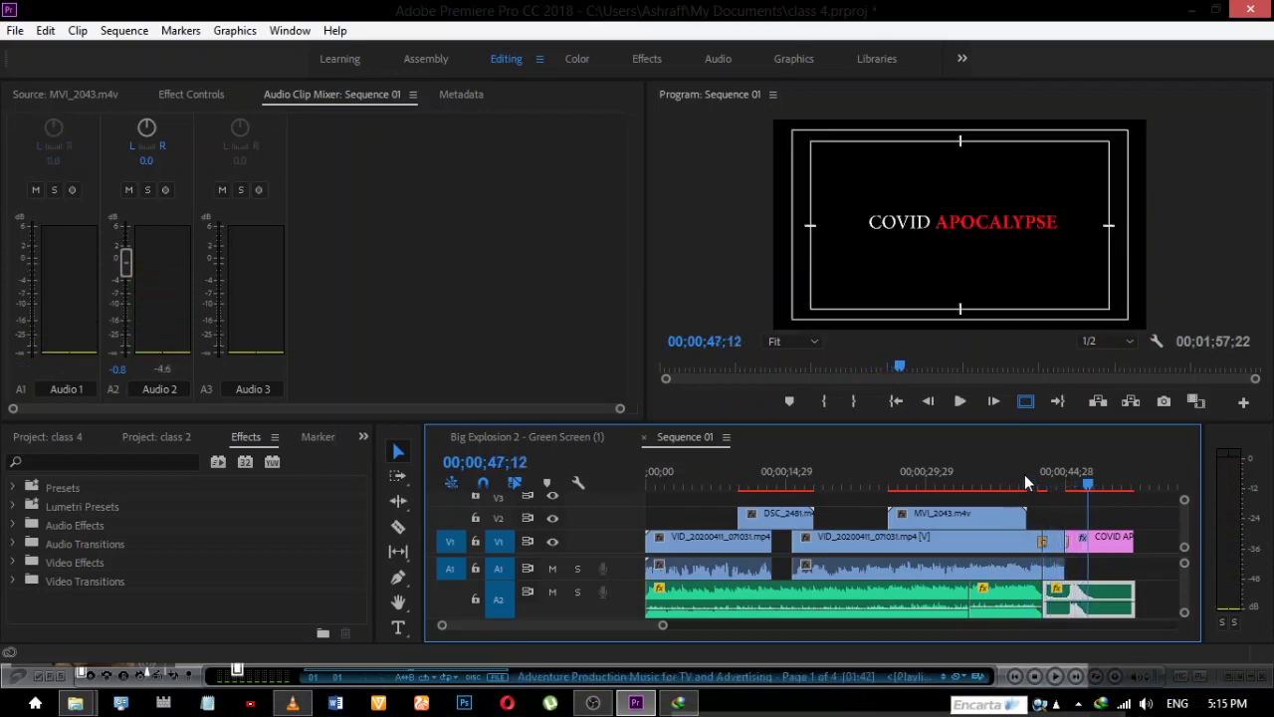
key(minus)
key(minus)
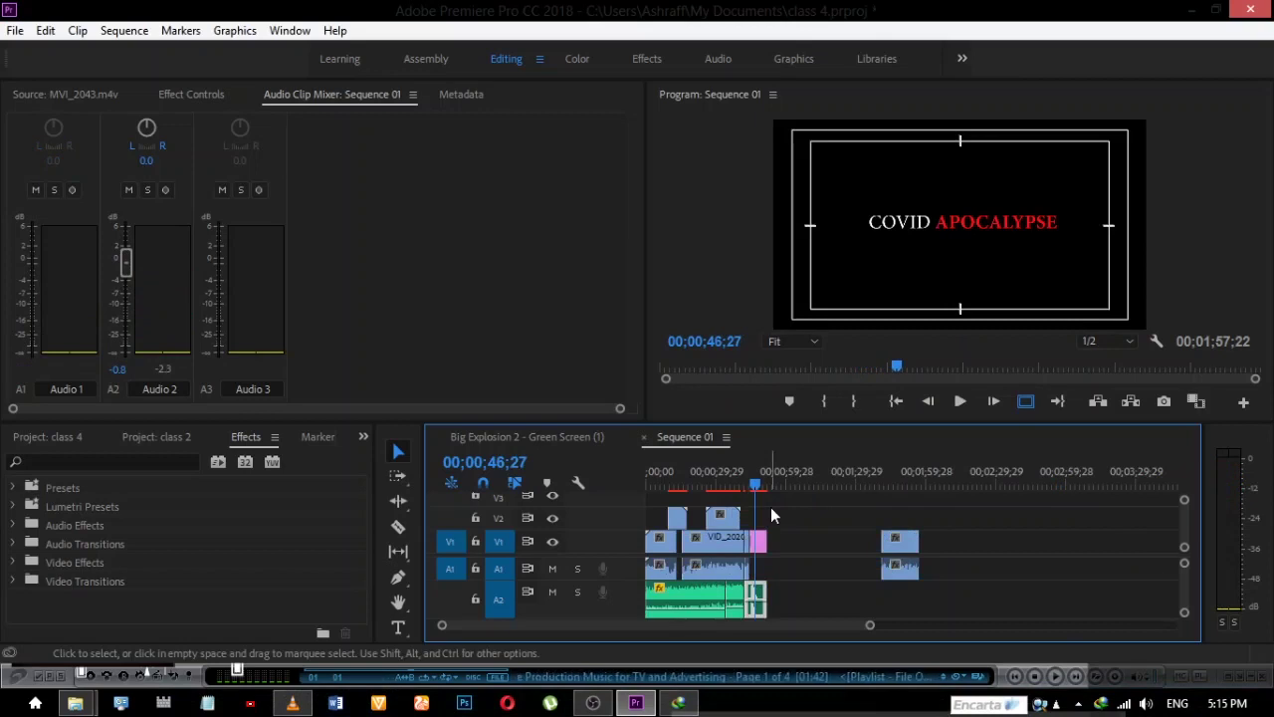
Select every clip and drag them right, leaving empty black at the sequence start
drag(784, 511, 661, 592)
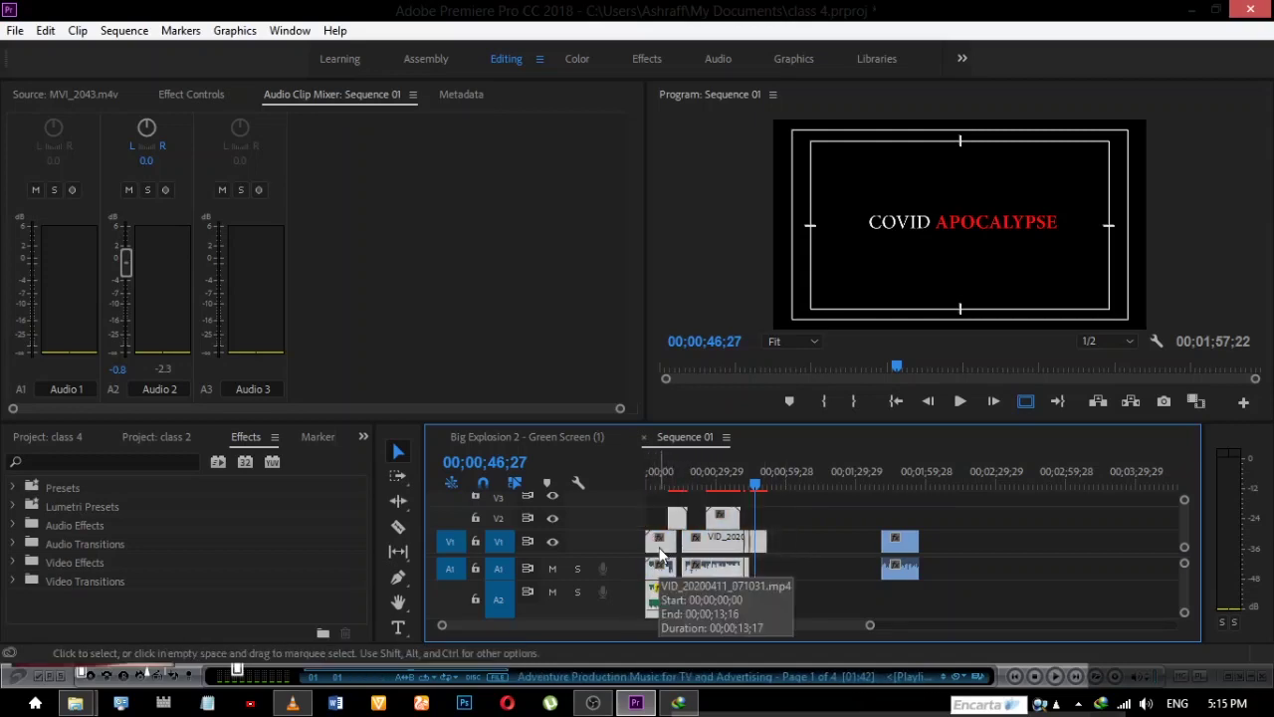
key(equal)
key(equal)
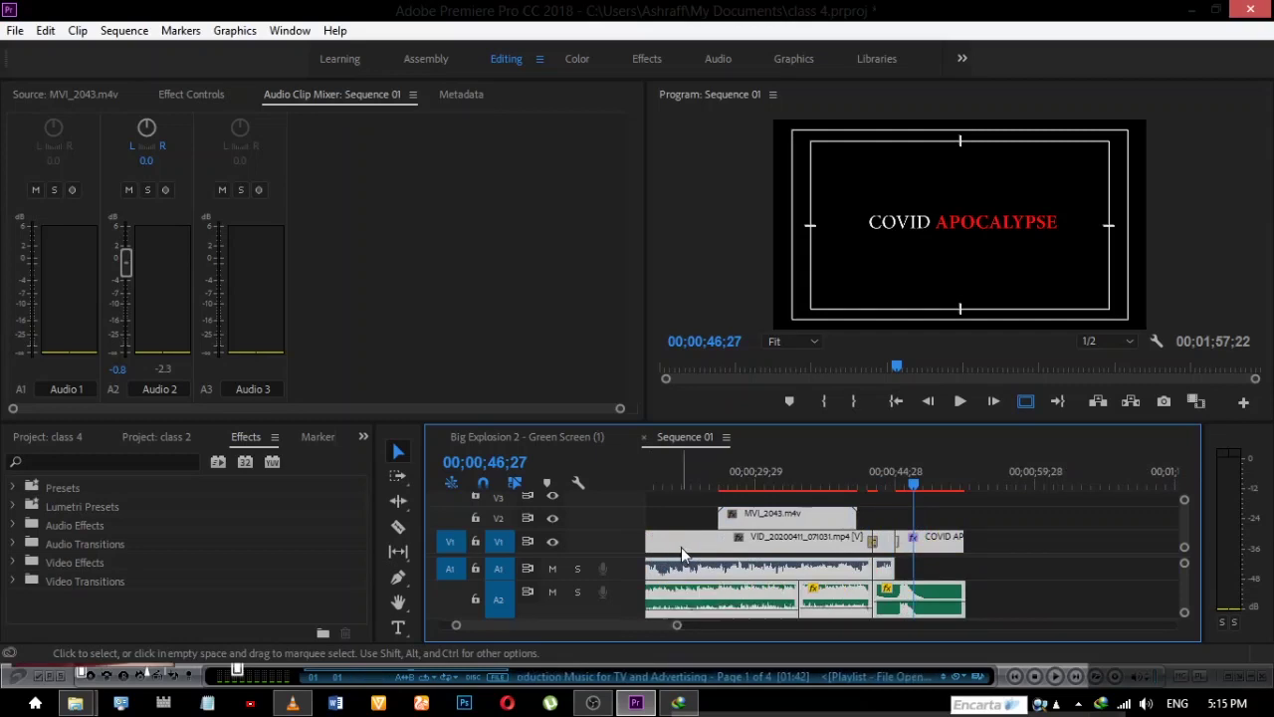
key(minus)
key(minus)
key(minus)
drag(656, 546, 666, 546)
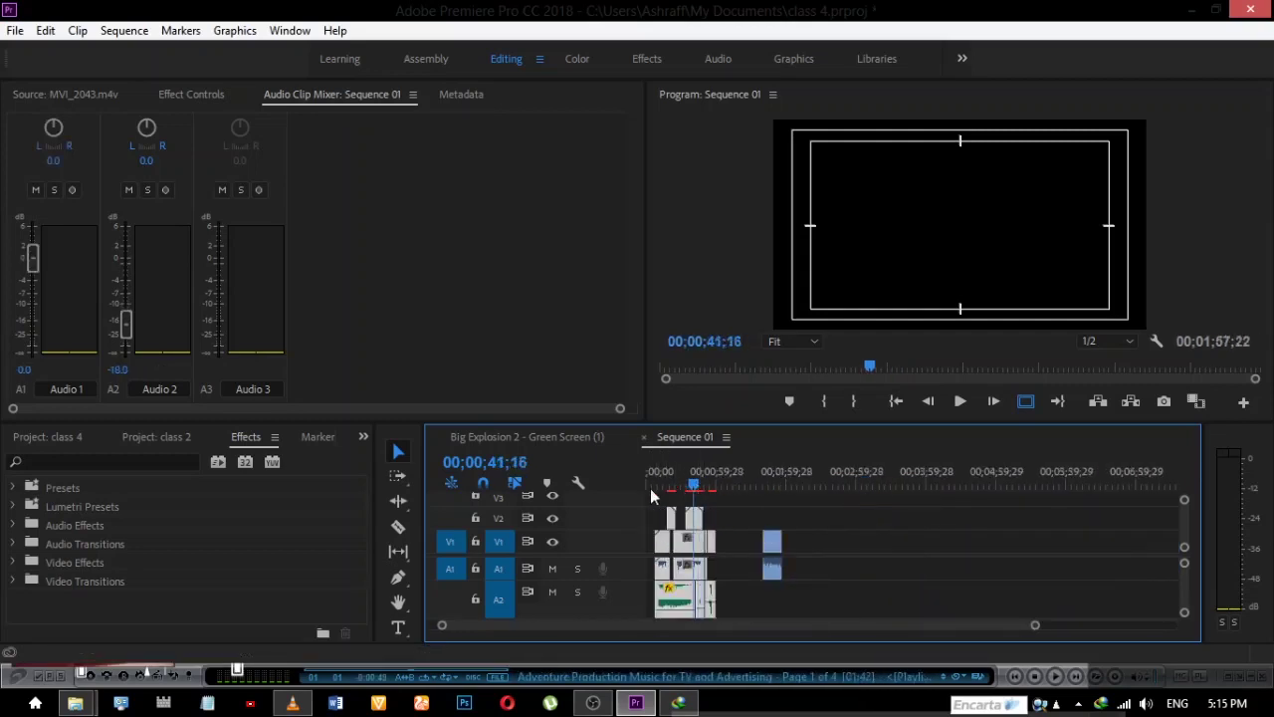
key(Home)
key(equal)
key(equal)
key(equal)
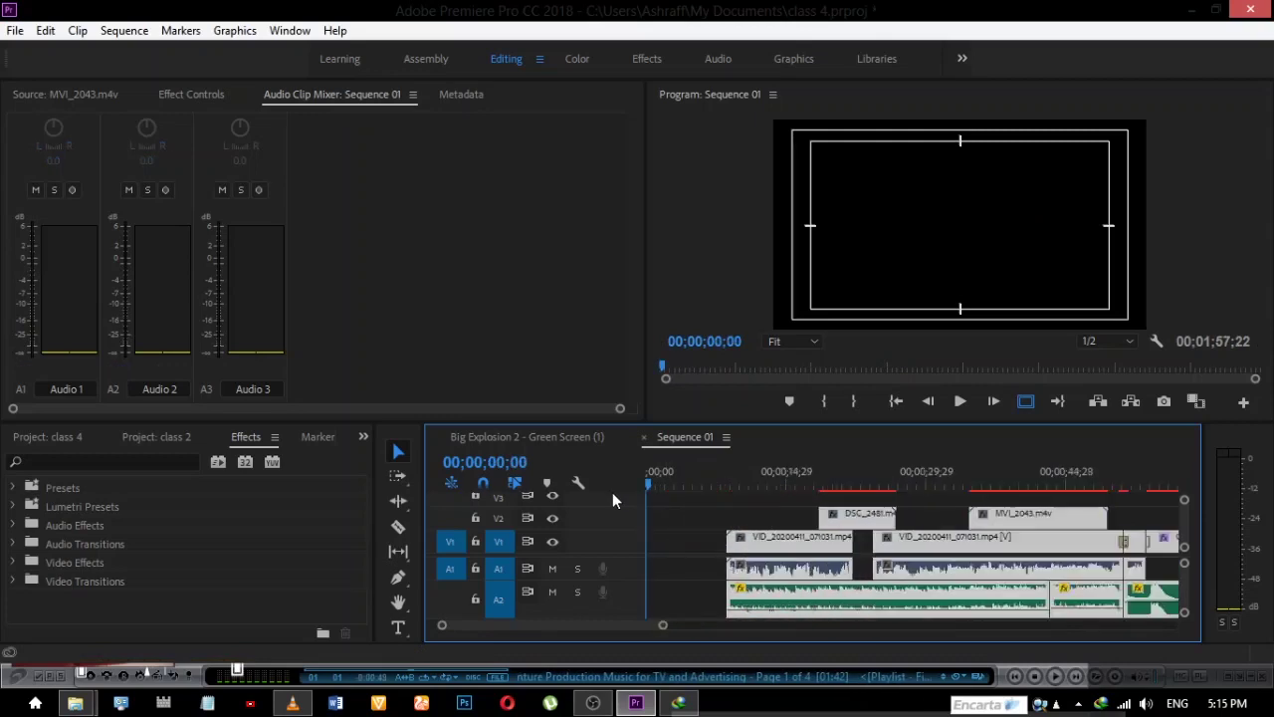
Type 'BEFORE THE PANDEMIC' on the opening black frame and drag it slightly lower
click(399, 629)
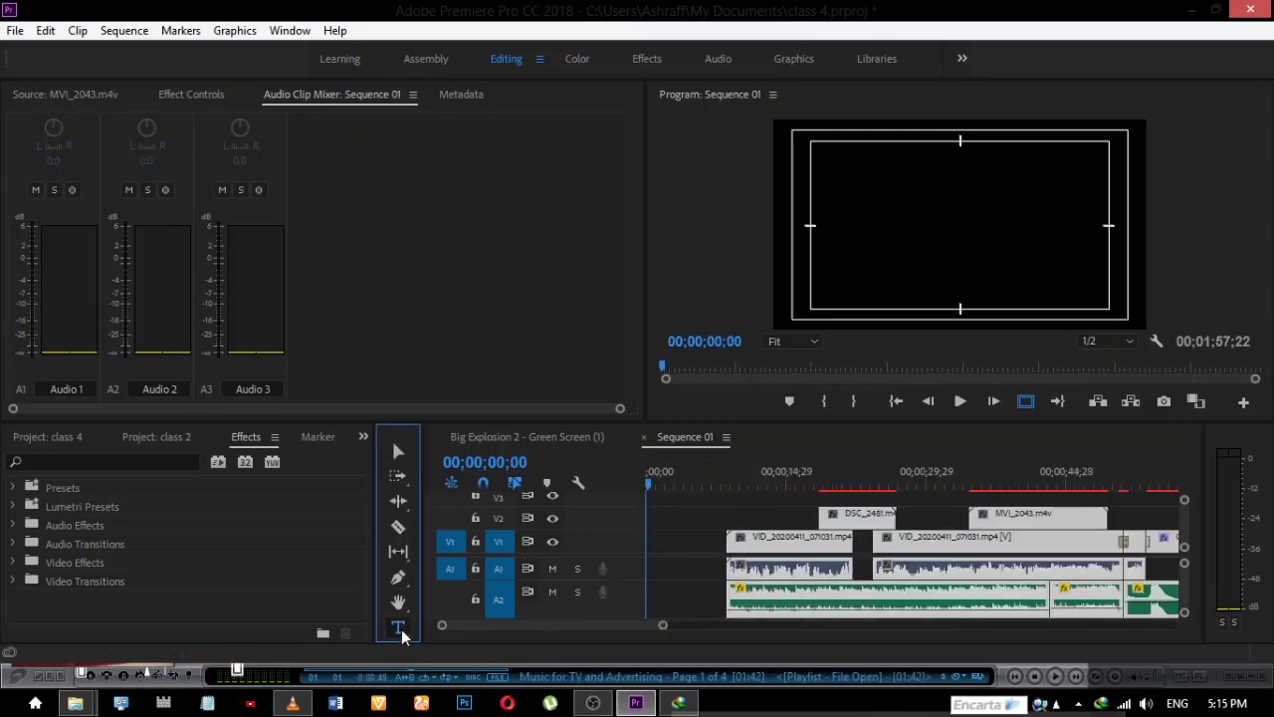
click(862, 223)
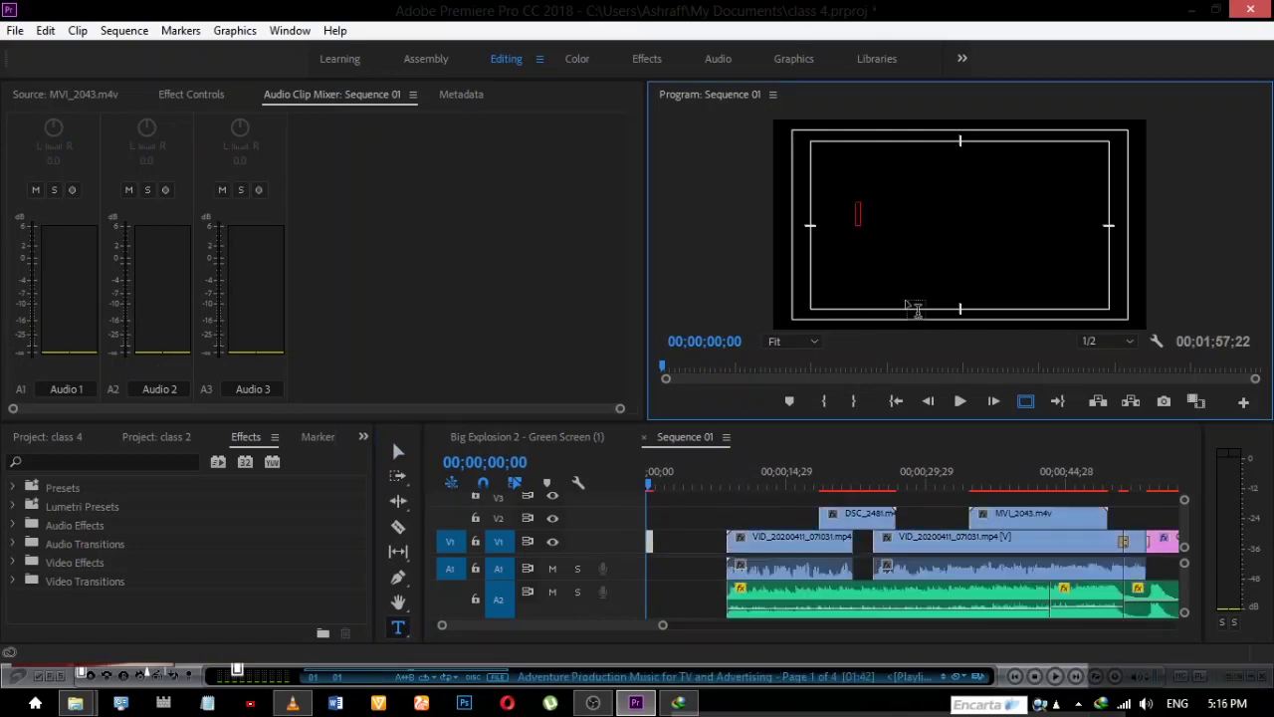
text(BEFO)
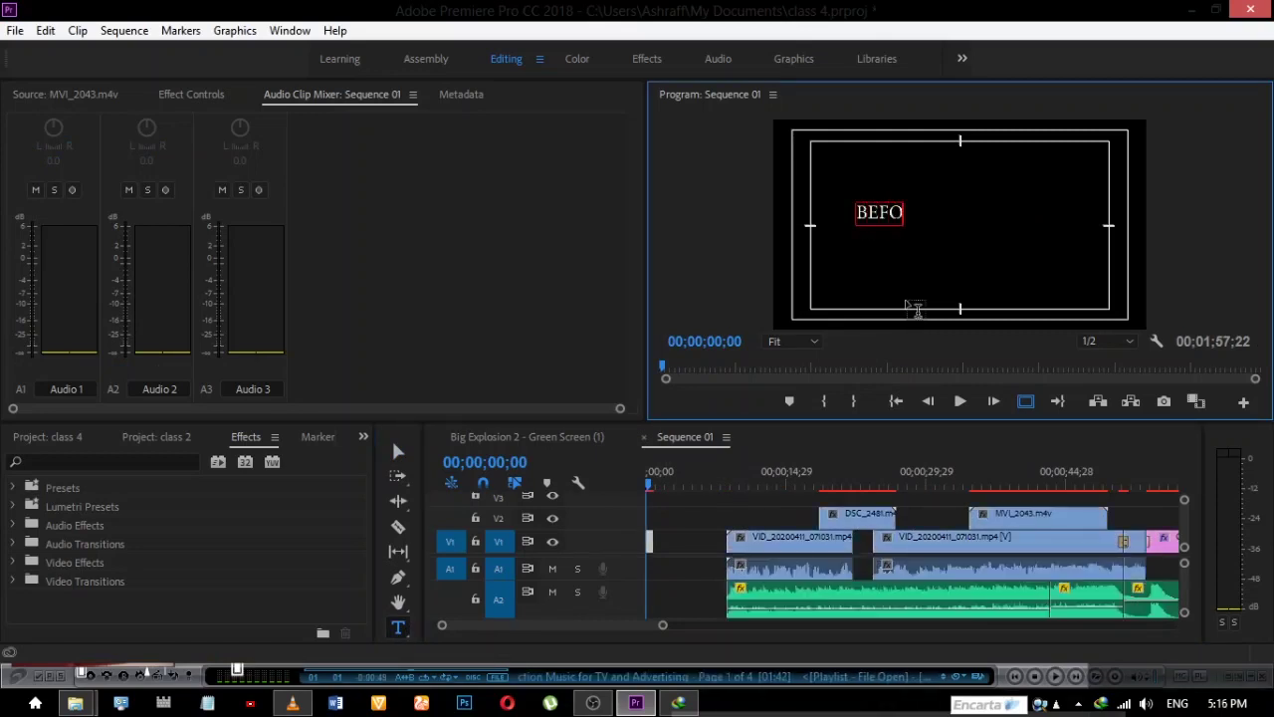
text(RE THE)
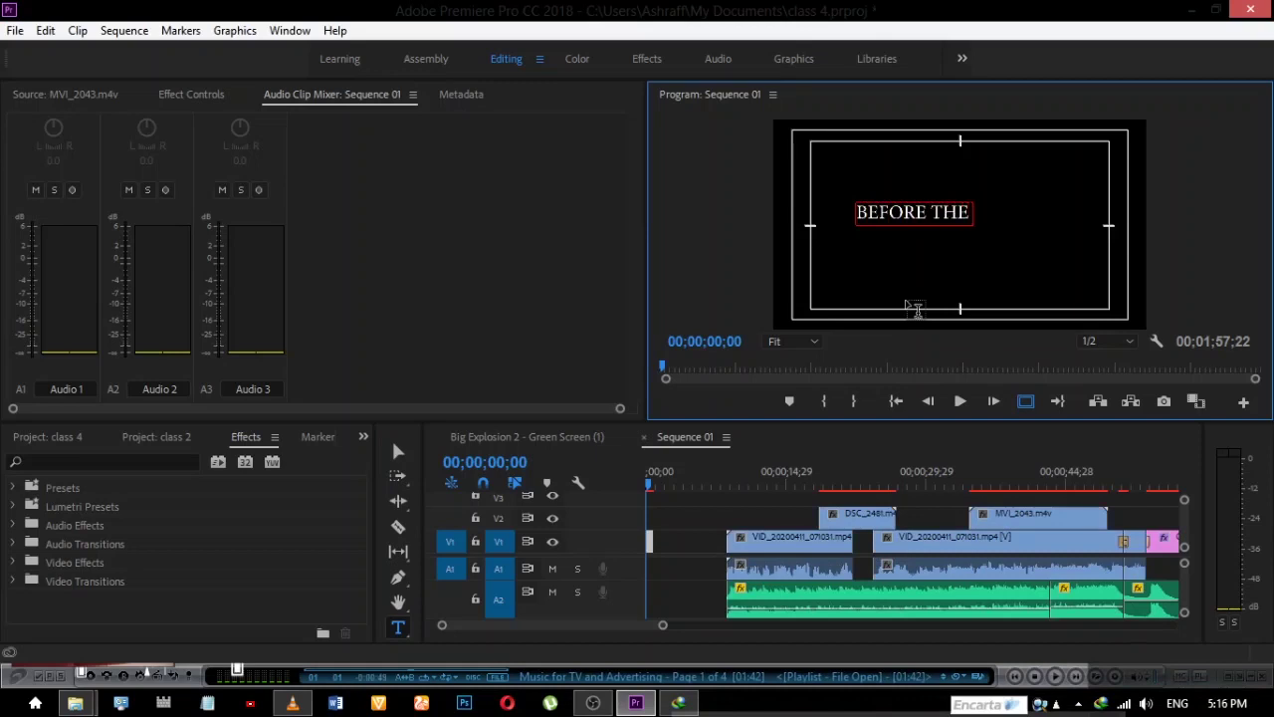
text( PANDEMIC)
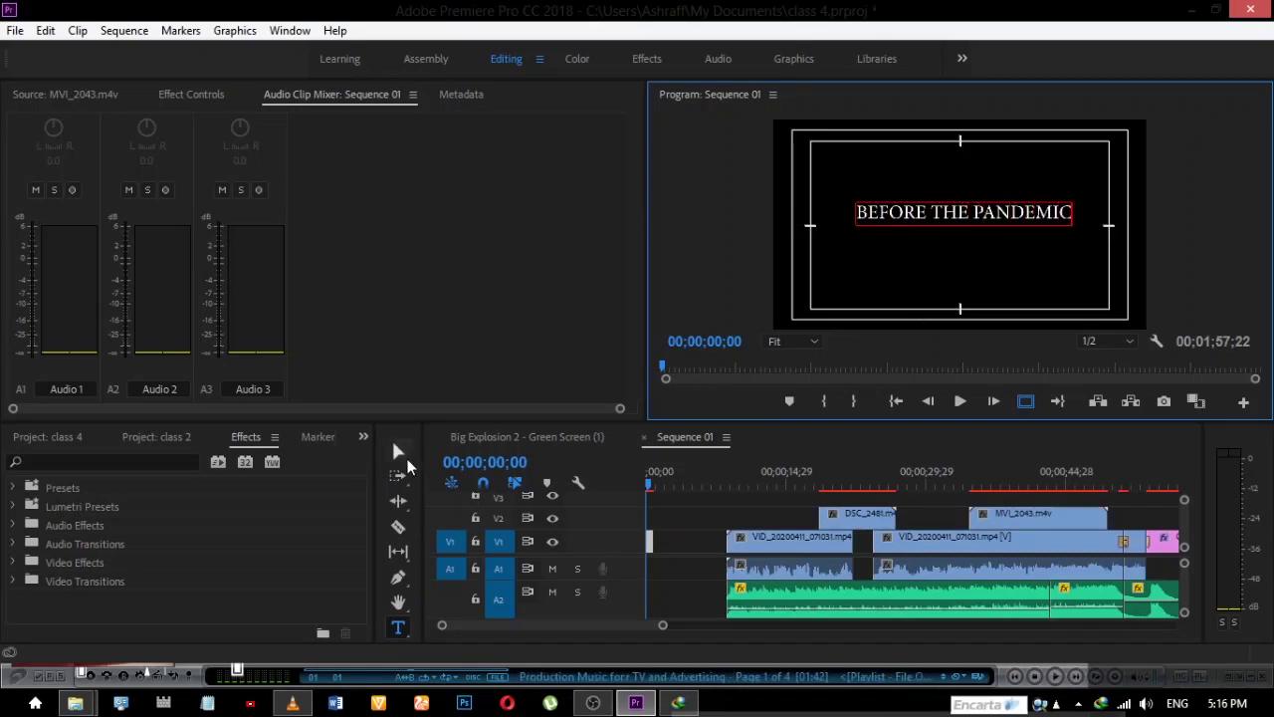
click(399, 452)
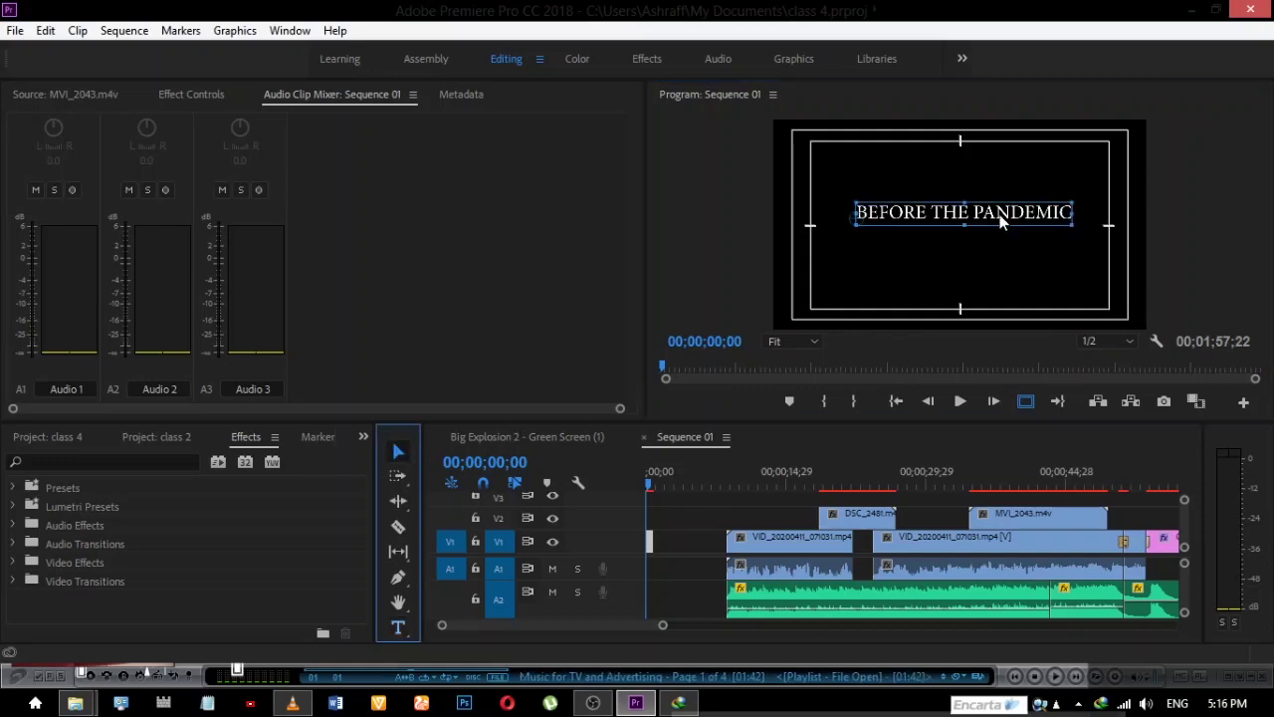
drag(1000, 221, 991, 232)
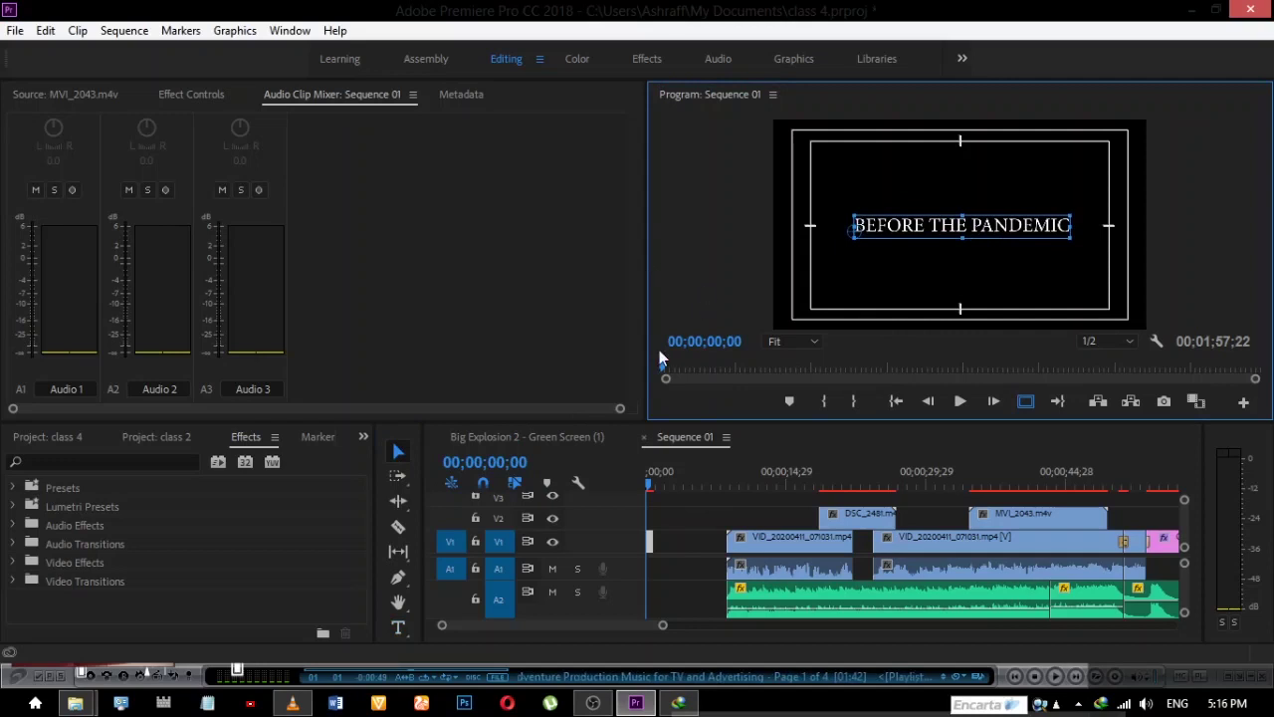
Change the title's font to Calibri Regular in Effect Controls
click(202, 94)
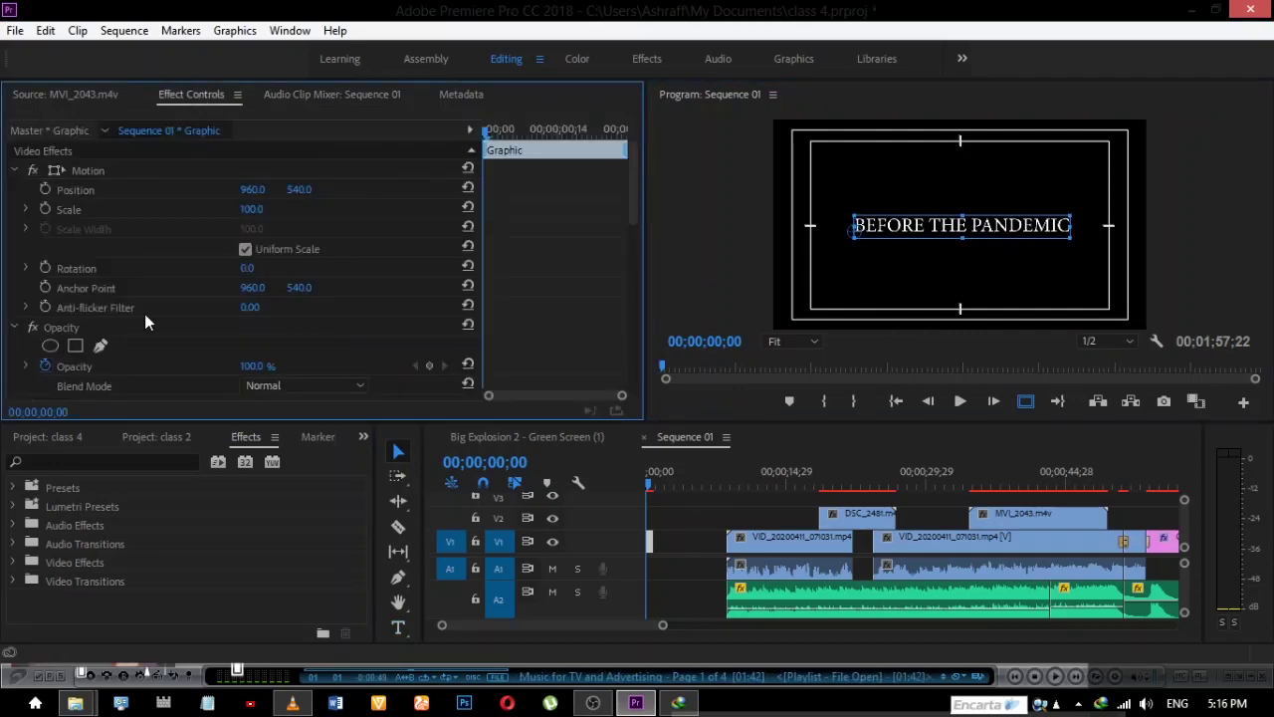
mouse_move(634, 189)
mouse_down()
mouse_move(623, 352)
mouse_move(625, 262)
mouse_up()
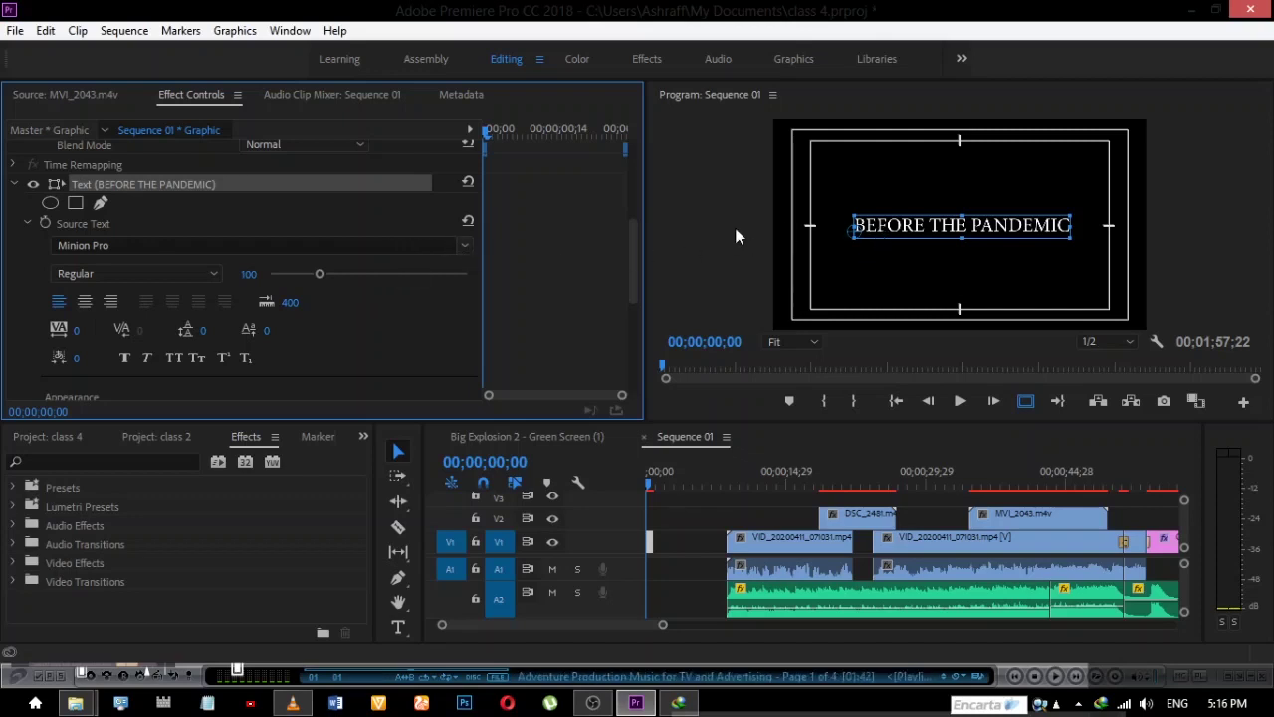
click(403, 244)
text(C)
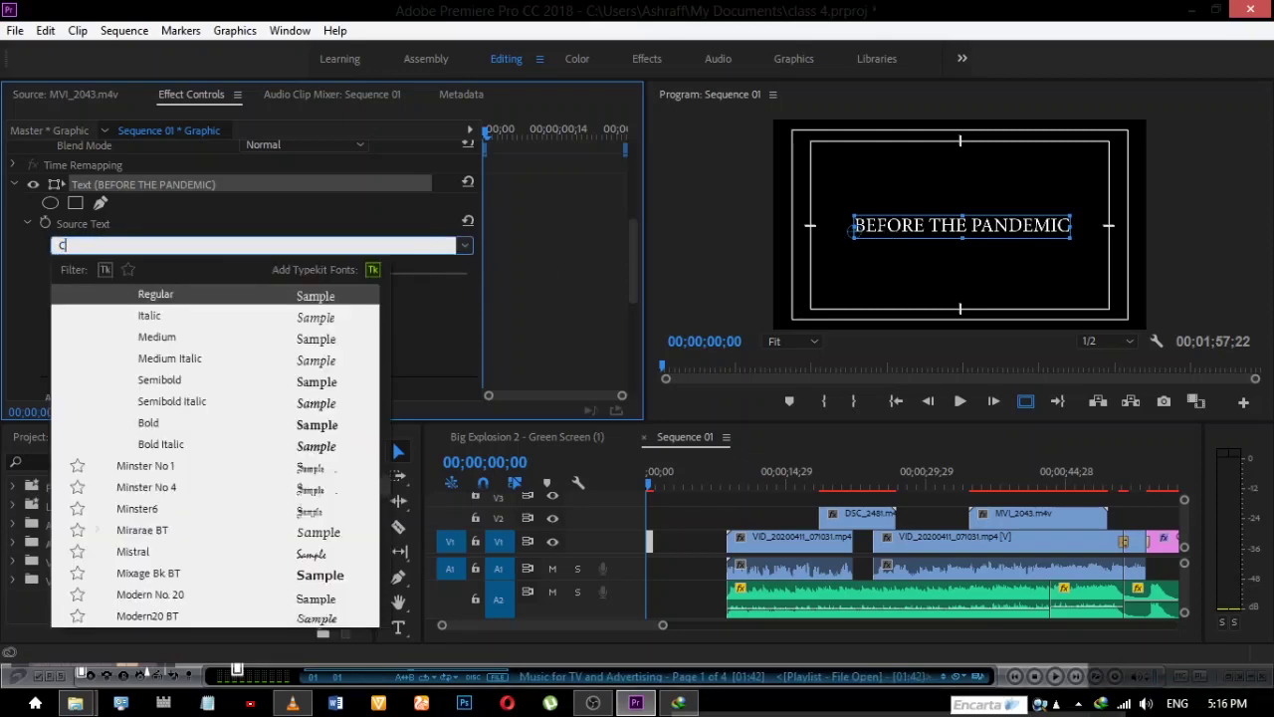
text(A)
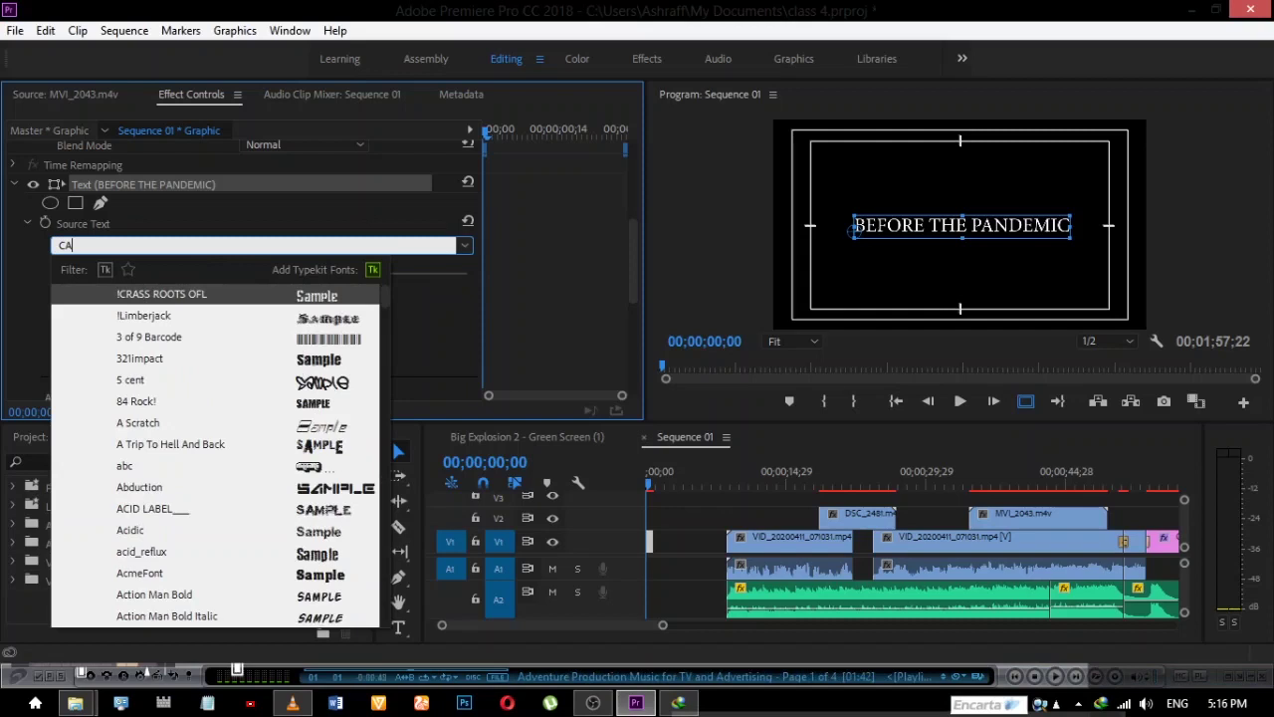
text(LI)
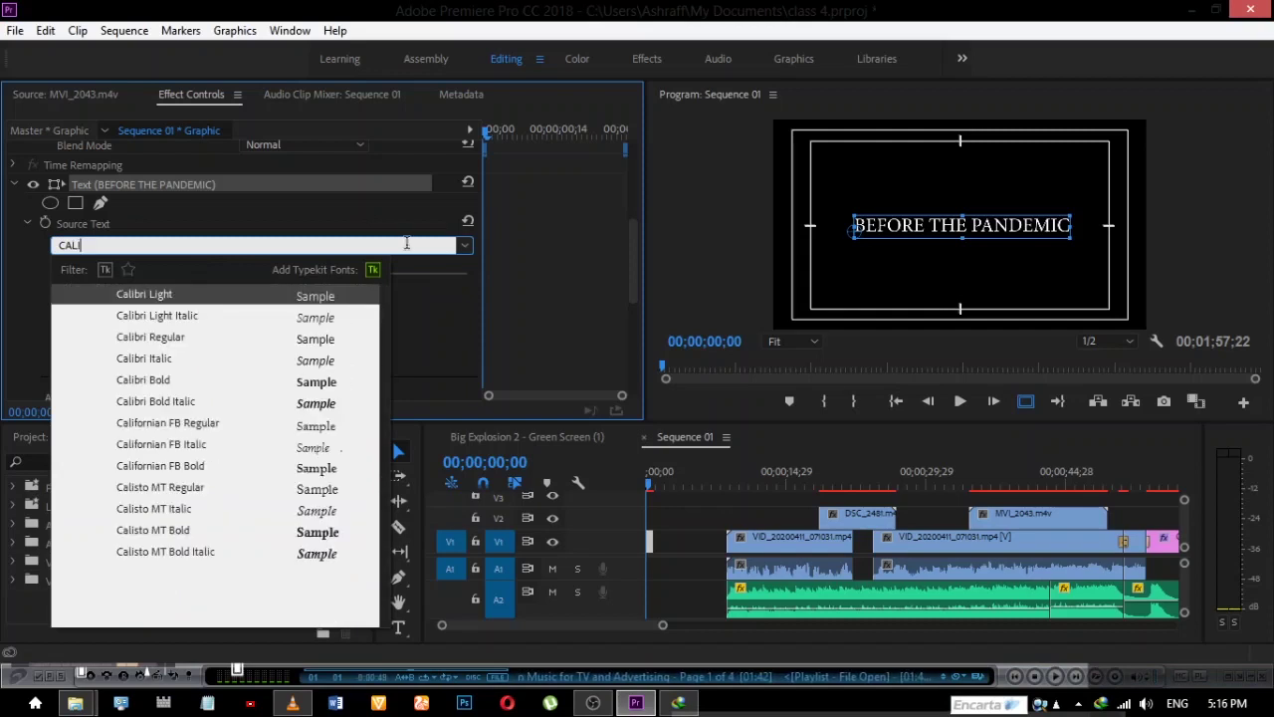
key(BackSpace)
text(I)
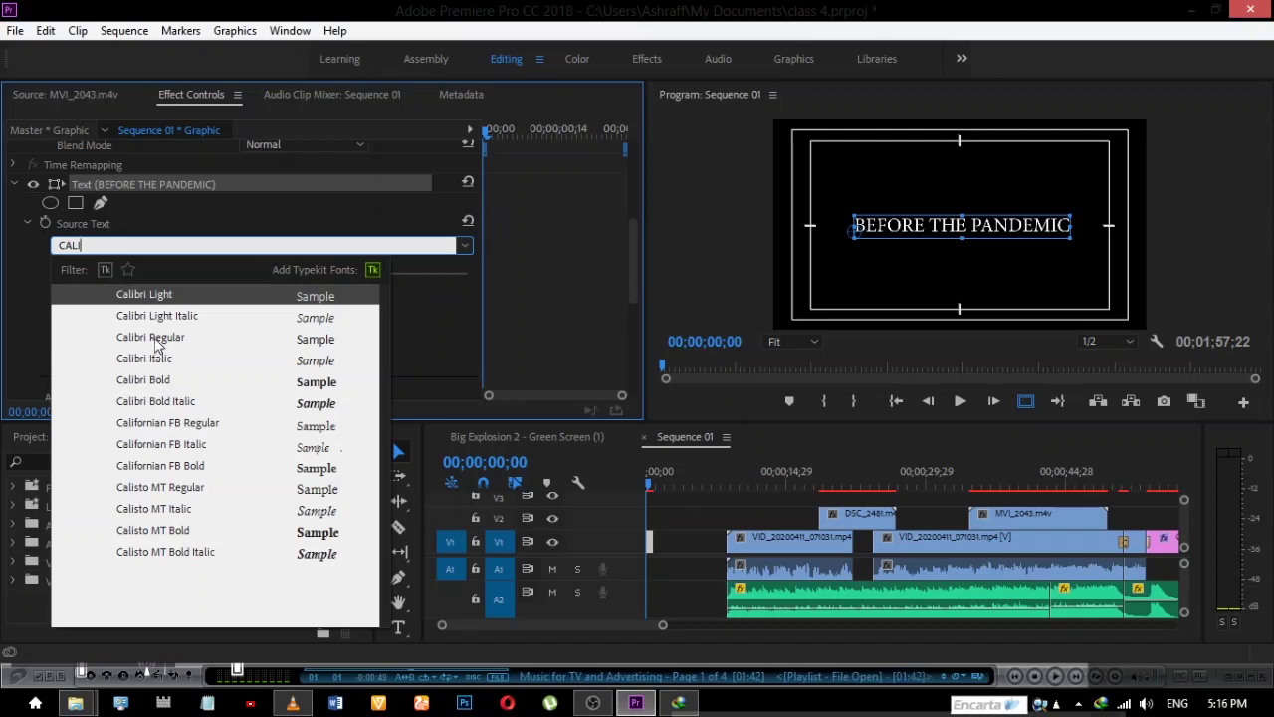
click(155, 343)
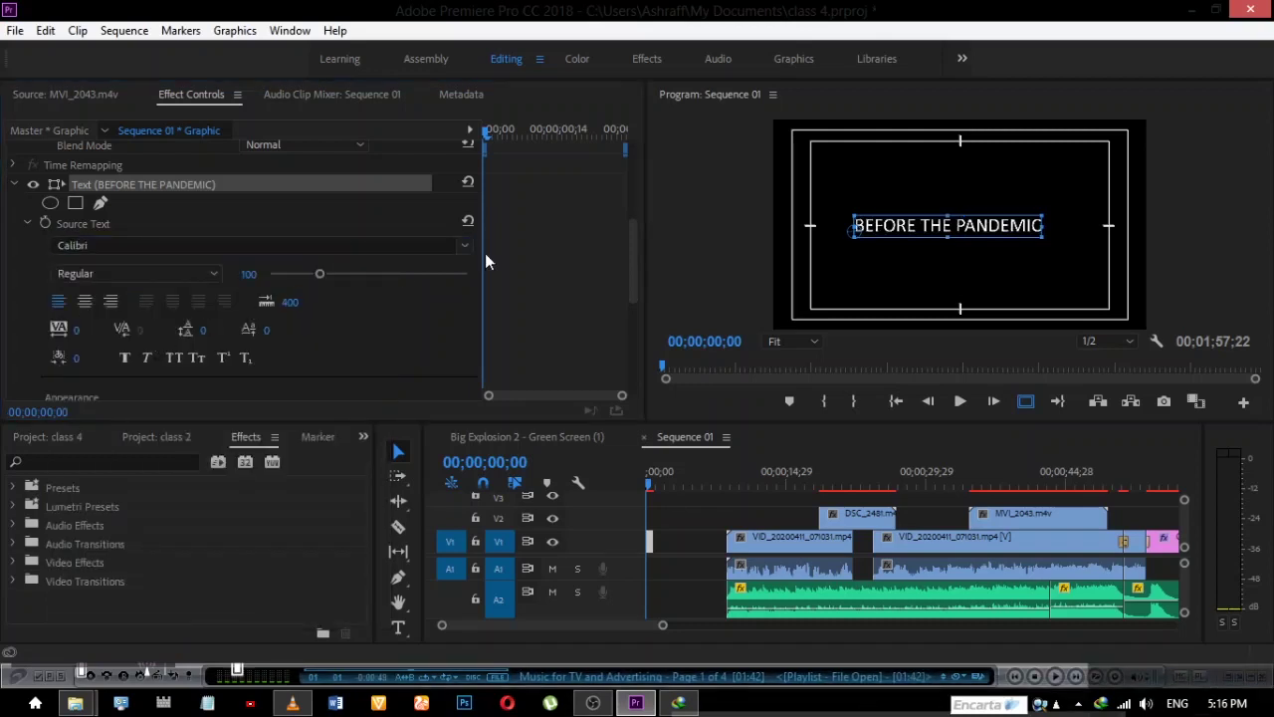
Set the title size to 59 and tracking to 150, then recentre it in frame
drag(964, 229, 976, 225)
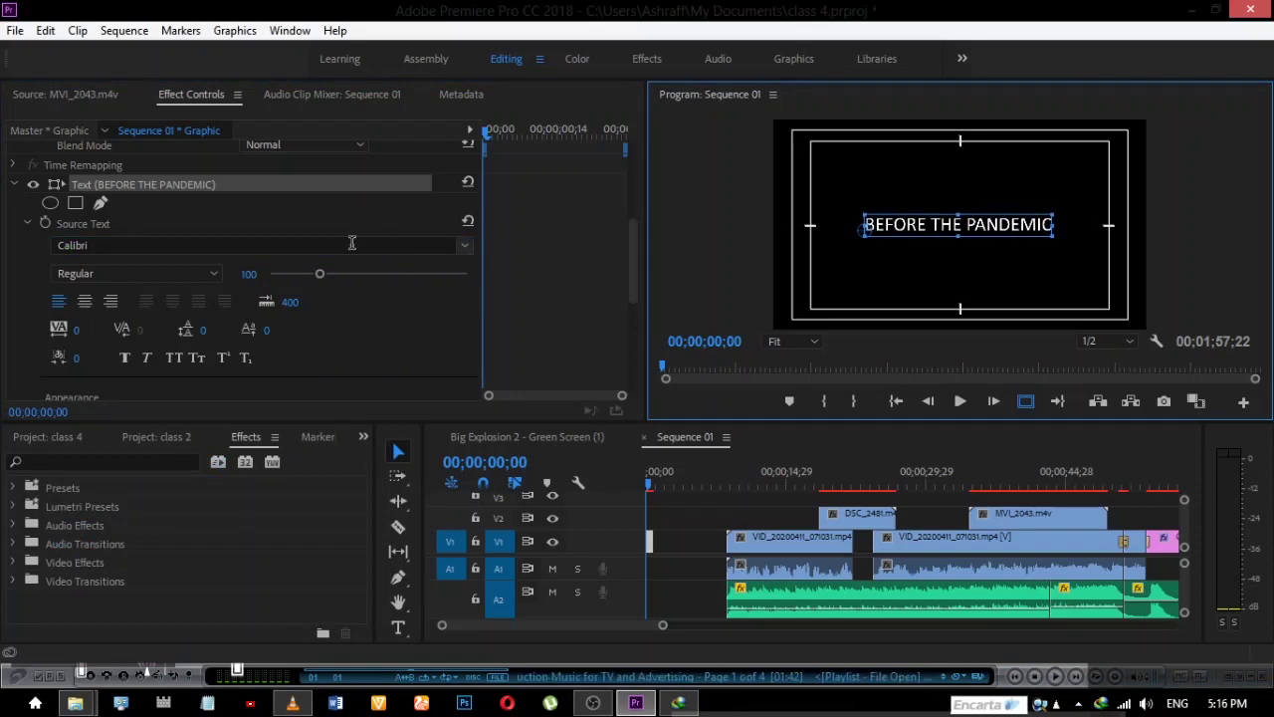
click(297, 274)
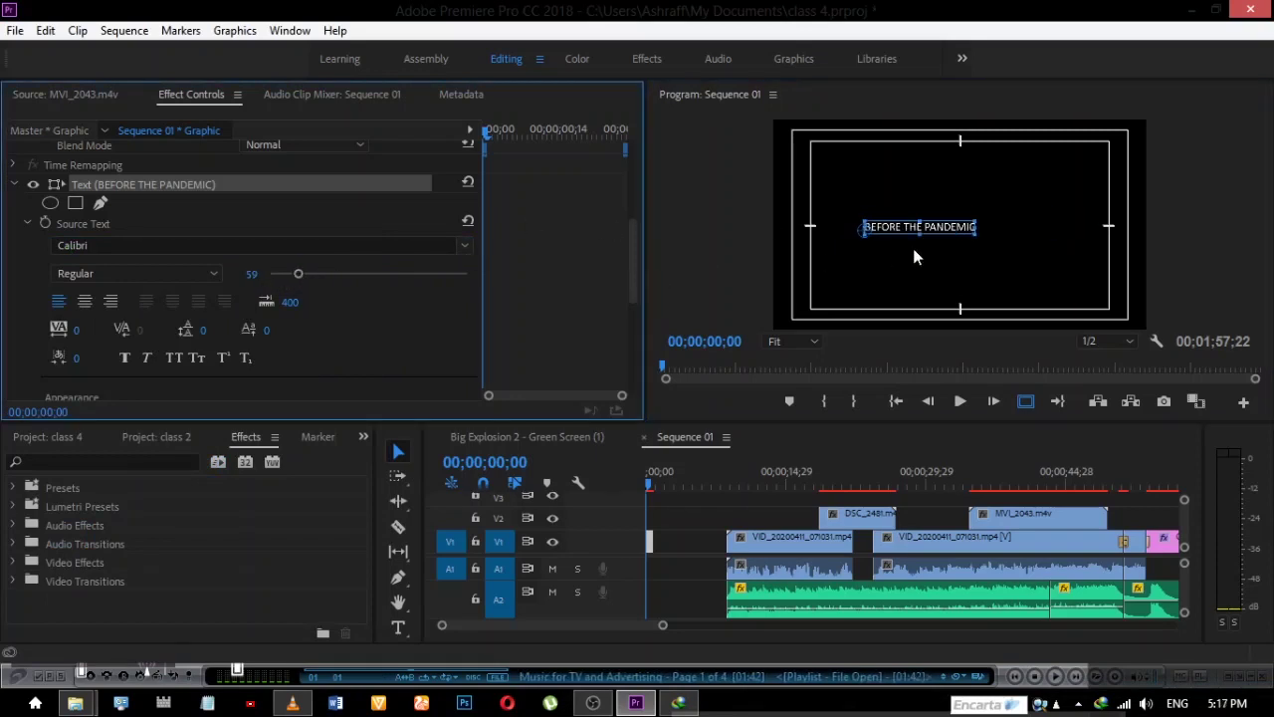
drag(939, 227, 983, 229)
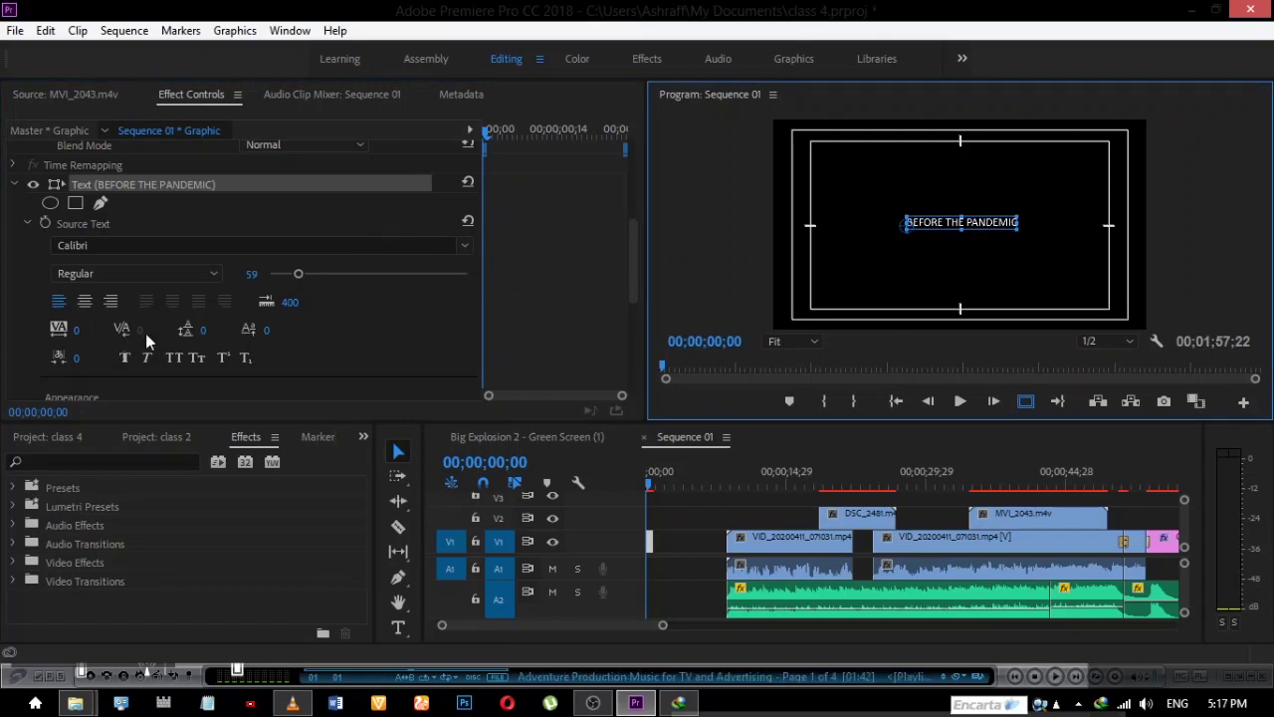
drag(76, 330, 125, 330)
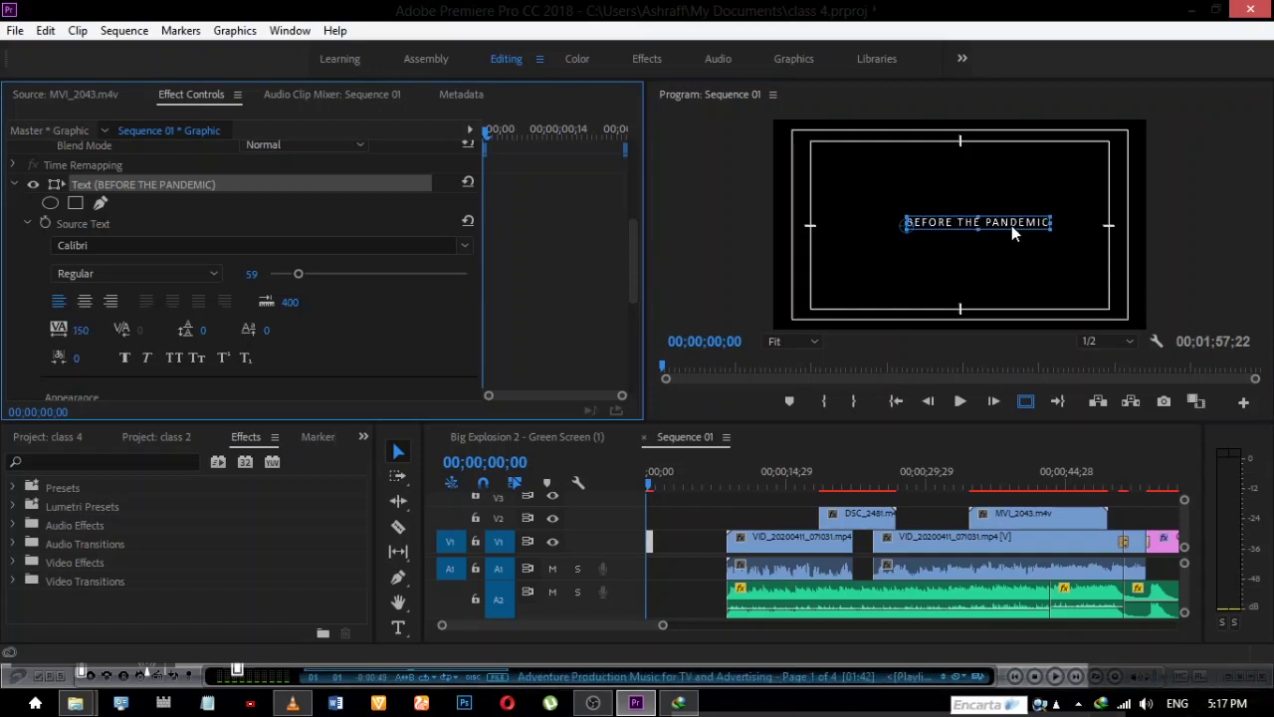
drag(1004, 223, 990, 226)
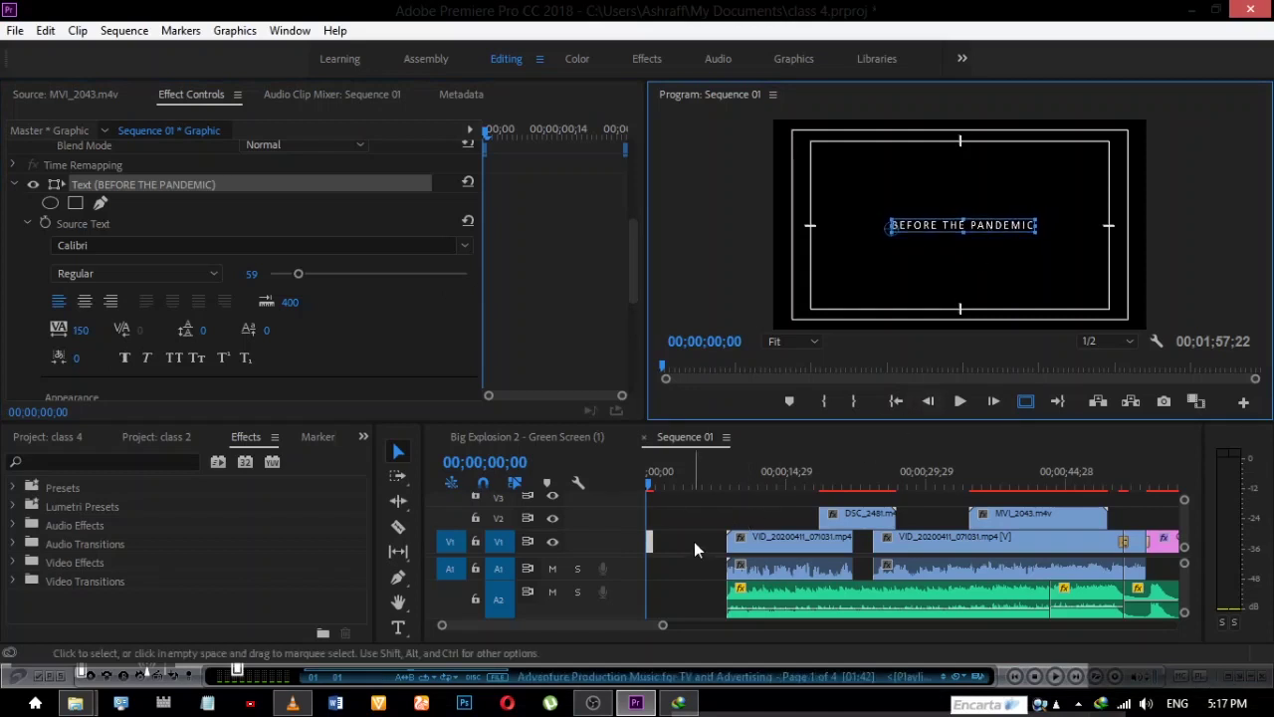
Preview the opening title and scrub through its first frames
click(637, 489)
key(space)
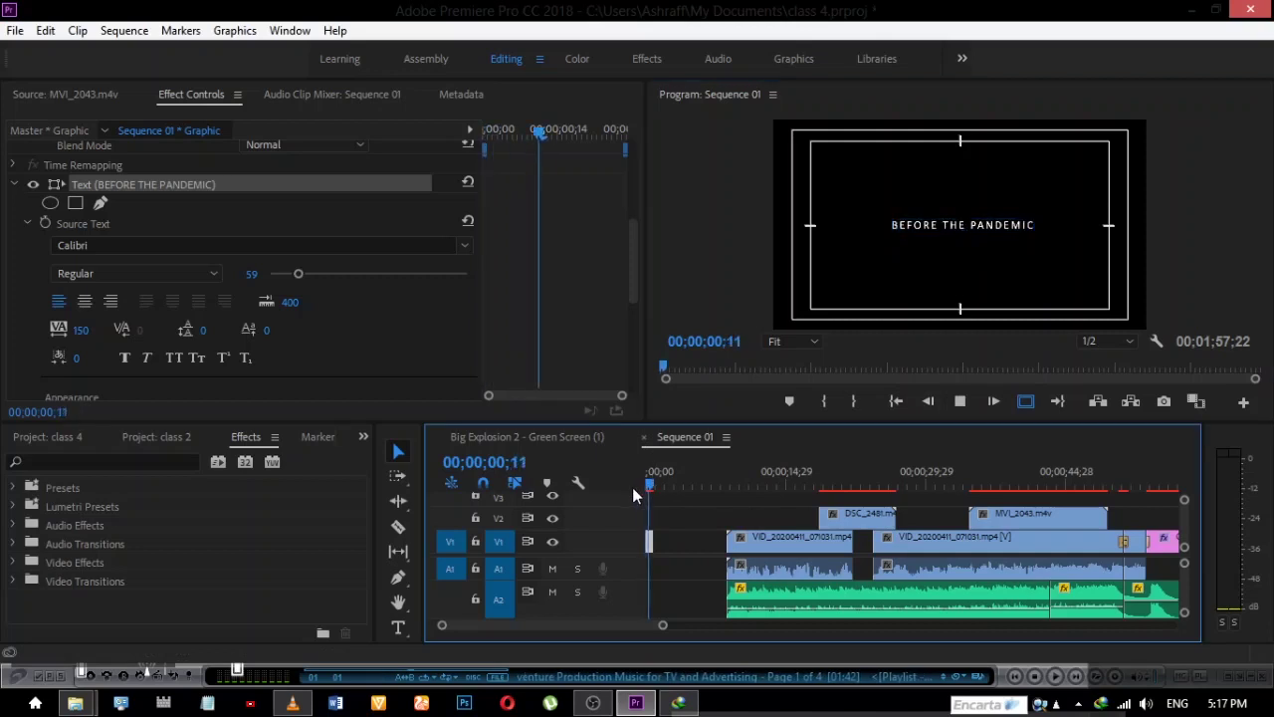
key(space)
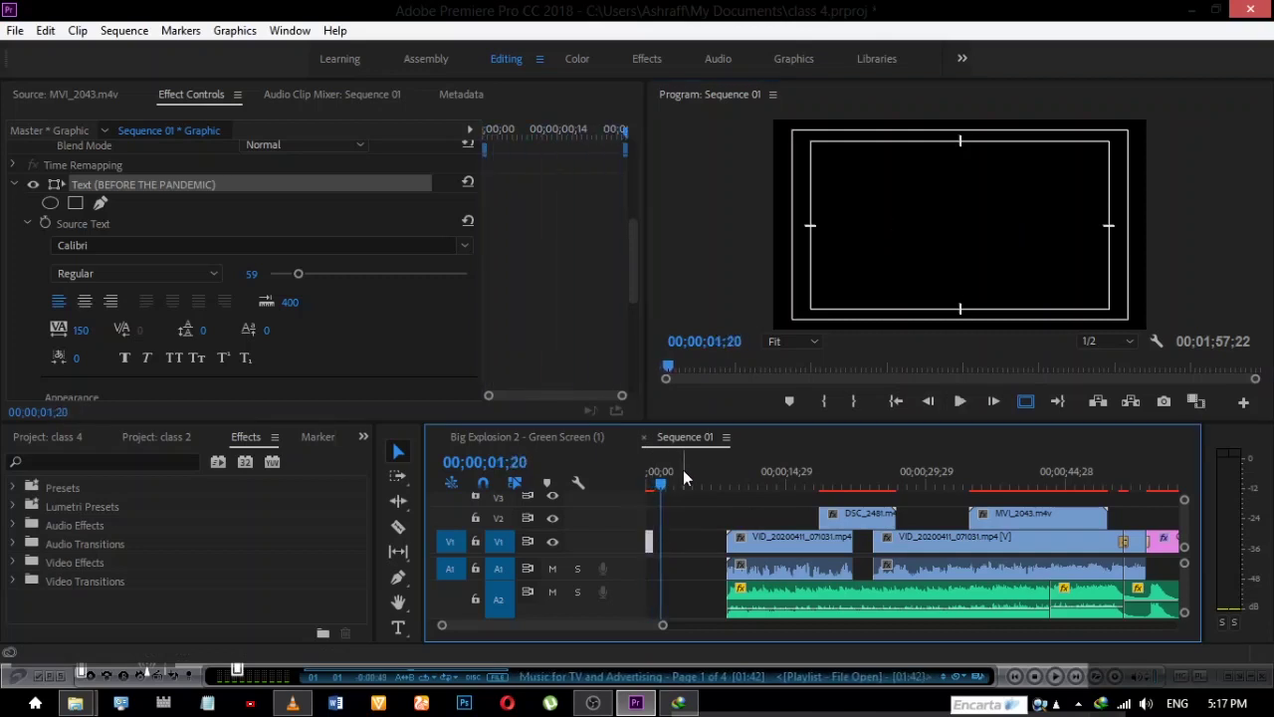
click(650, 487)
drag(650, 491, 655, 491)
Drag the title clip's end edge to a 00;00;03;26 duration and replay the opening
key(=)
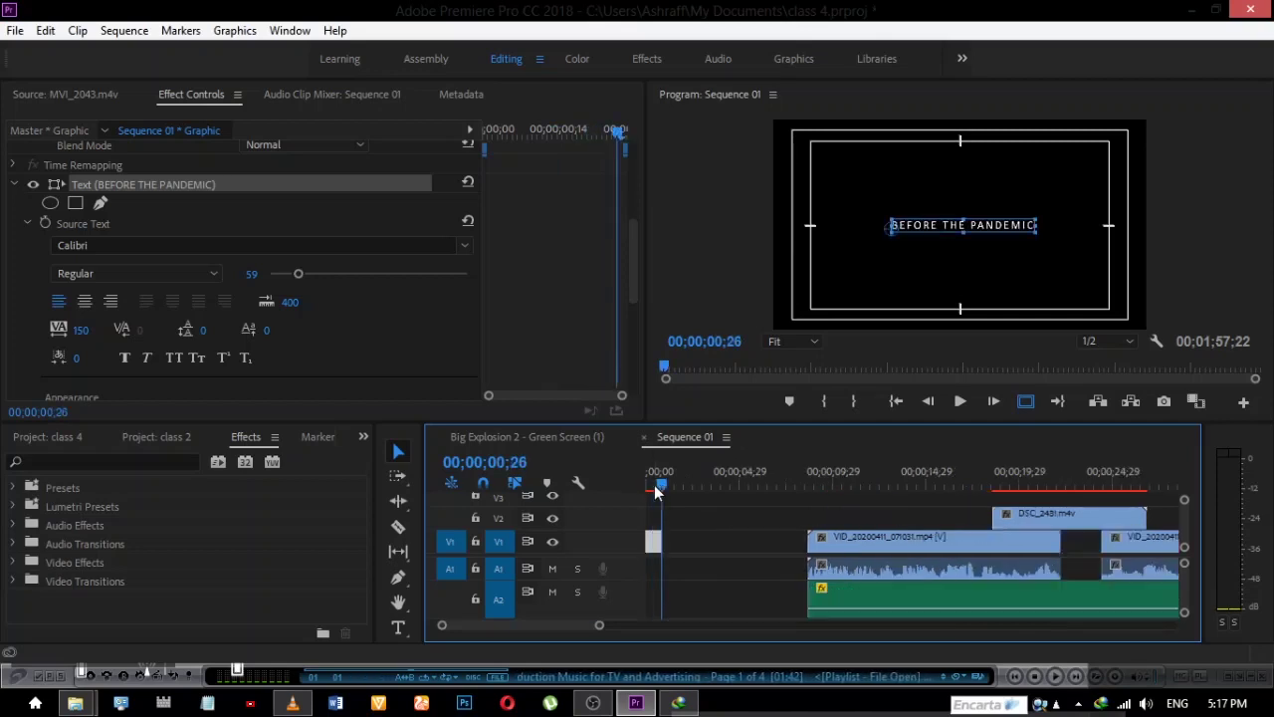
drag(708, 538, 731, 539)
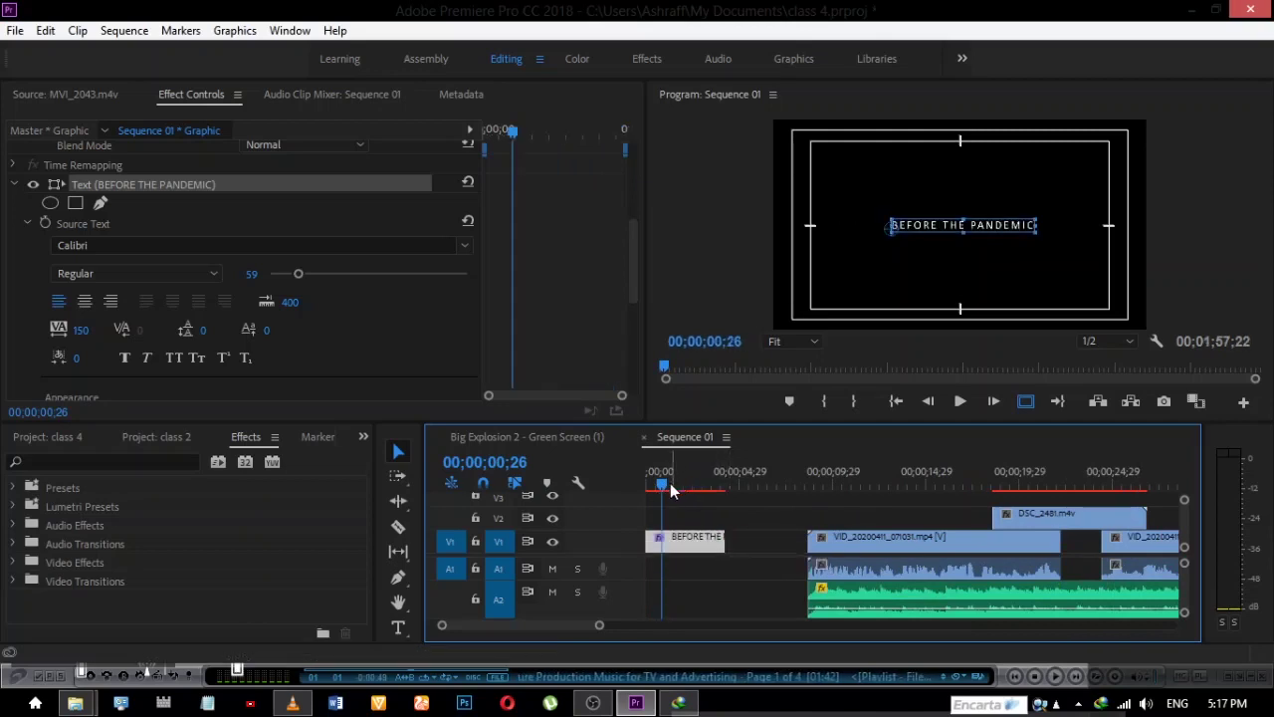
key(space)
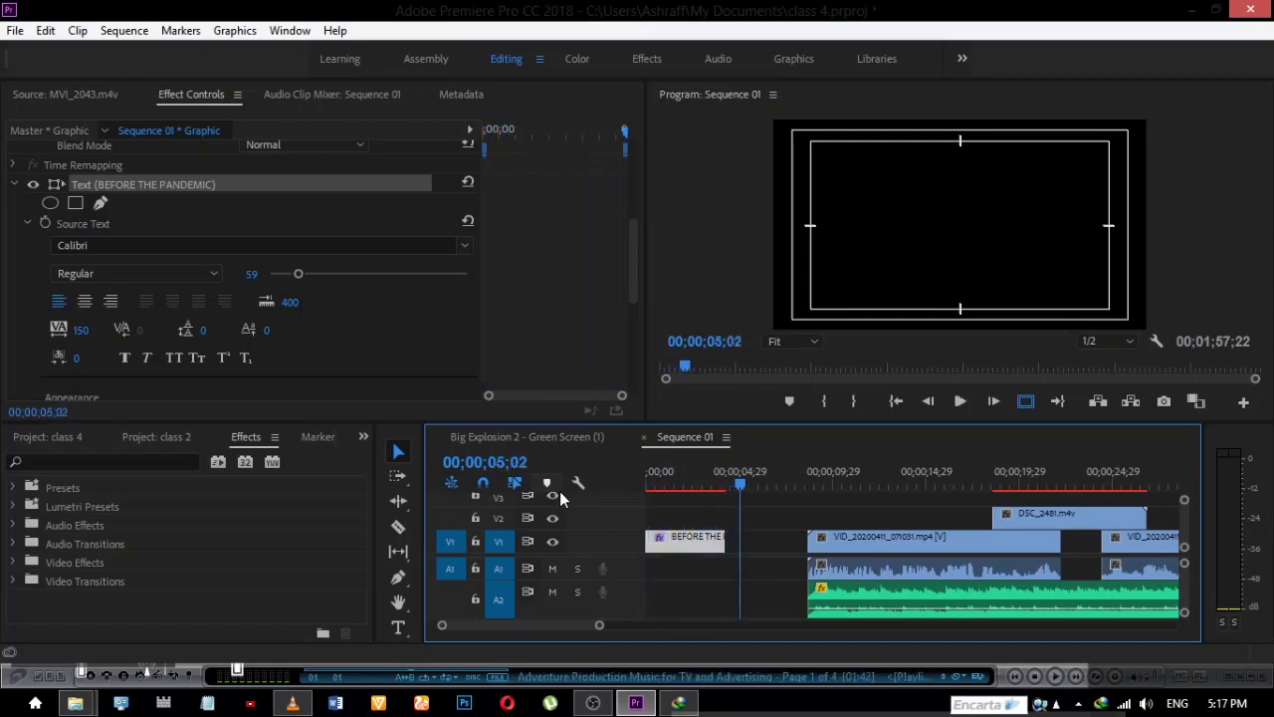
click(765, 538)
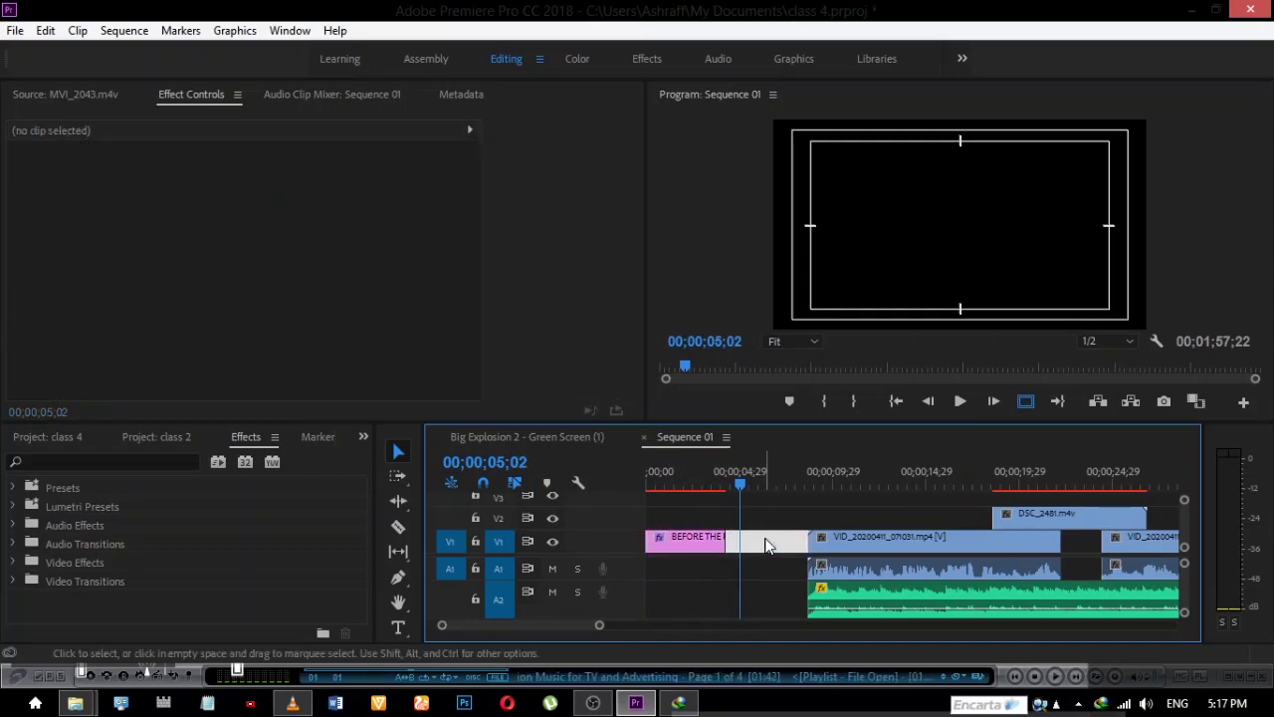
Slide all clips after the title left so they butt directly against the title clip
click(709, 519)
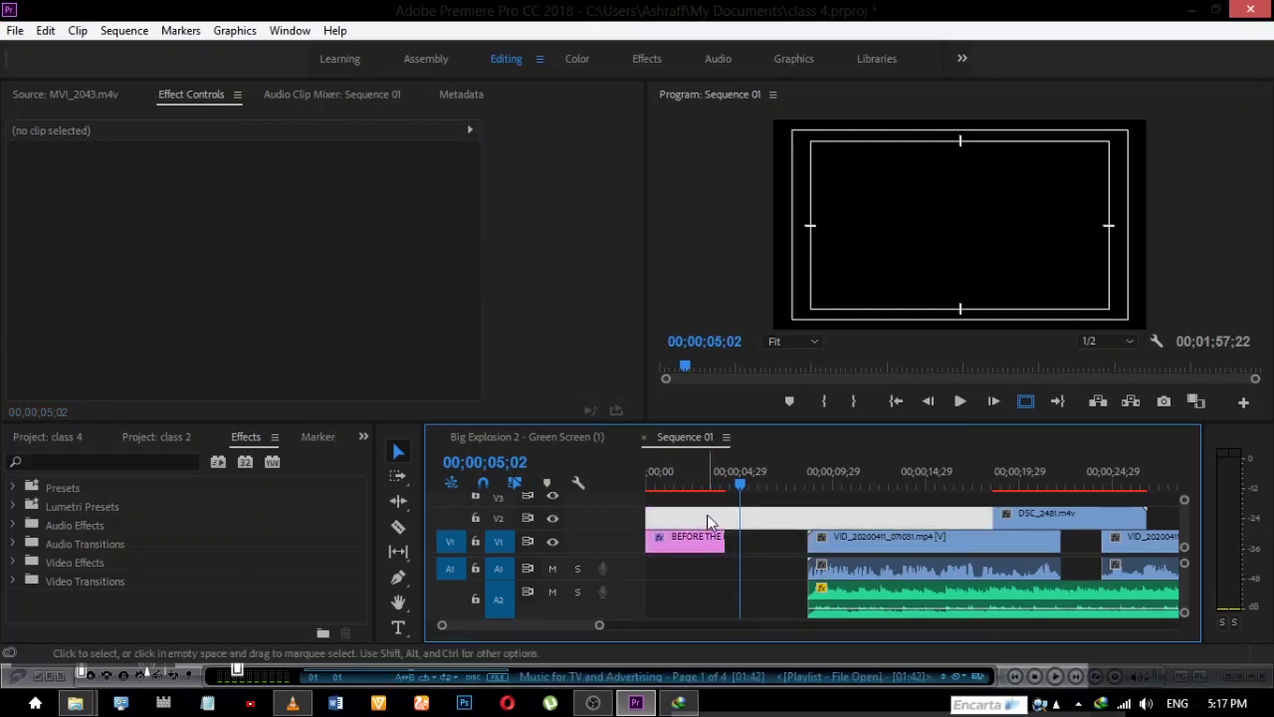
click(782, 538)
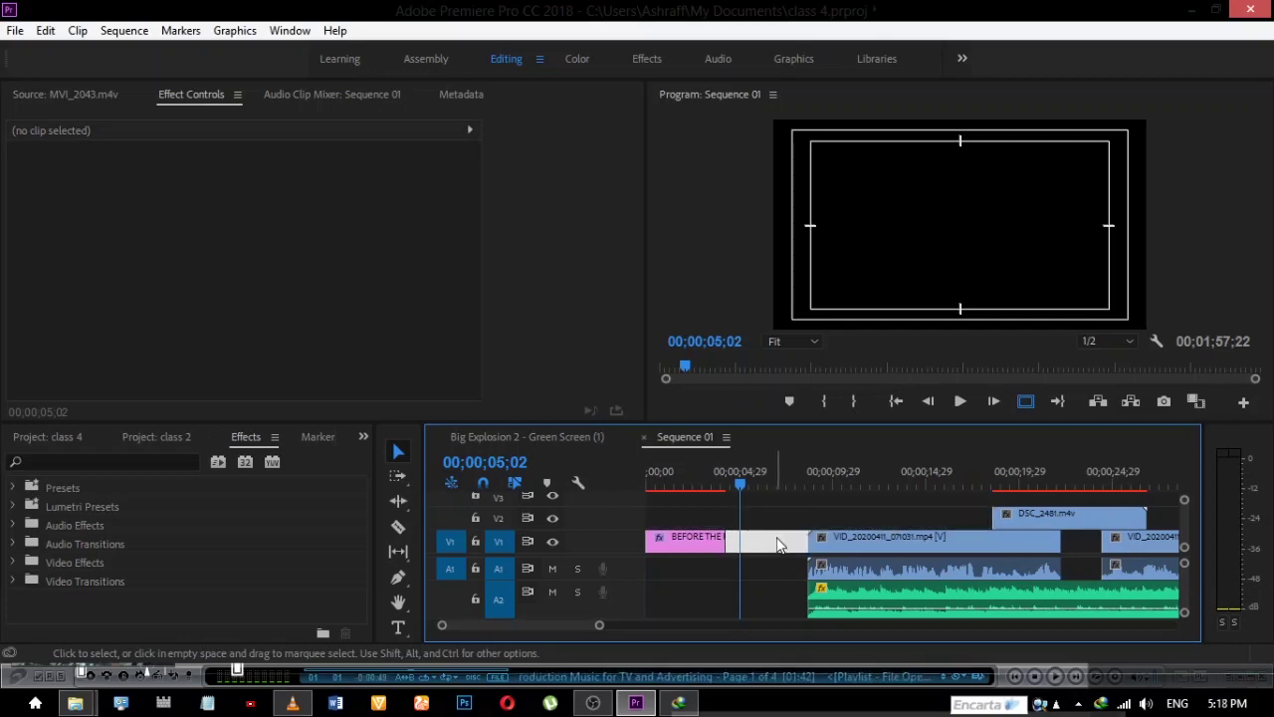
key(Delete)
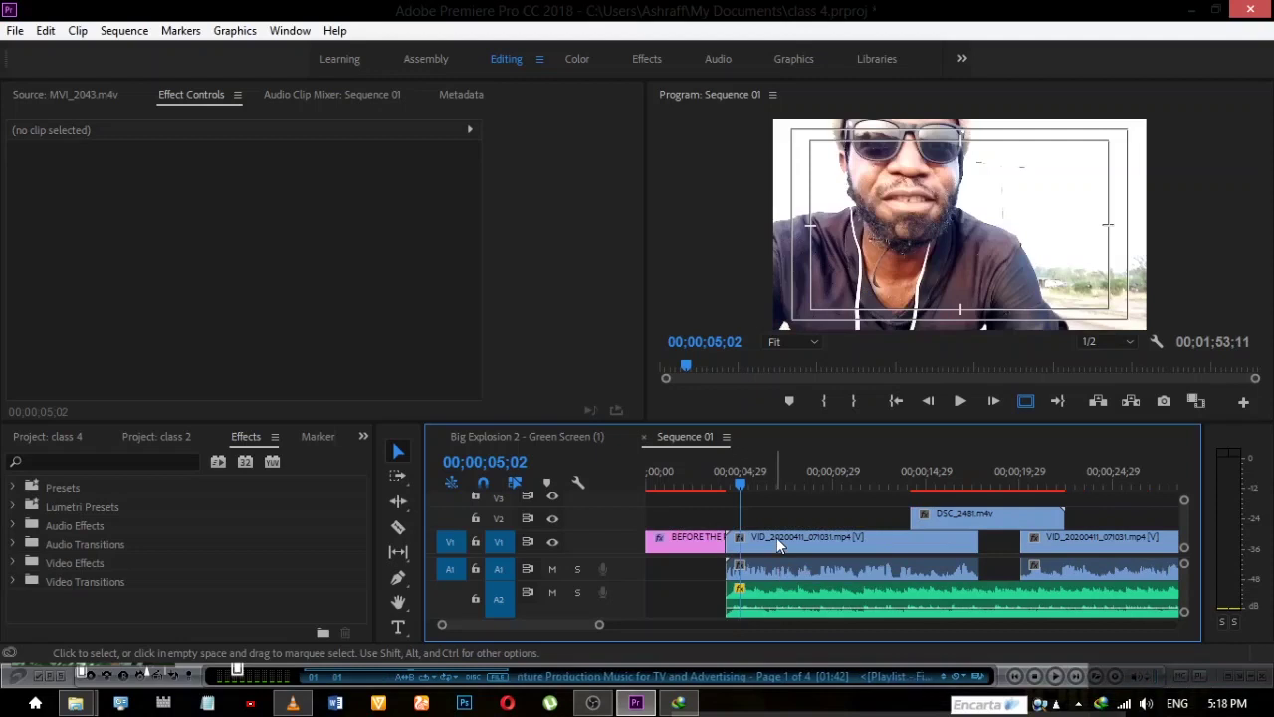
key(ctrl+z)
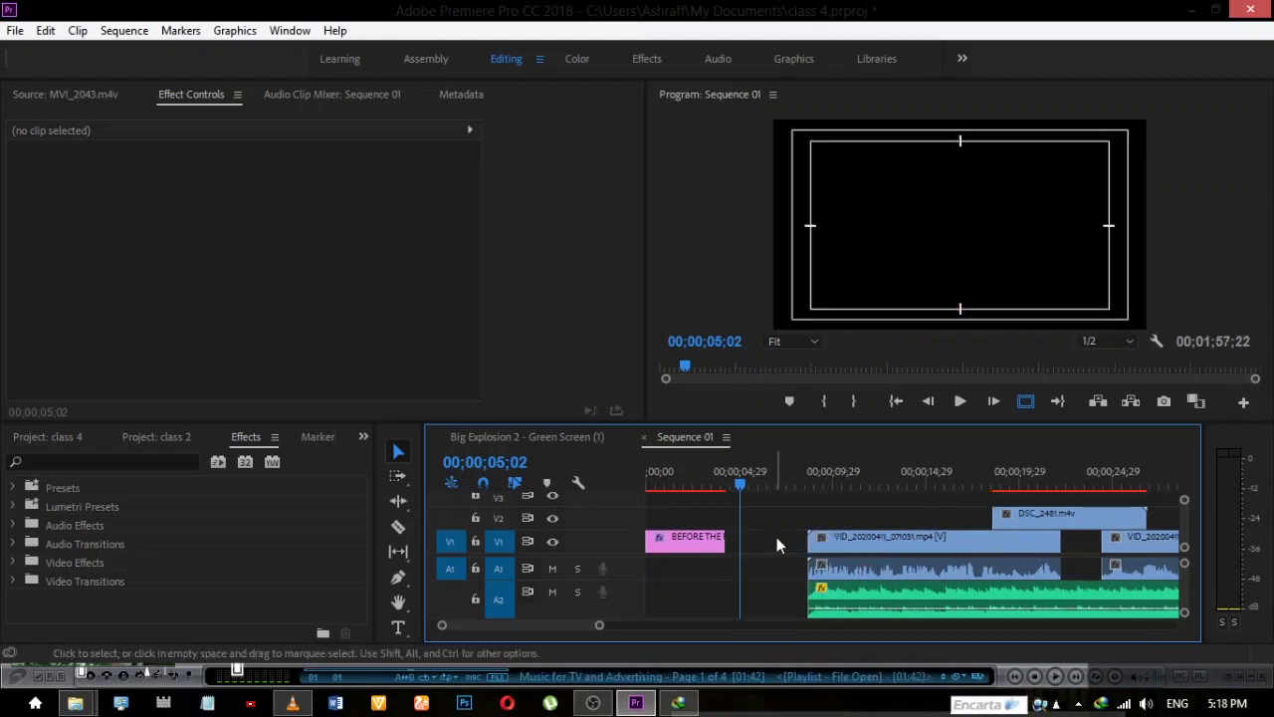
key(minus)
key(minus)
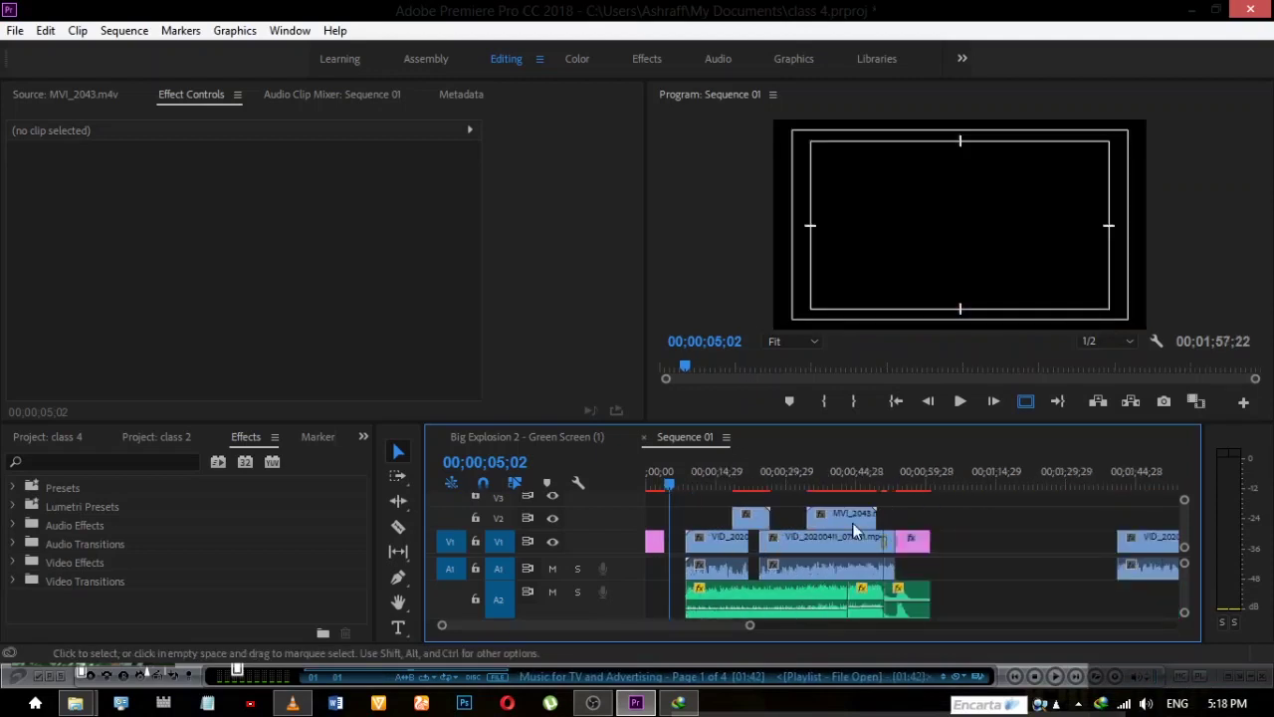
drag(961, 513, 704, 625)
drag(724, 552, 701, 553)
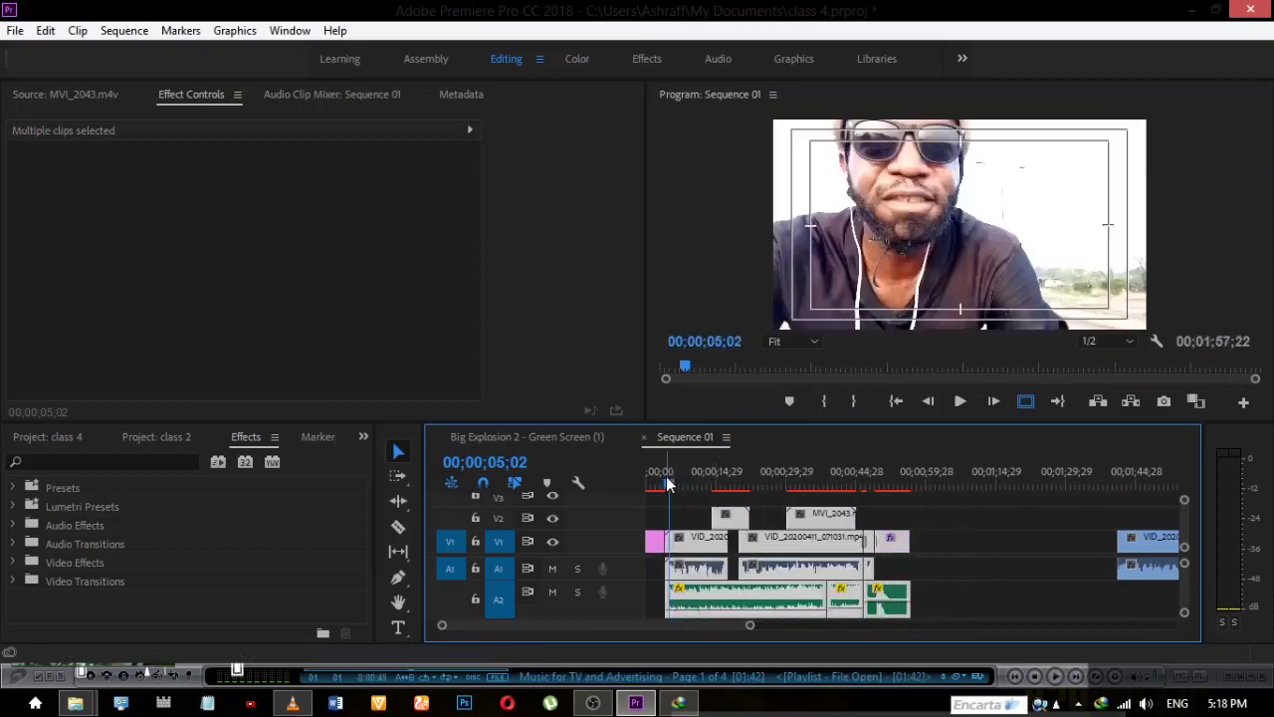
drag(669, 485, 631, 484)
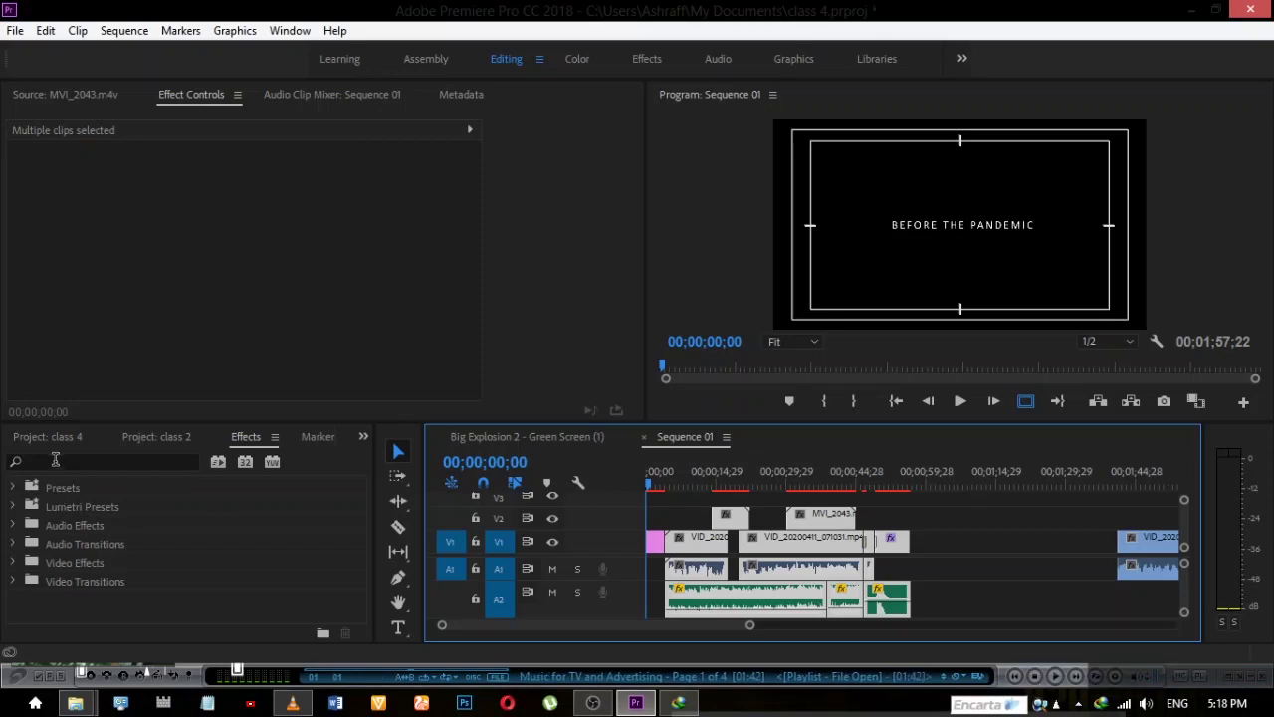
Apply Cross Dissolve from Video Transitions > Dissolve to the title clip's start, then preview
click(15, 582)
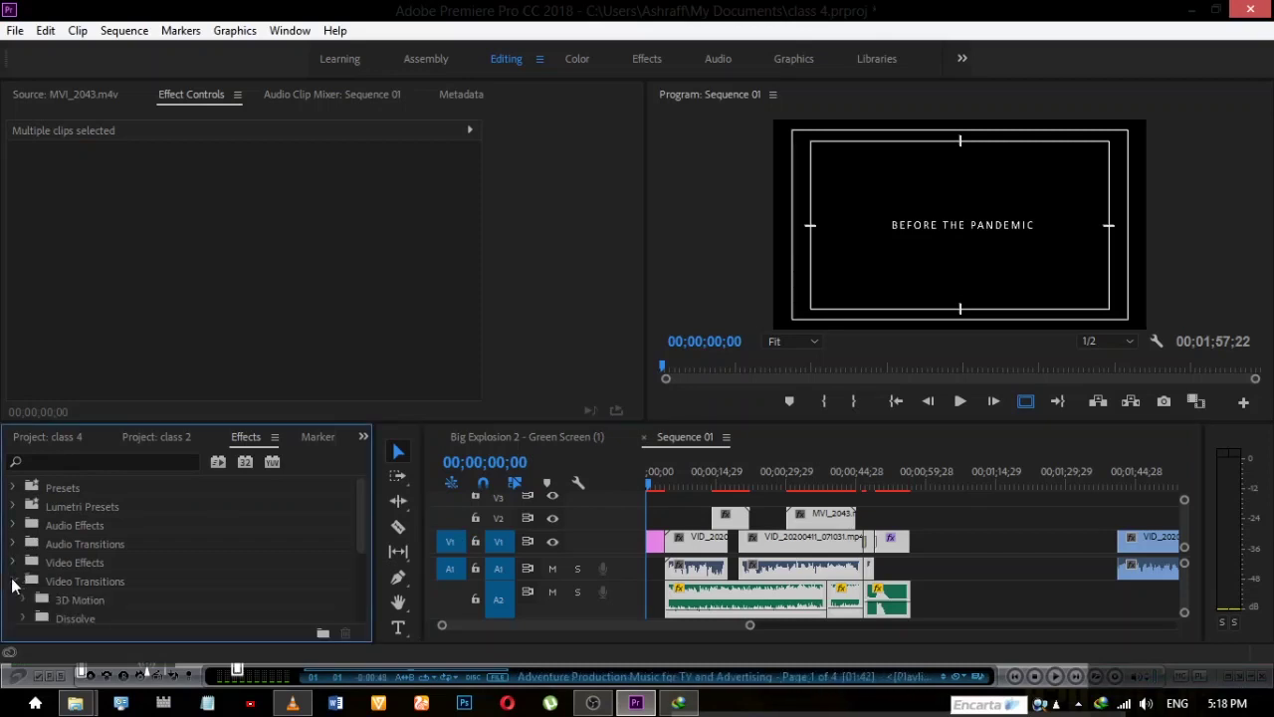
scroll(353, 520, down, 3)
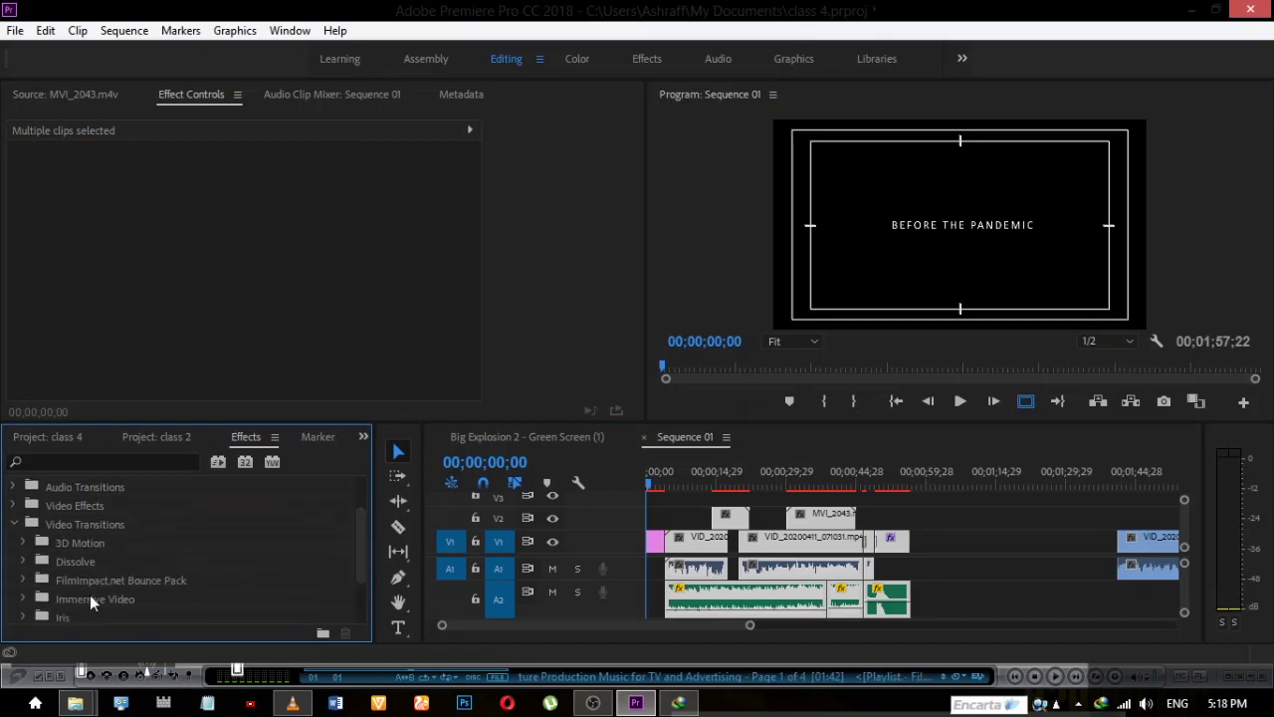
click(23, 561)
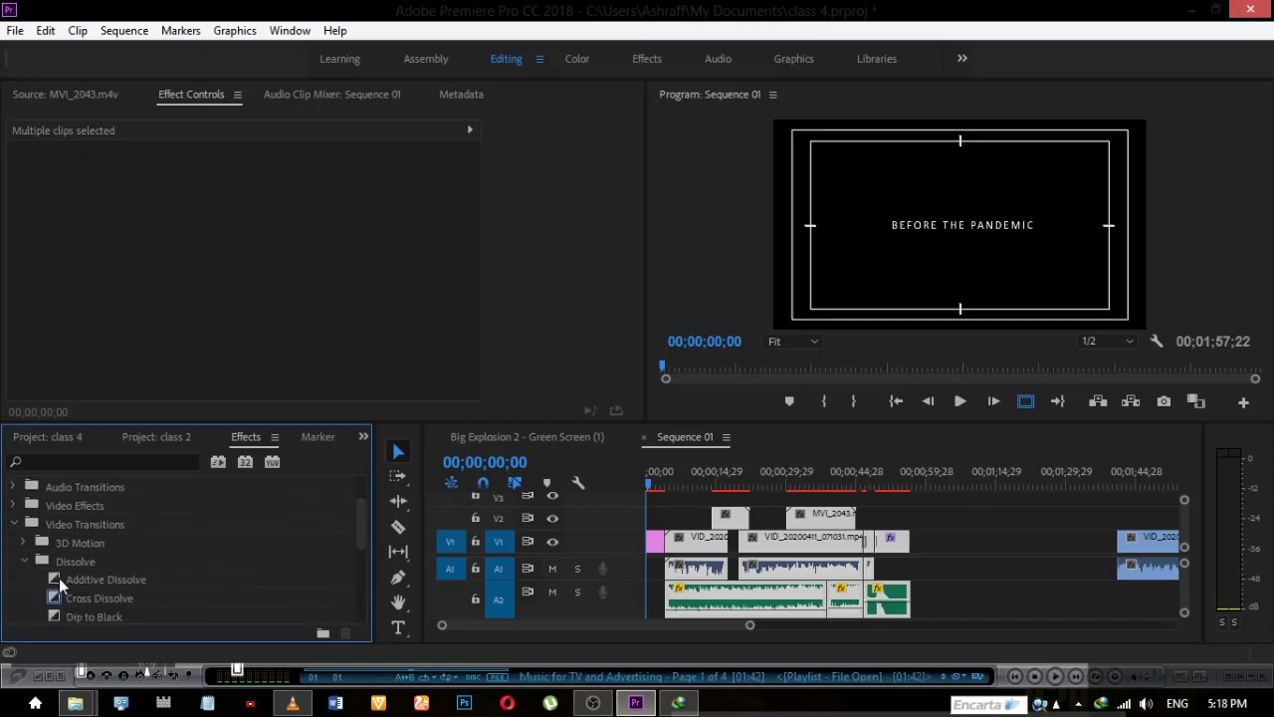
click(55, 597)
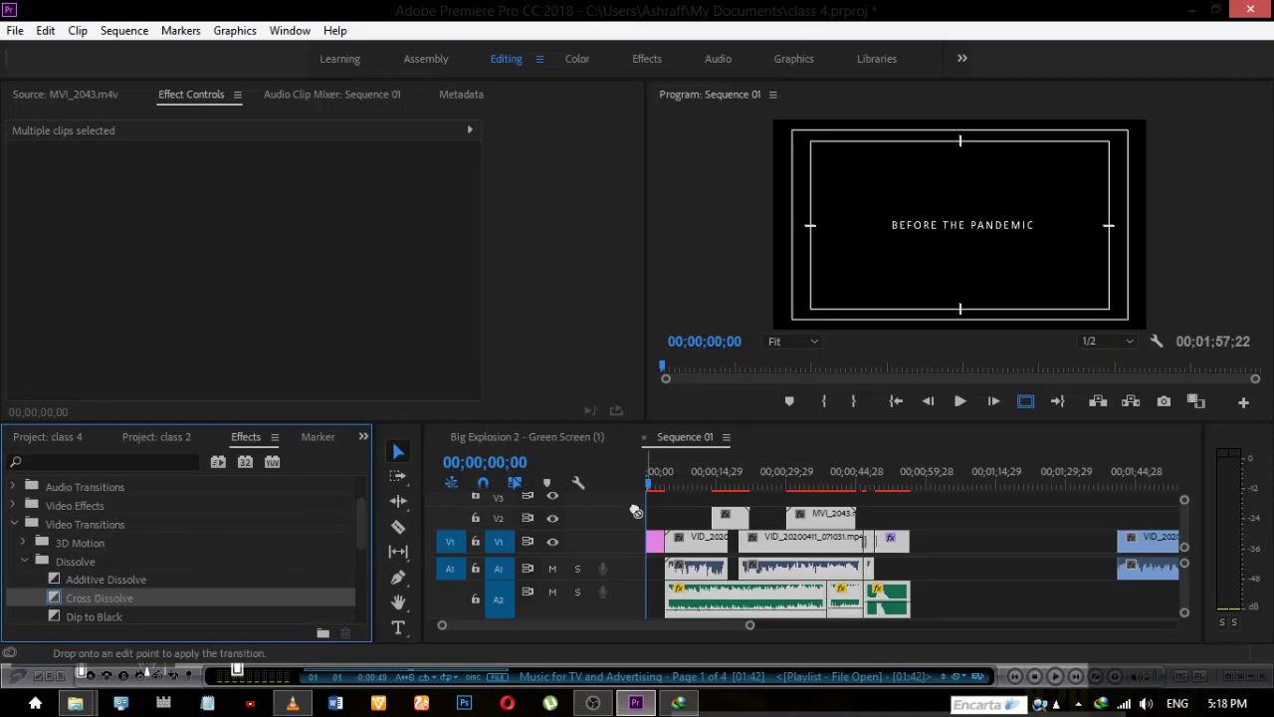
mouse_move(635, 511)
mouse_down()
mouse_move(652, 561)
mouse_move(652, 542)
mouse_up()
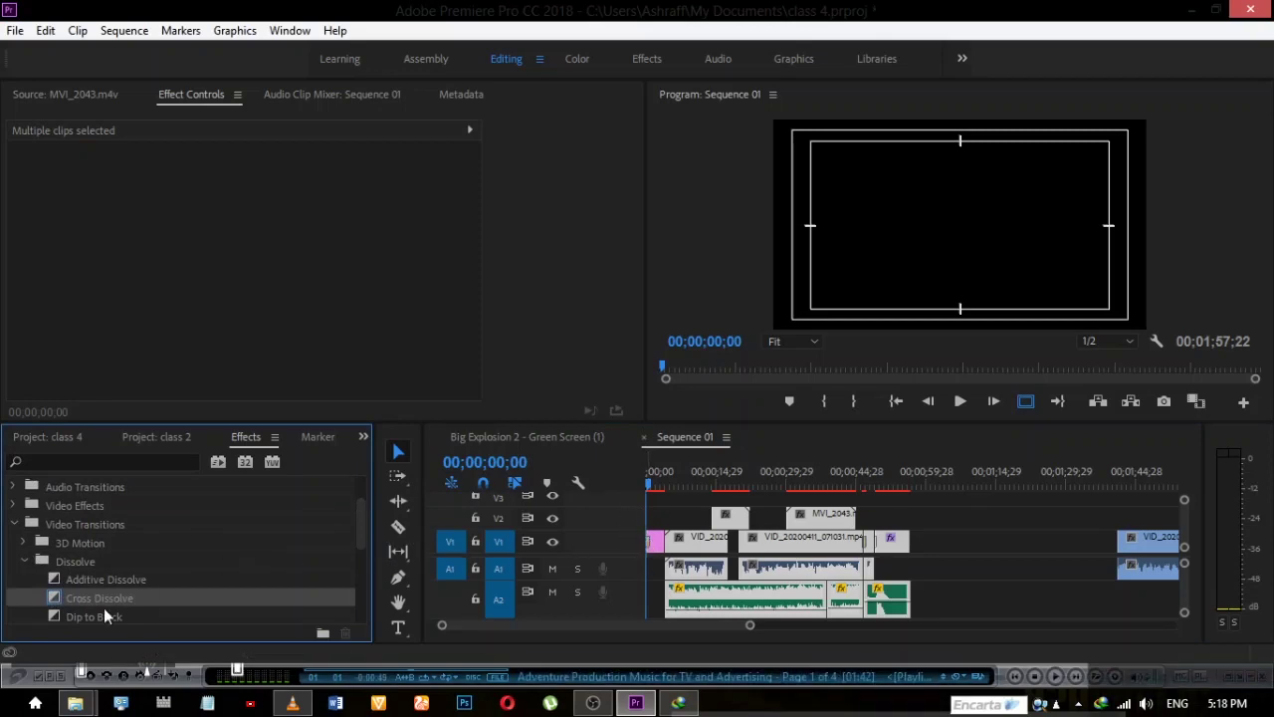
click(649, 488)
key(space)
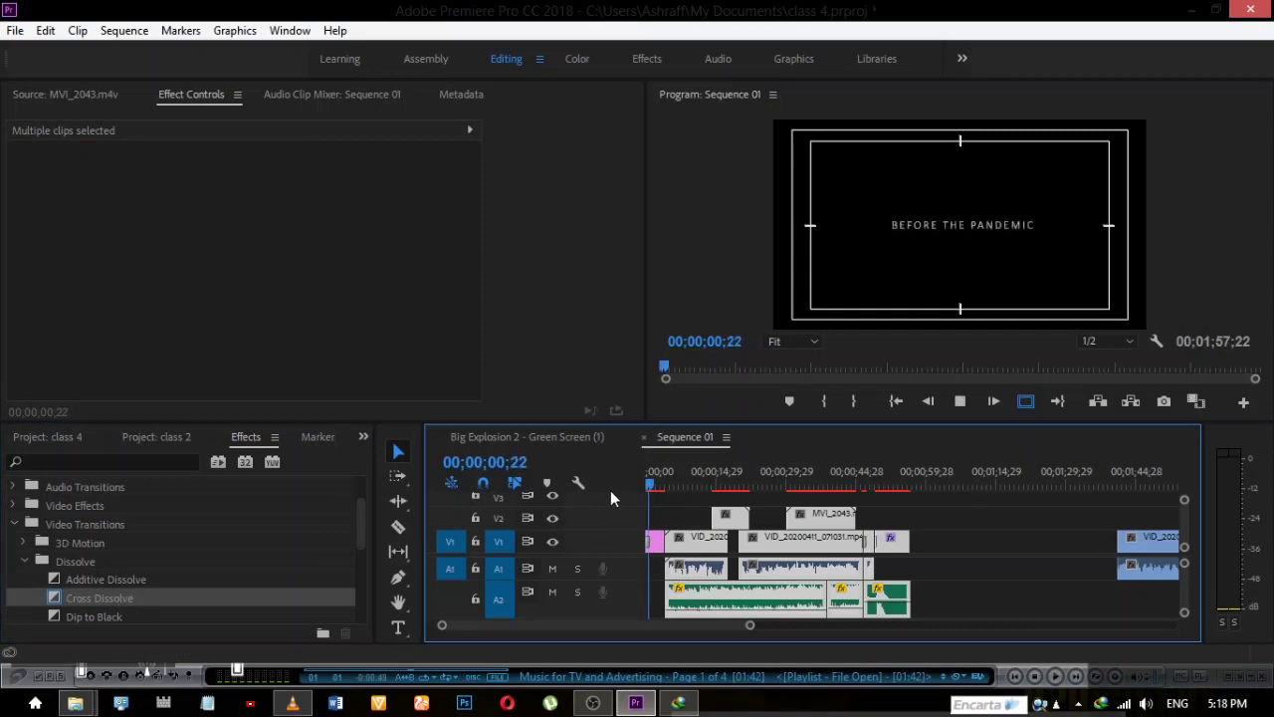
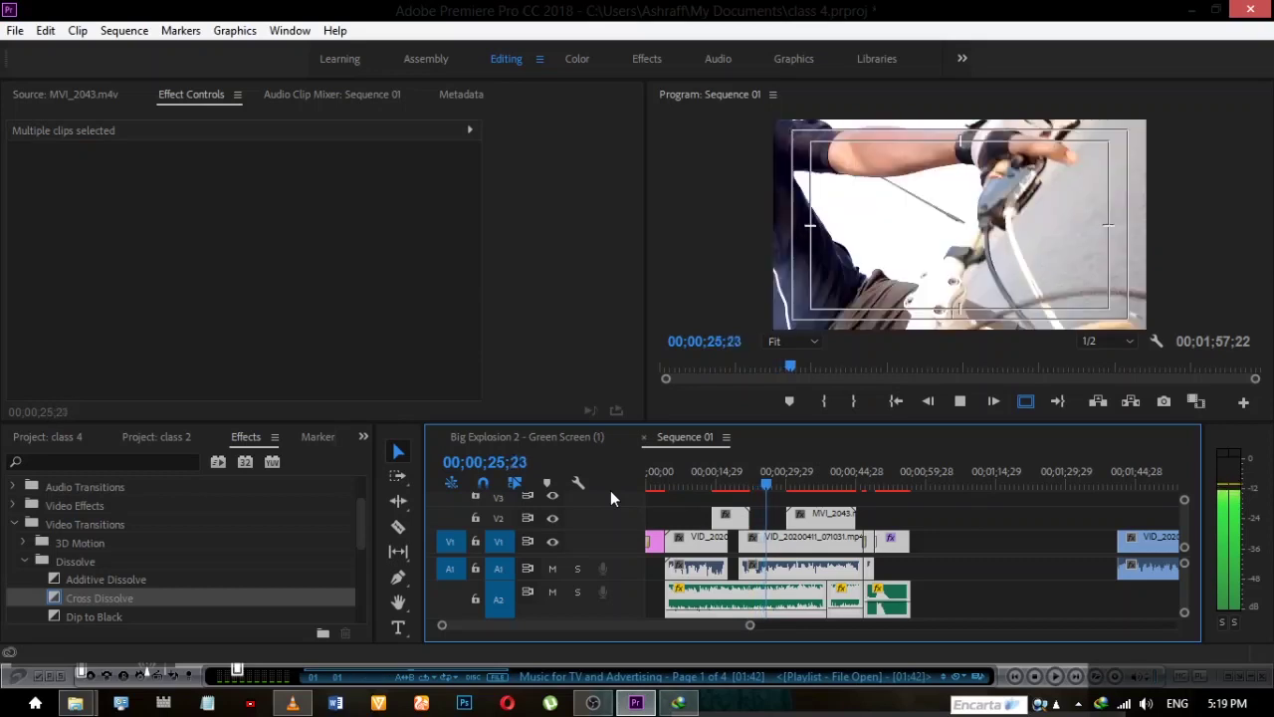
Stop playback, reveal the Video Effects > Color Correction list, and return the playhead to 18;05
key(space)
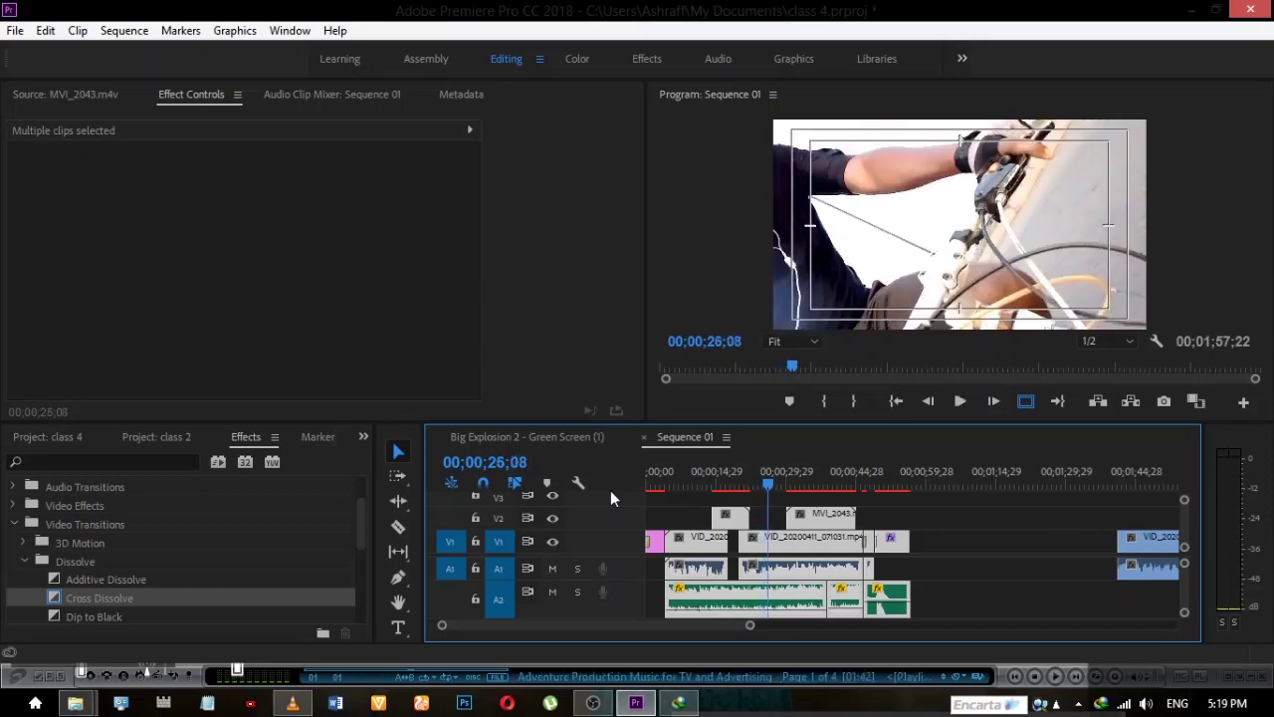
click(150, 459)
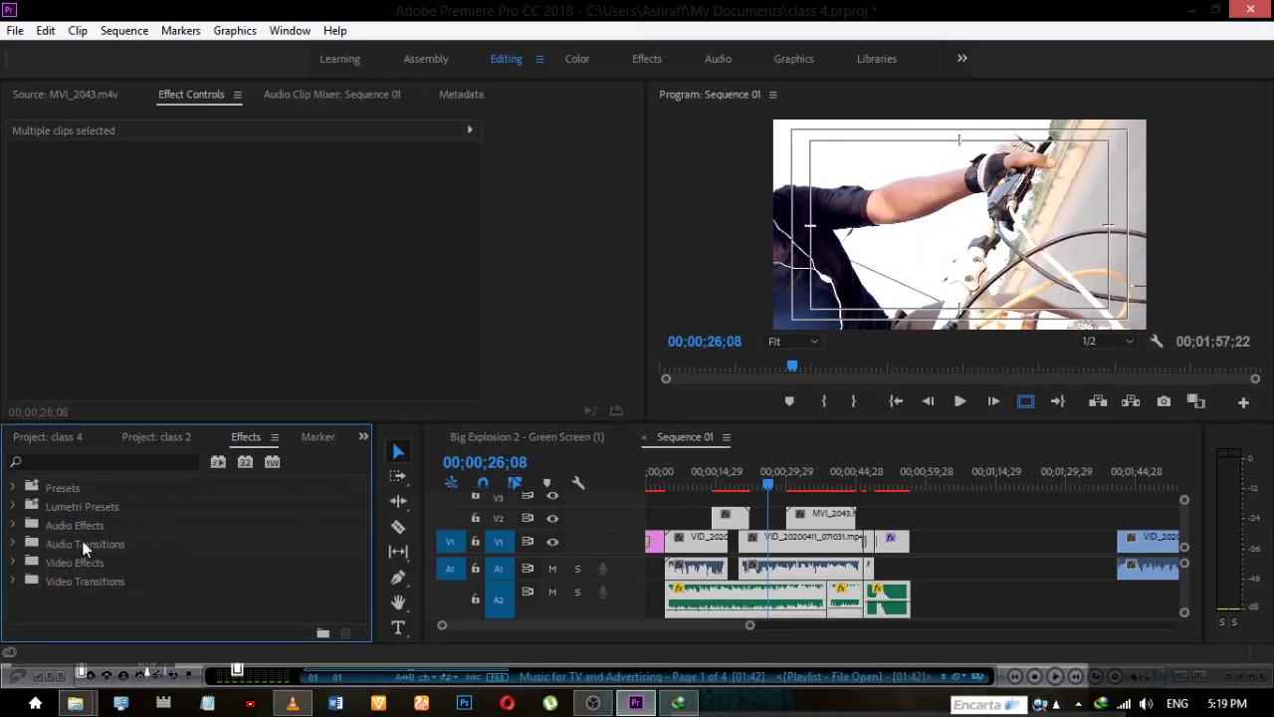
click(12, 564)
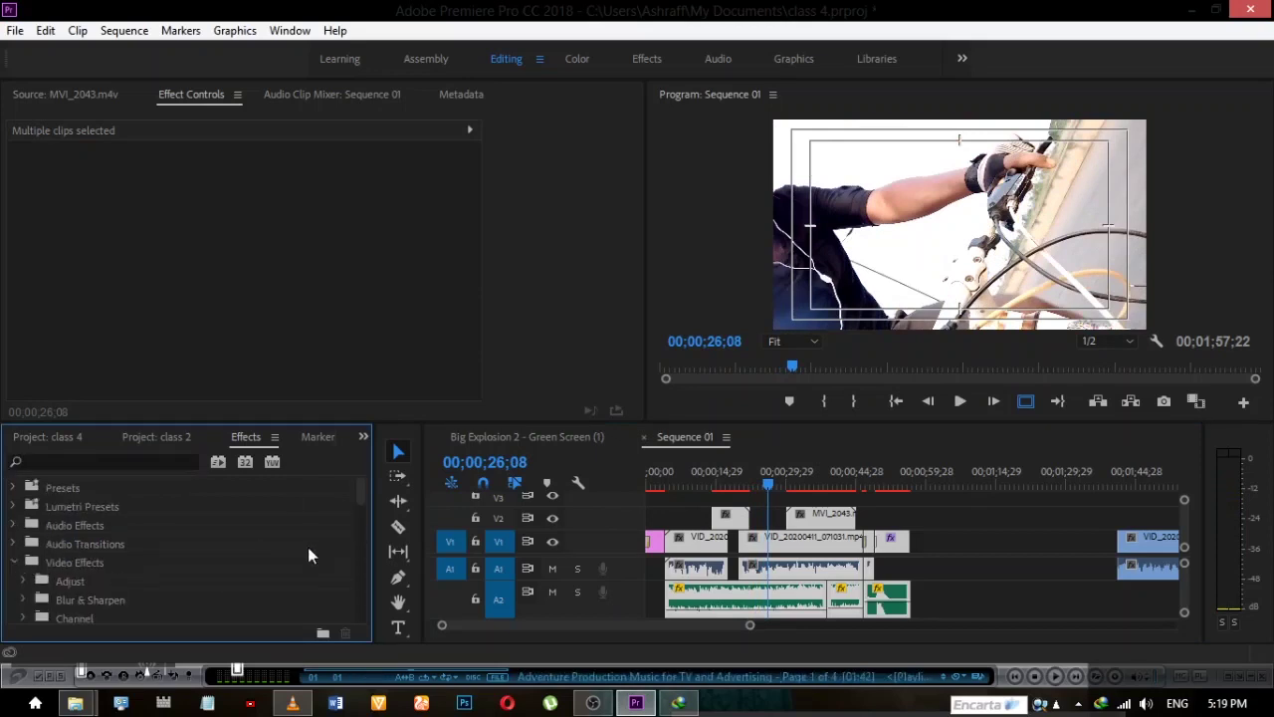
drag(356, 486, 359, 506)
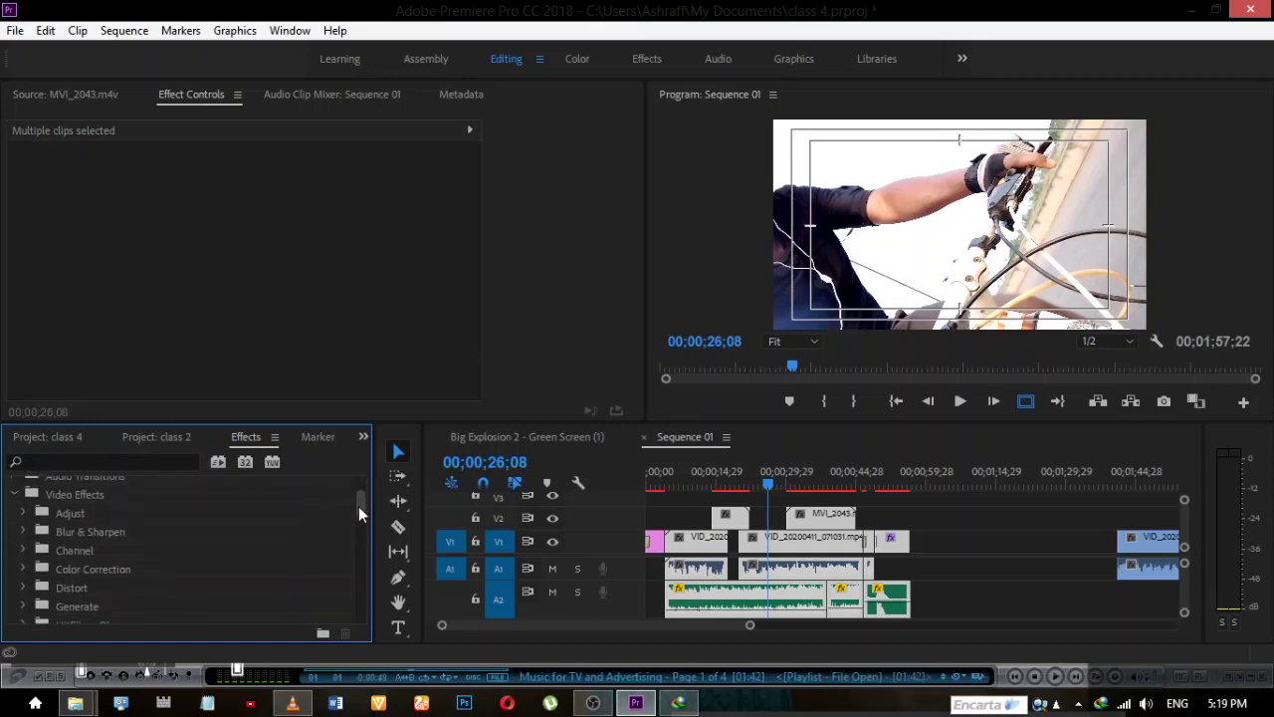
drag(359, 506, 356, 510)
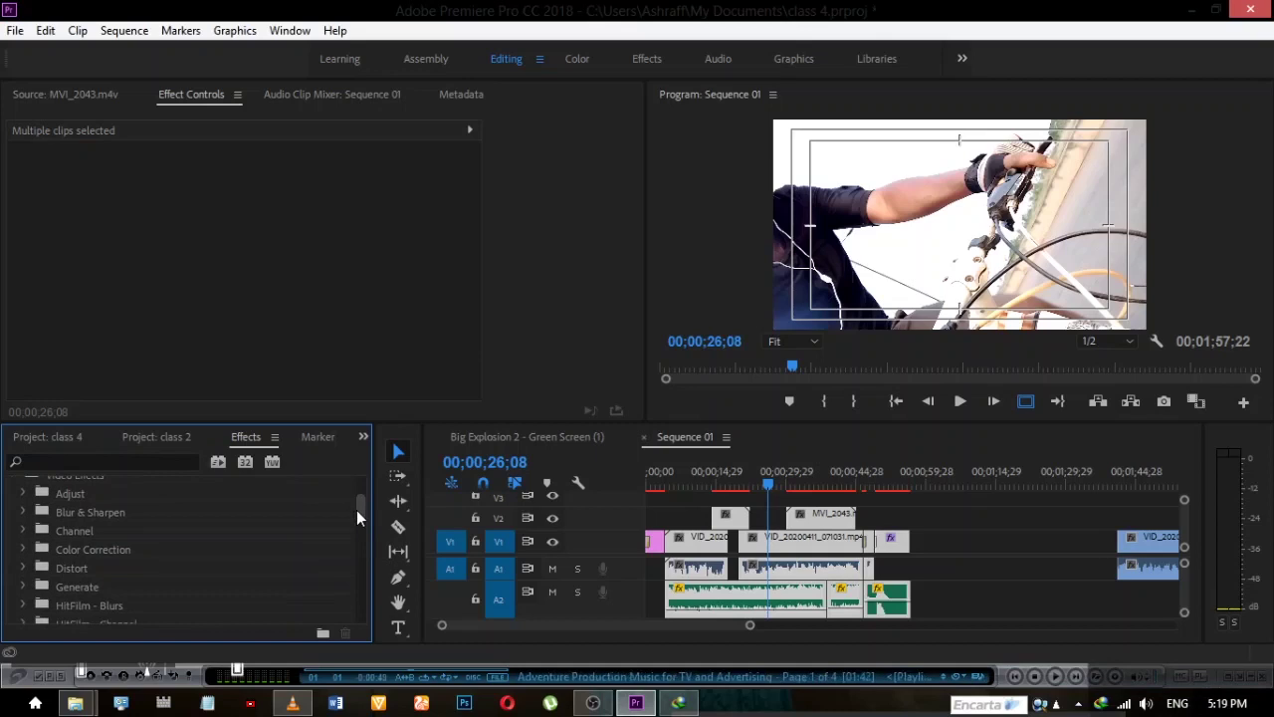
click(22, 550)
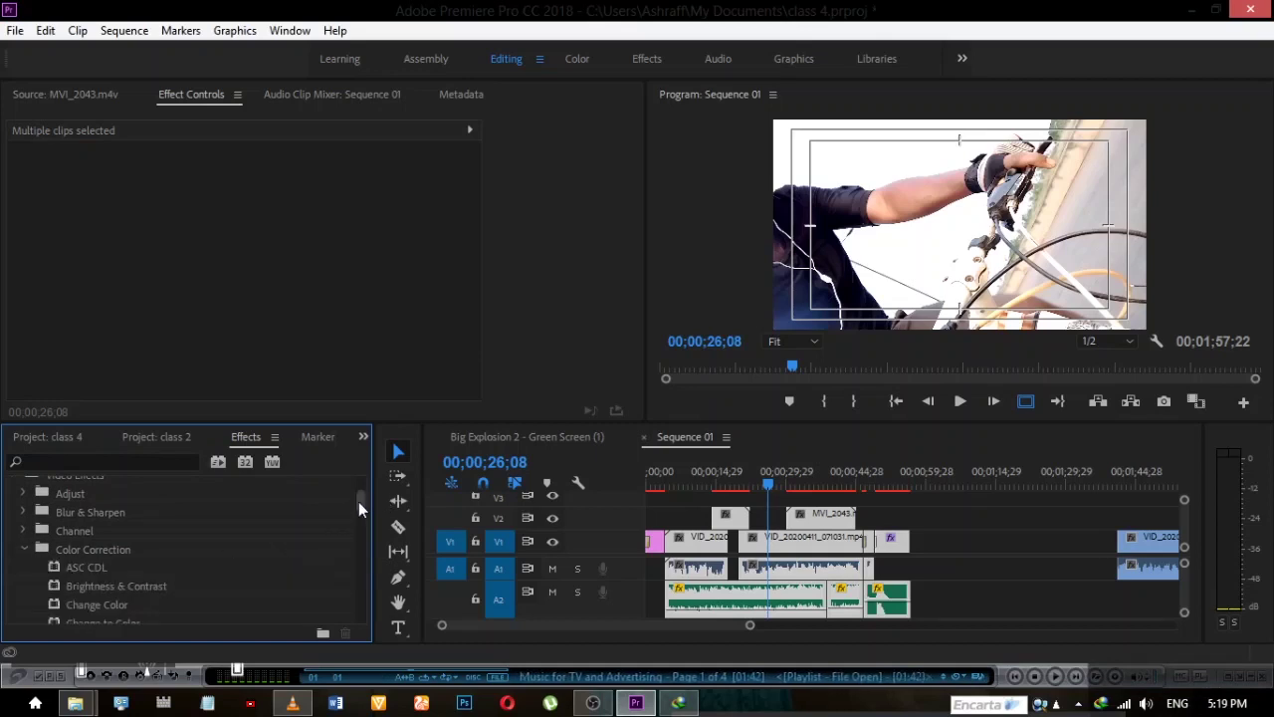
drag(358, 502, 357, 507)
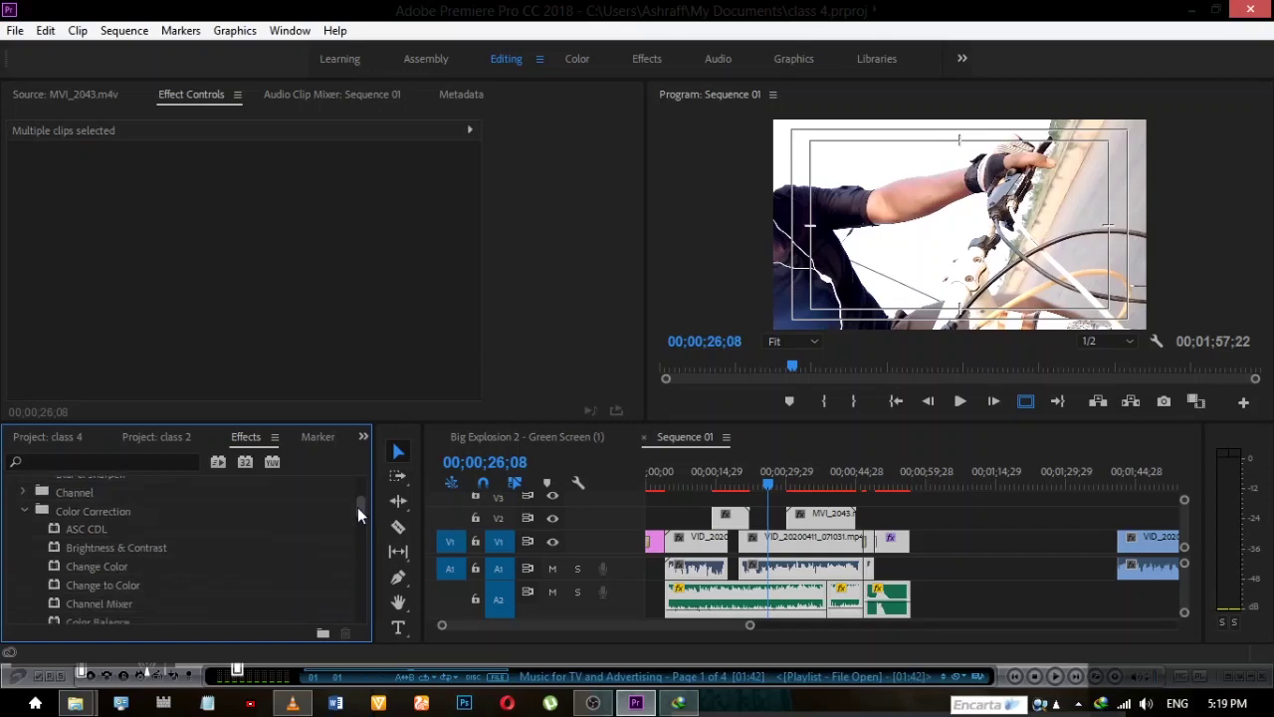
drag(743, 498, 730, 488)
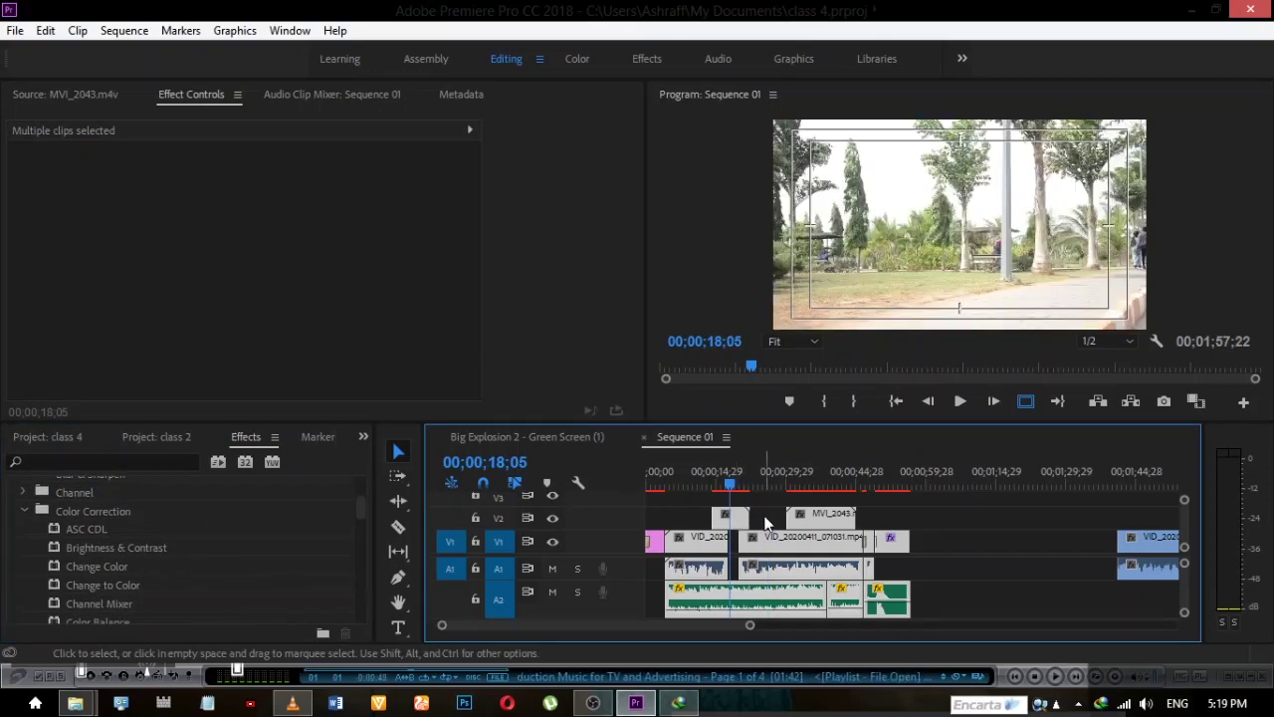
Apply Brightness & Contrast to DSC_2481 at Brightness -22 and Contrast 28, then preview it
click(735, 517)
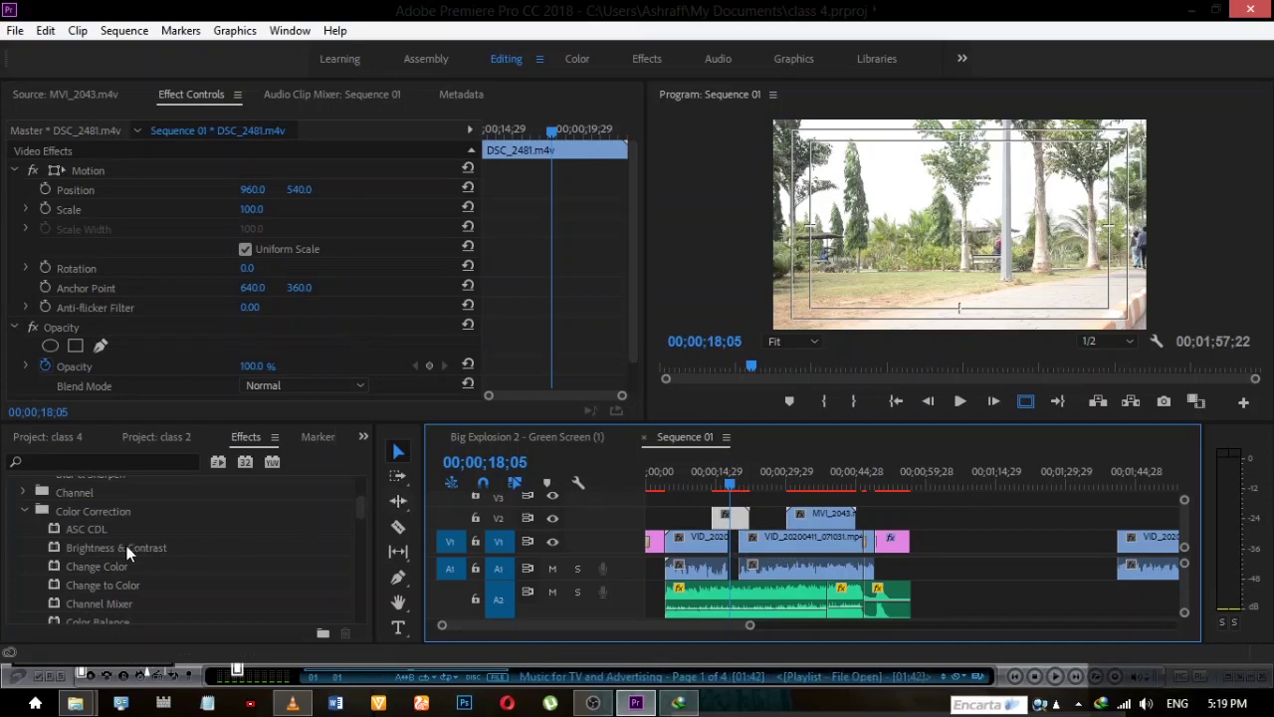
click(68, 545)
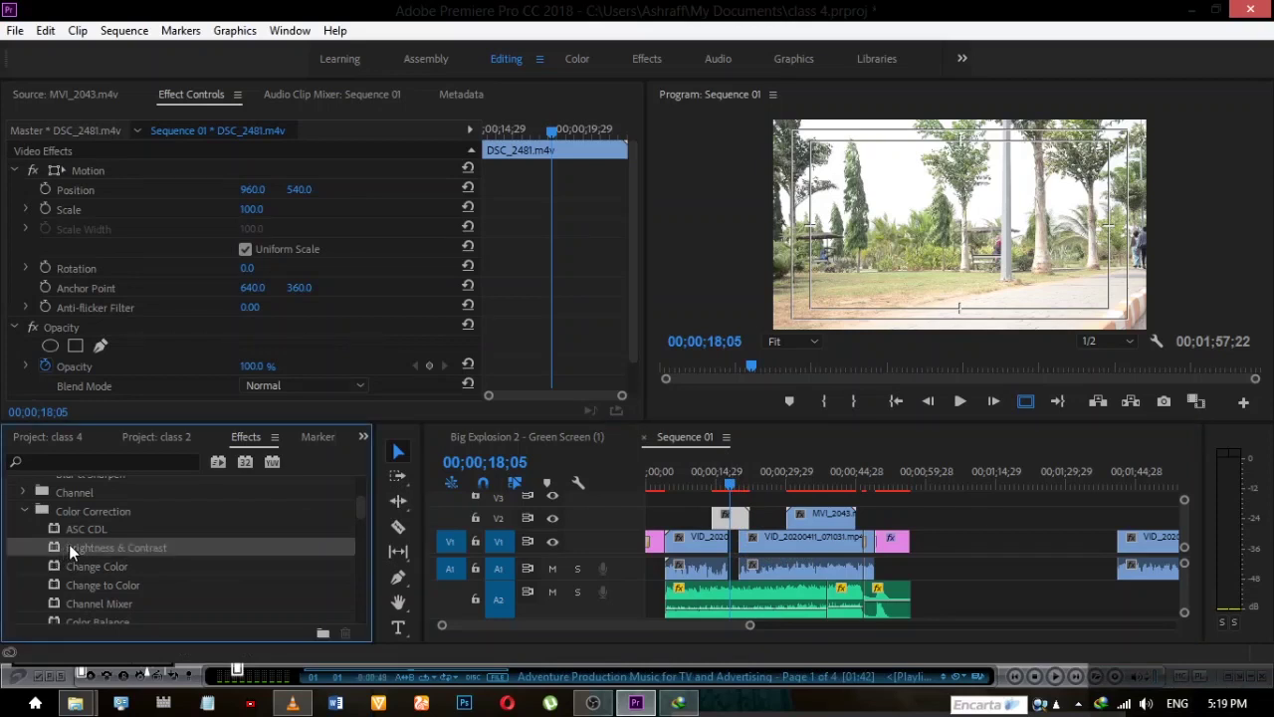
drag(69, 543, 728, 513)
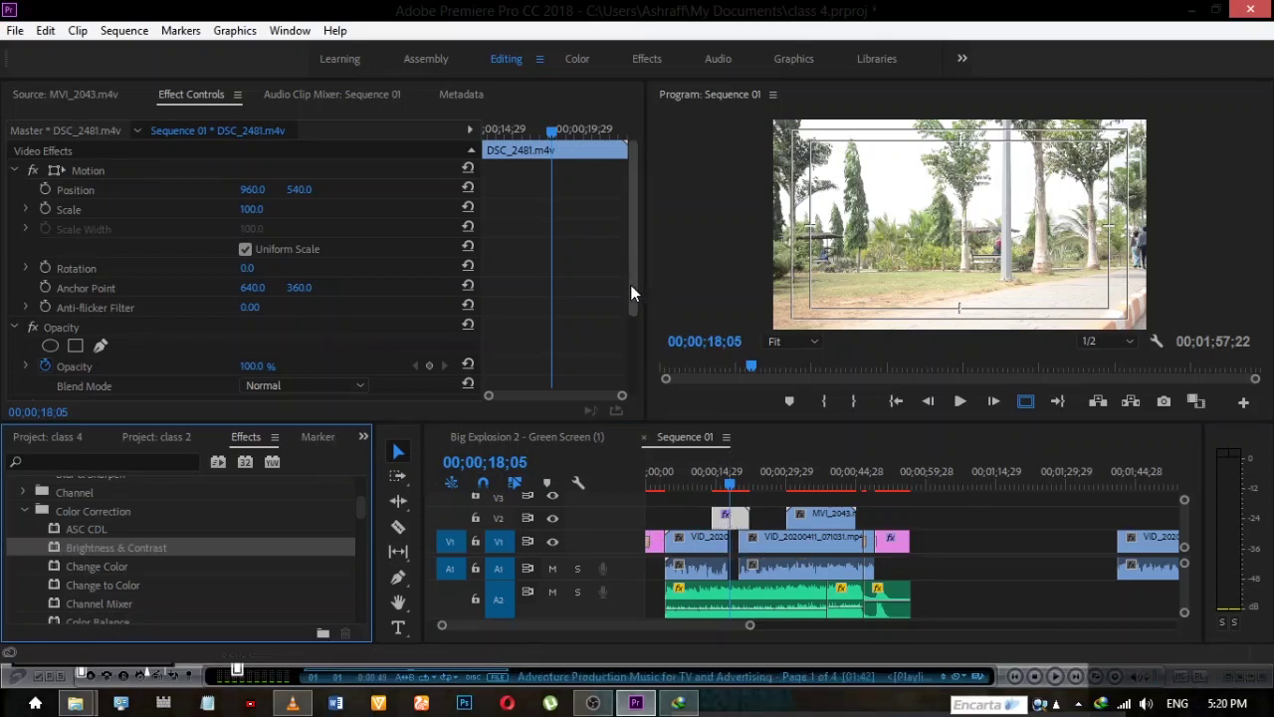
drag(630, 286, 622, 366)
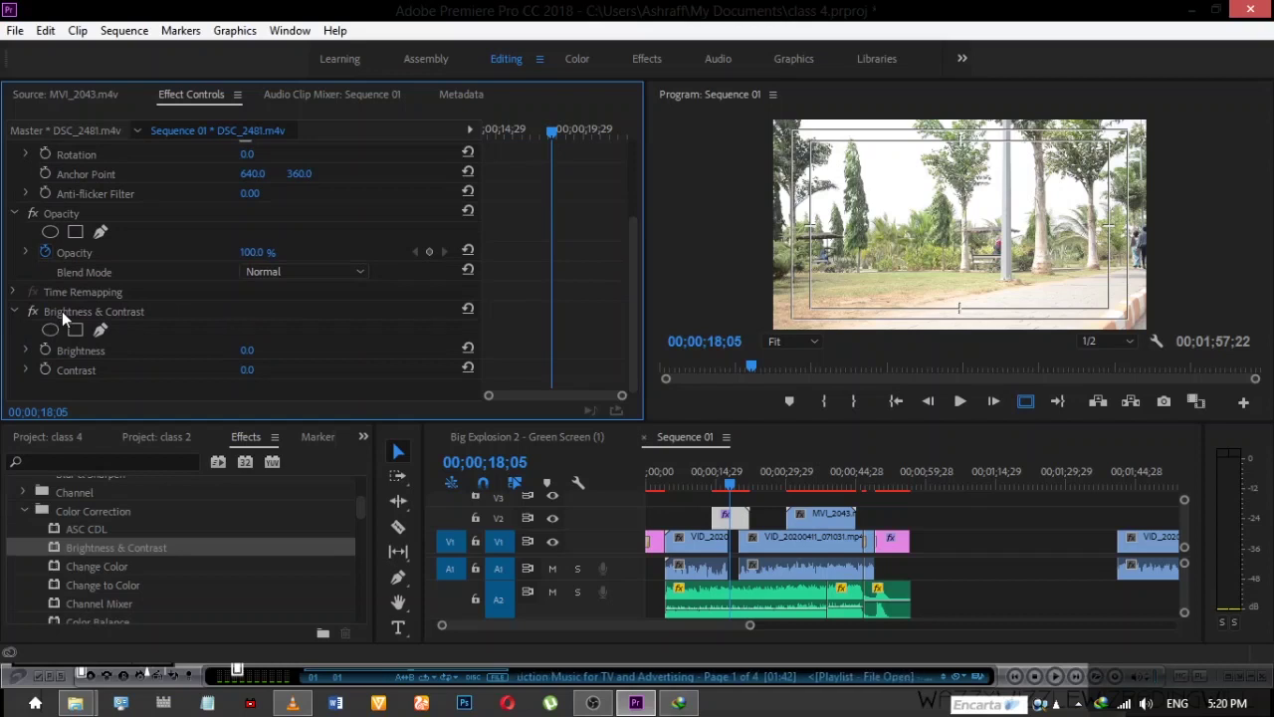
mouse_move(252, 349)
mouse_down()
mouse_move(235, 349)
mouse_move(290, 369)
mouse_move(245, 369)
mouse_up()
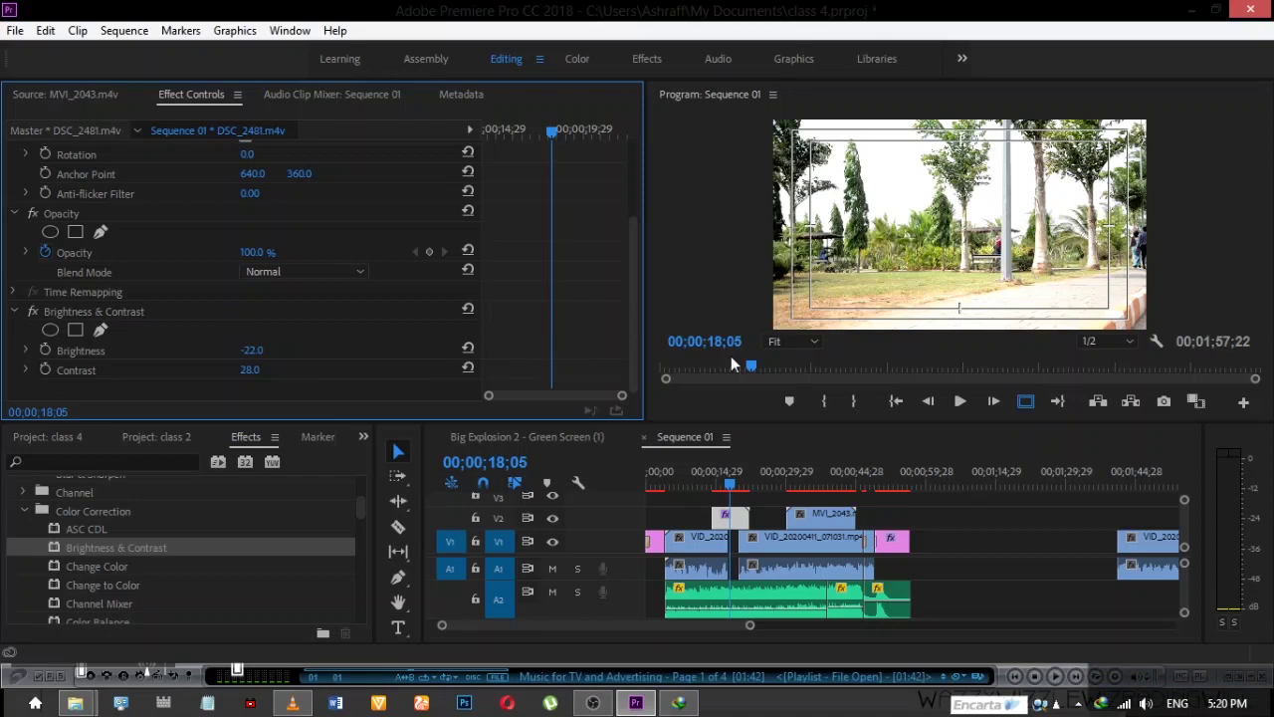
drag(730, 485, 705, 488)
key(space)
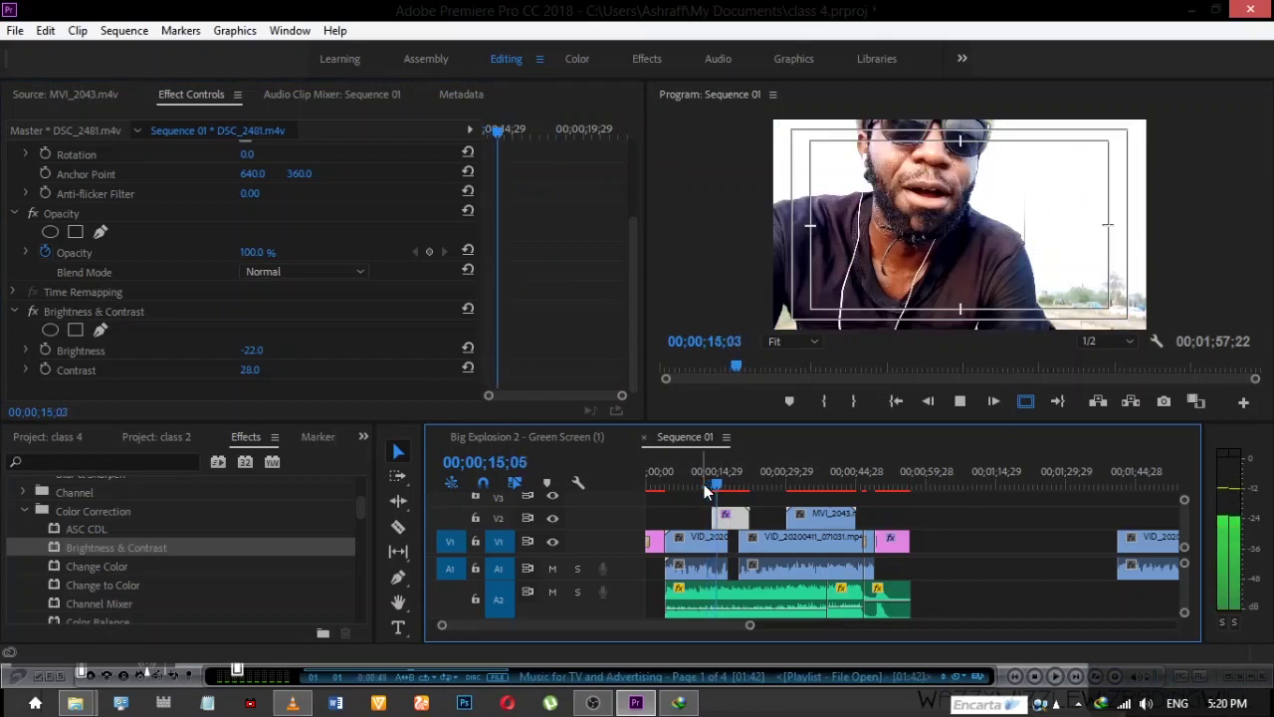
Apply Brightness & Contrast to the MVI_2043 clip with Contrast set to 30
key(space)
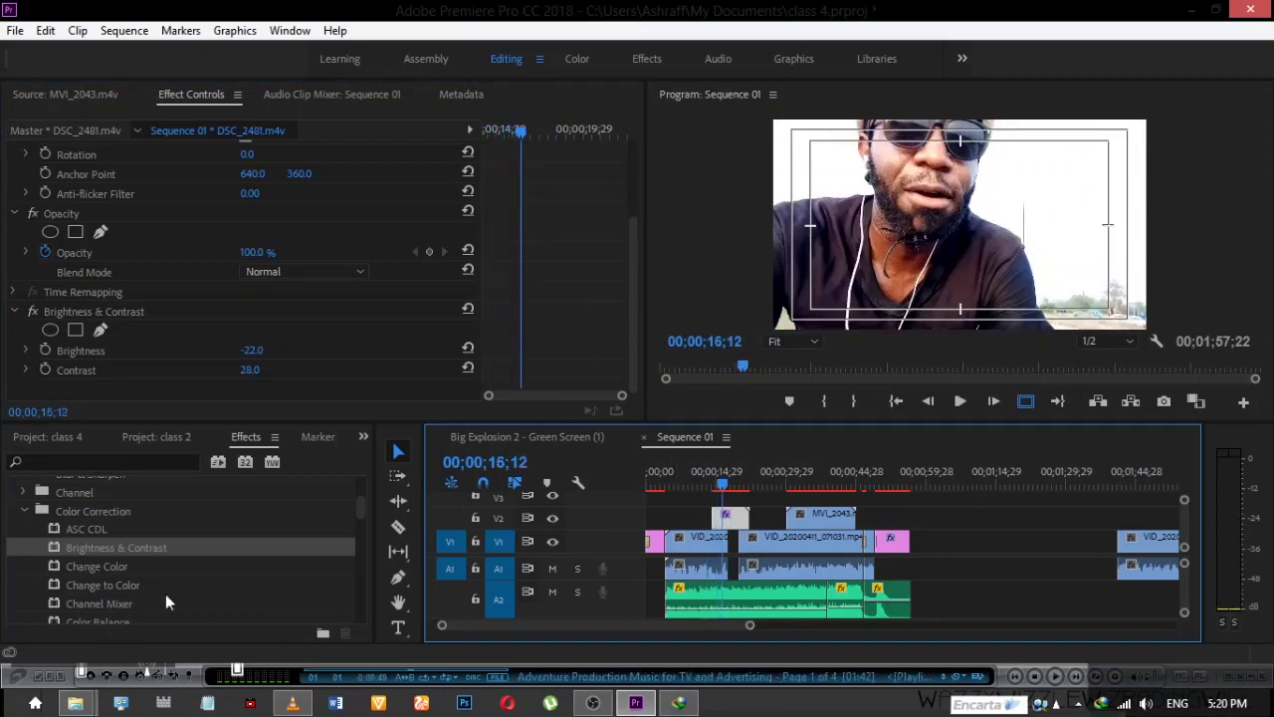
drag(53, 556, 821, 516)
click(810, 492)
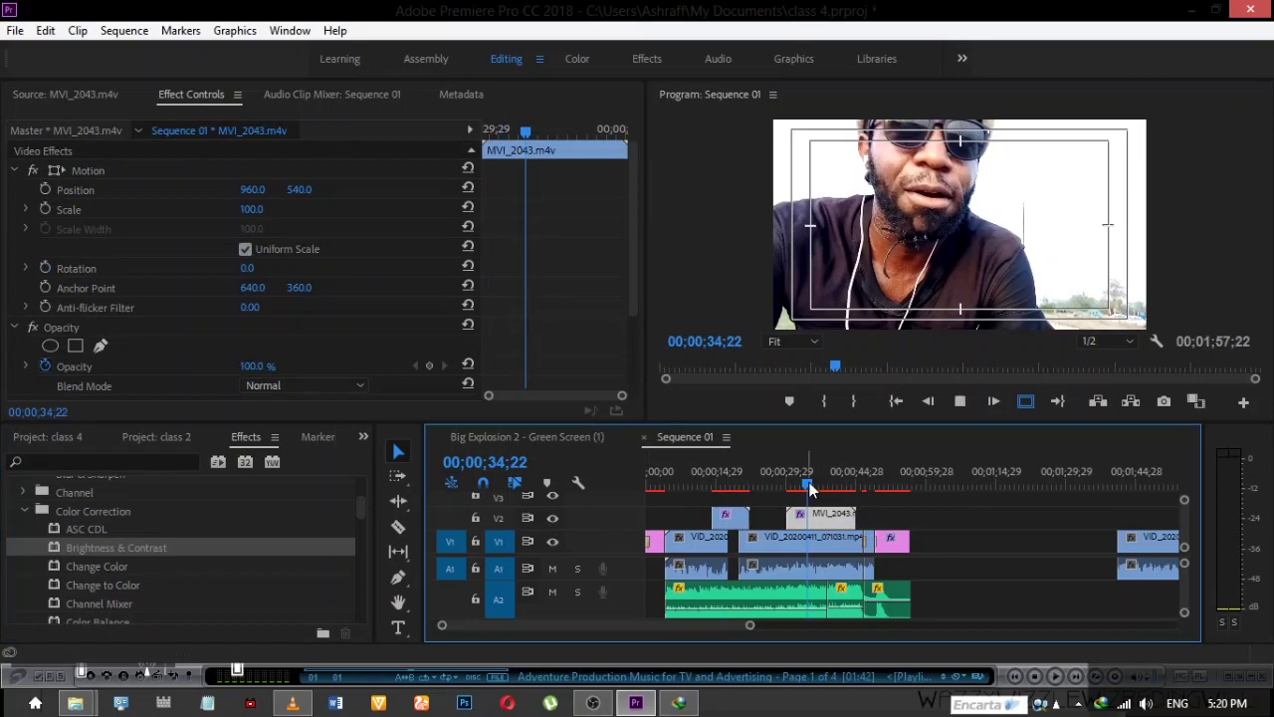
drag(810, 488, 799, 488)
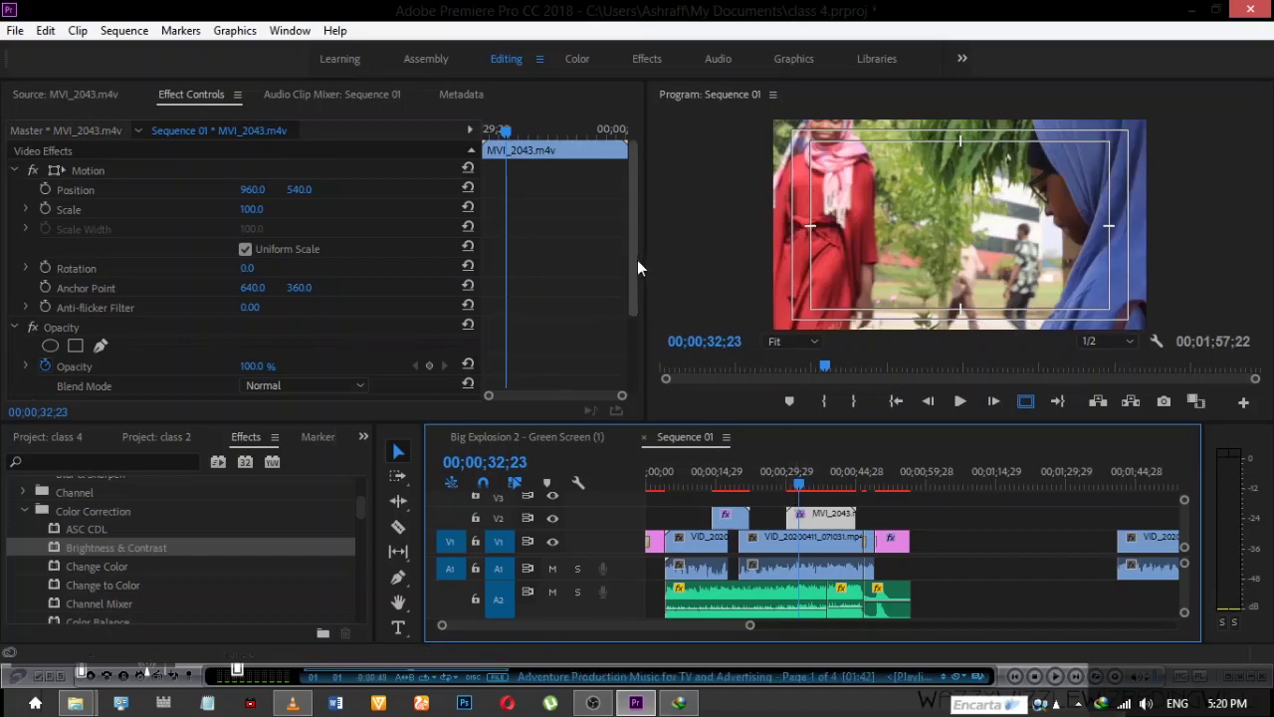
drag(632, 260, 634, 370)
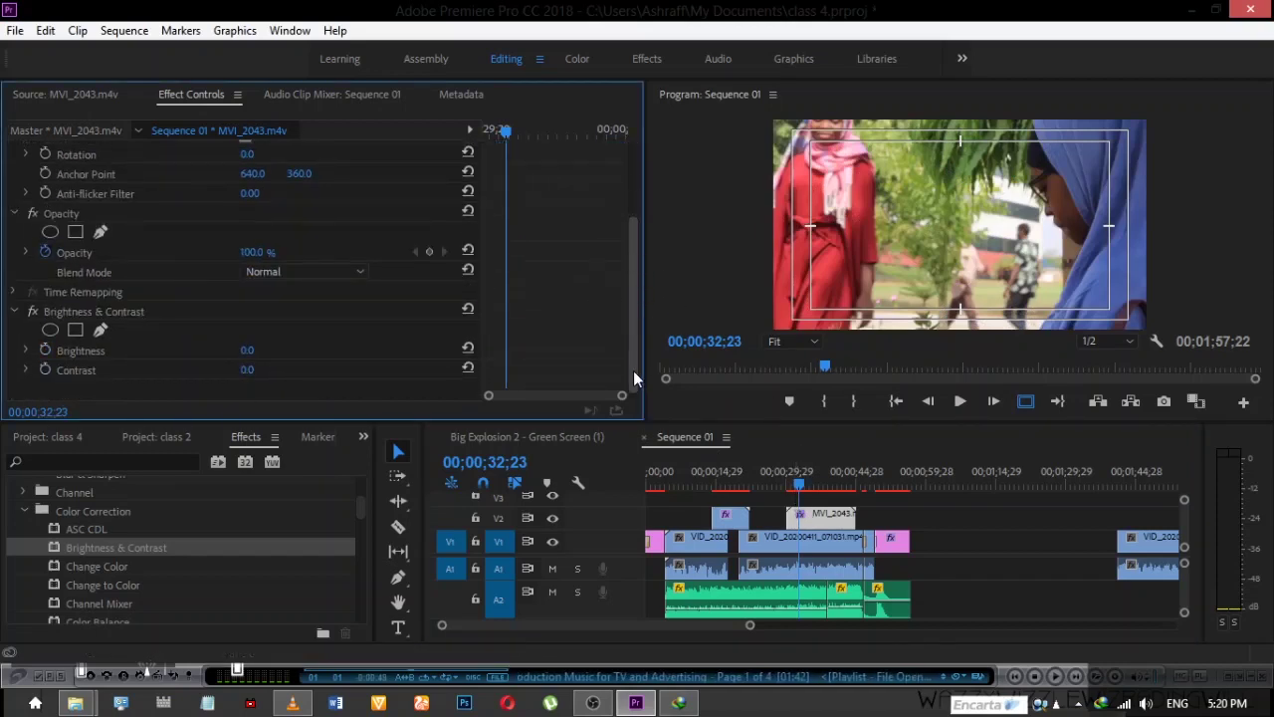
click(248, 351)
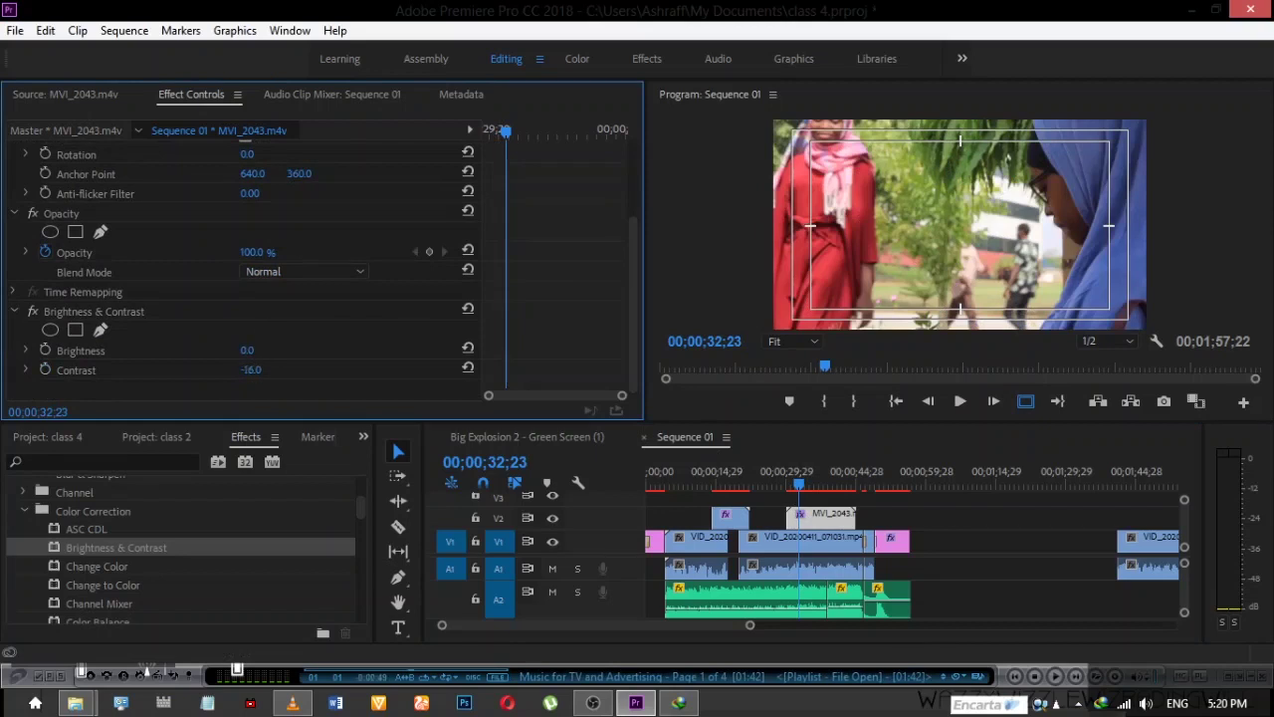
drag(252, 369, 284, 372)
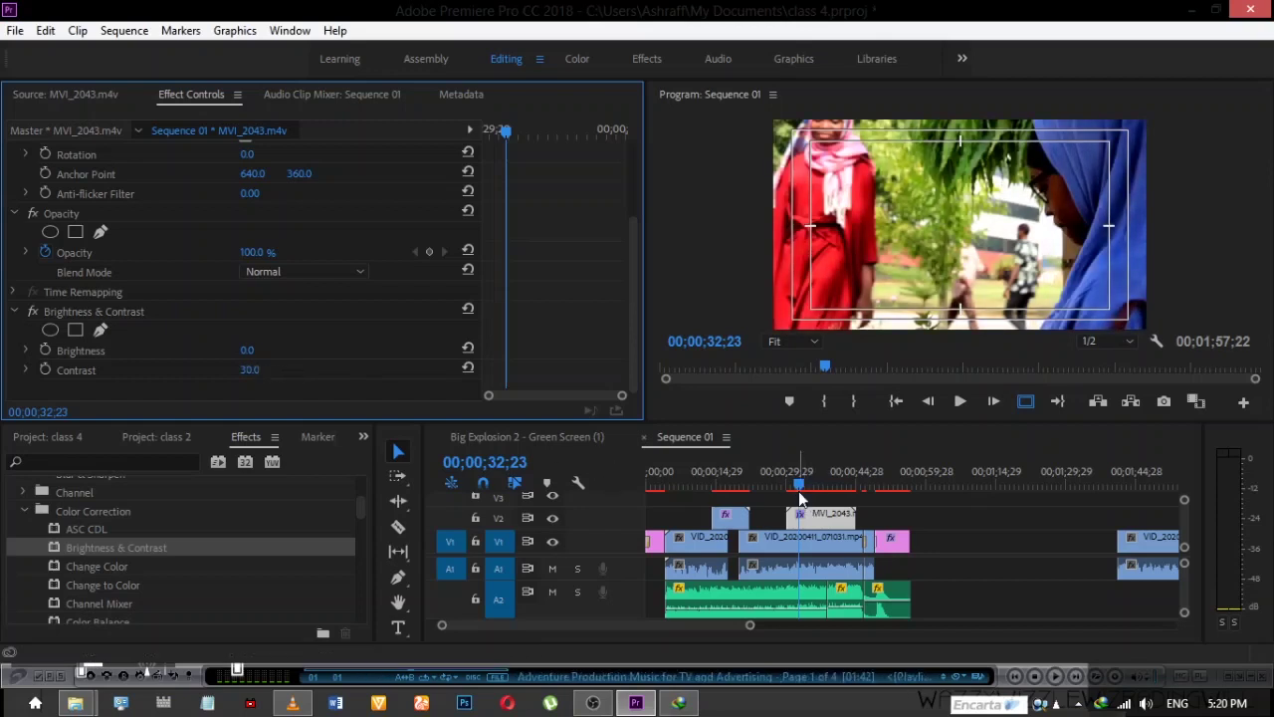
Lower the DSC_2481 clip's Brightness further to -38
click(725, 492)
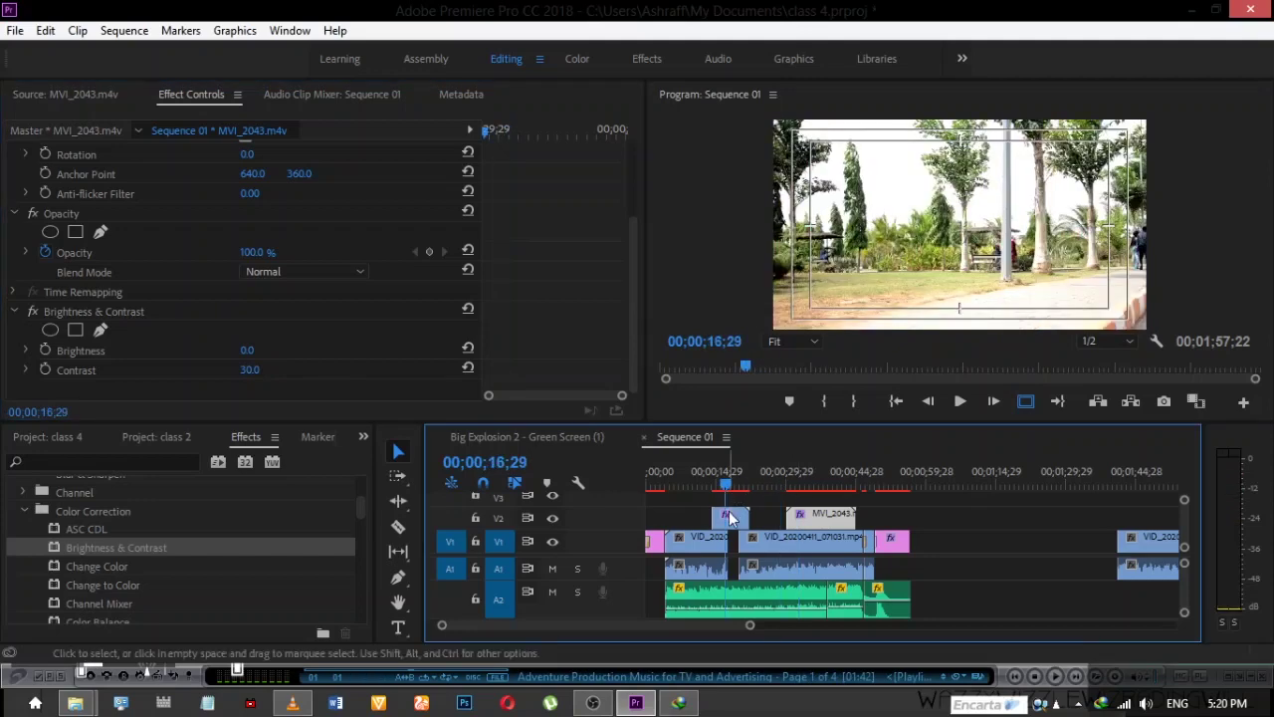
click(729, 516)
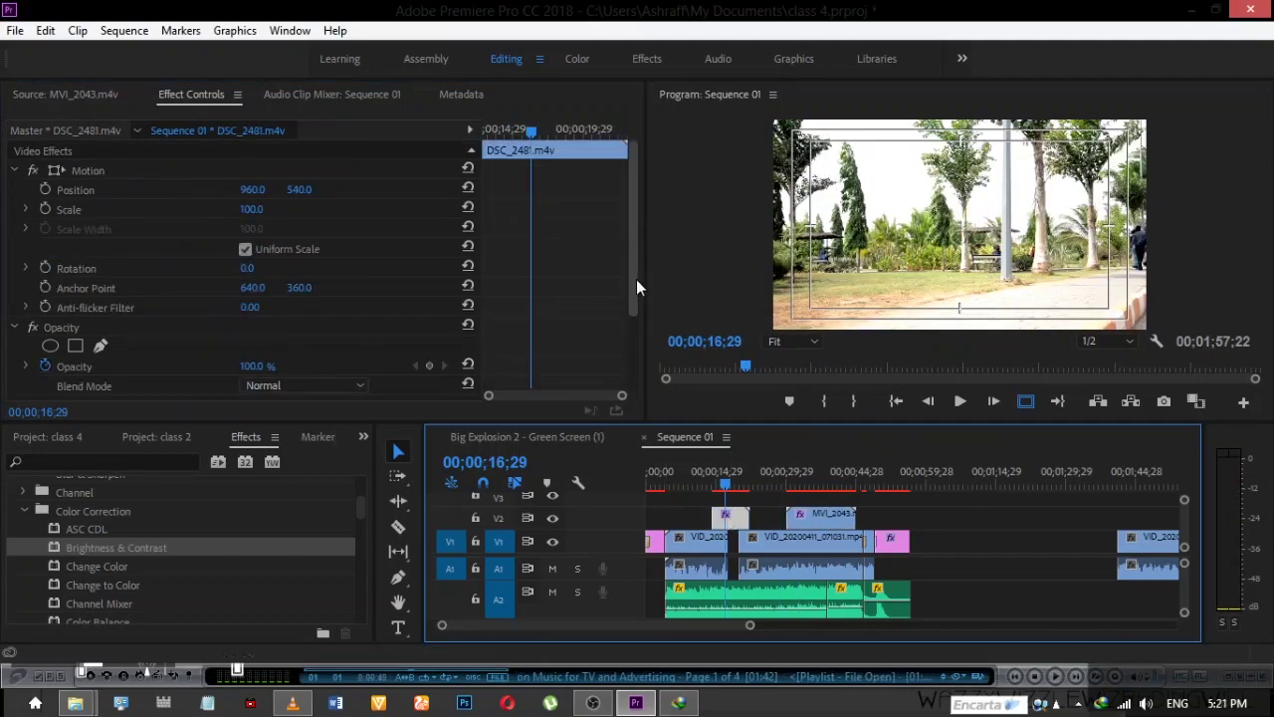
drag(637, 279, 631, 371)
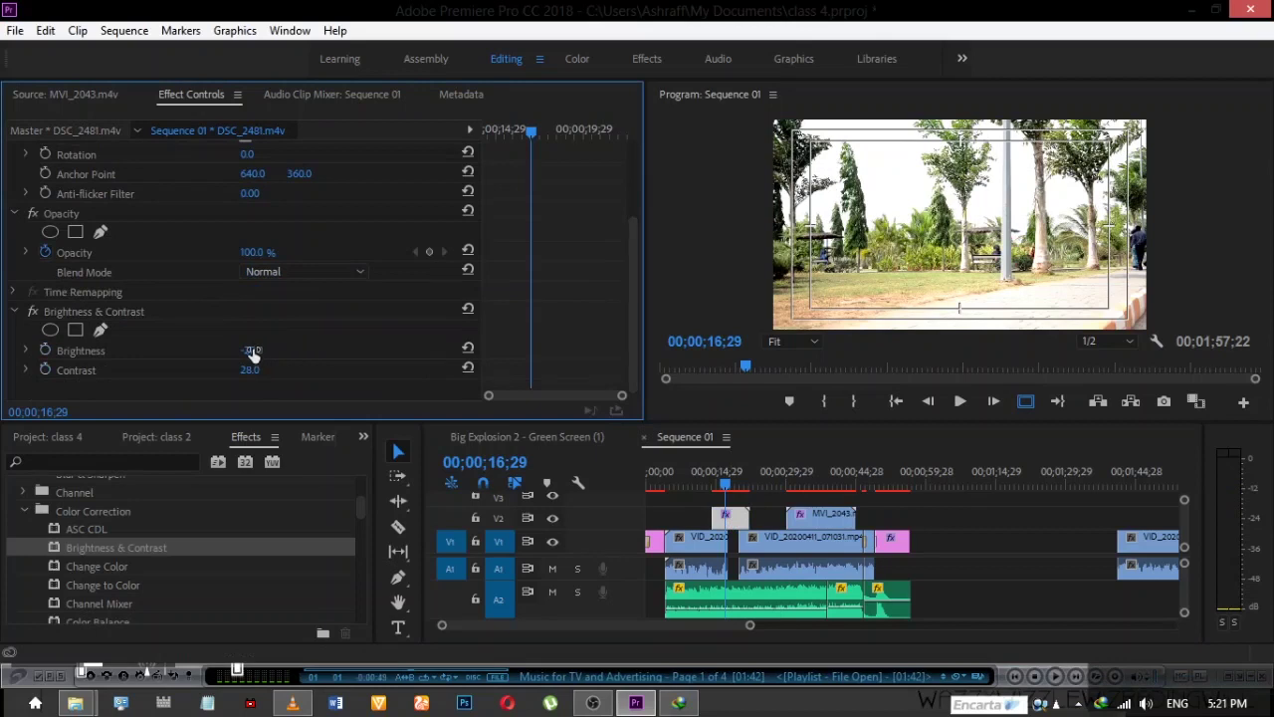
drag(250, 350, 234, 350)
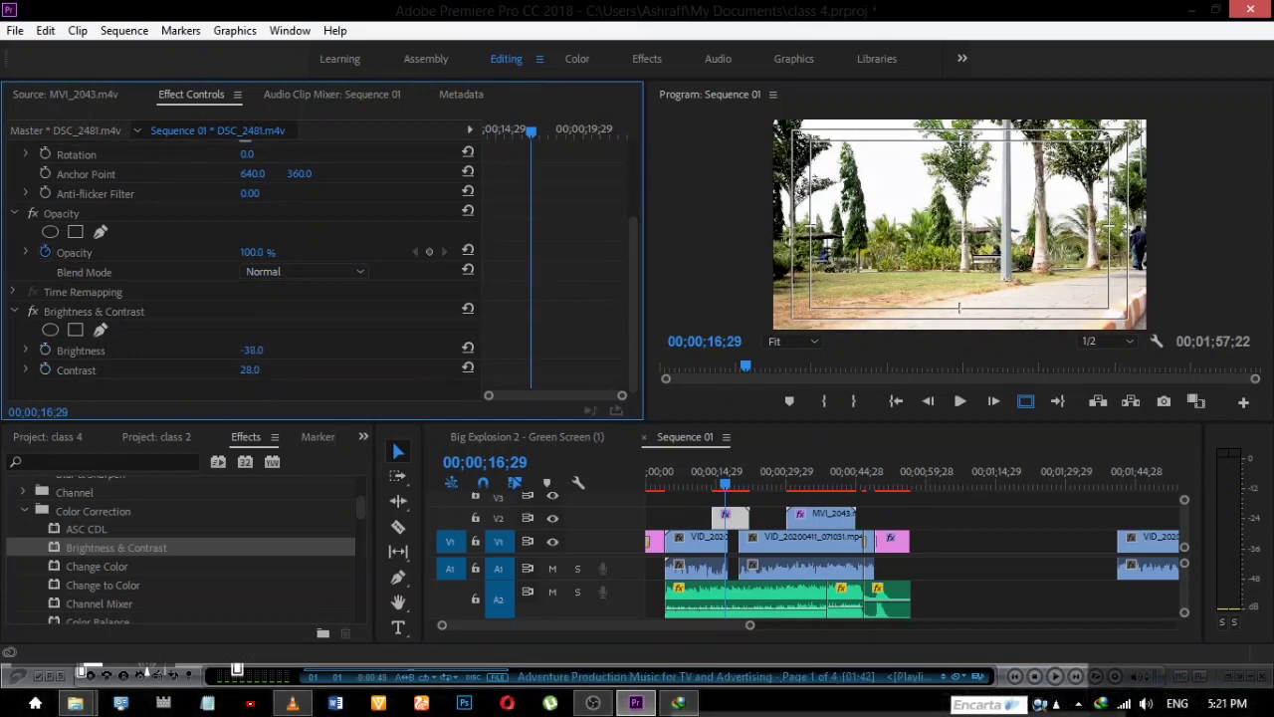
At 09;23, add Brightness & Contrast to the V1 VID_20200411_071031 clip: Brightness -14, Contrast 8
click(691, 486)
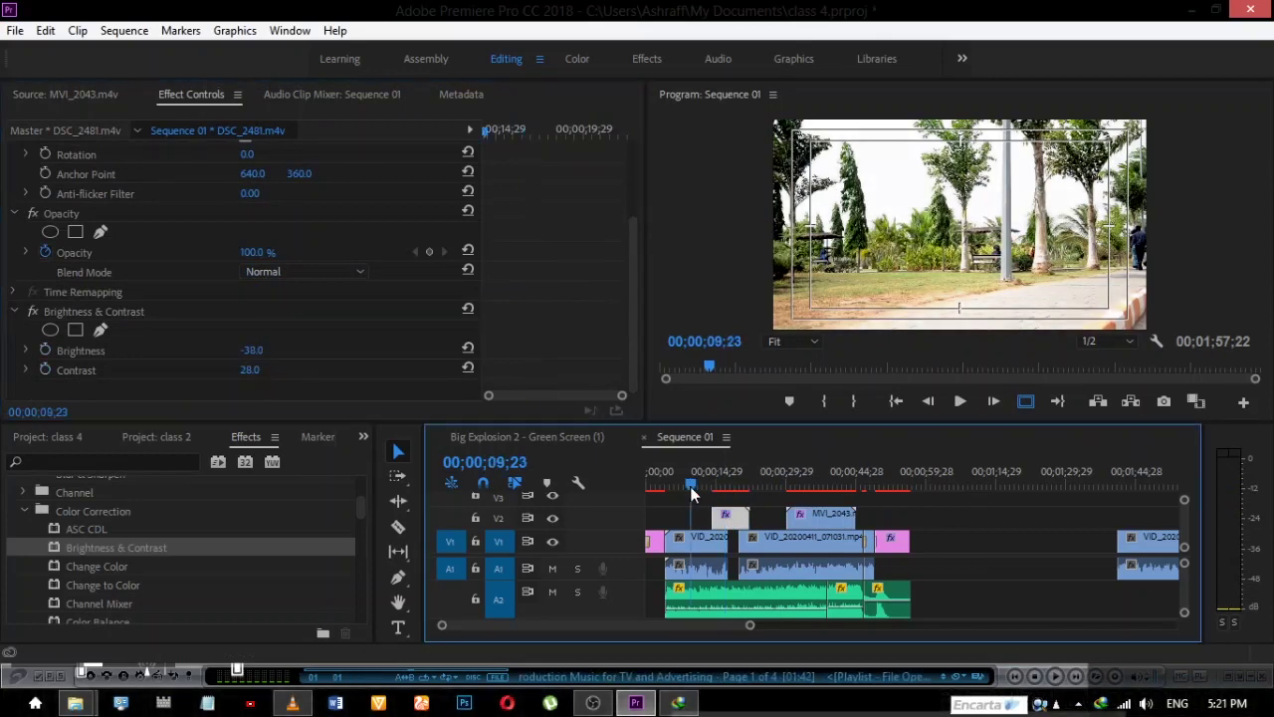
click(699, 536)
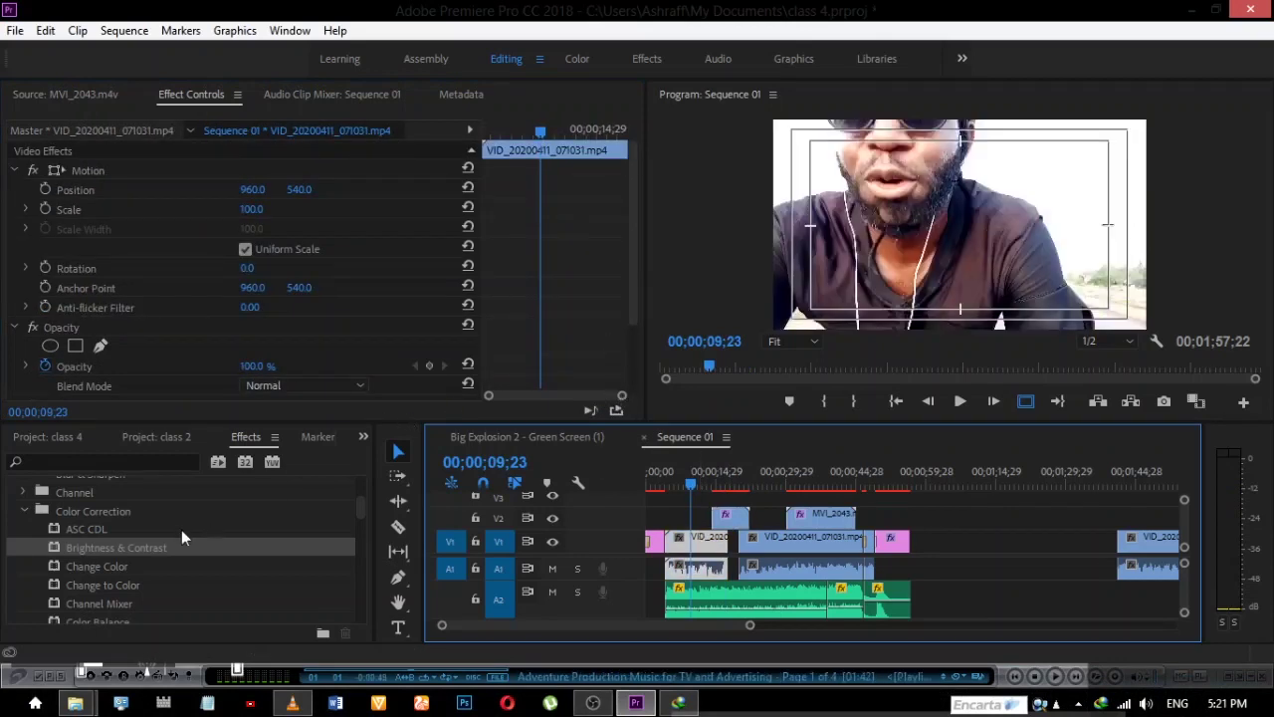
drag(61, 550, 702, 543)
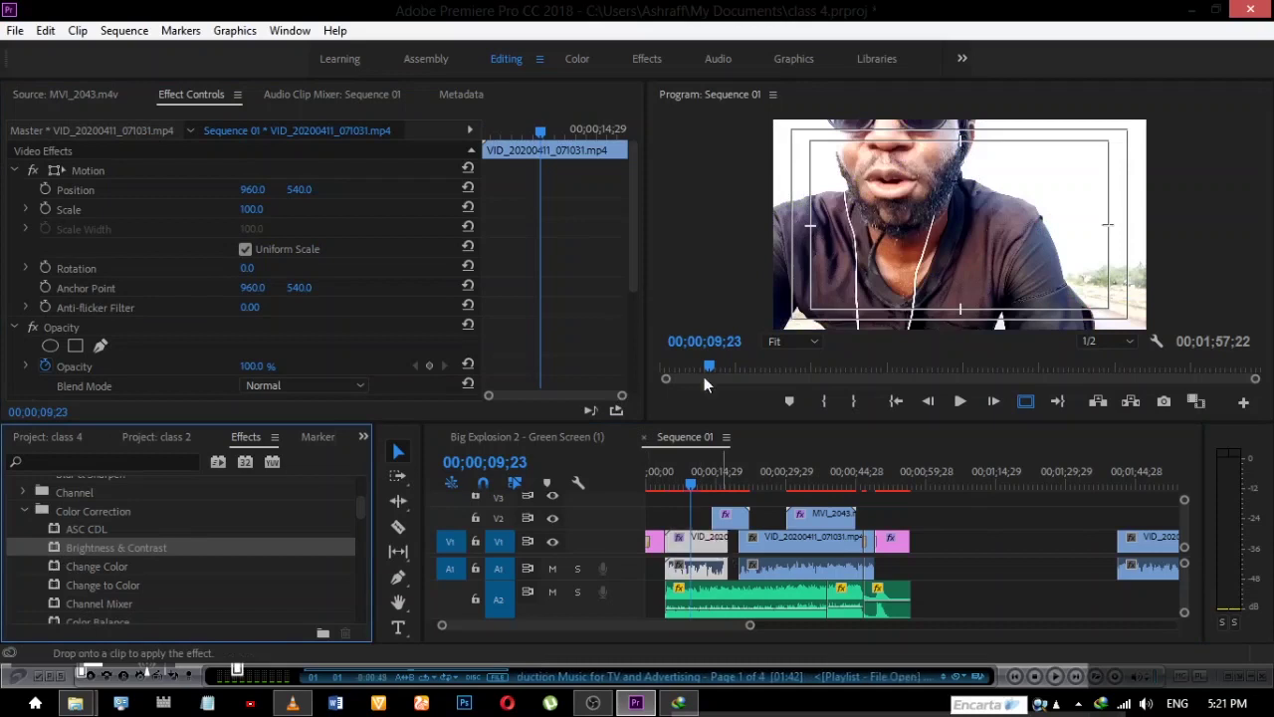
click(630, 284)
drag(631, 284, 627, 382)
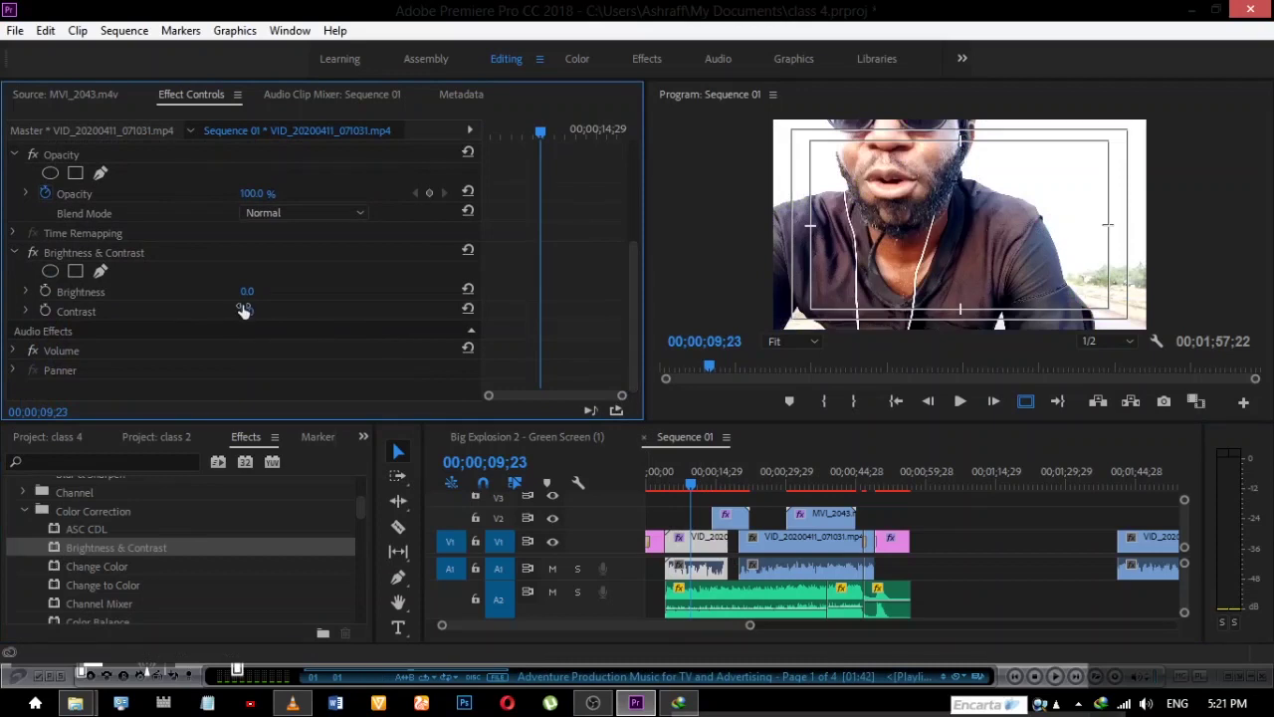
drag(249, 292, 229, 310)
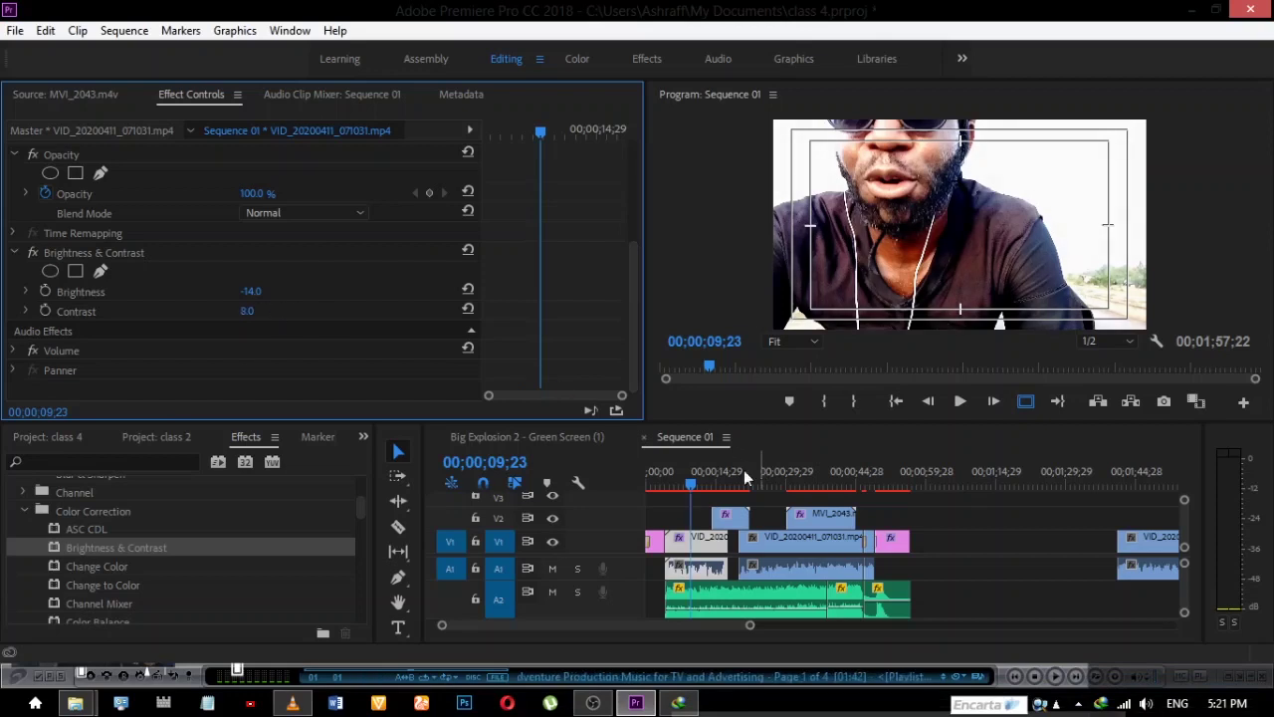
Park the playhead at 38;29 and switch to the Effects workspace
drag(841, 484, 832, 510)
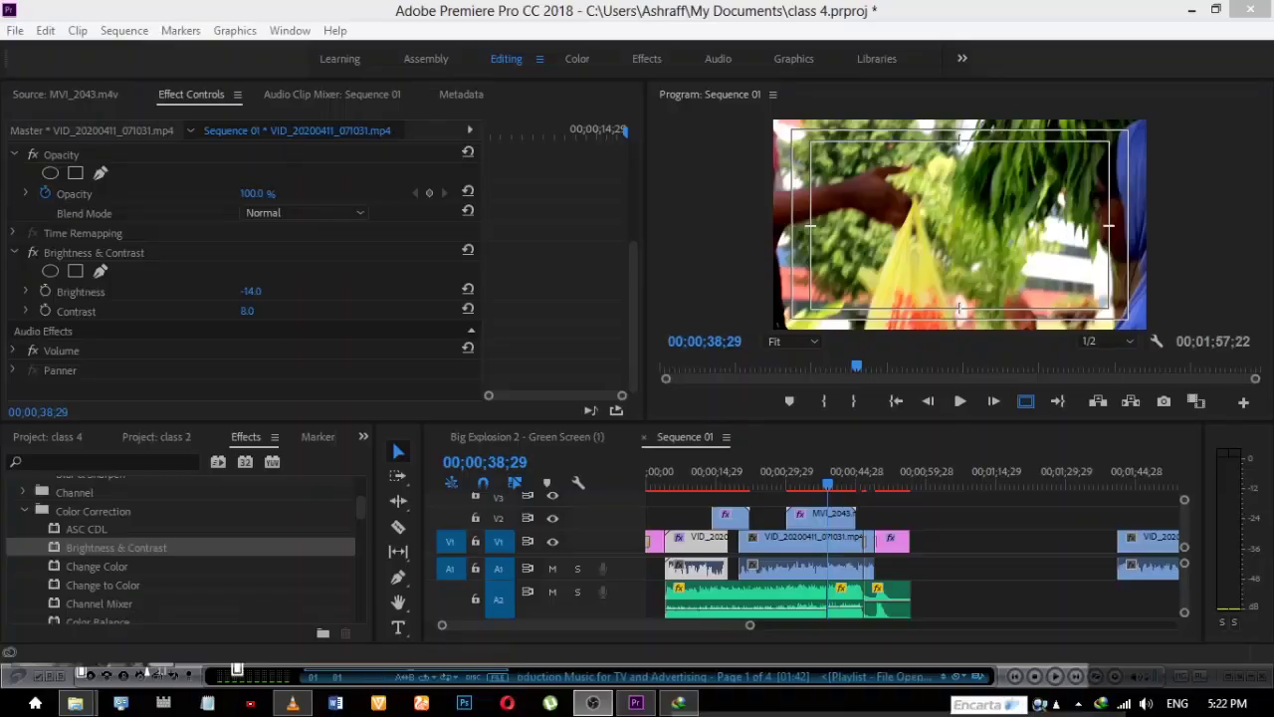
click(661, 62)
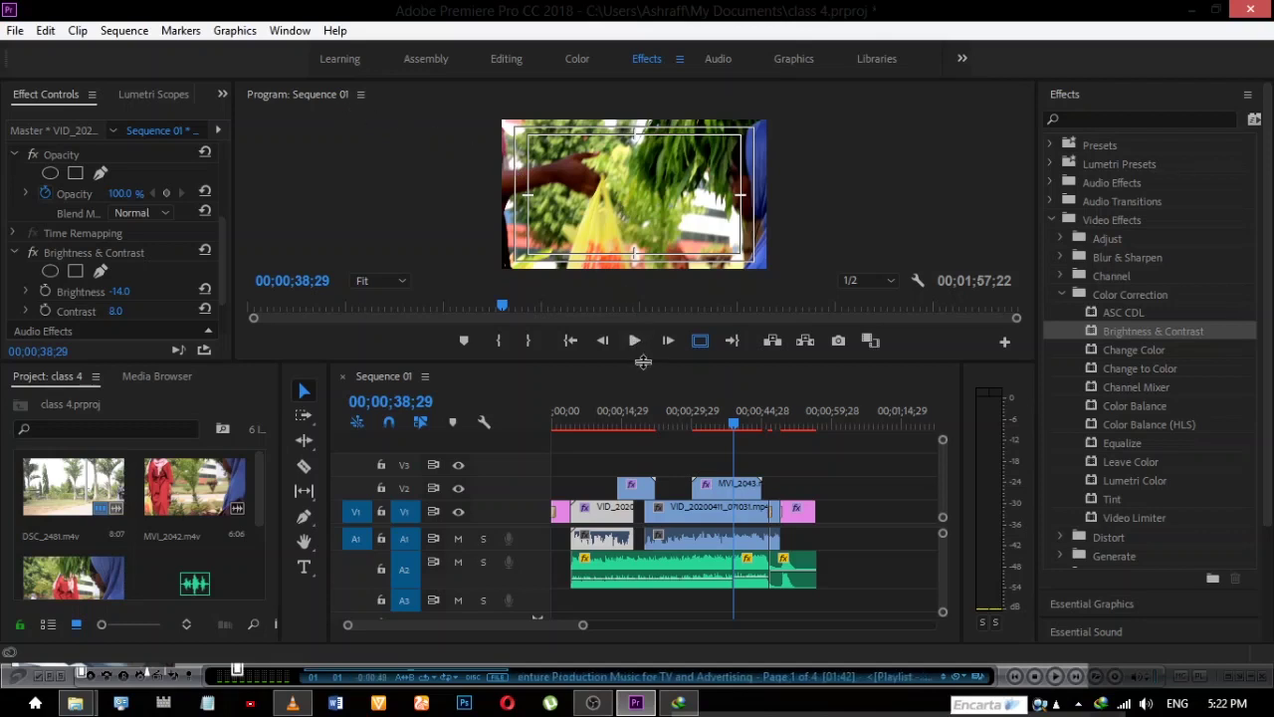
Enlarge the program monitor and expand Lumetri Color's Basic Correction for the V1 clip
drag(643, 364, 642, 413)
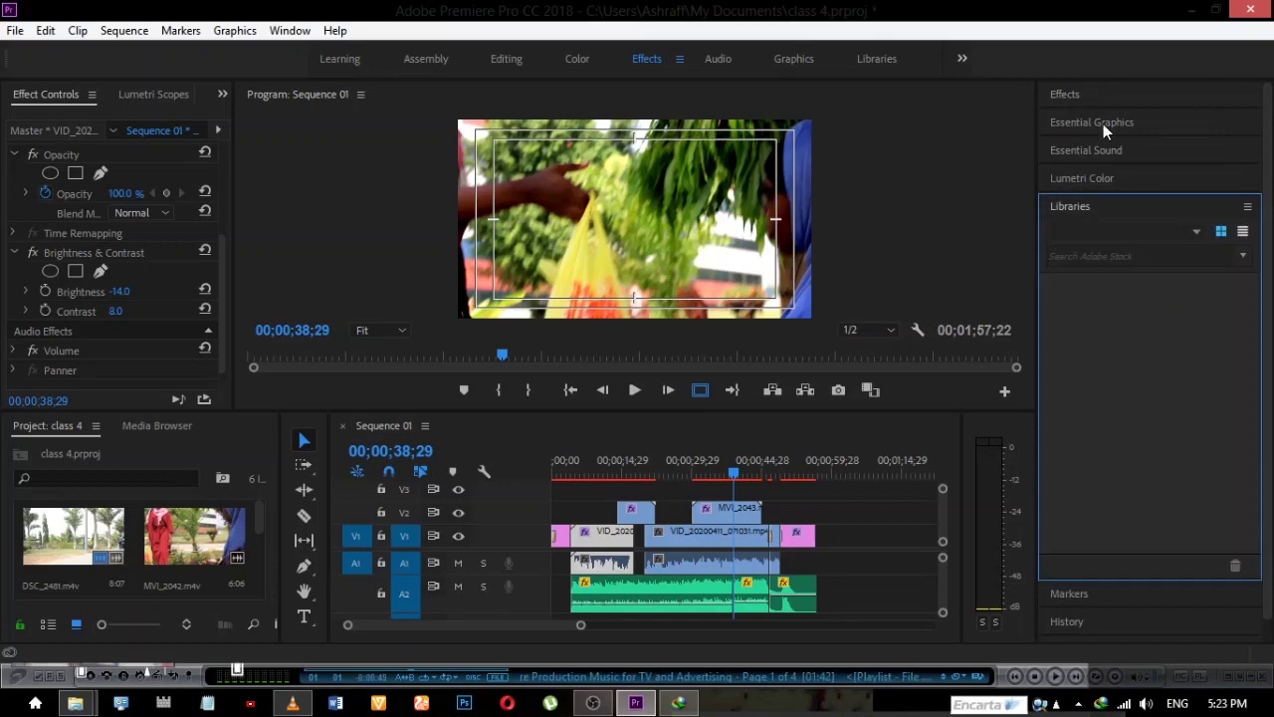
click(1125, 178)
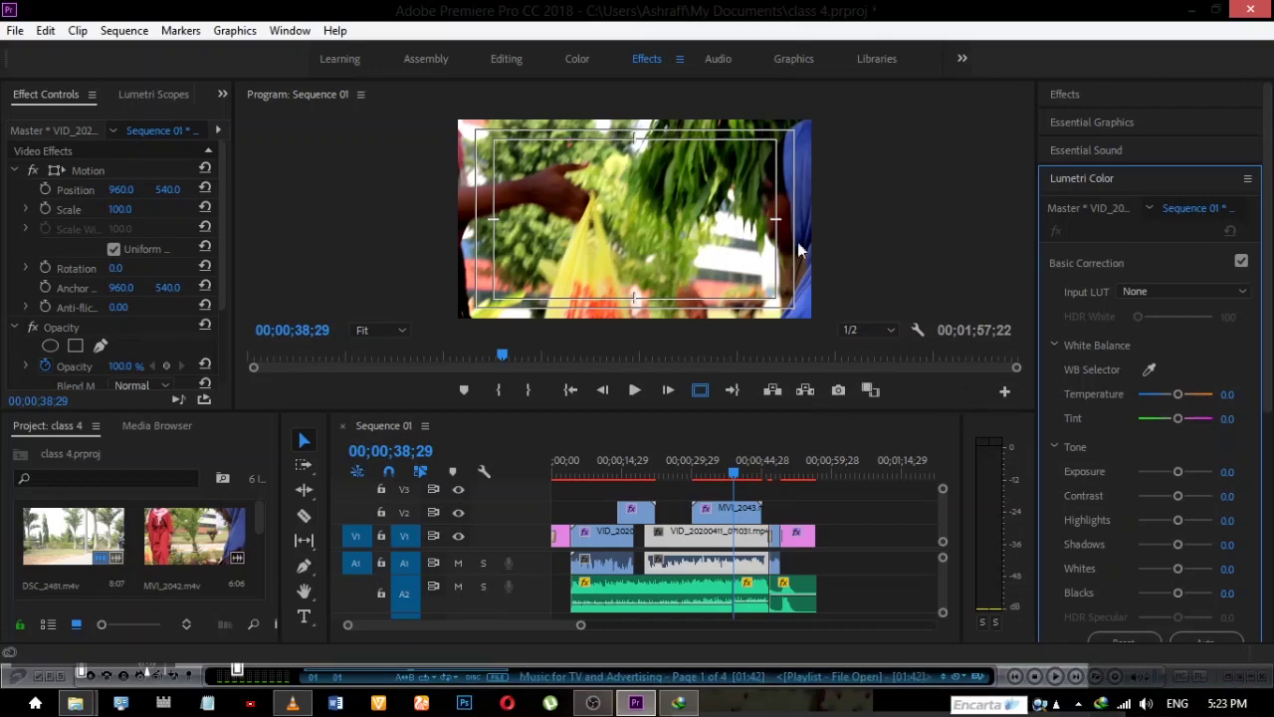
Return to the Editing workspace and replay Sequence 01 from the start
click(515, 57)
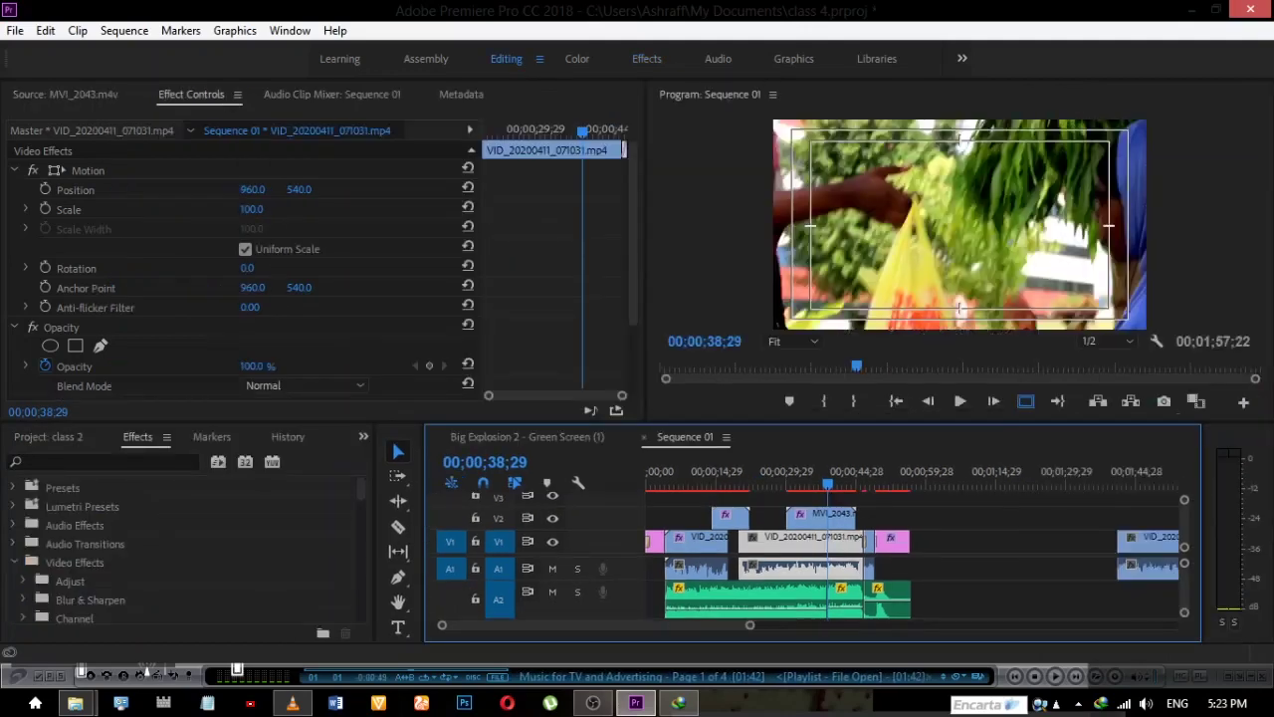
click(71, 96)
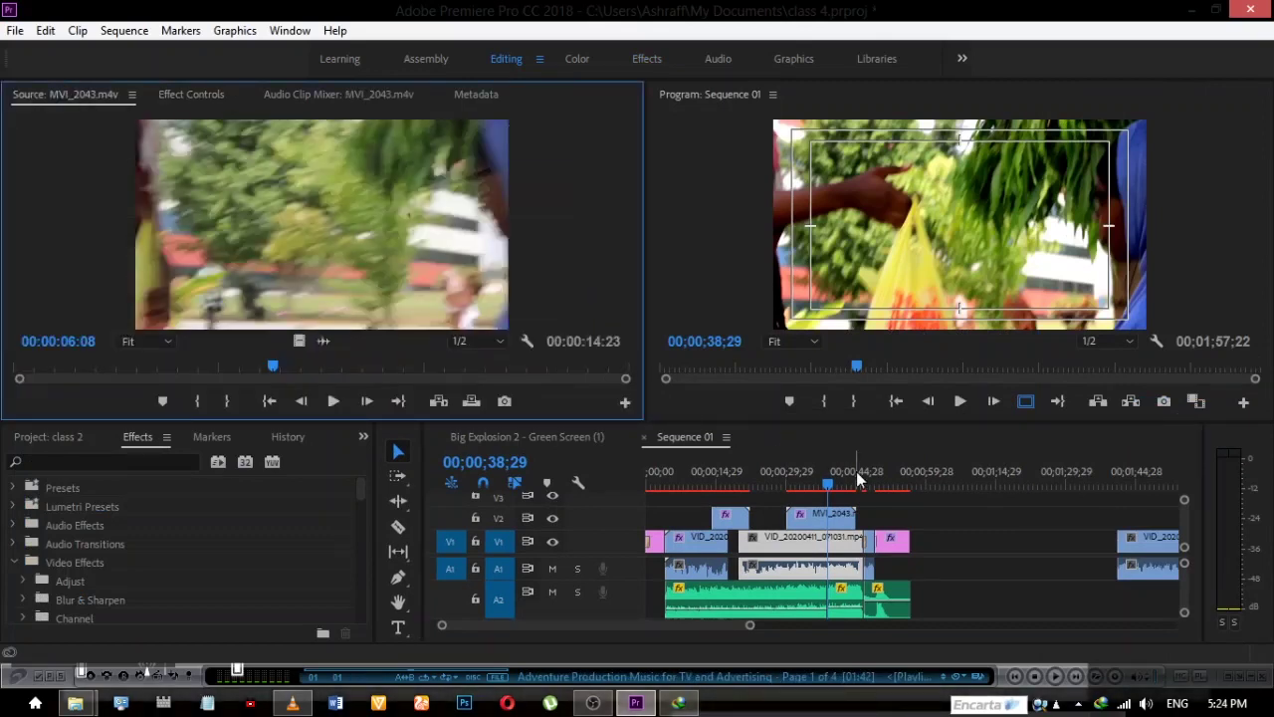
click(908, 488)
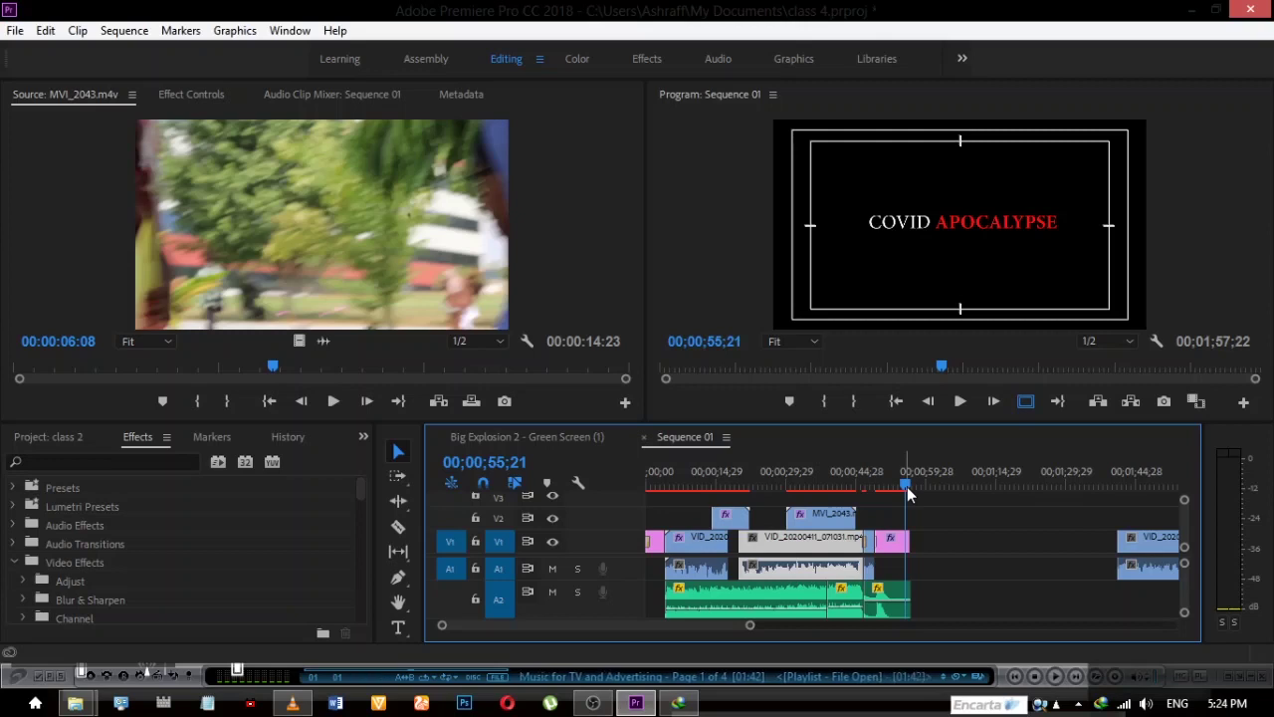
drag(908, 488, 641, 503)
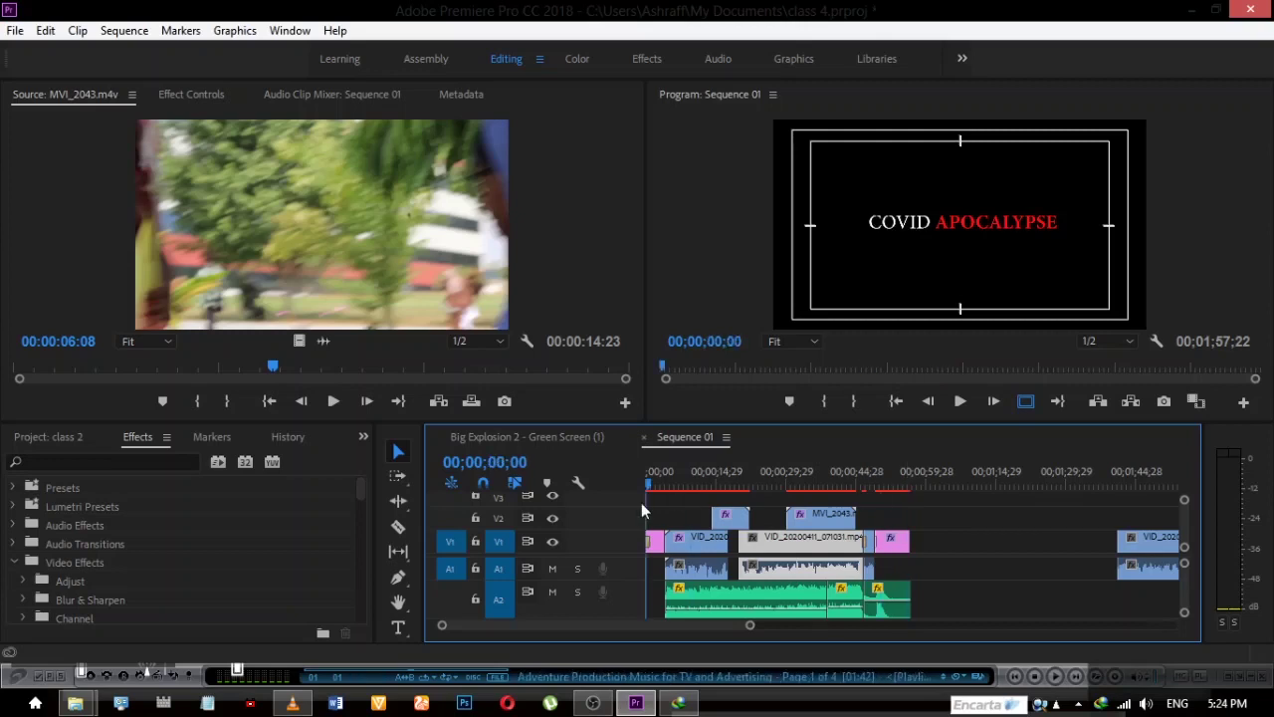
key(space)
key(space)
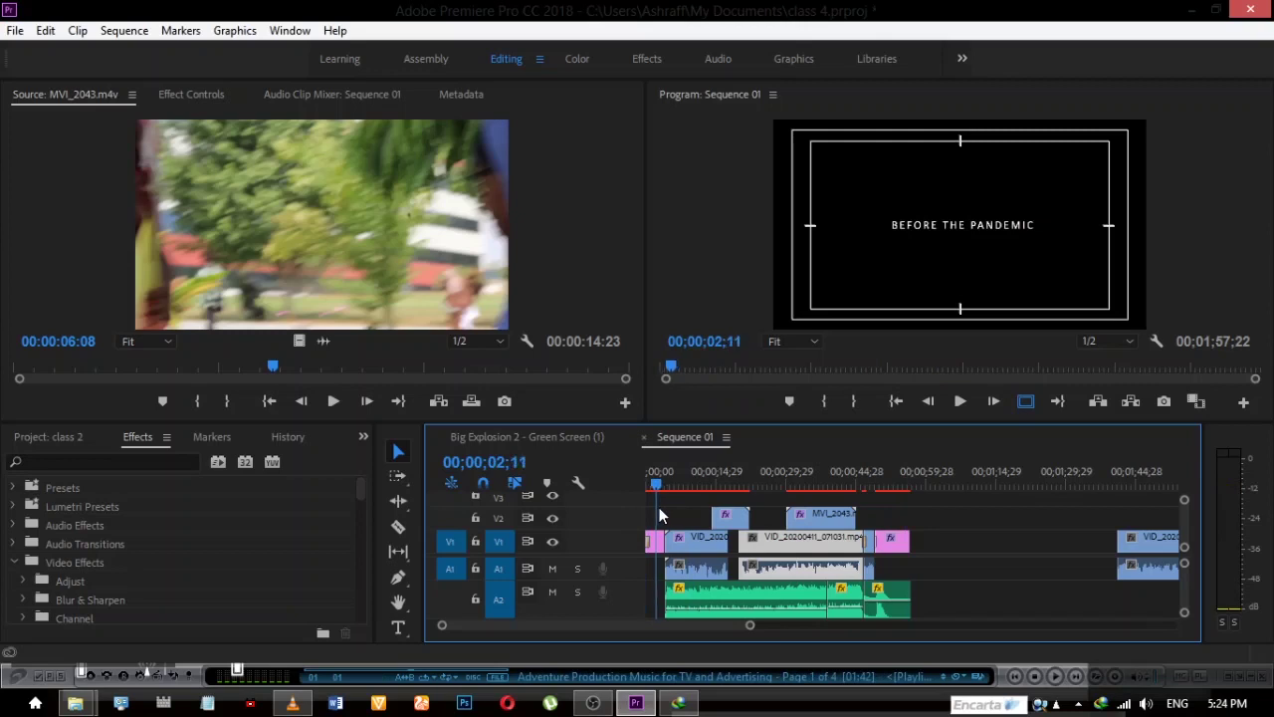
key(Home)
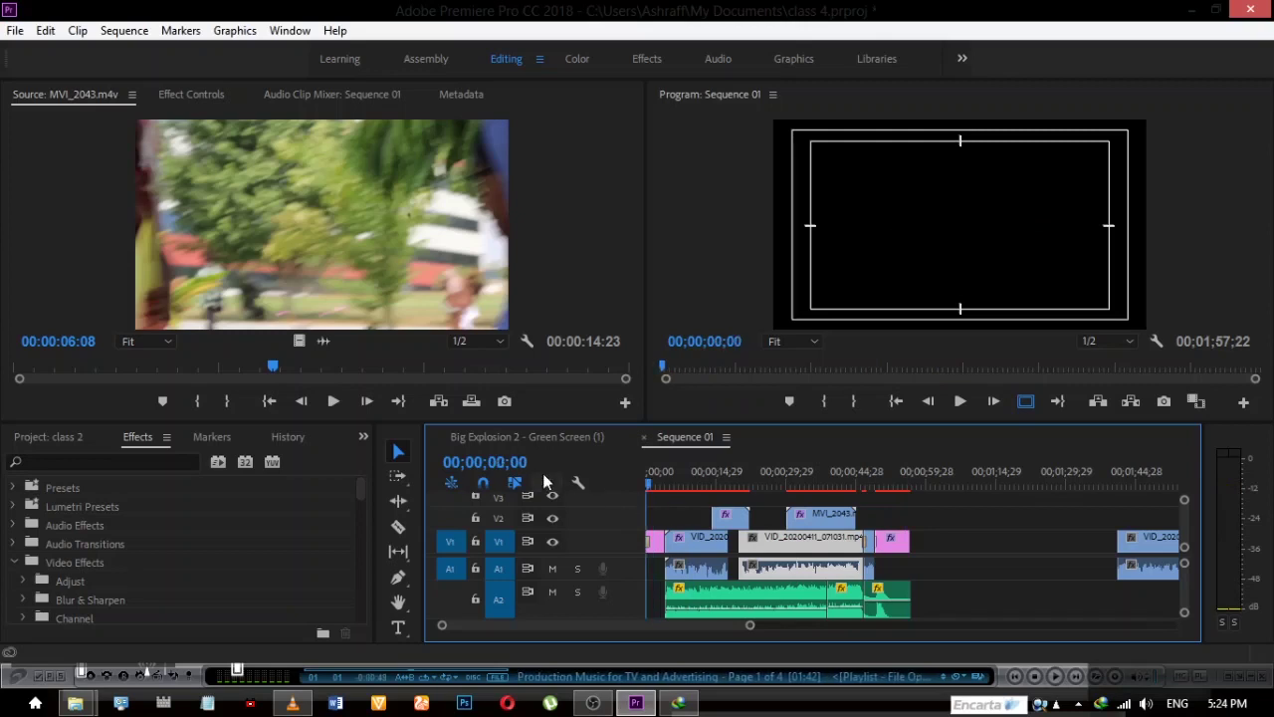
Pull the last VID_2020 clip left and mark In at 00:00, Out at 56;22
drag(1138, 538, 1003, 539)
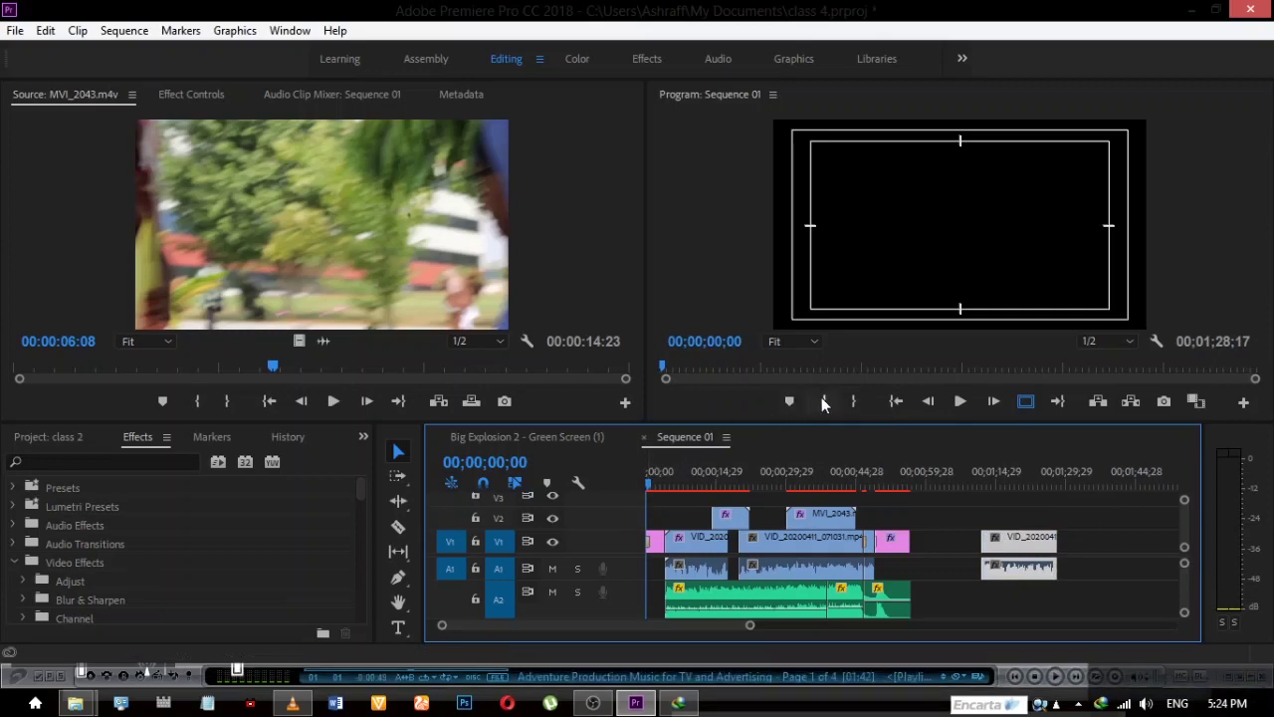
click(823, 401)
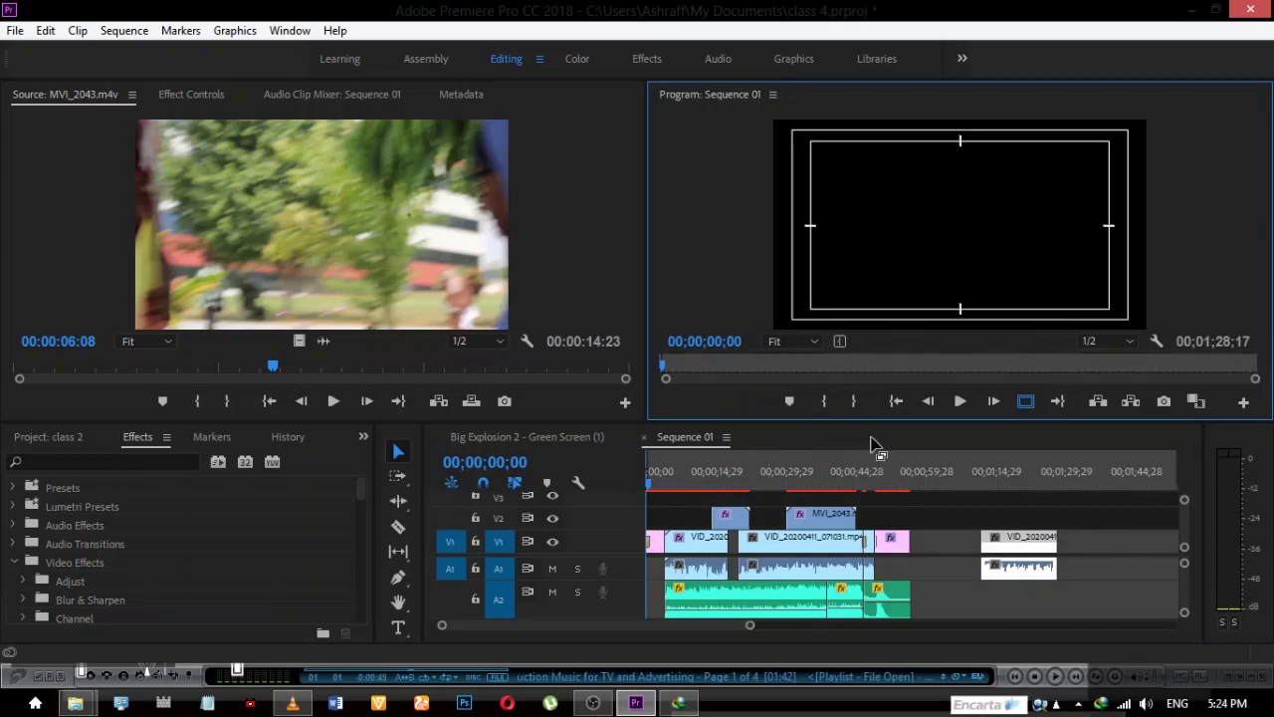
drag(894, 473, 916, 479)
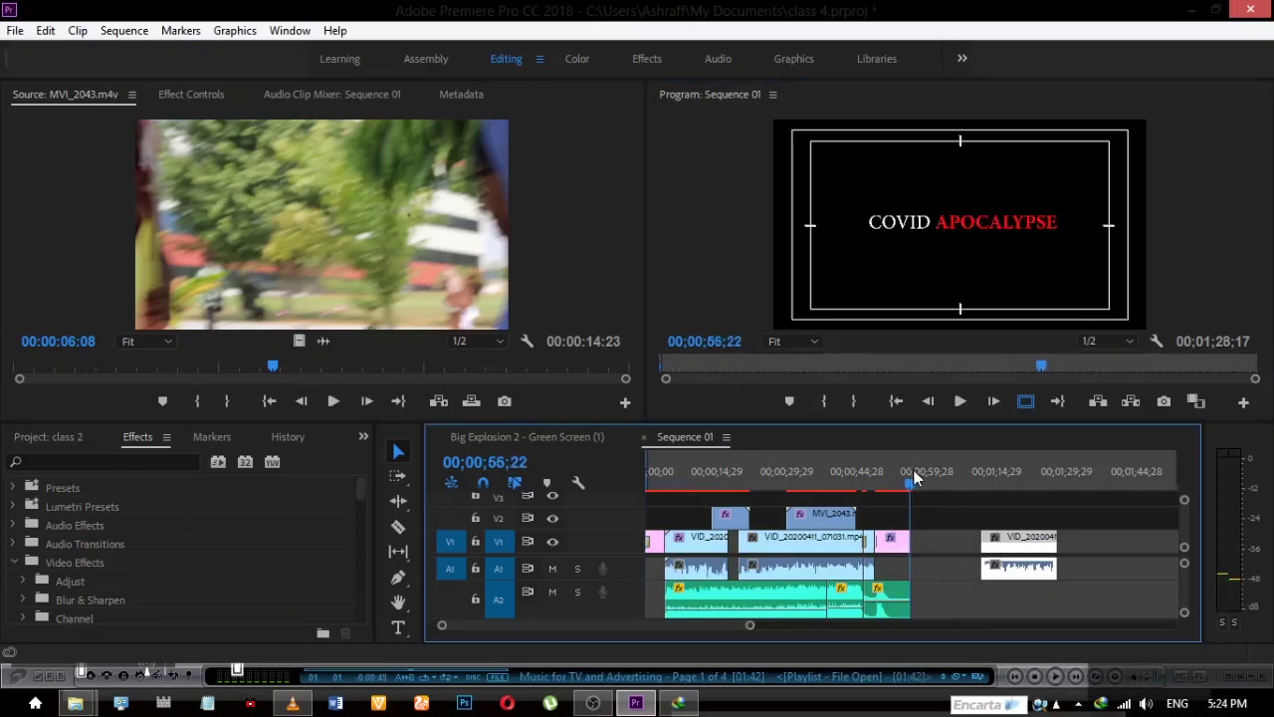
click(856, 401)
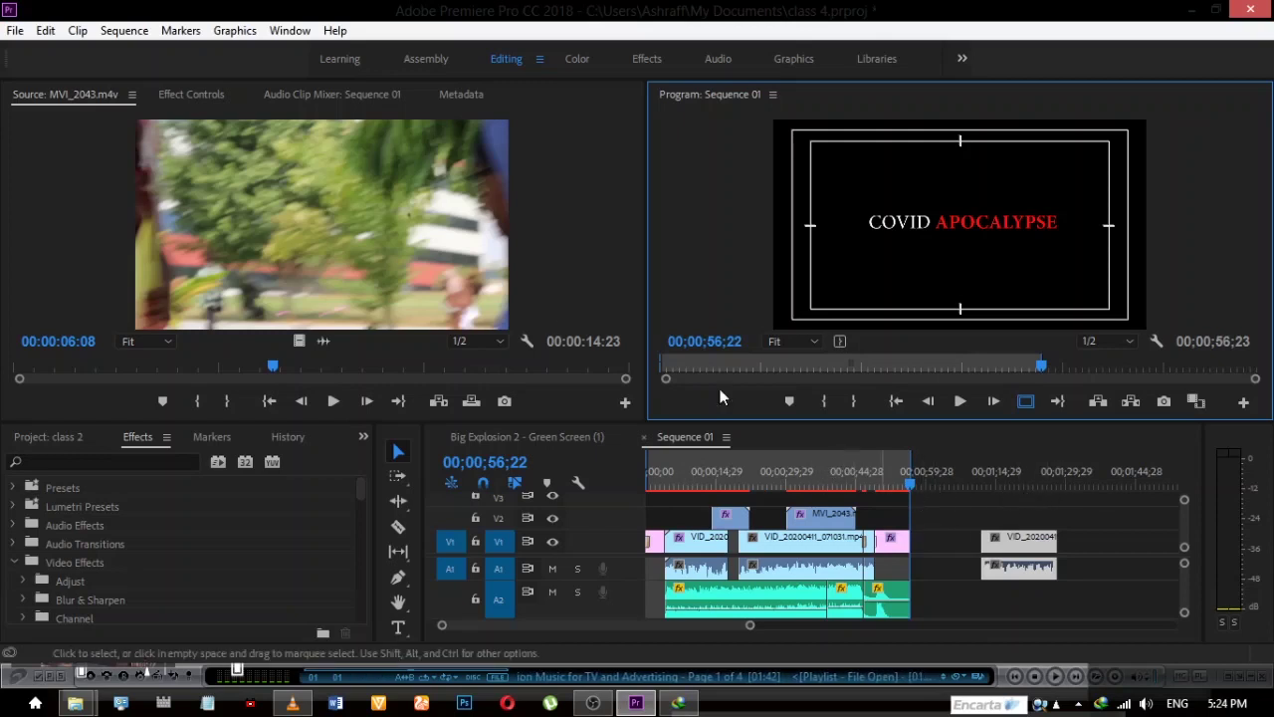
Open Export Media settings for Sequence 01 and keep H.264 as the format
click(14, 31)
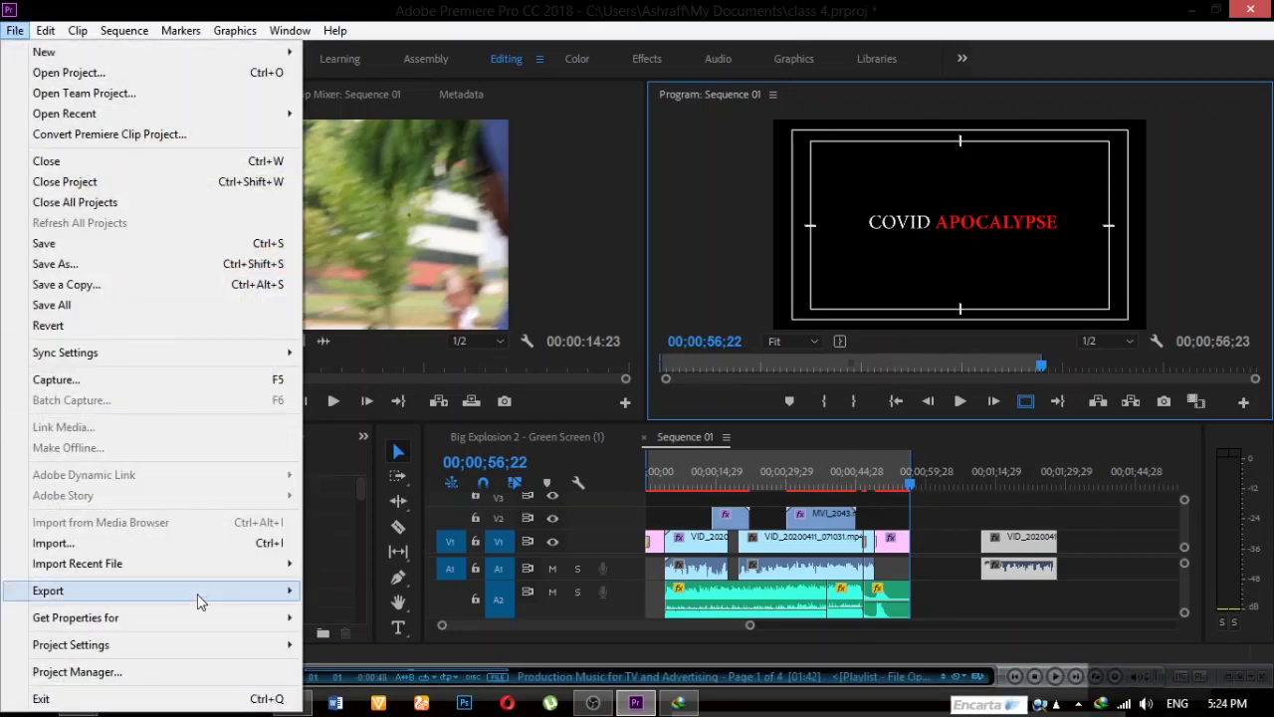
mouse_move(197, 595)
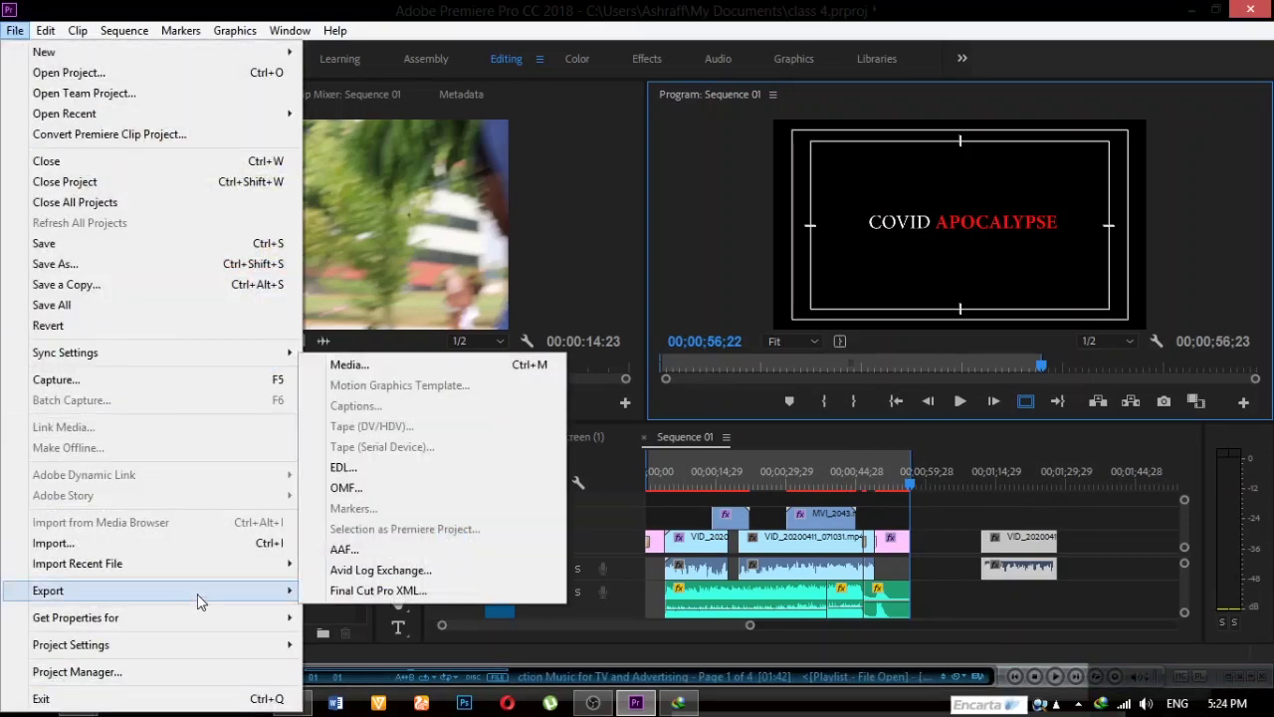
click(379, 371)
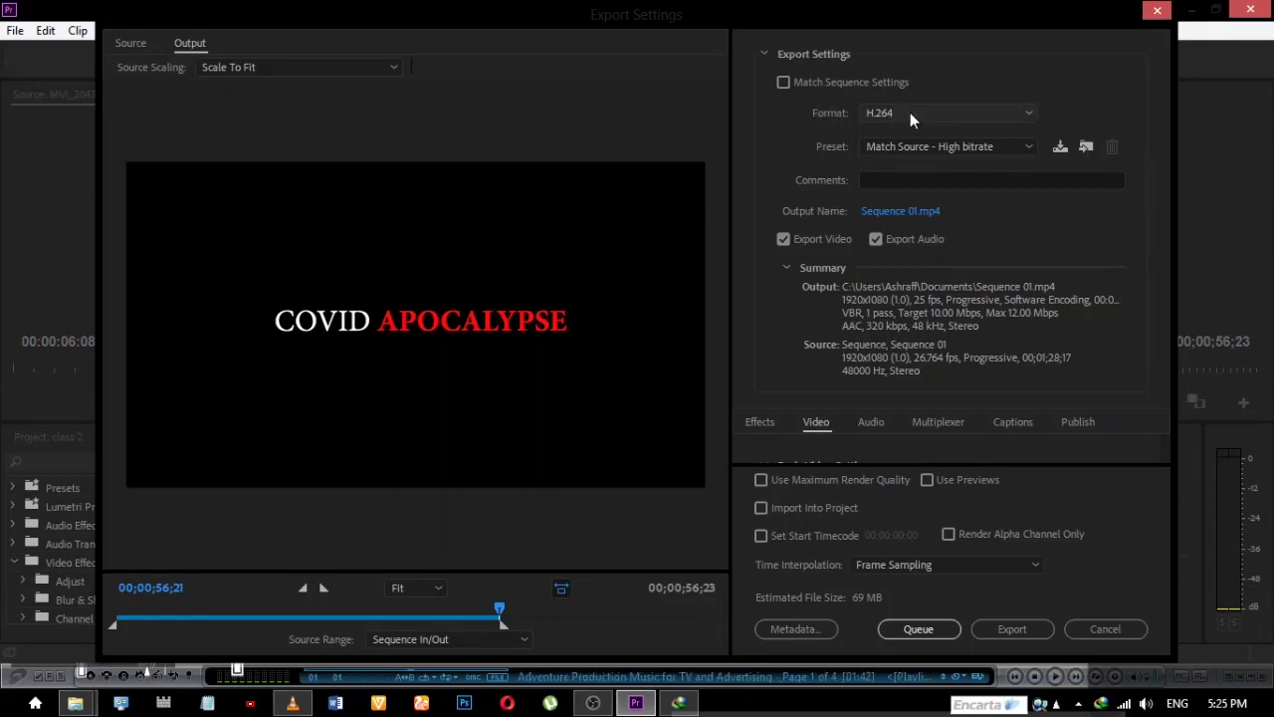
click(1026, 113)
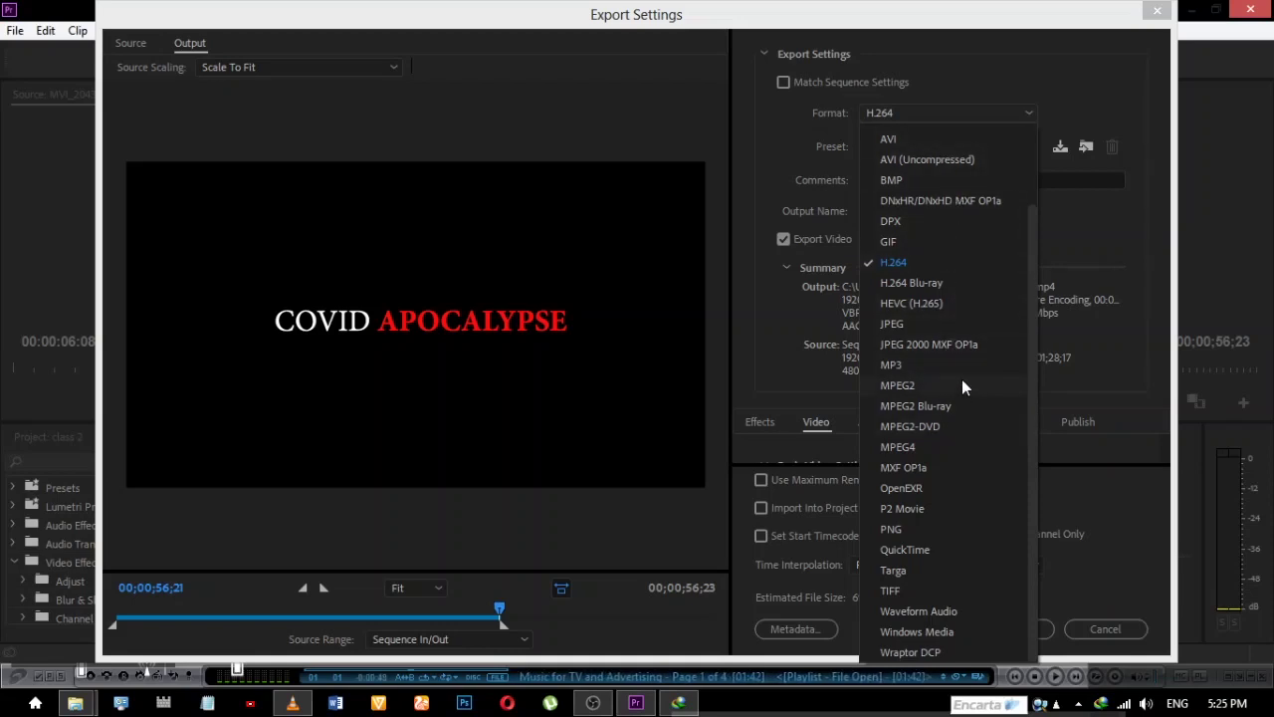
click(914, 267)
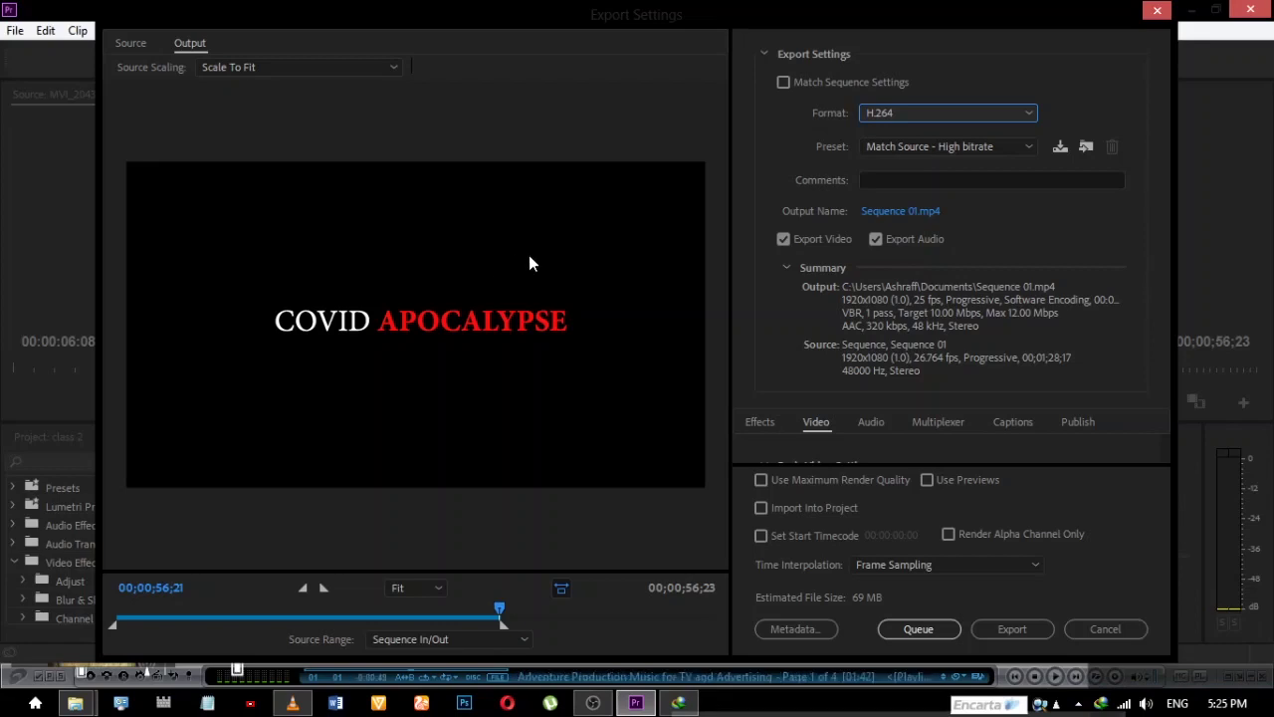
Rename the export output to COVID APO.mp4 in the Documents folder
click(936, 211)
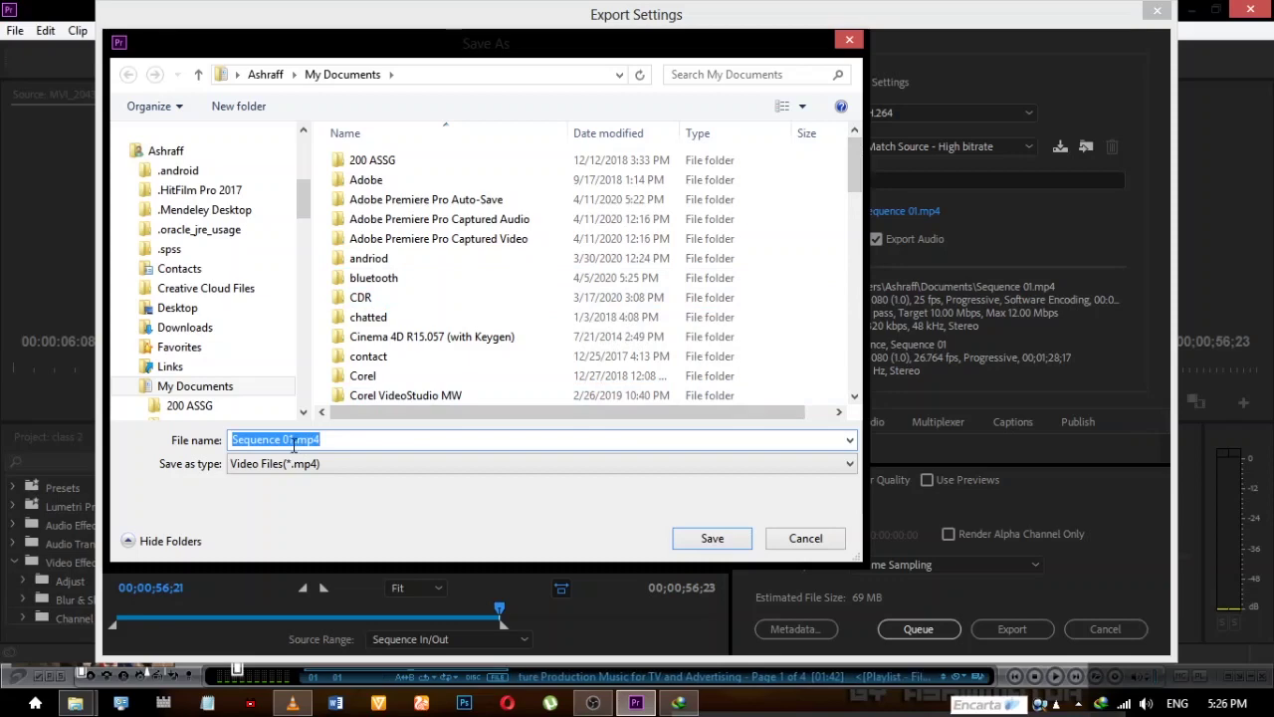
click(849, 40)
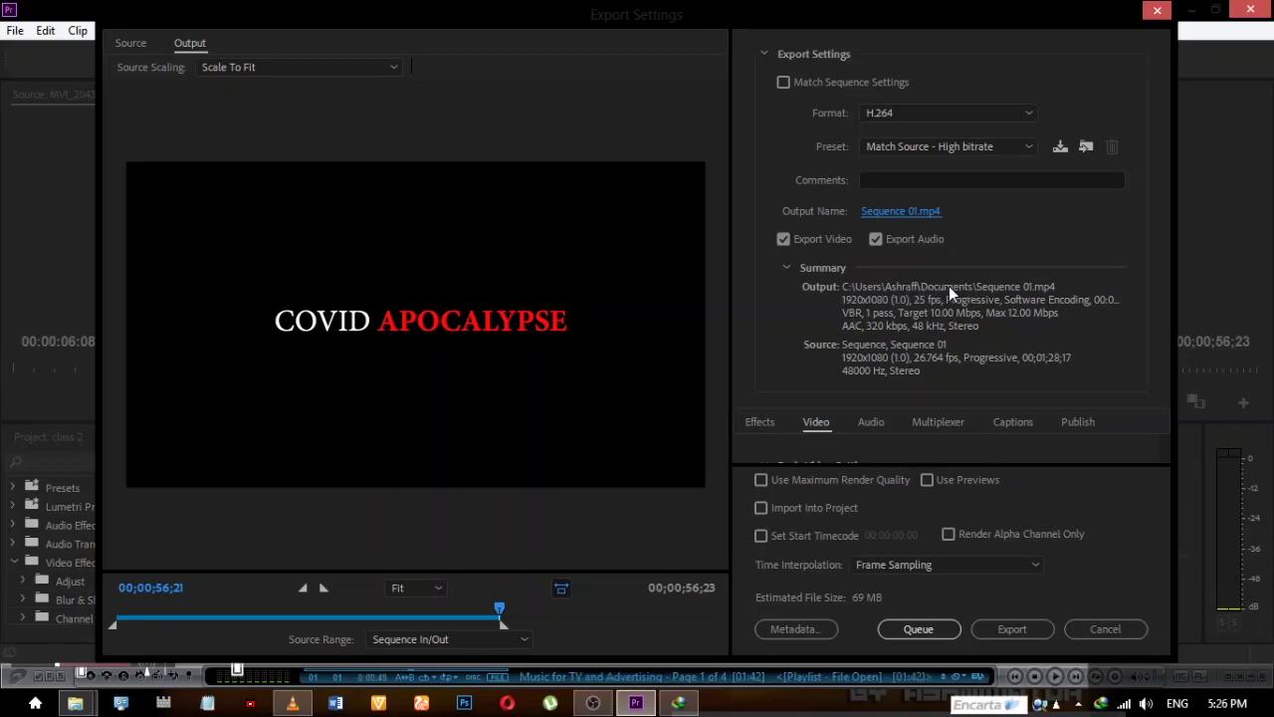
click(907, 212)
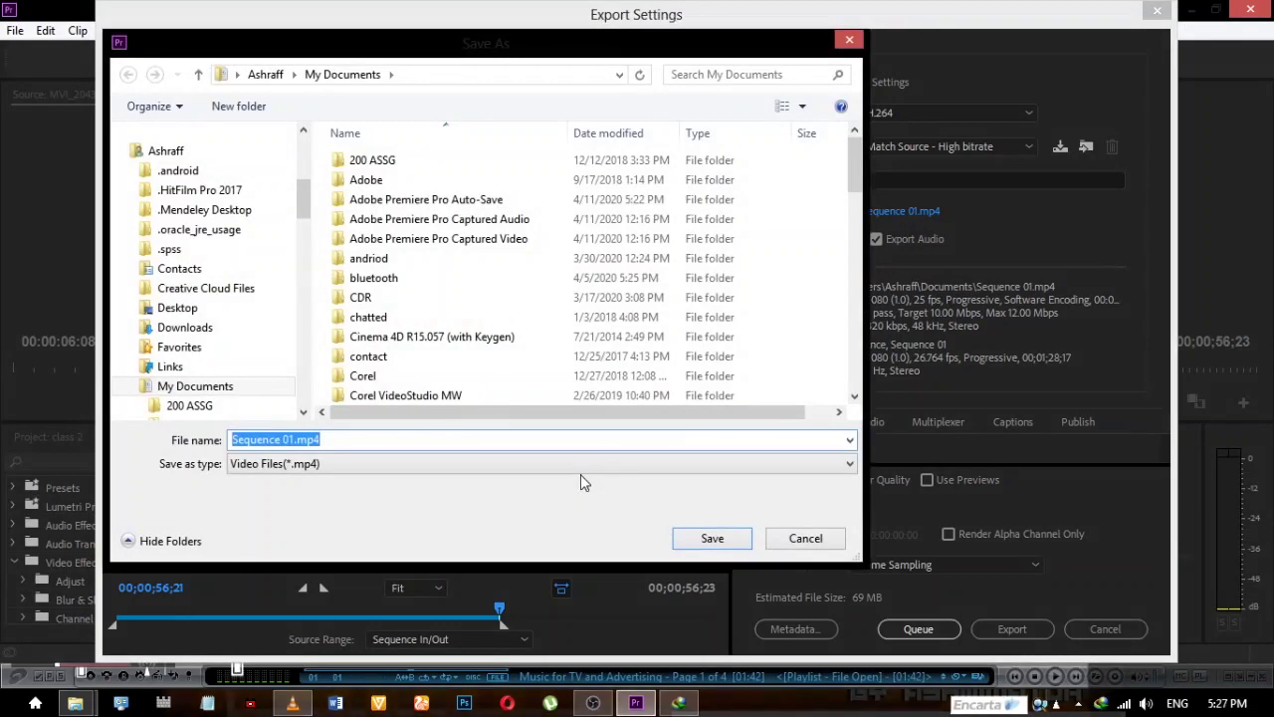
click(294, 444)
key(BackSpace)
key(BackSpace)
key(BackSpace)
key(BackSpace)
key(BackSpace)
key(BackSpace)
key(BackSpace)
key(BackSpace)
key(BackSpace)
key(BackSpace)
key(BackSpace)
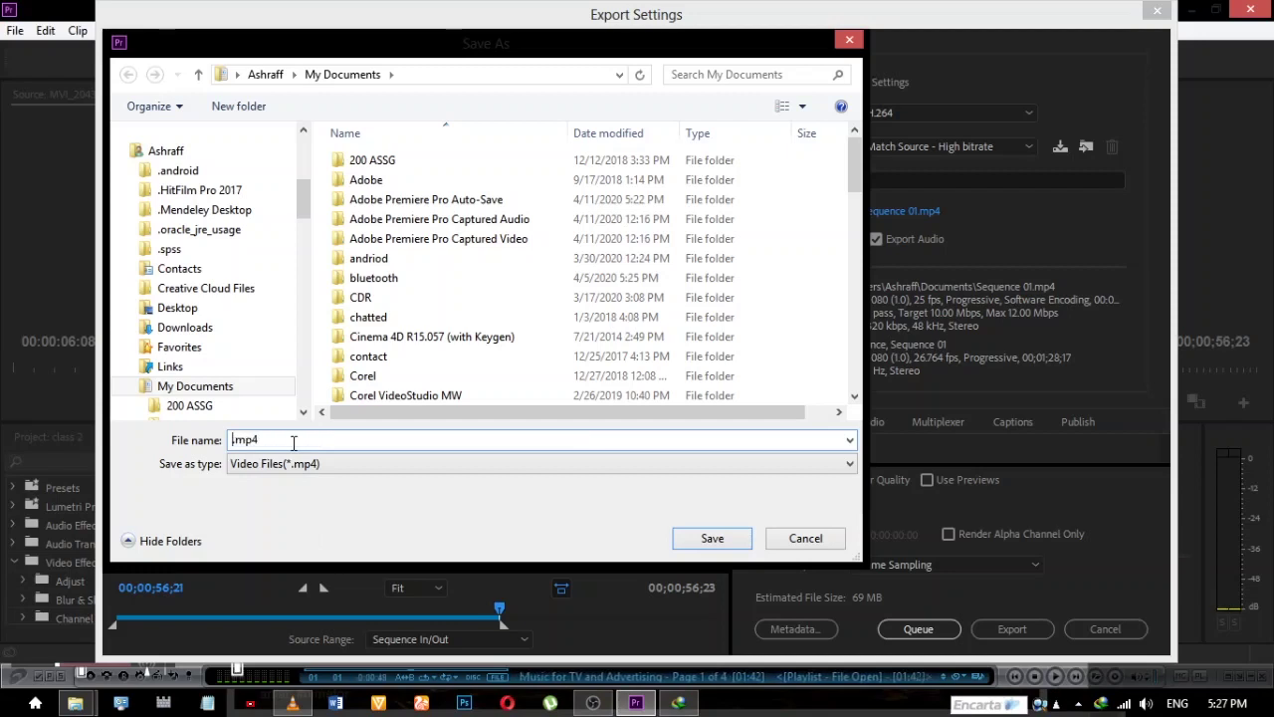
text(COVID)
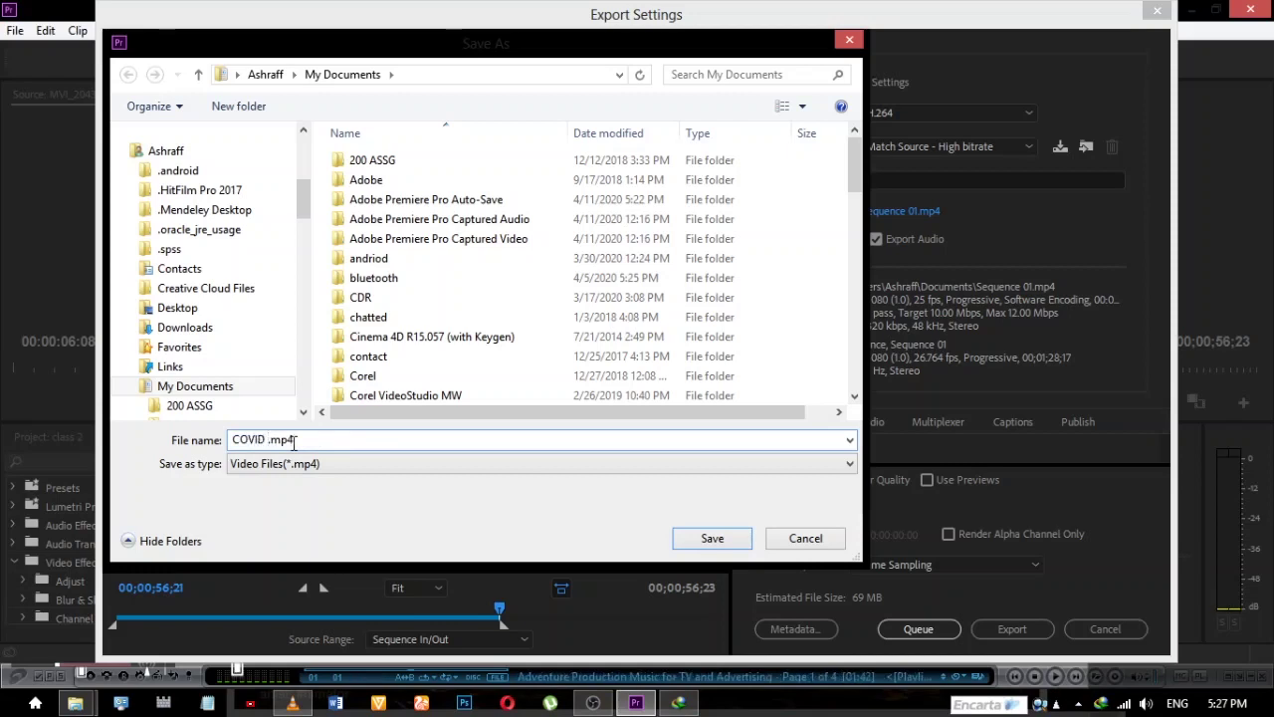
text( APO)
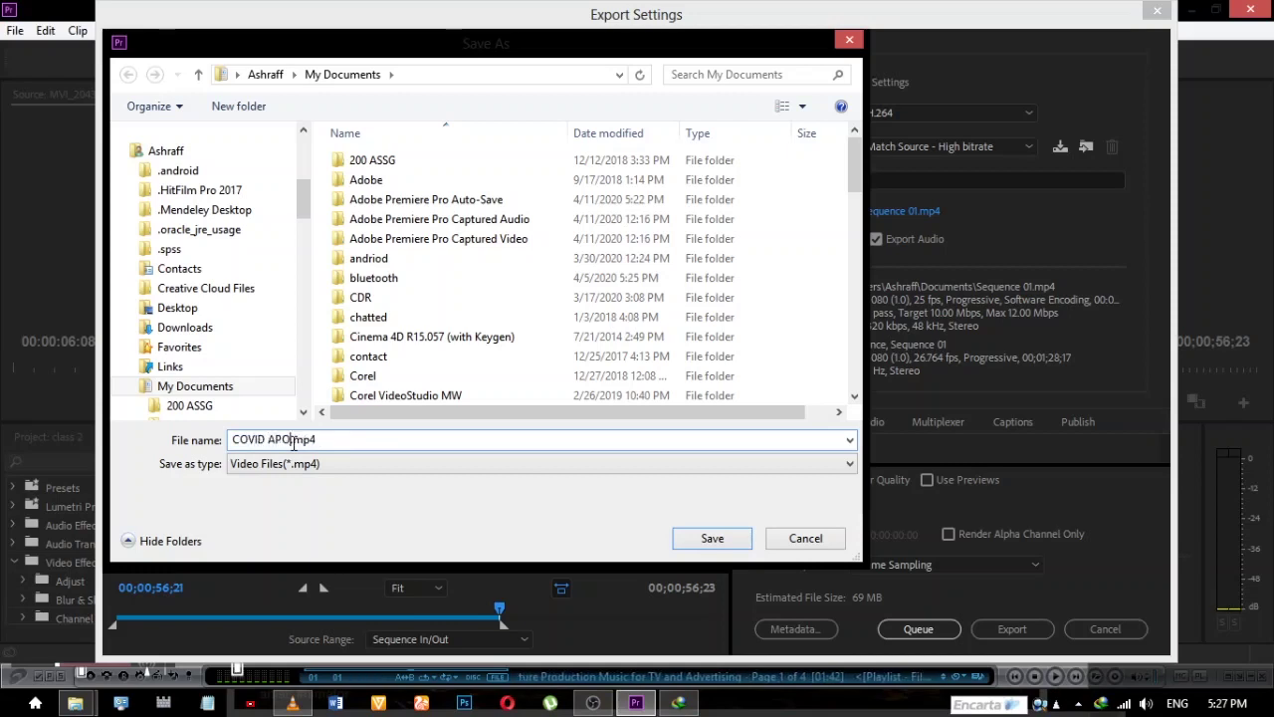
click(719, 539)
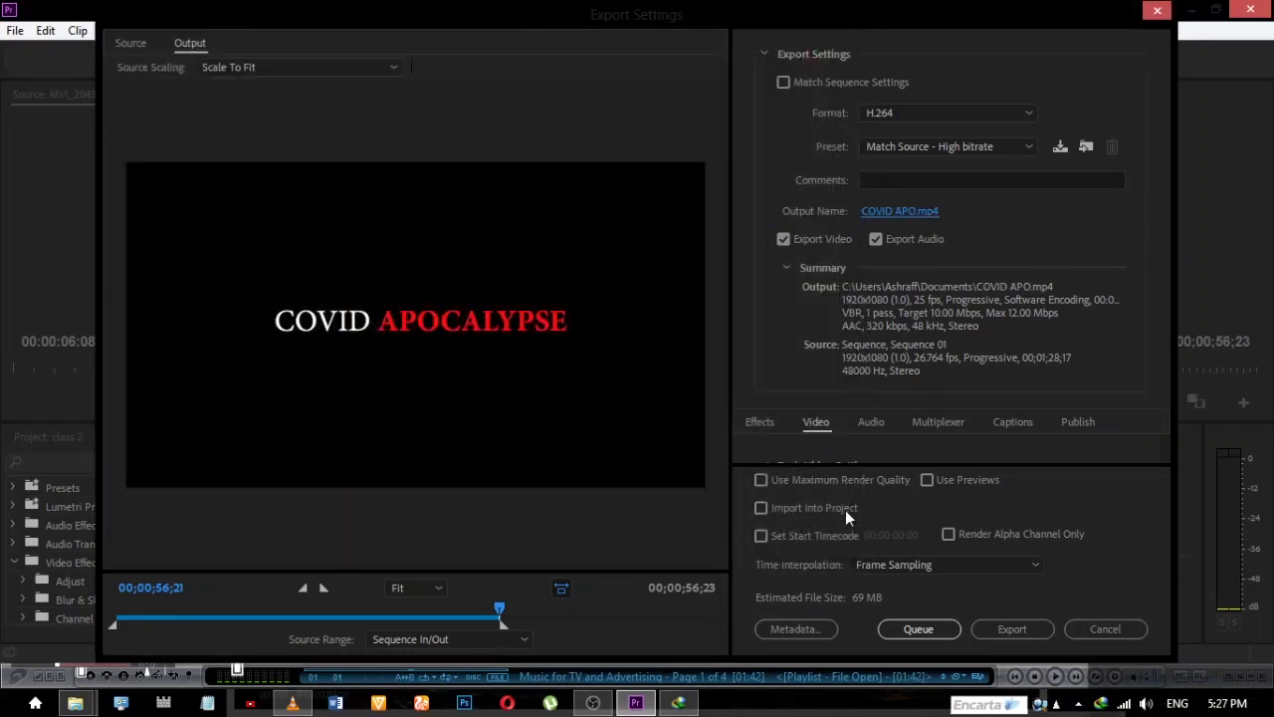
Export the video, then open COVID APO.mp4 from My Documents to play it in VLC
click(1003, 624)
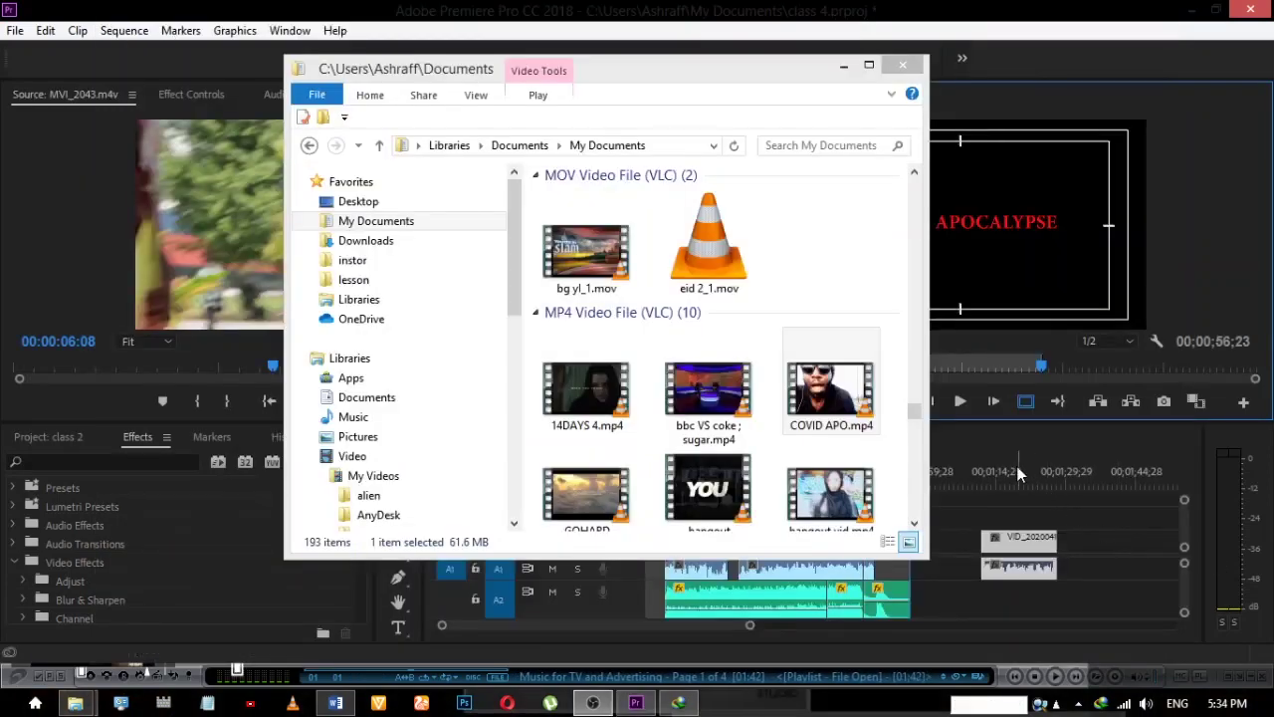
double_click(832, 395)
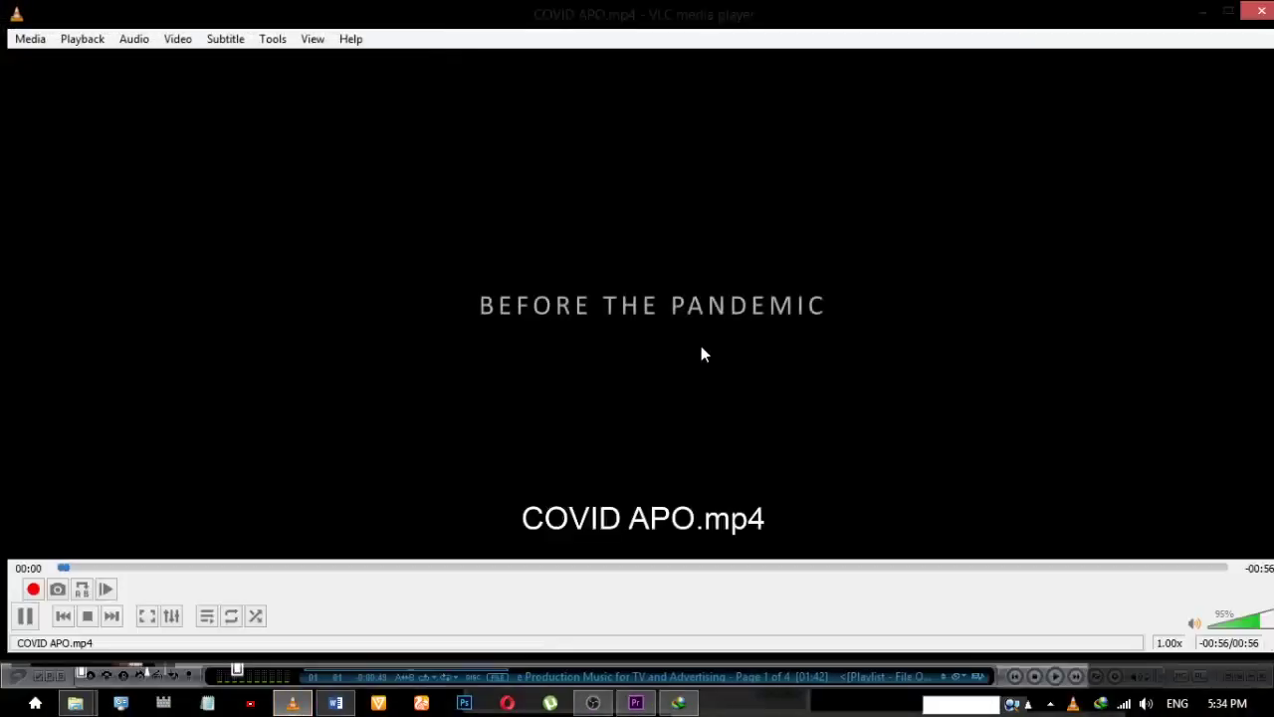
Watch COVID APO.mp4 fullscreen in VLC until the closing COVID APOCALYPSE title, then leave fullscreen
double_click(702, 348)
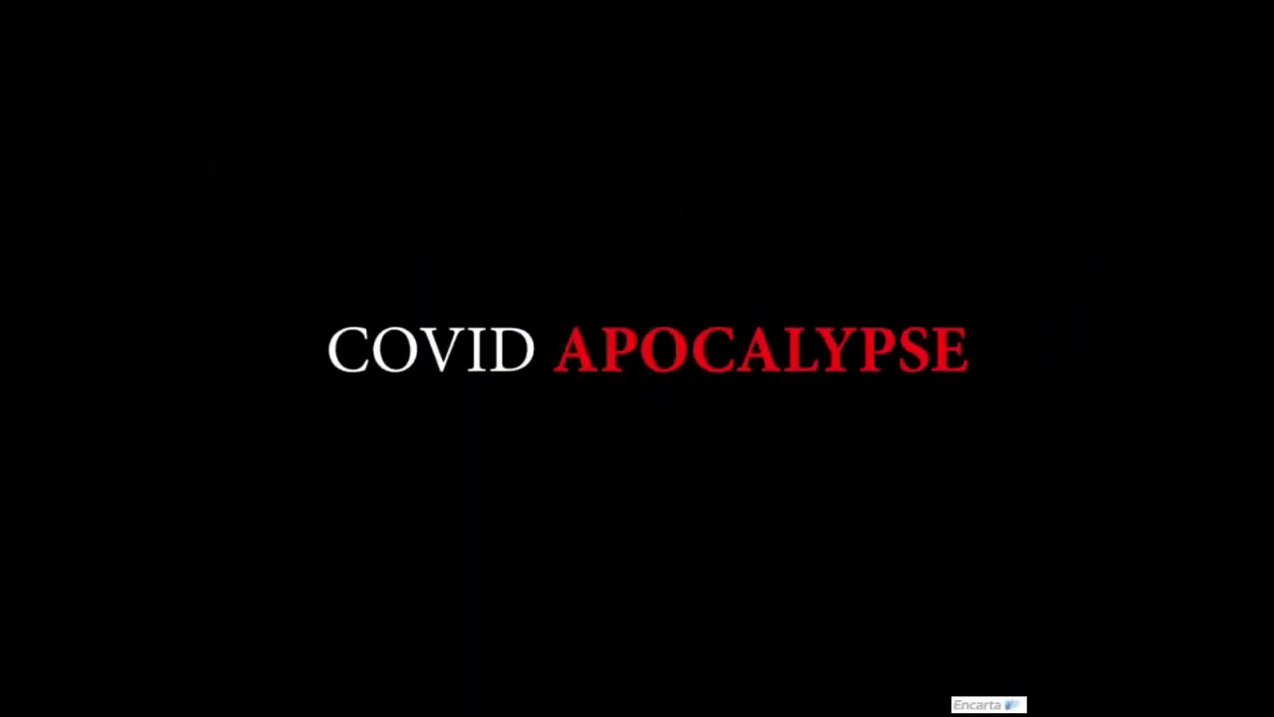
double_click(545, 230)
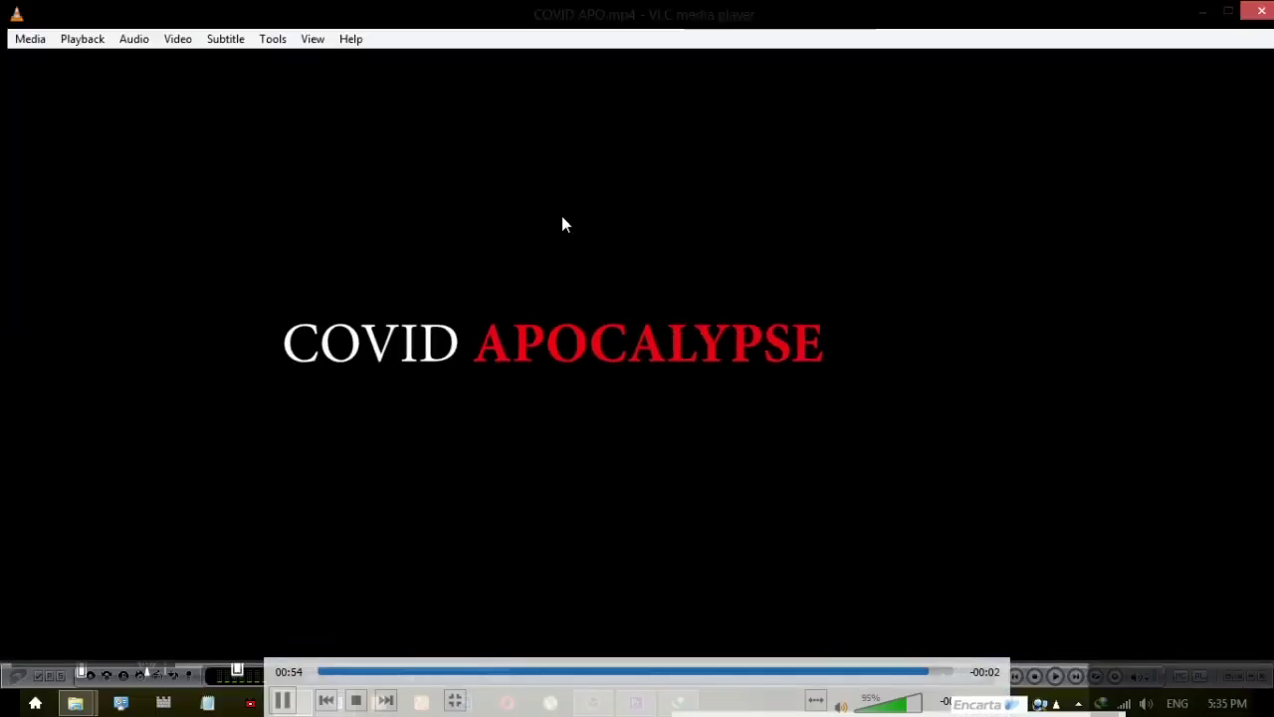